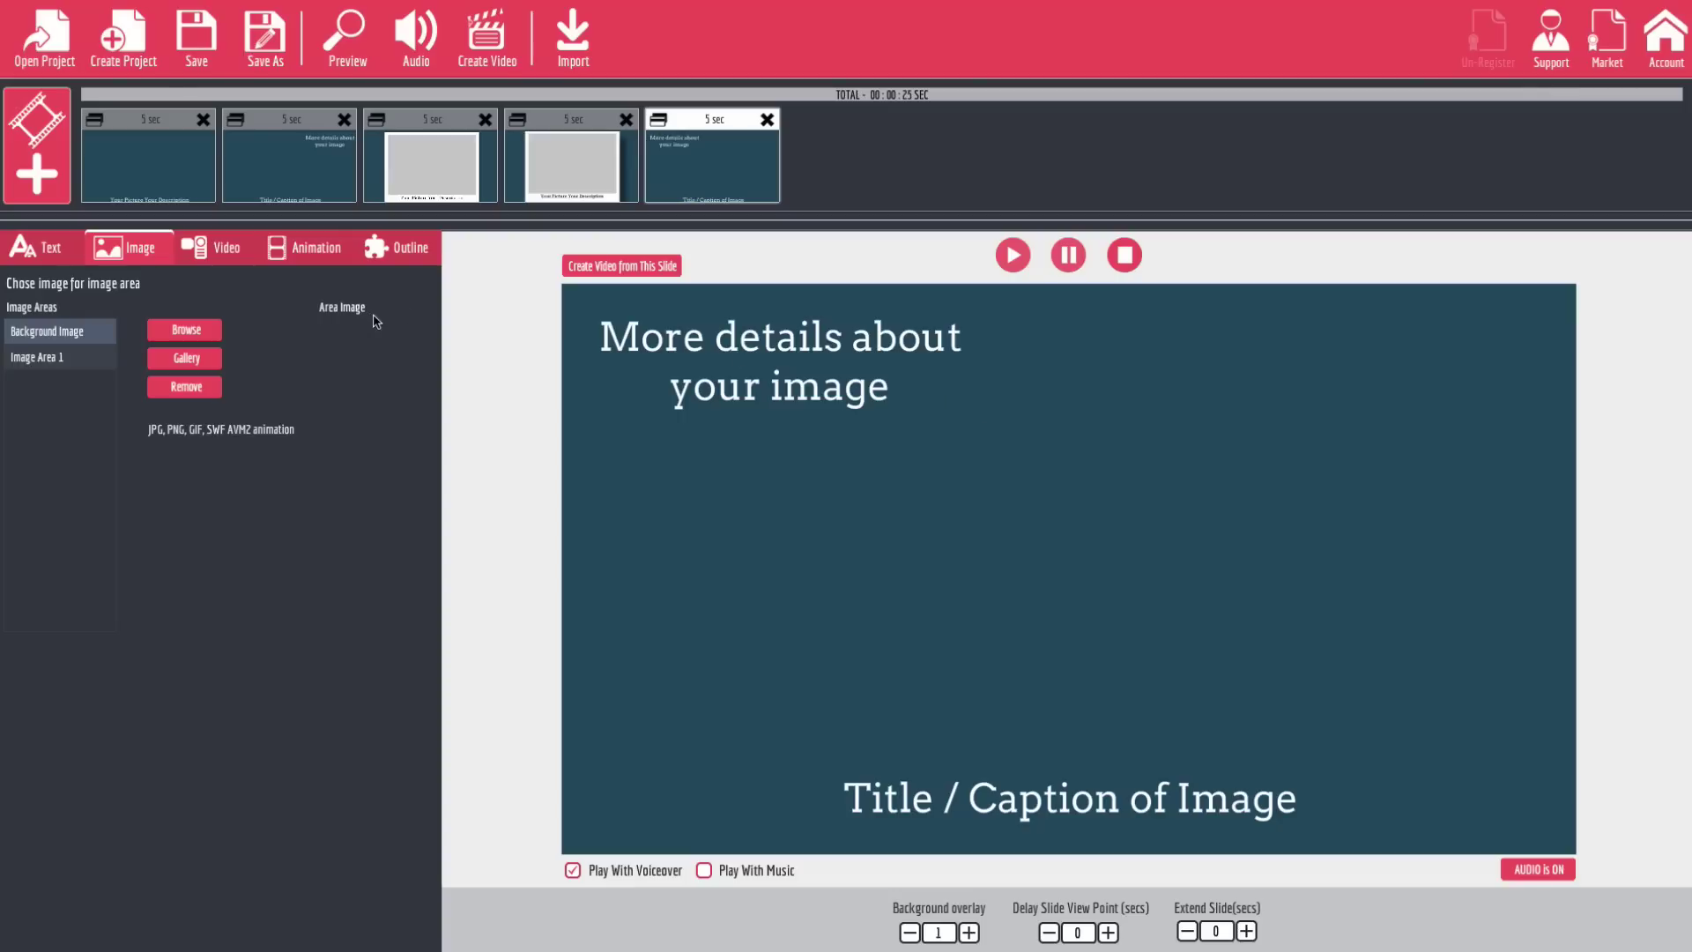
Step: Replace the first slide's caption text with "Check Out My Image"
{"action": "left_click", "coordinate": [145, 189]}
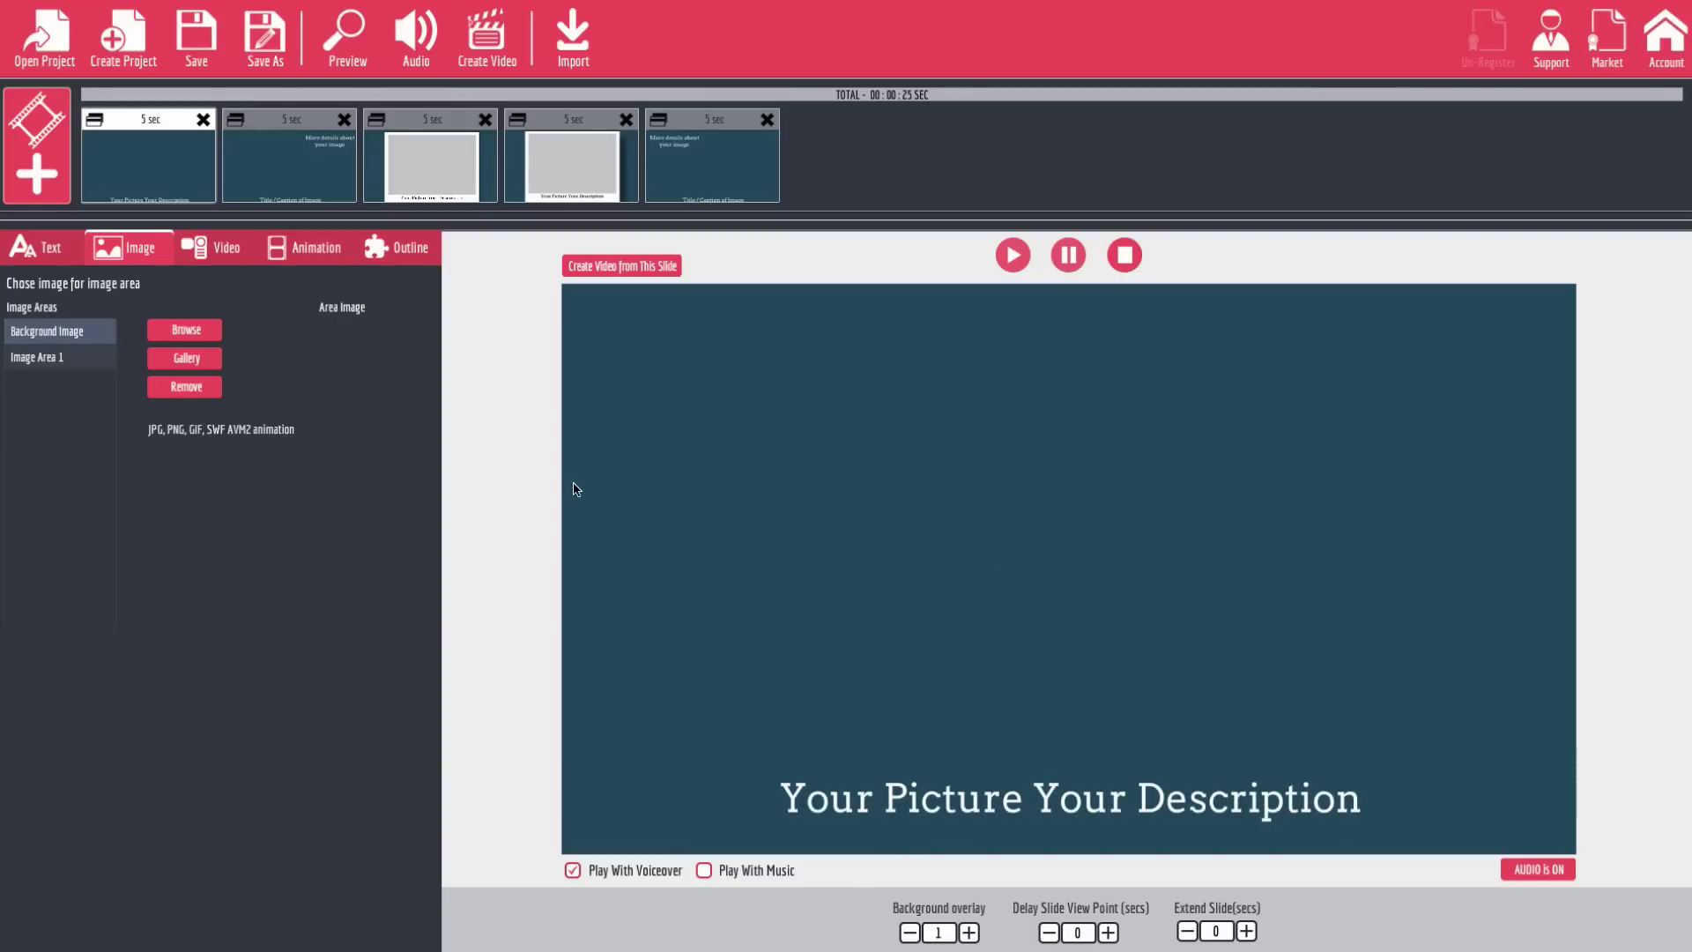
{"action": "left_click", "coordinate": [54, 250]}
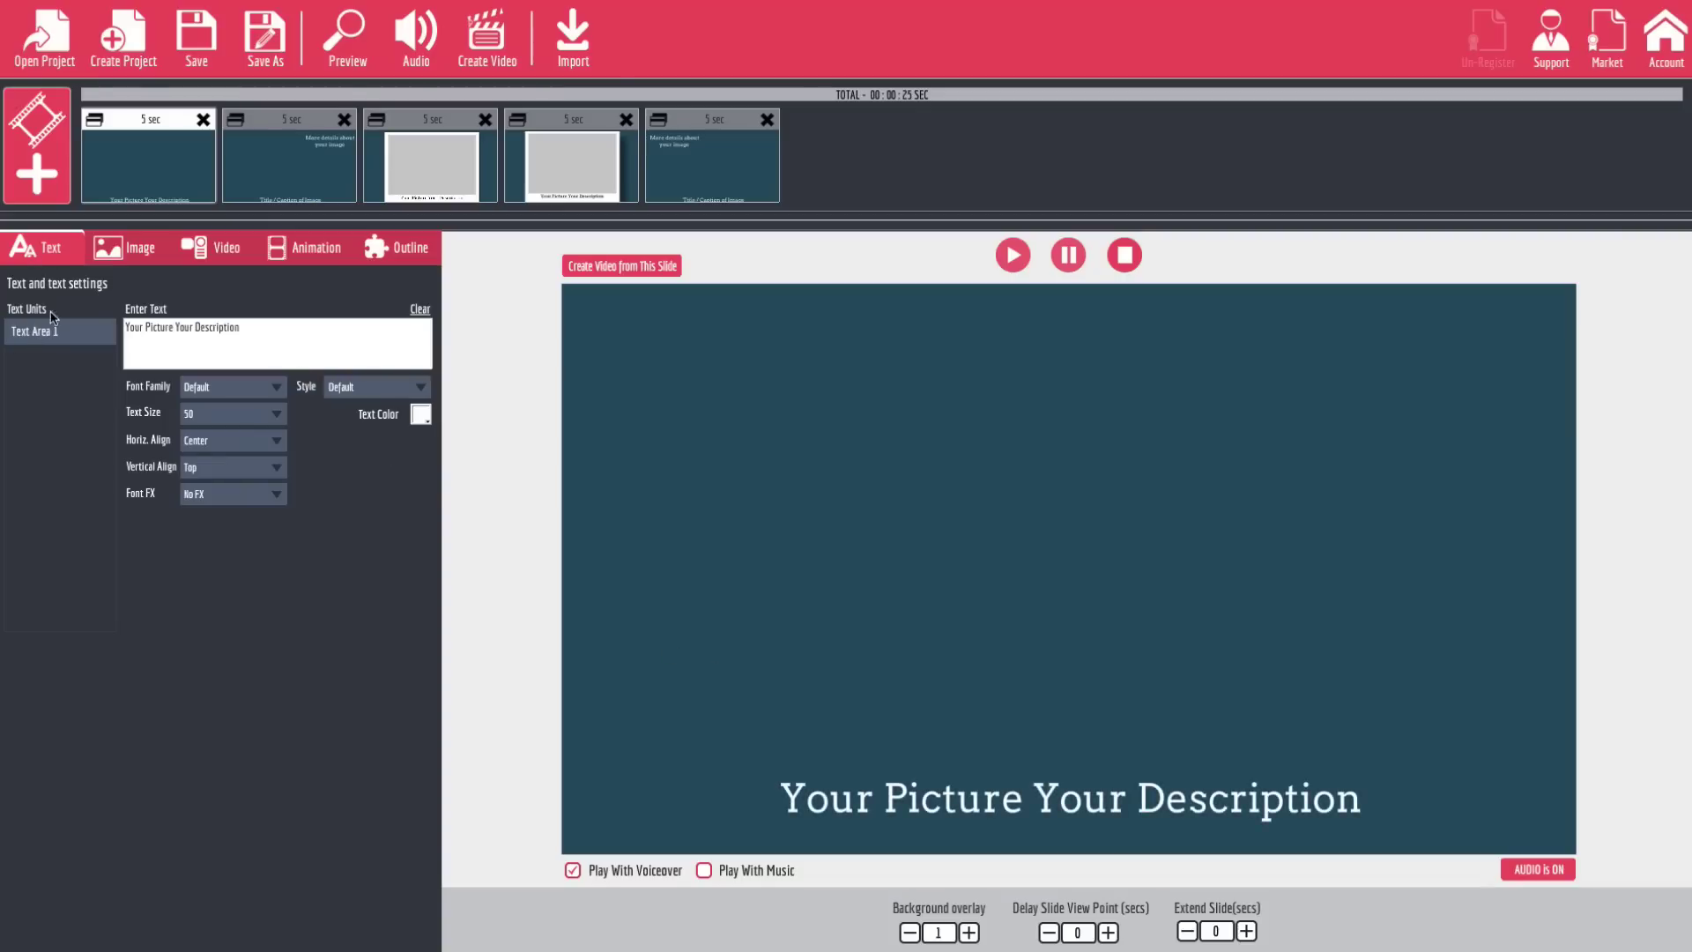
{"action": "triple_click", "coordinate": [276, 338]}
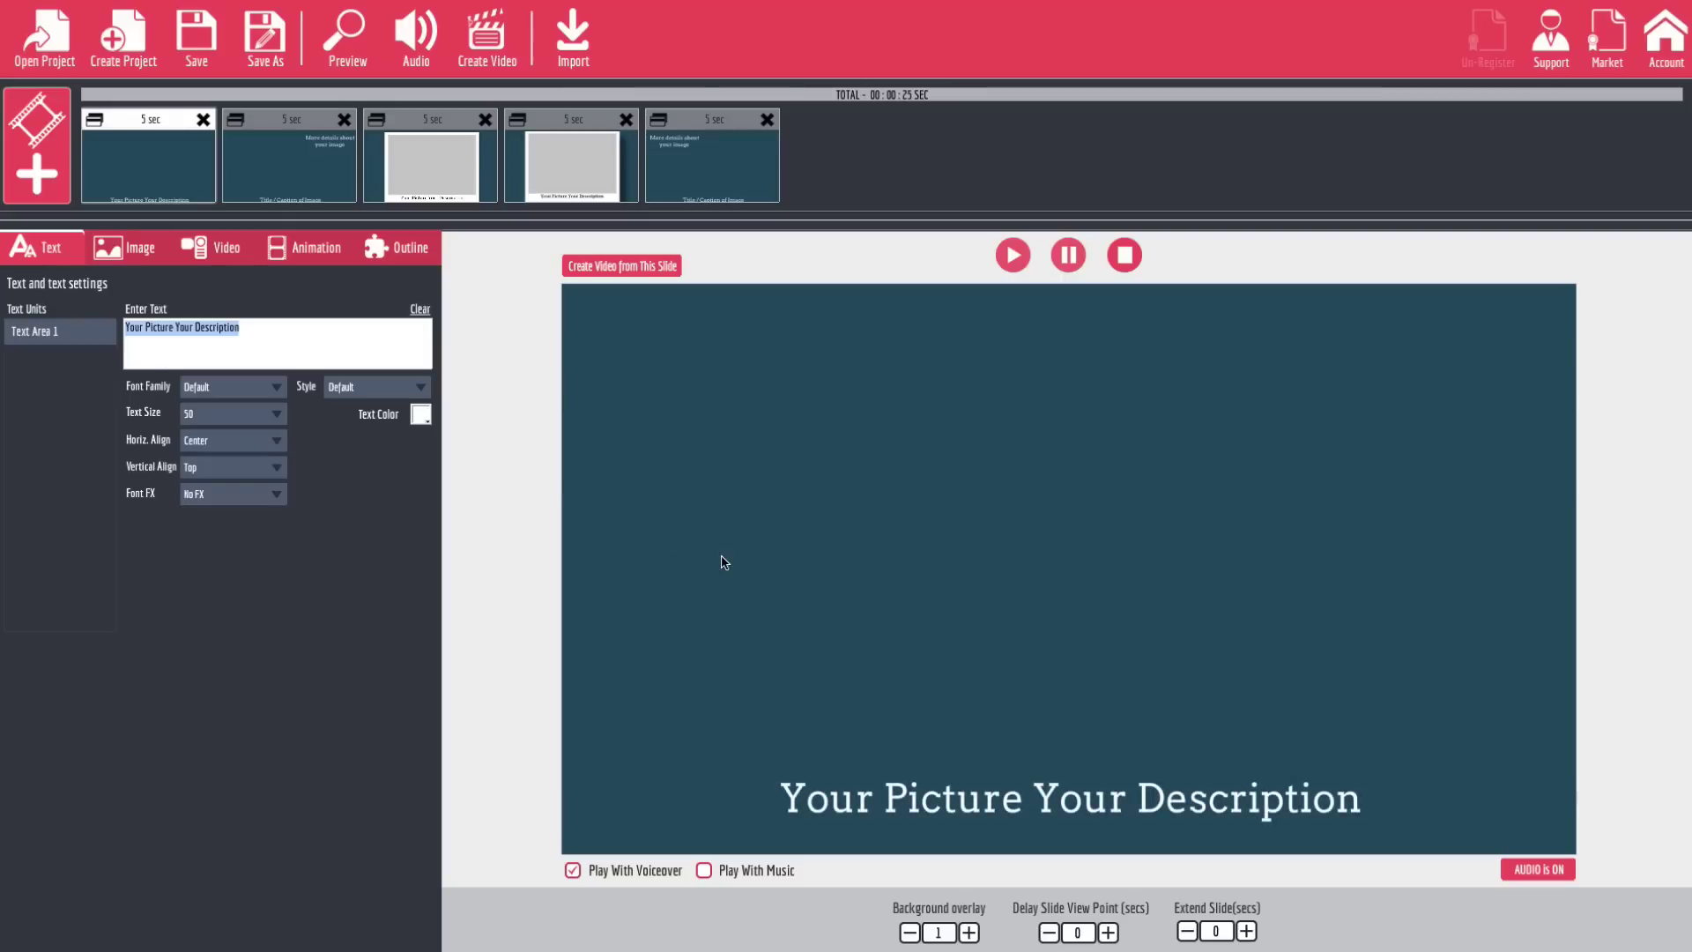
{"action": "type", "text": "C"}
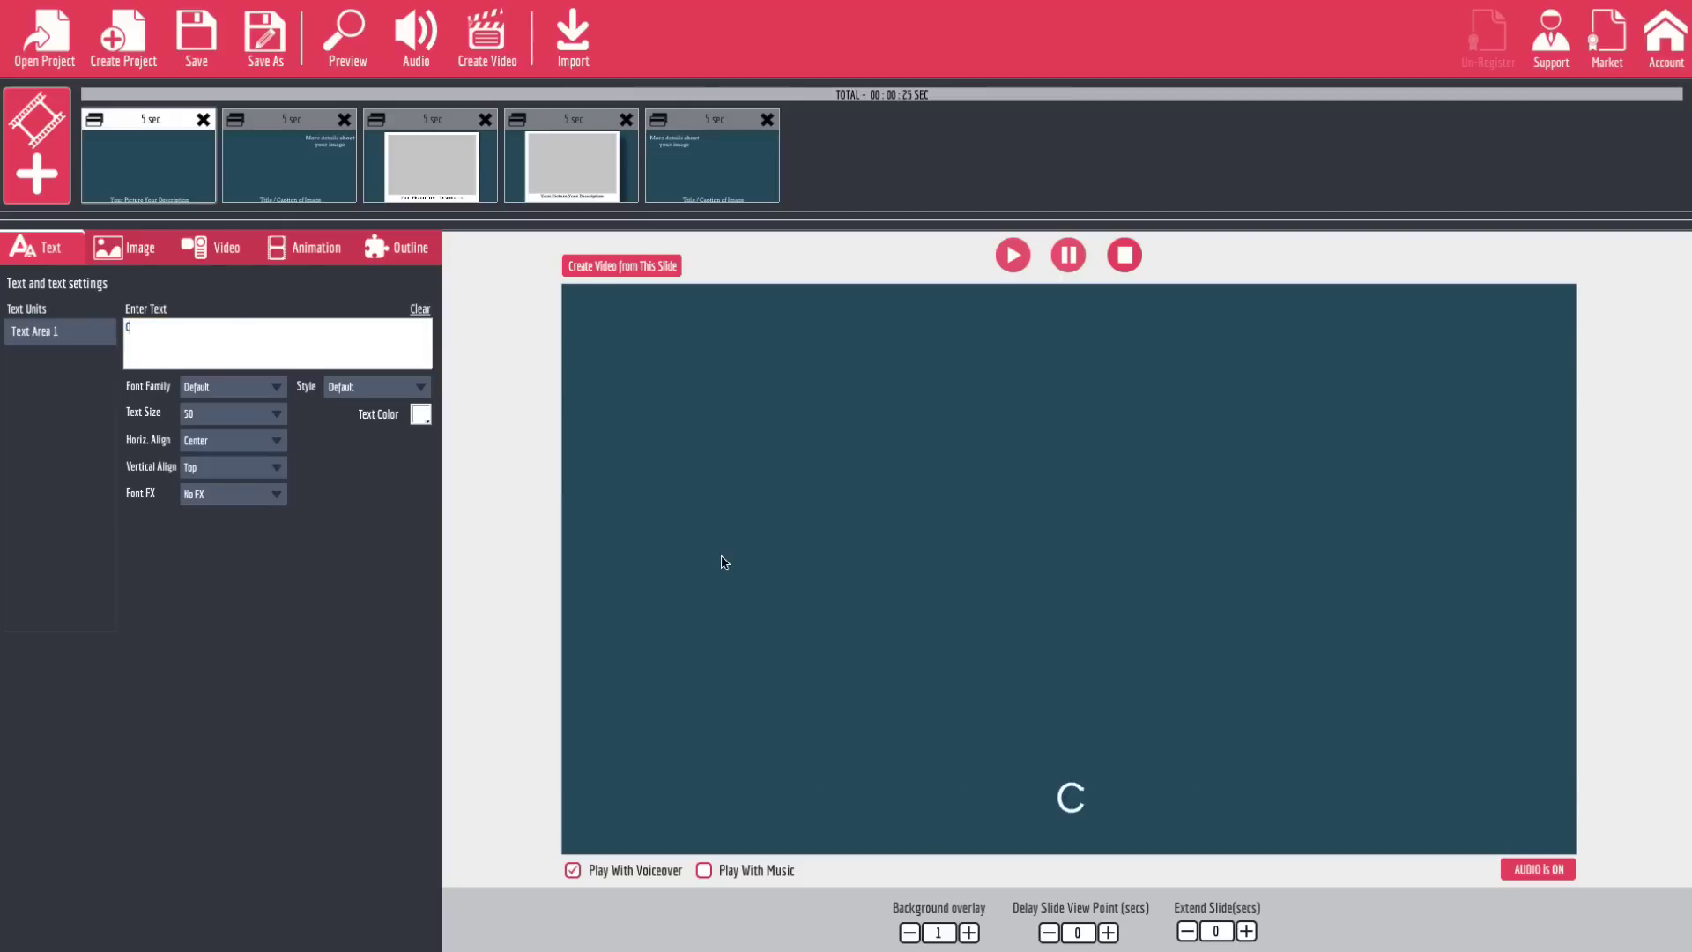
{"action": "type", "text": "heck Ou"}
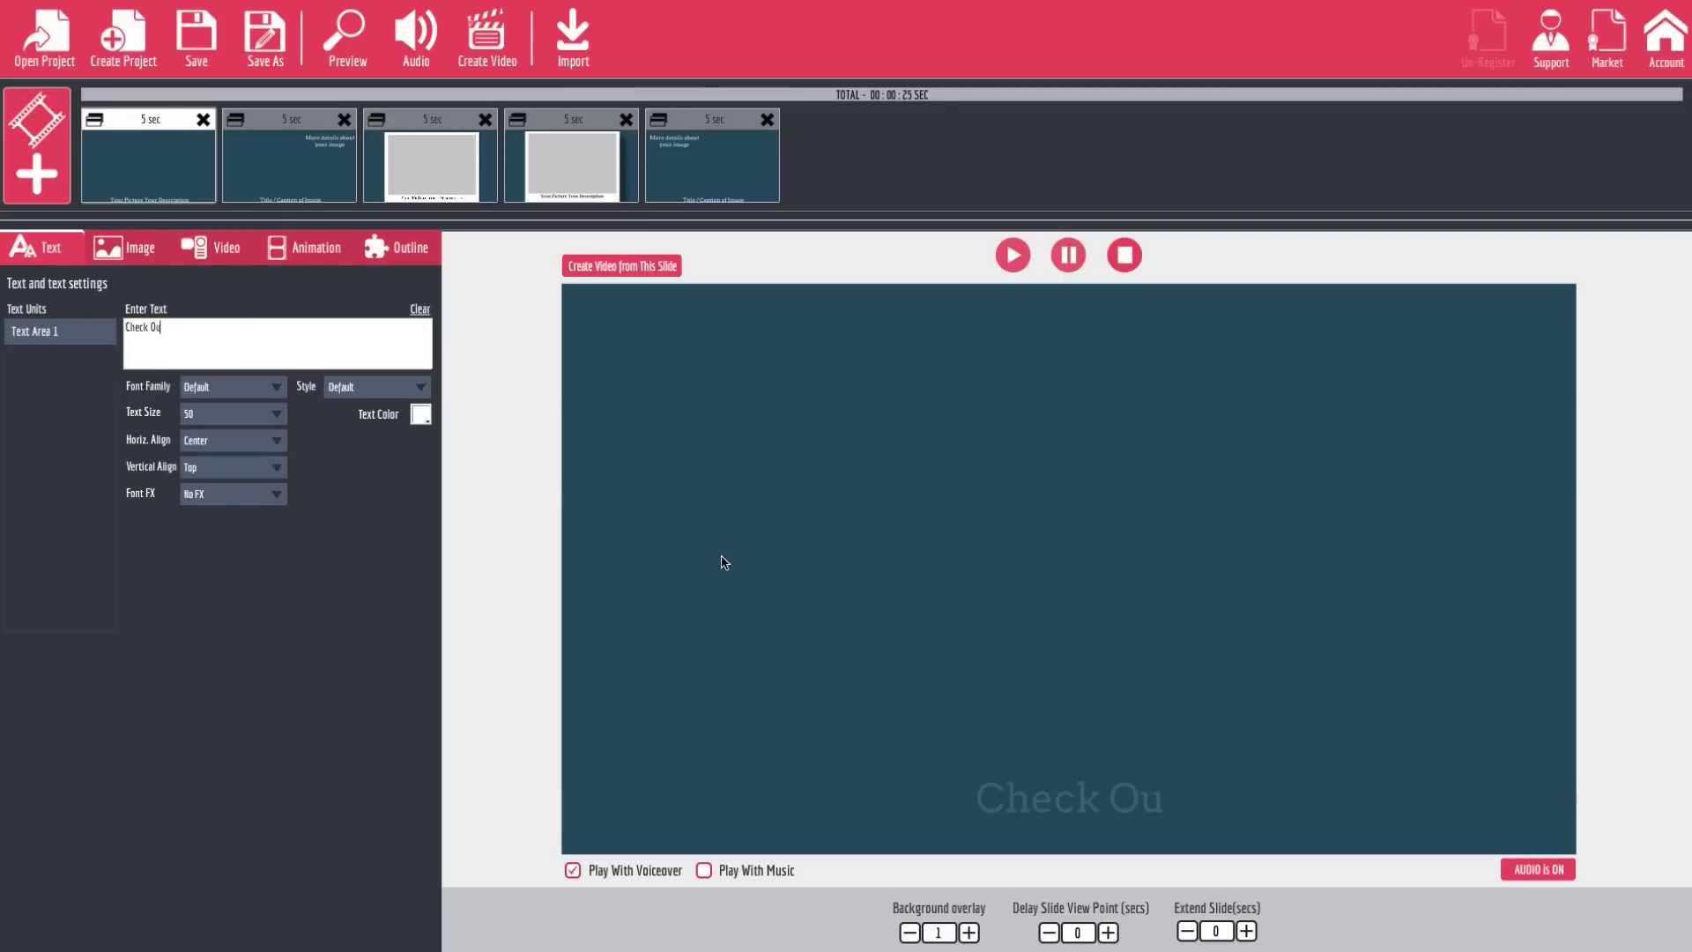
{"action": "type", "text": "t My Image"}
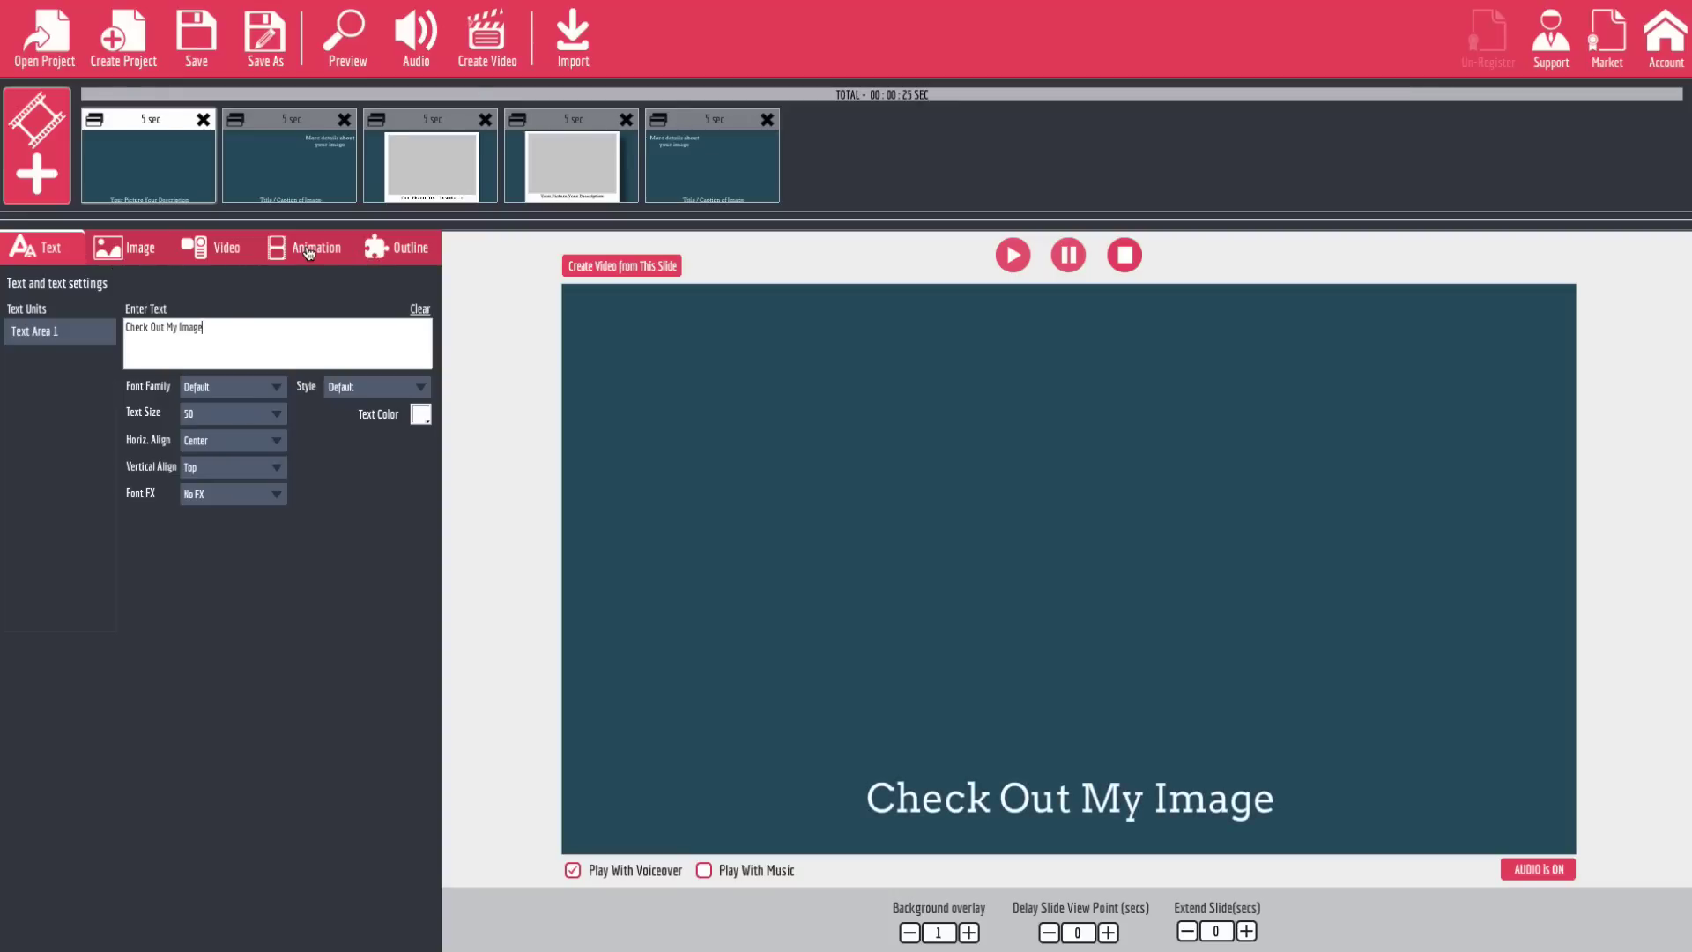
Step: Select Image Area 1 in the first slide's image settings
{"action": "left_click", "coordinate": [130, 249]}
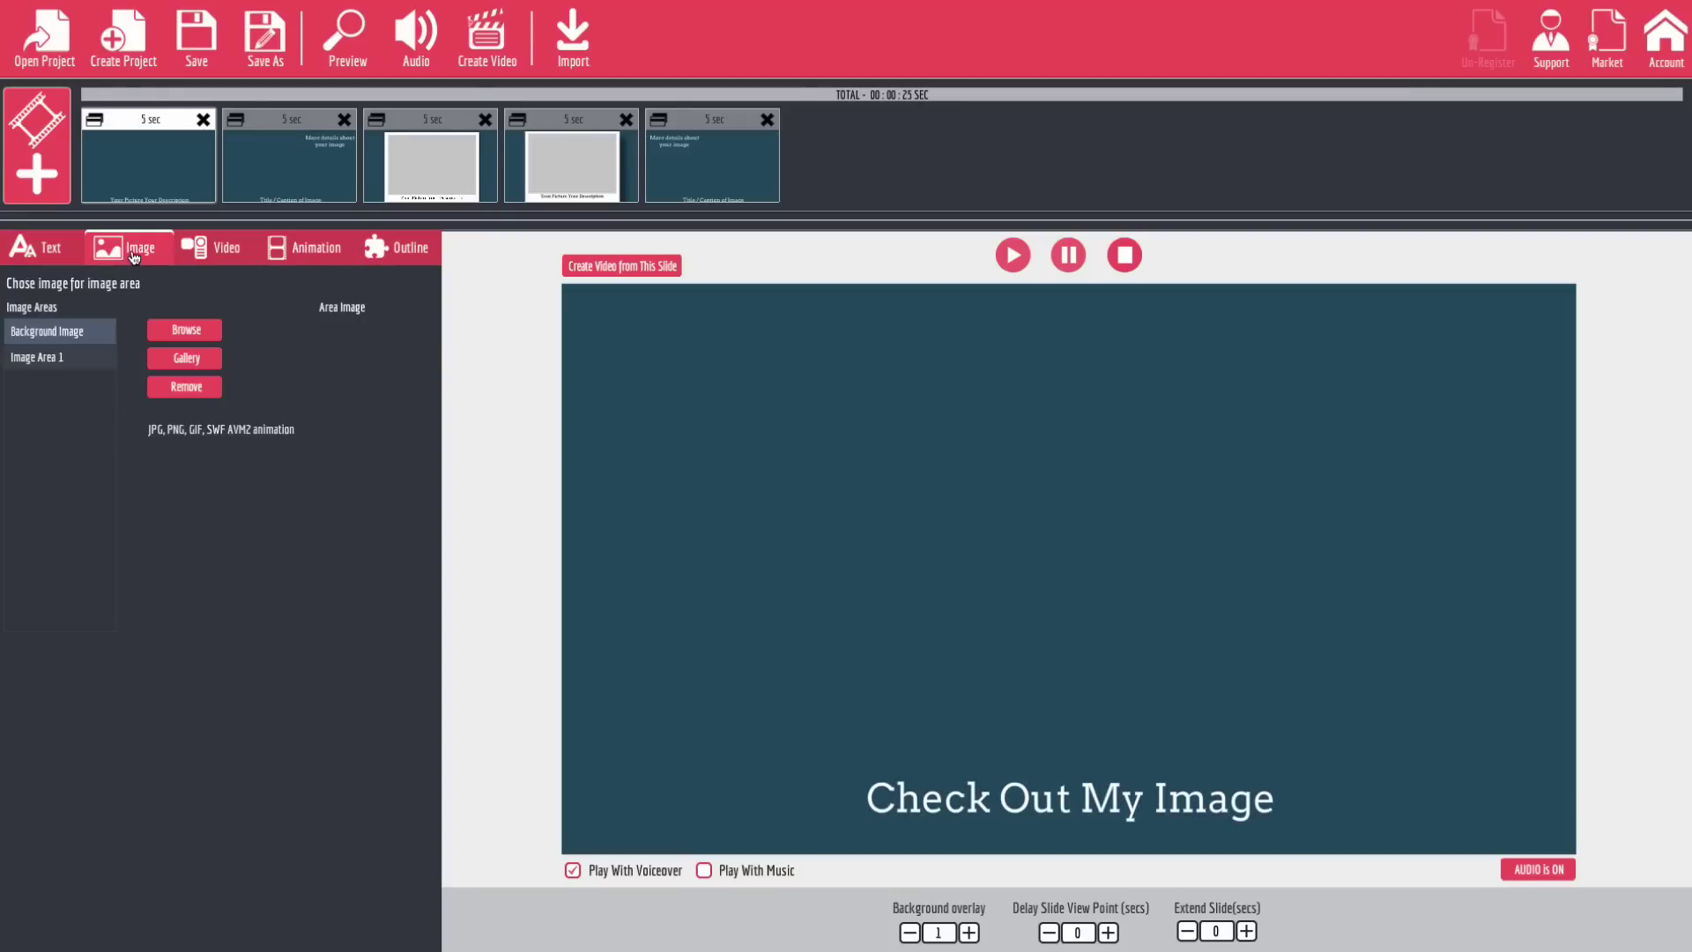
{"action": "left_click", "coordinate": [40, 357]}
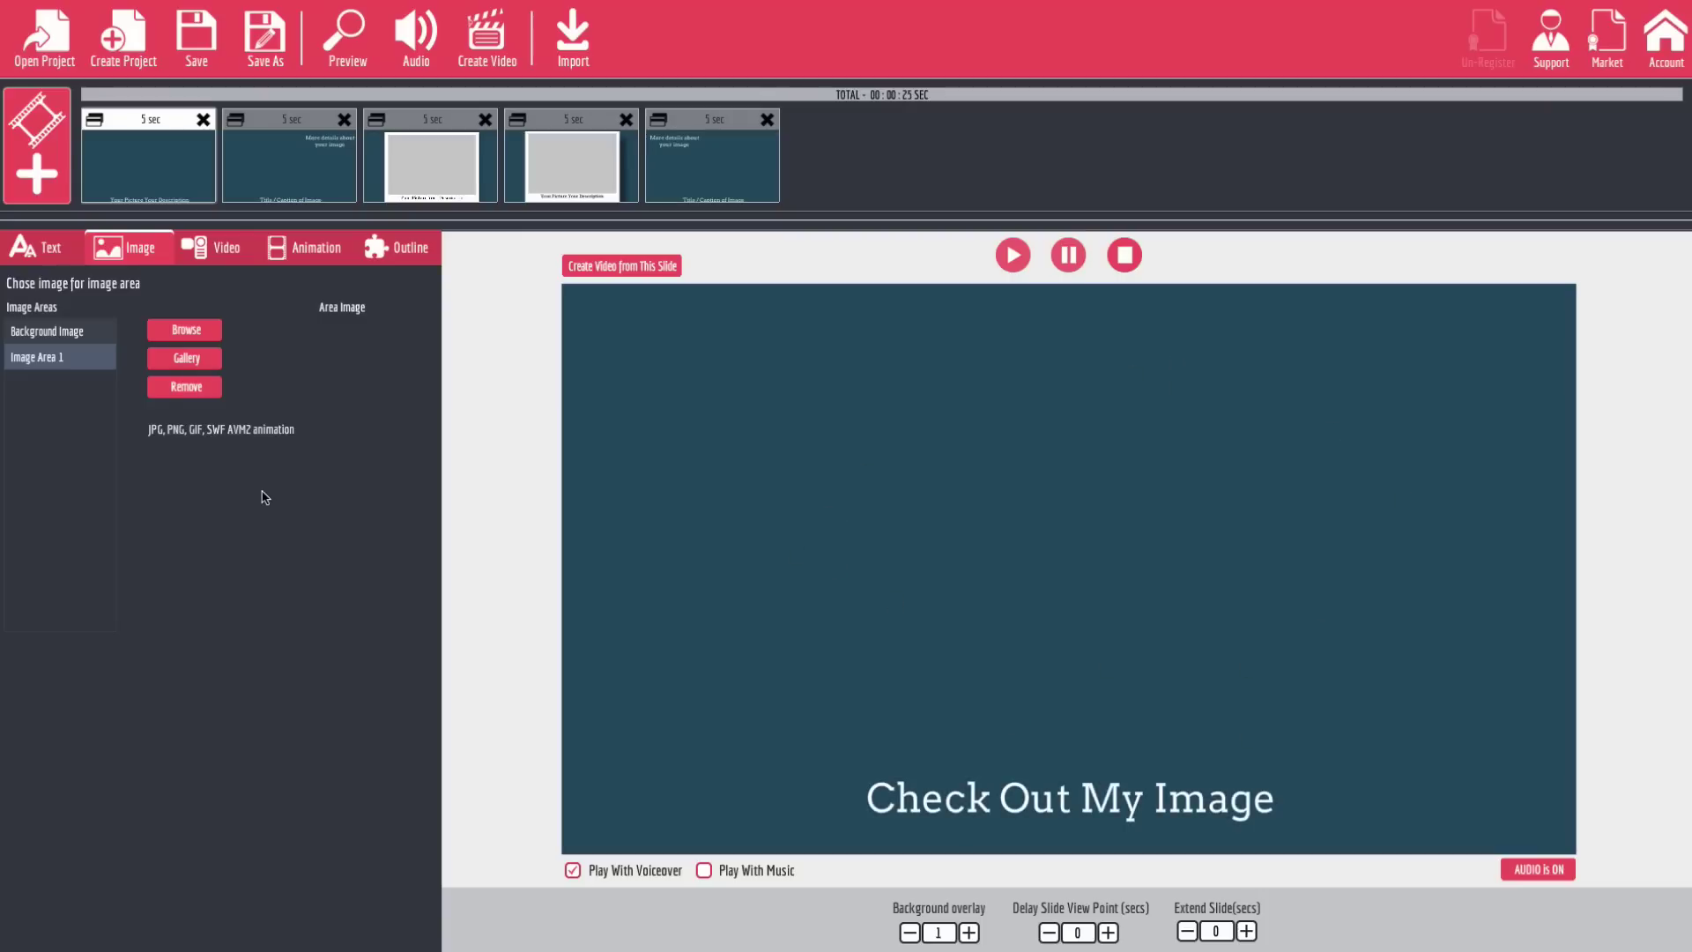
{"action": "left_click", "coordinate": [221, 254]}
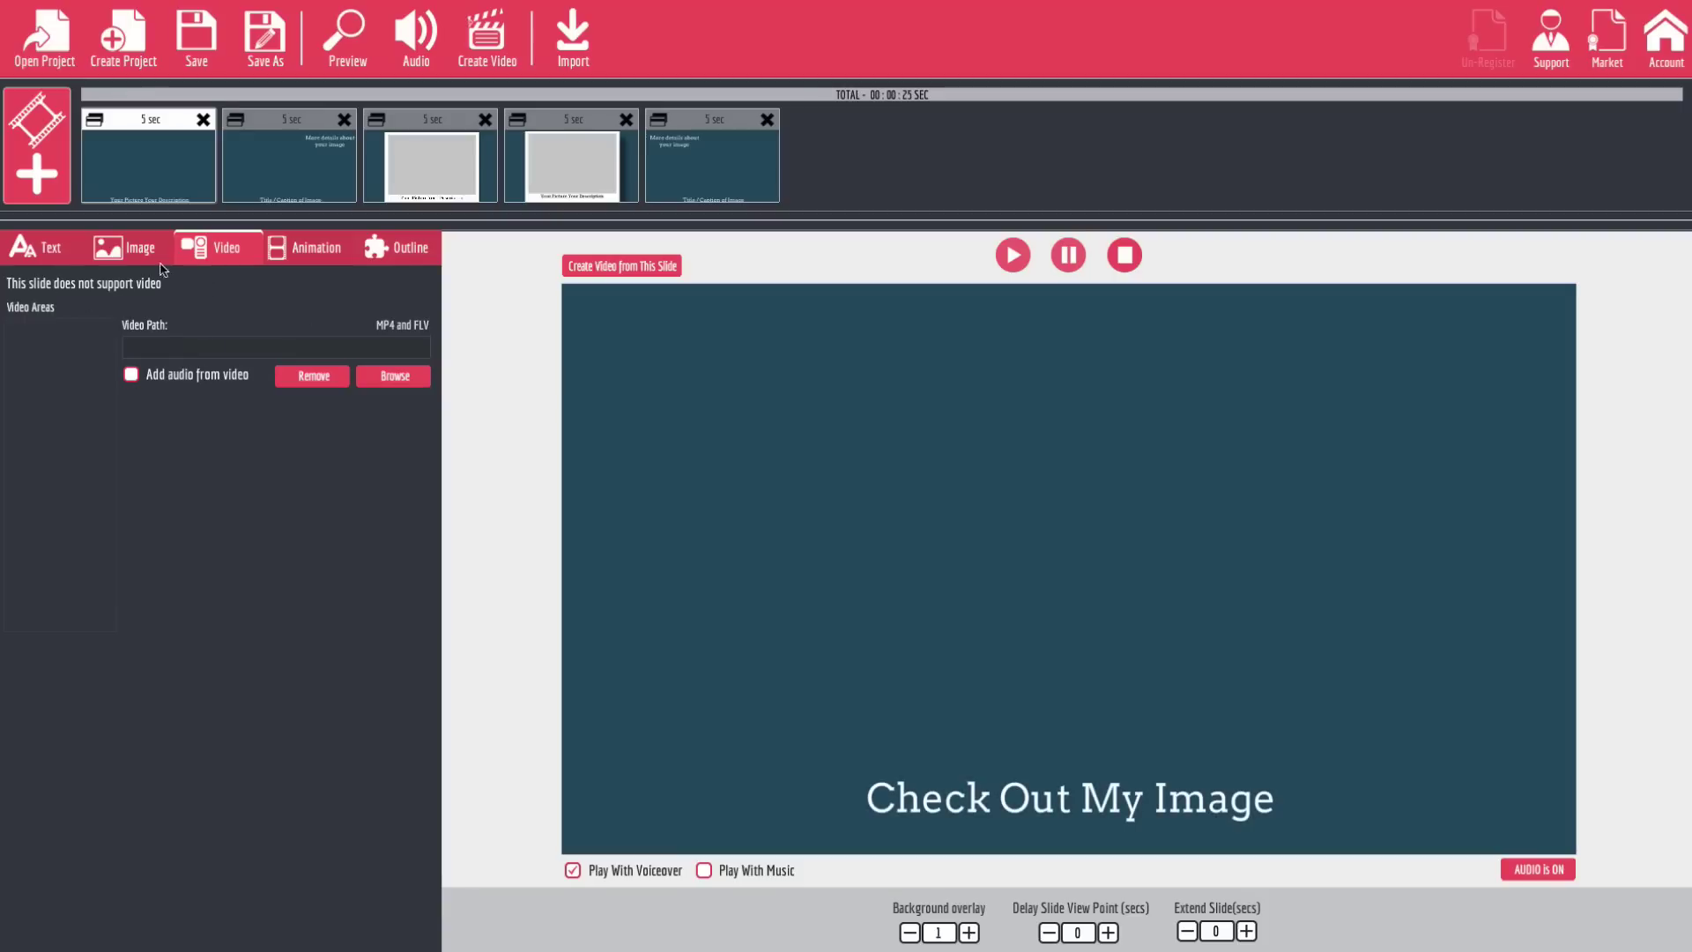
{"action": "left_click", "coordinate": [126, 256]}
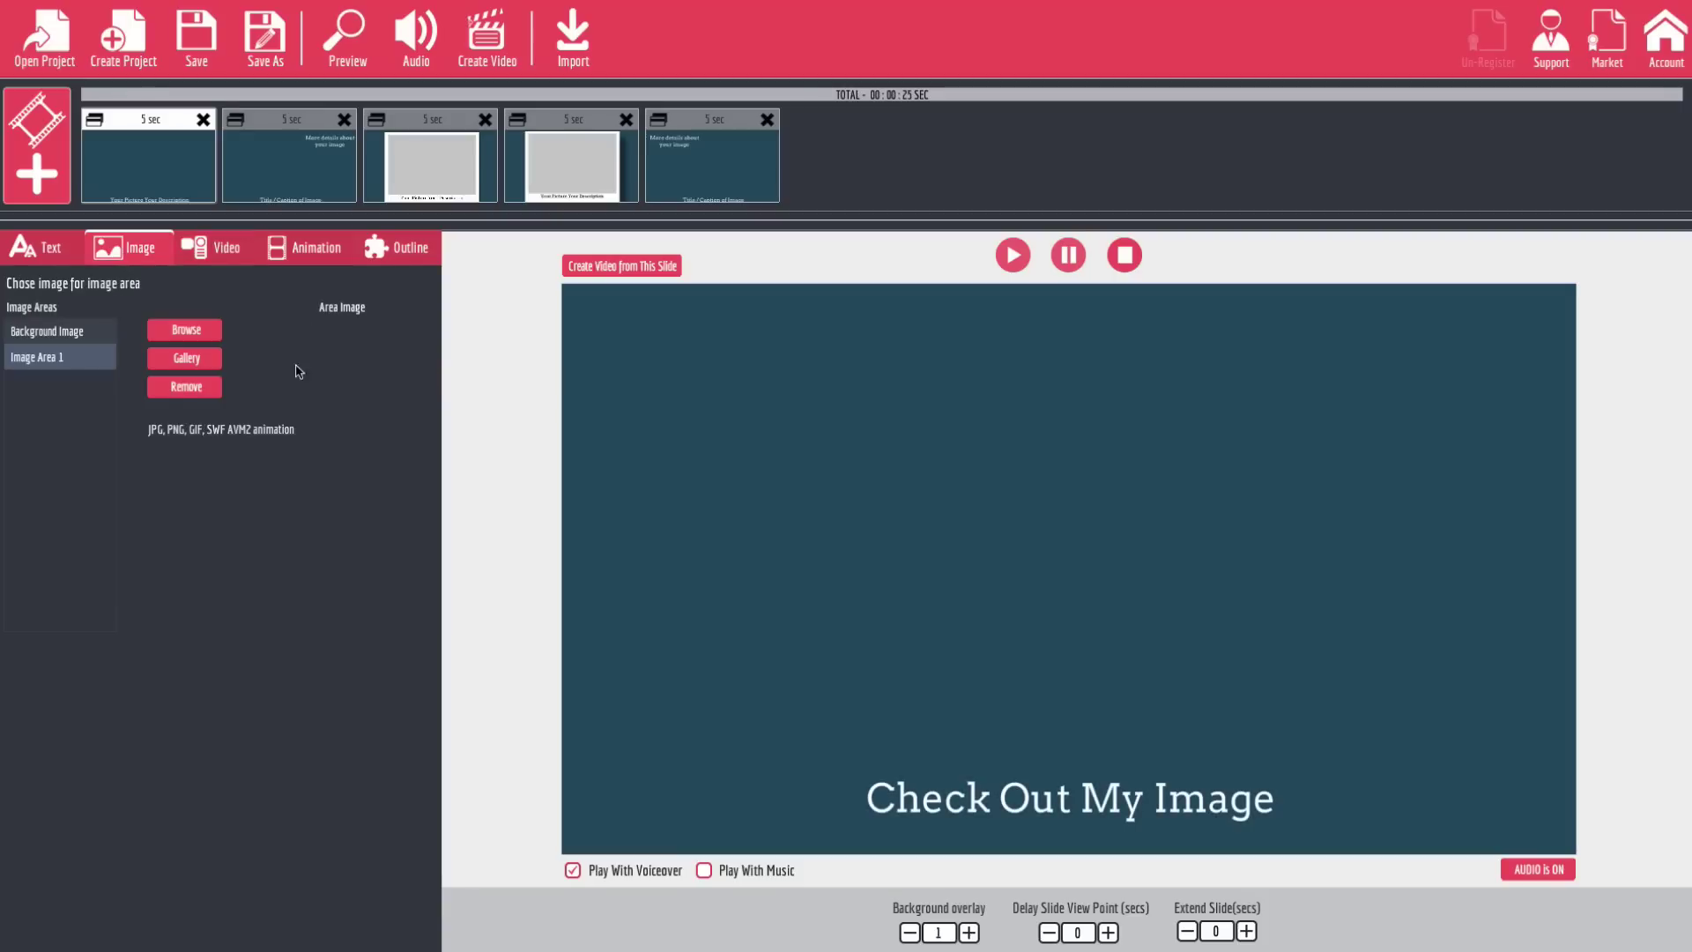
Step: Examine the built-in image gallery's character folders and several Character Doctor animations, and close the gallery without adding an image
{"action": "left_click", "coordinate": [186, 358]}
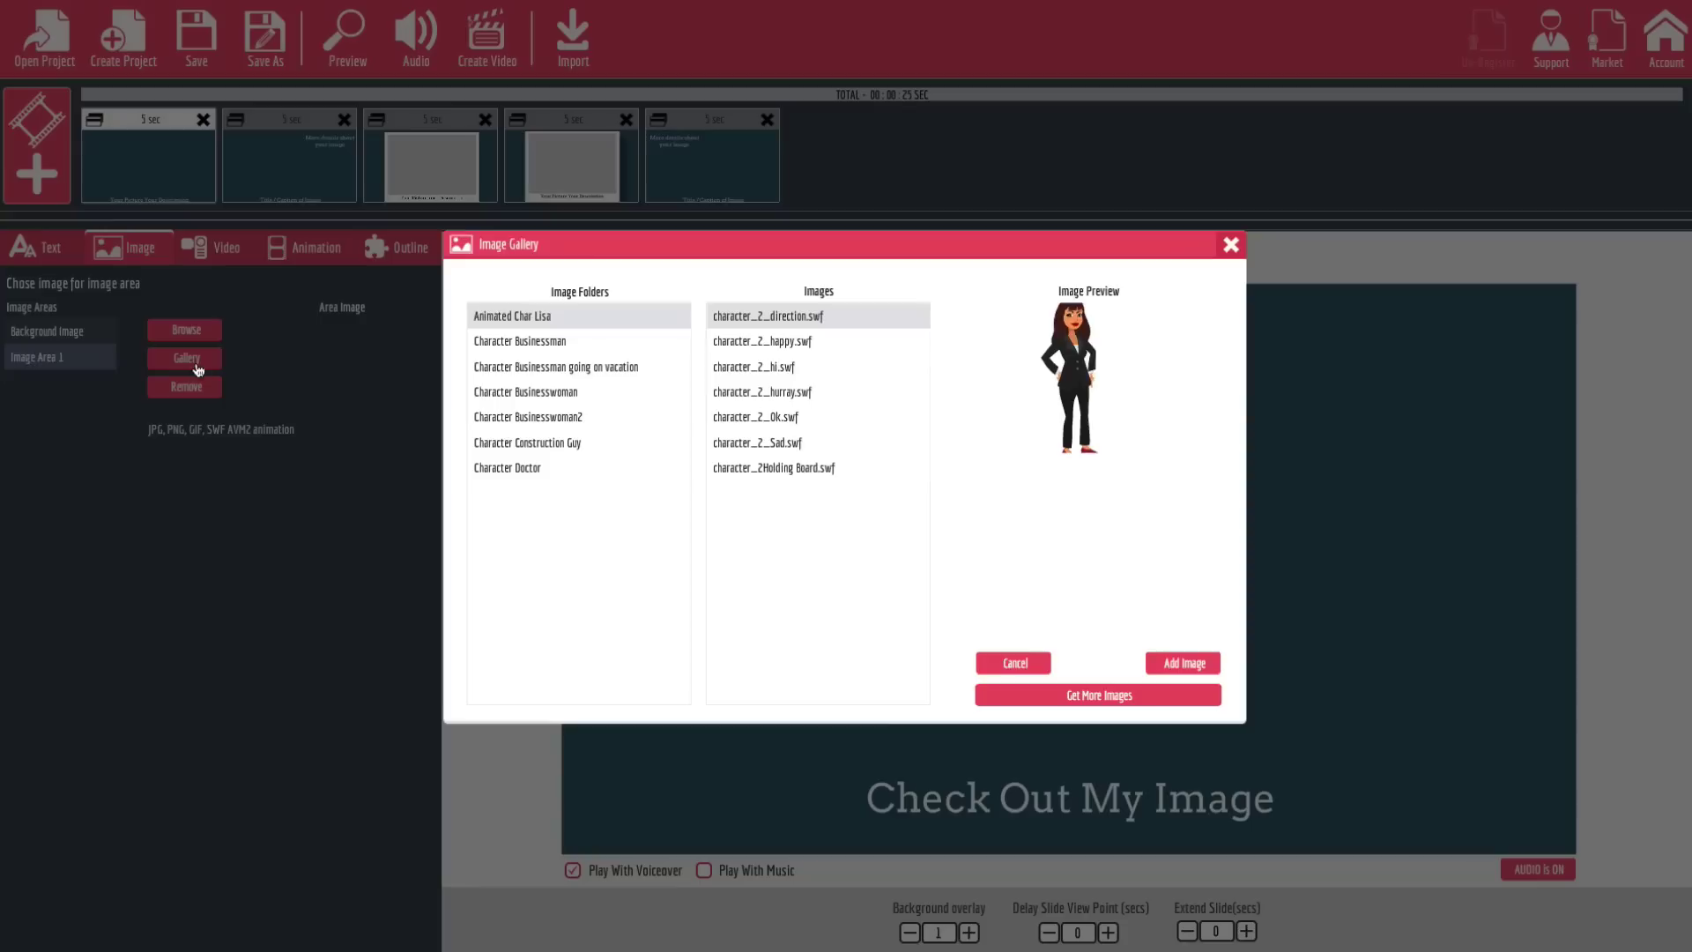
{"action": "left_click", "coordinate": [541, 344]}
{"action": "left_click", "coordinate": [553, 367]}
{"action": "left_click", "coordinate": [558, 392]}
{"action": "left_click", "coordinate": [554, 420]}
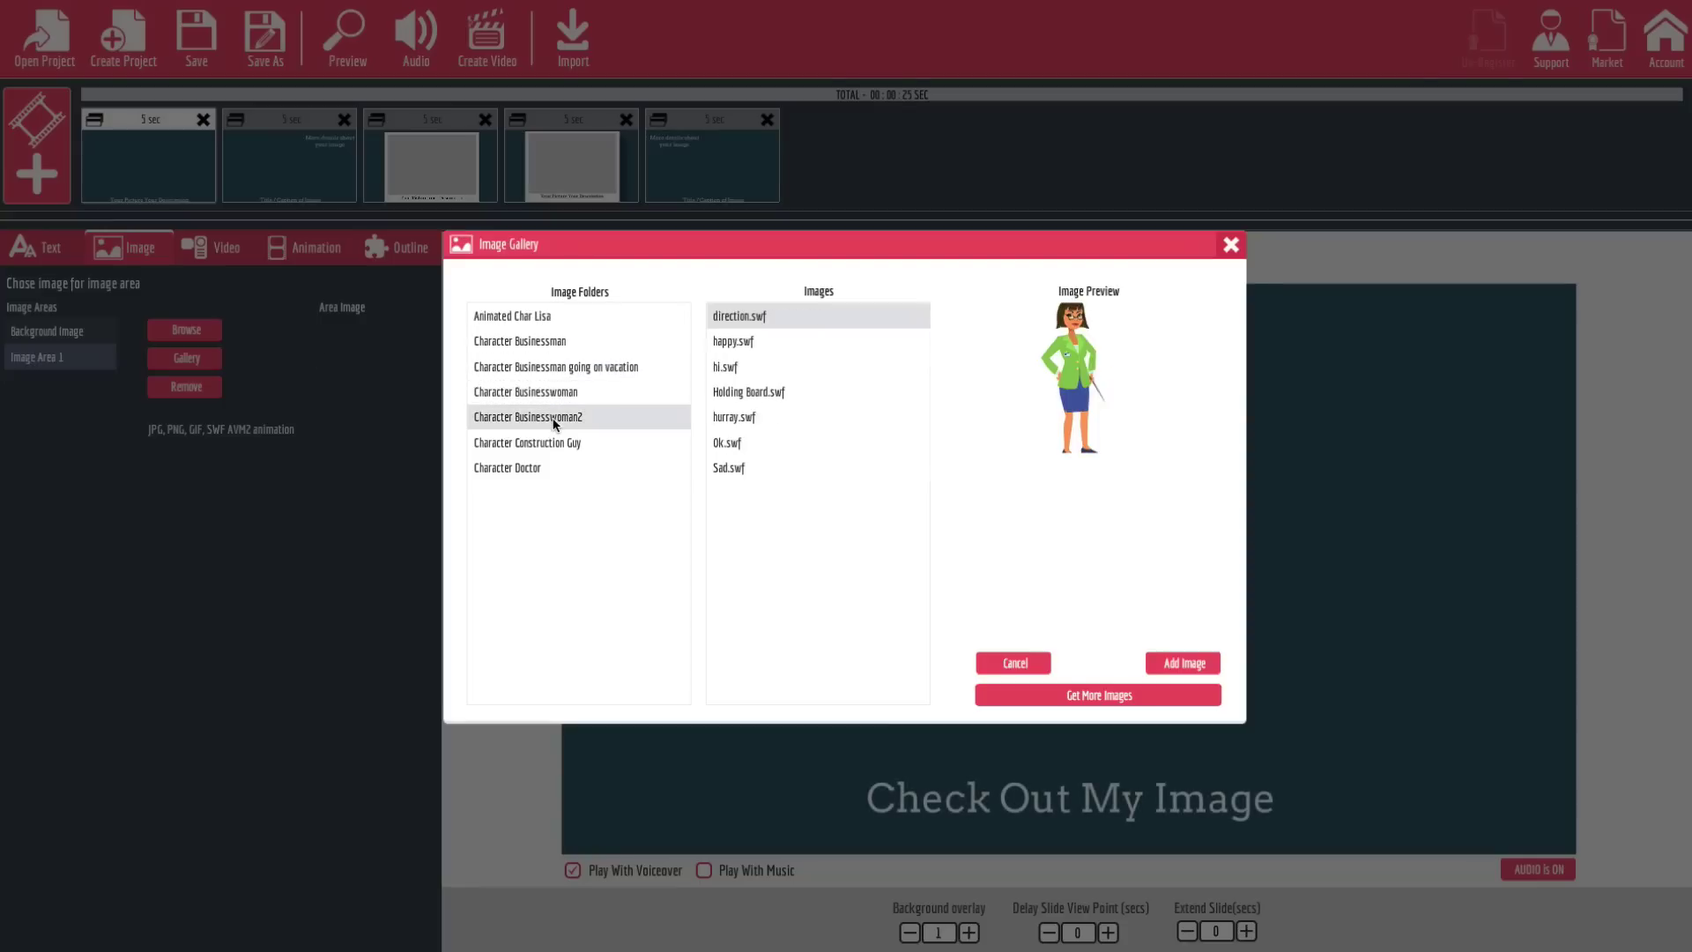
{"action": "left_click", "coordinate": [555, 442]}
{"action": "left_click", "coordinate": [546, 468]}
{"action": "left_click", "coordinate": [760, 394]}
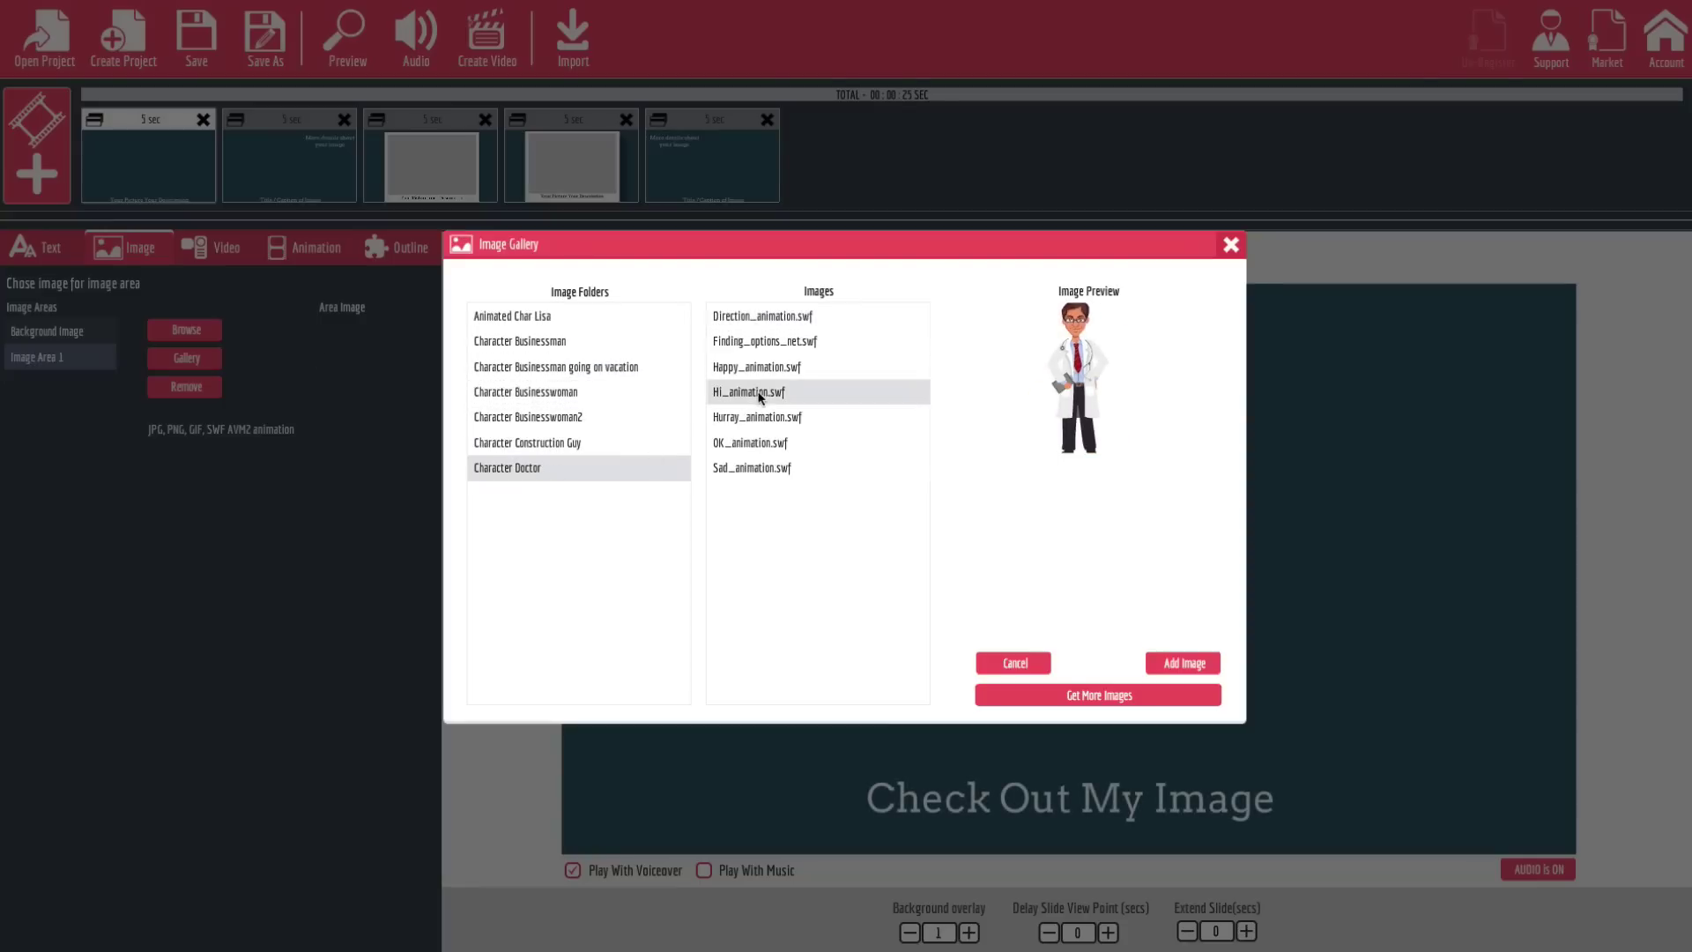
{"action": "left_click", "coordinate": [781, 442]}
{"action": "left_click", "coordinate": [767, 472]}
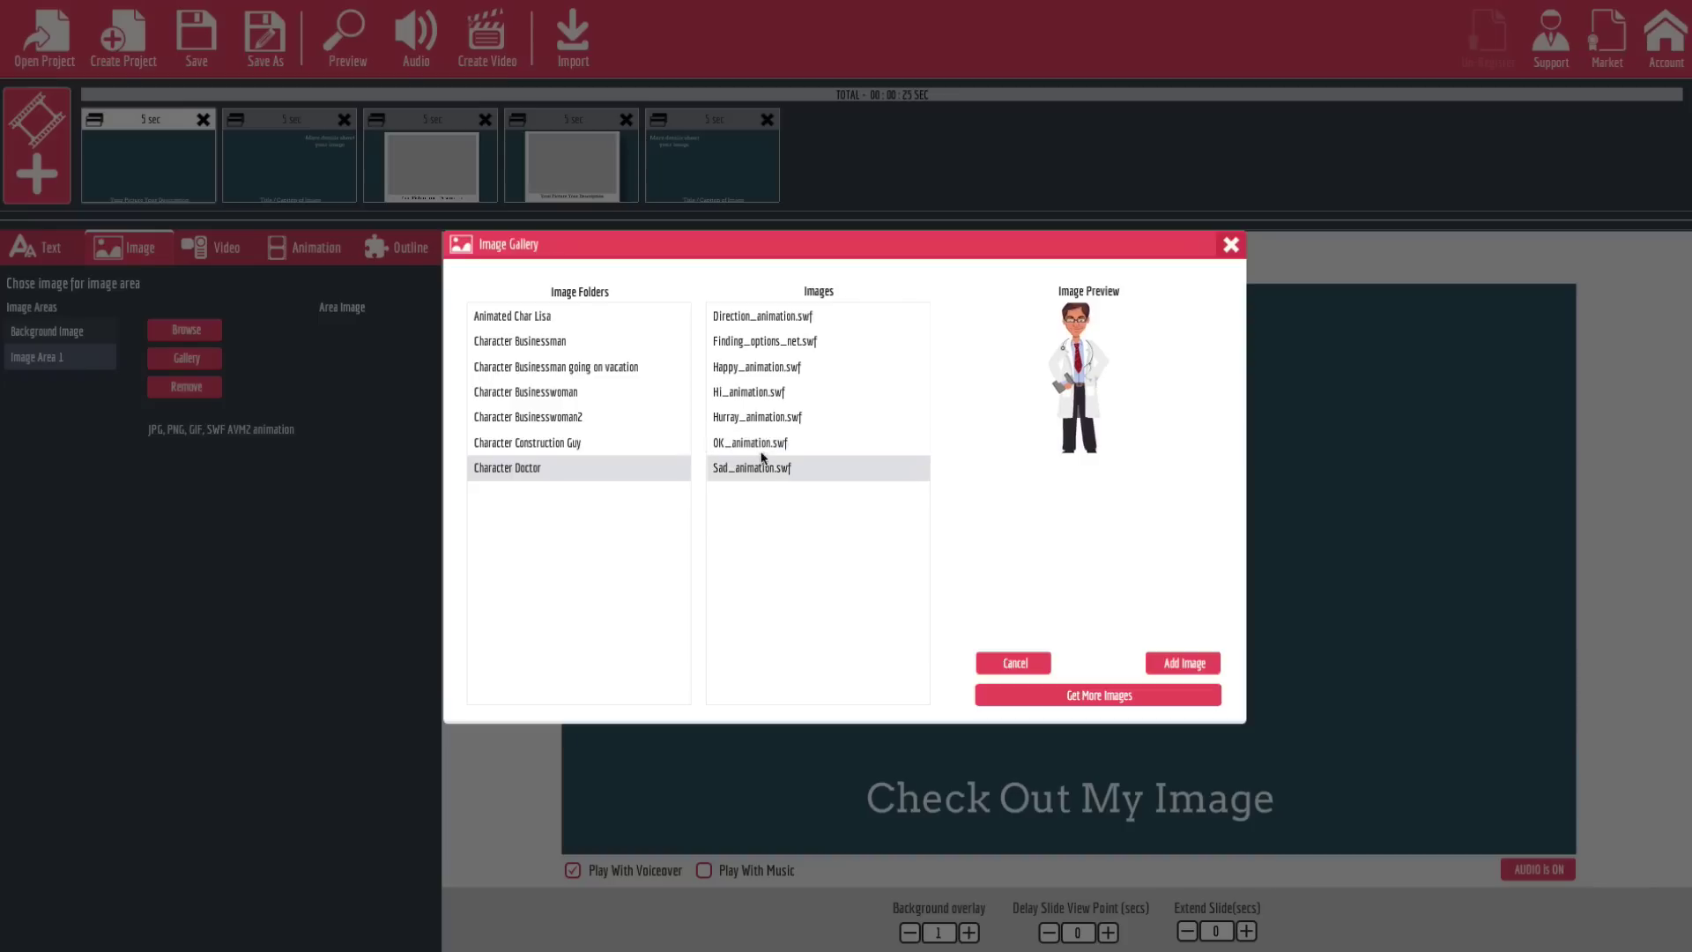
{"action": "left_click", "coordinate": [775, 391]}
{"action": "left_click", "coordinate": [797, 341]}
{"action": "left_click", "coordinate": [797, 317]}
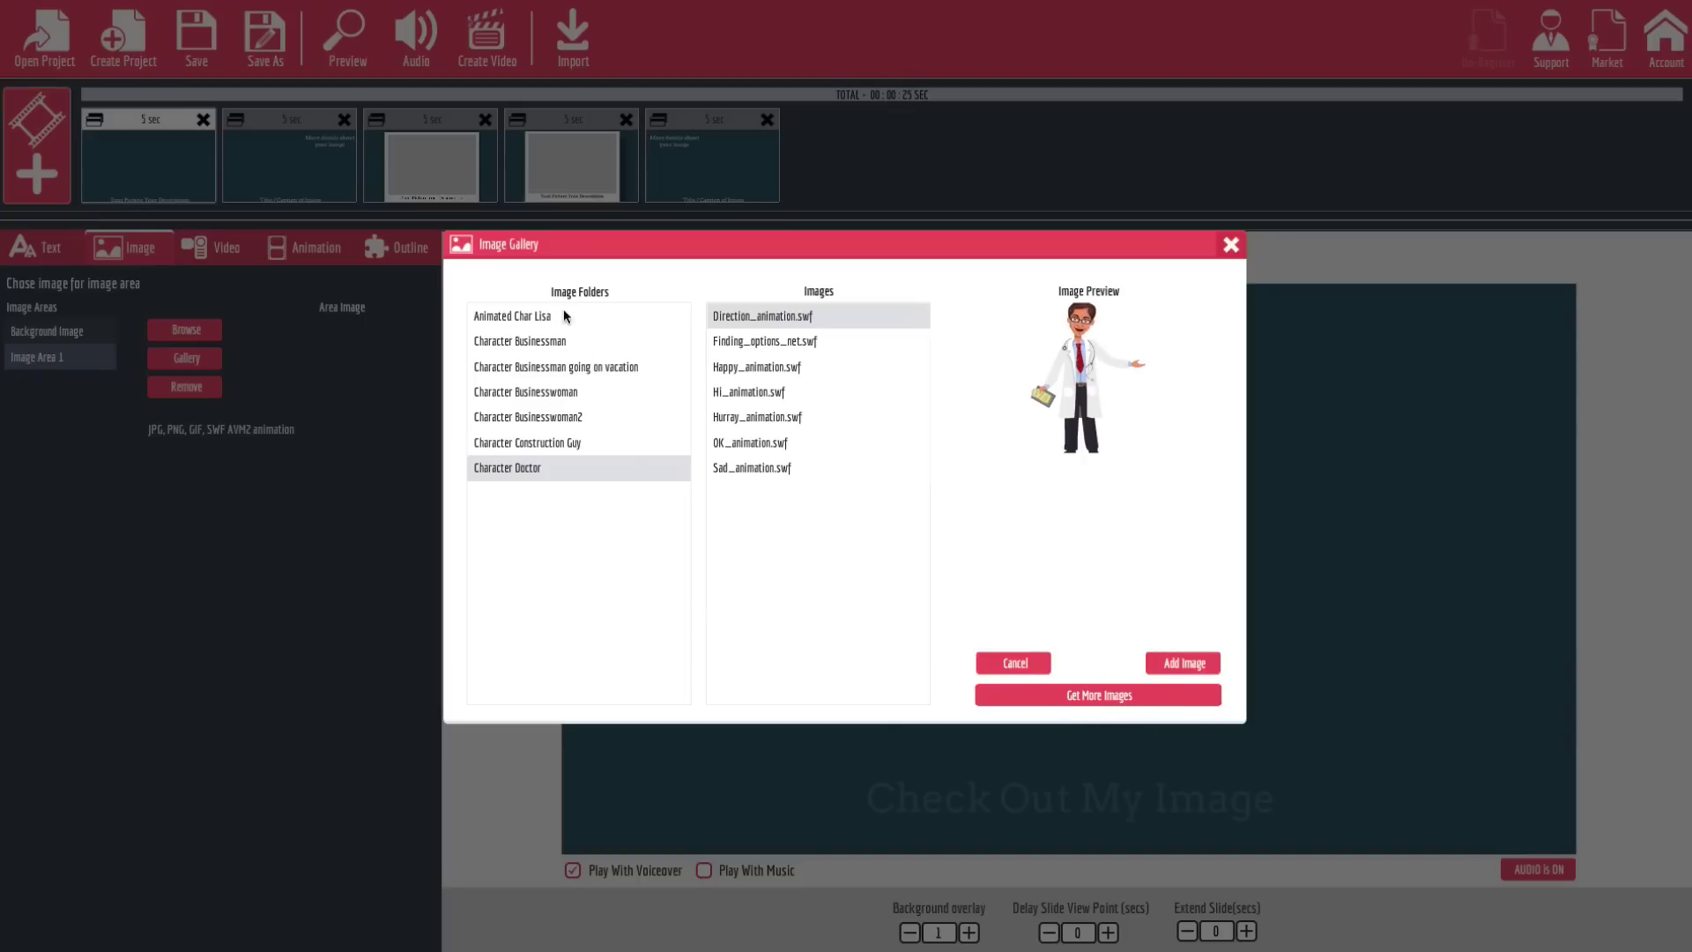
{"action": "left_click", "coordinate": [1231, 246]}
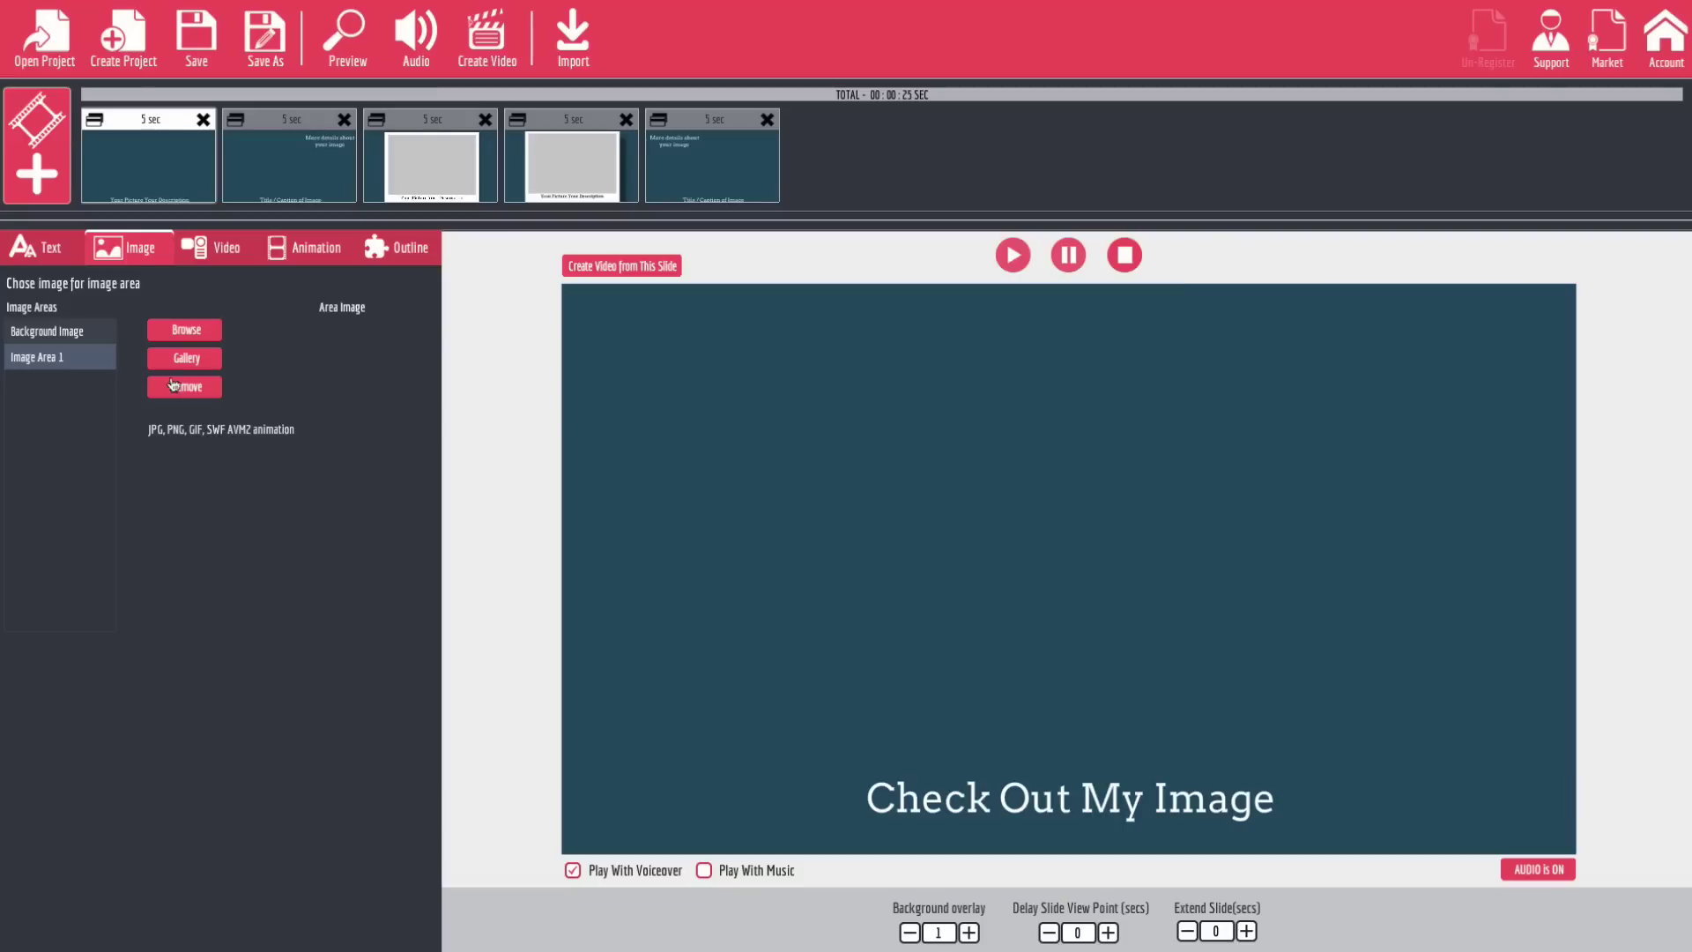
Step: Fill Image Area 1 with the photo ai-a 36.jpg from the BusinessStockPhotos1 folder under Stock
{"action": "left_click", "coordinate": [201, 337]}
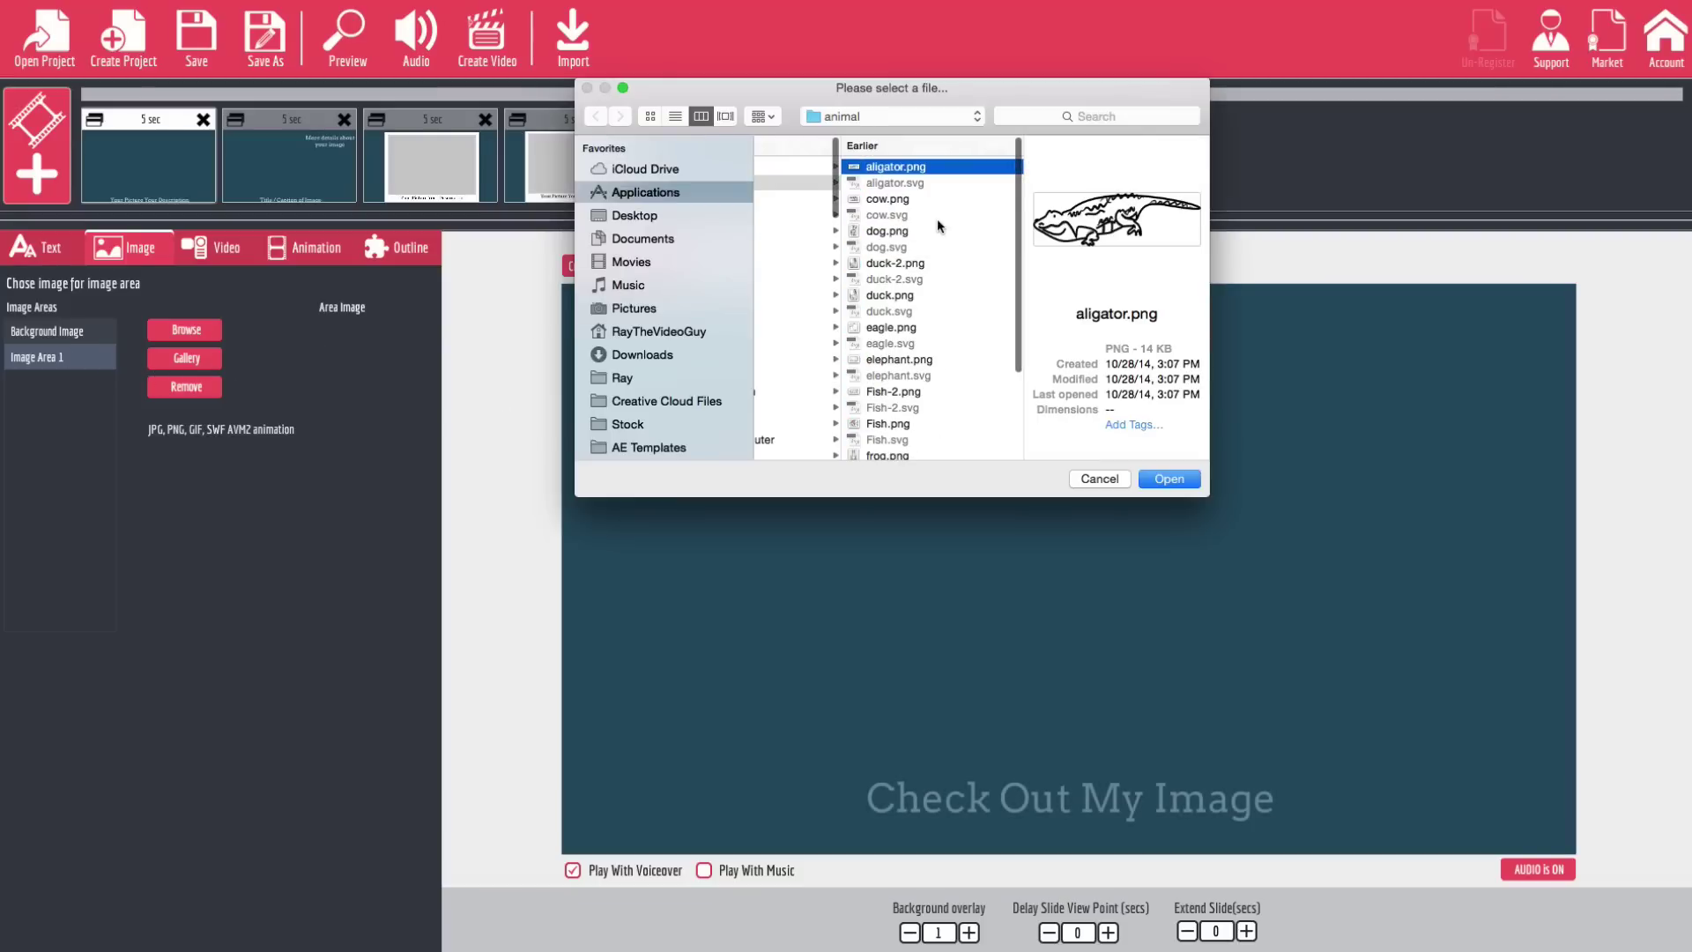
{"action": "scroll", "coordinate": [902, 234], "scroll_direction": "left", "scroll_amount": 5}
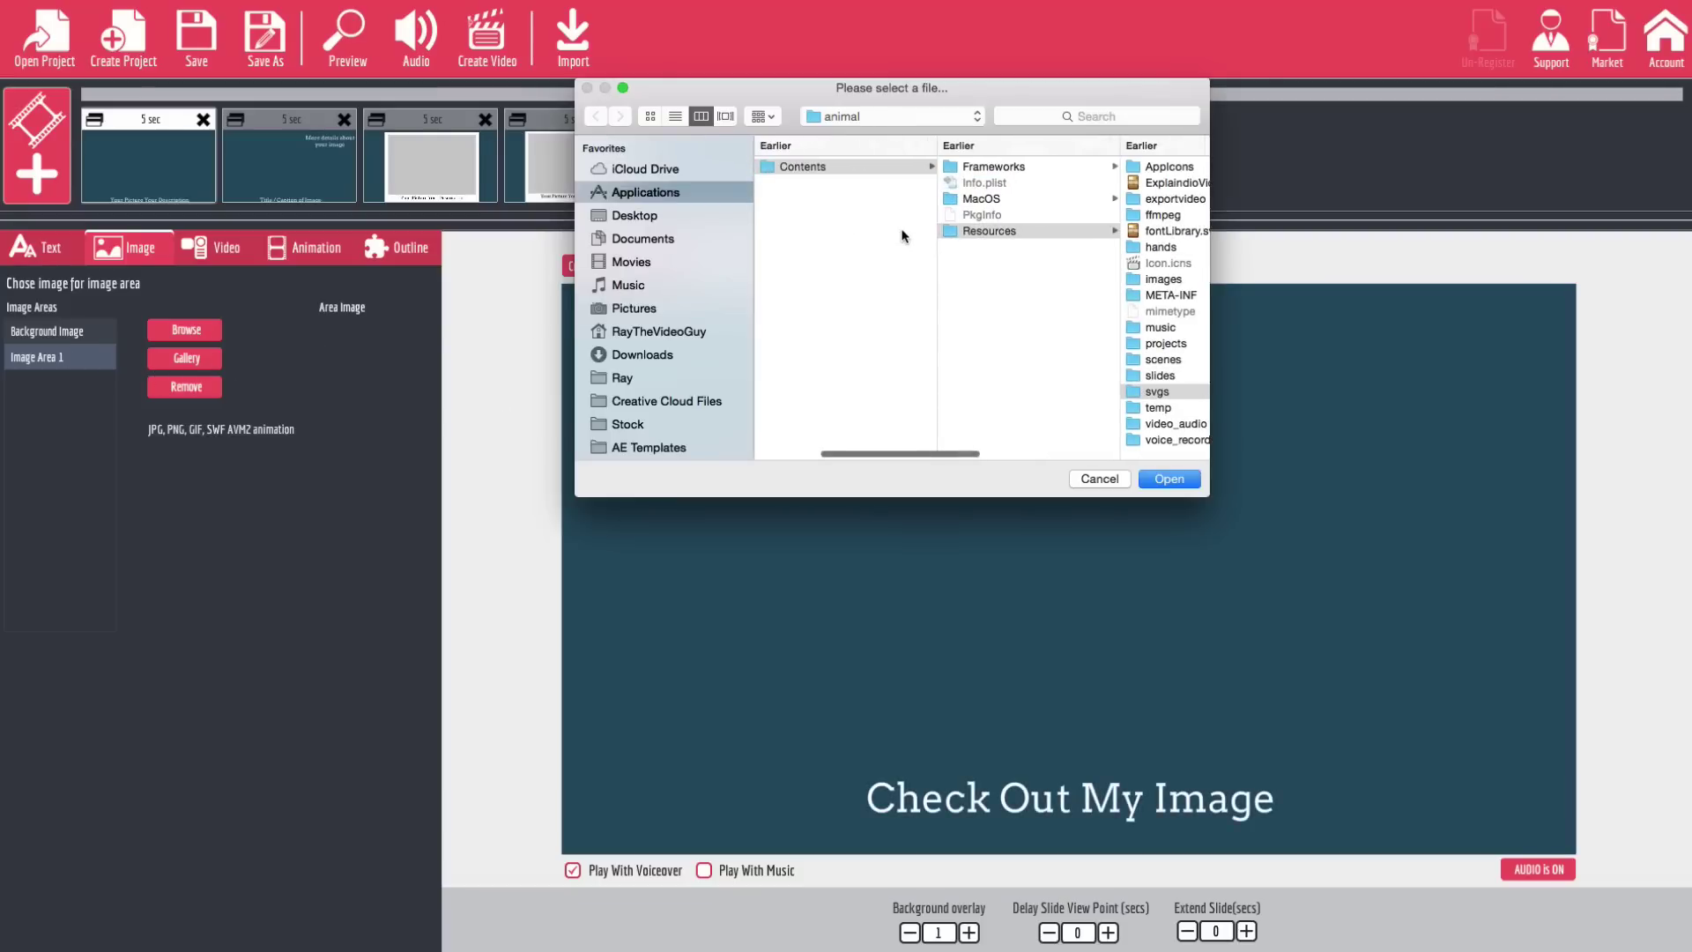
{"action": "scroll", "coordinate": [902, 233], "scroll_direction": "left", "scroll_amount": 5}
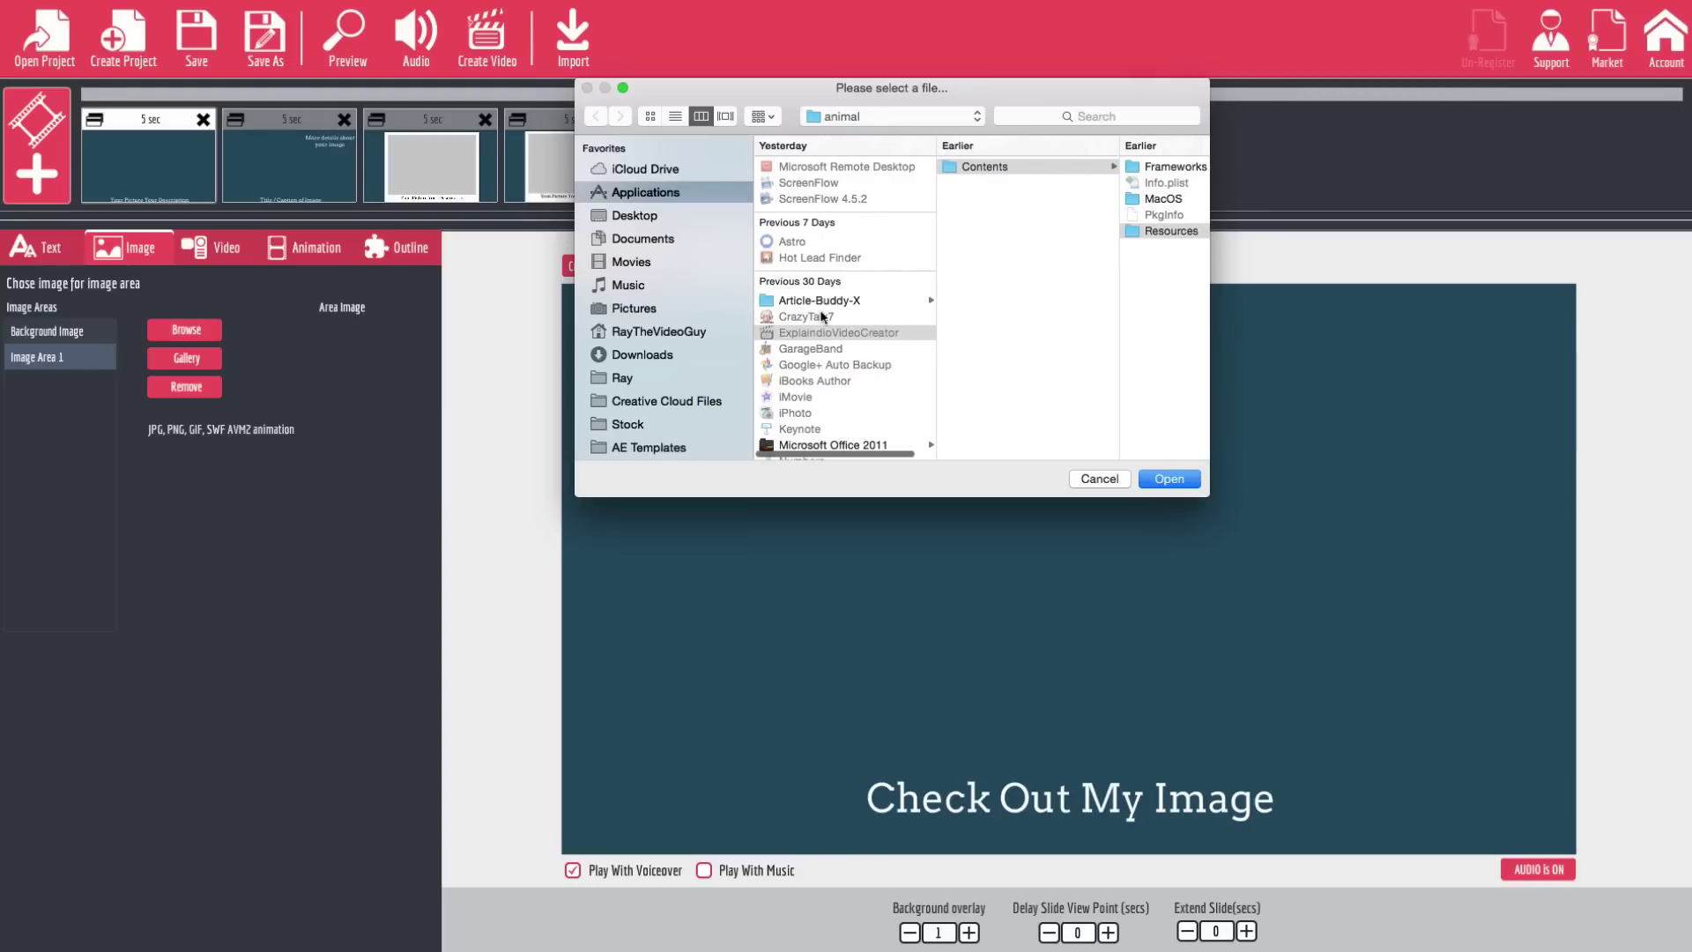
{"action": "scroll", "coordinate": [843, 362], "scroll_direction": "down", "scroll_amount": 3}
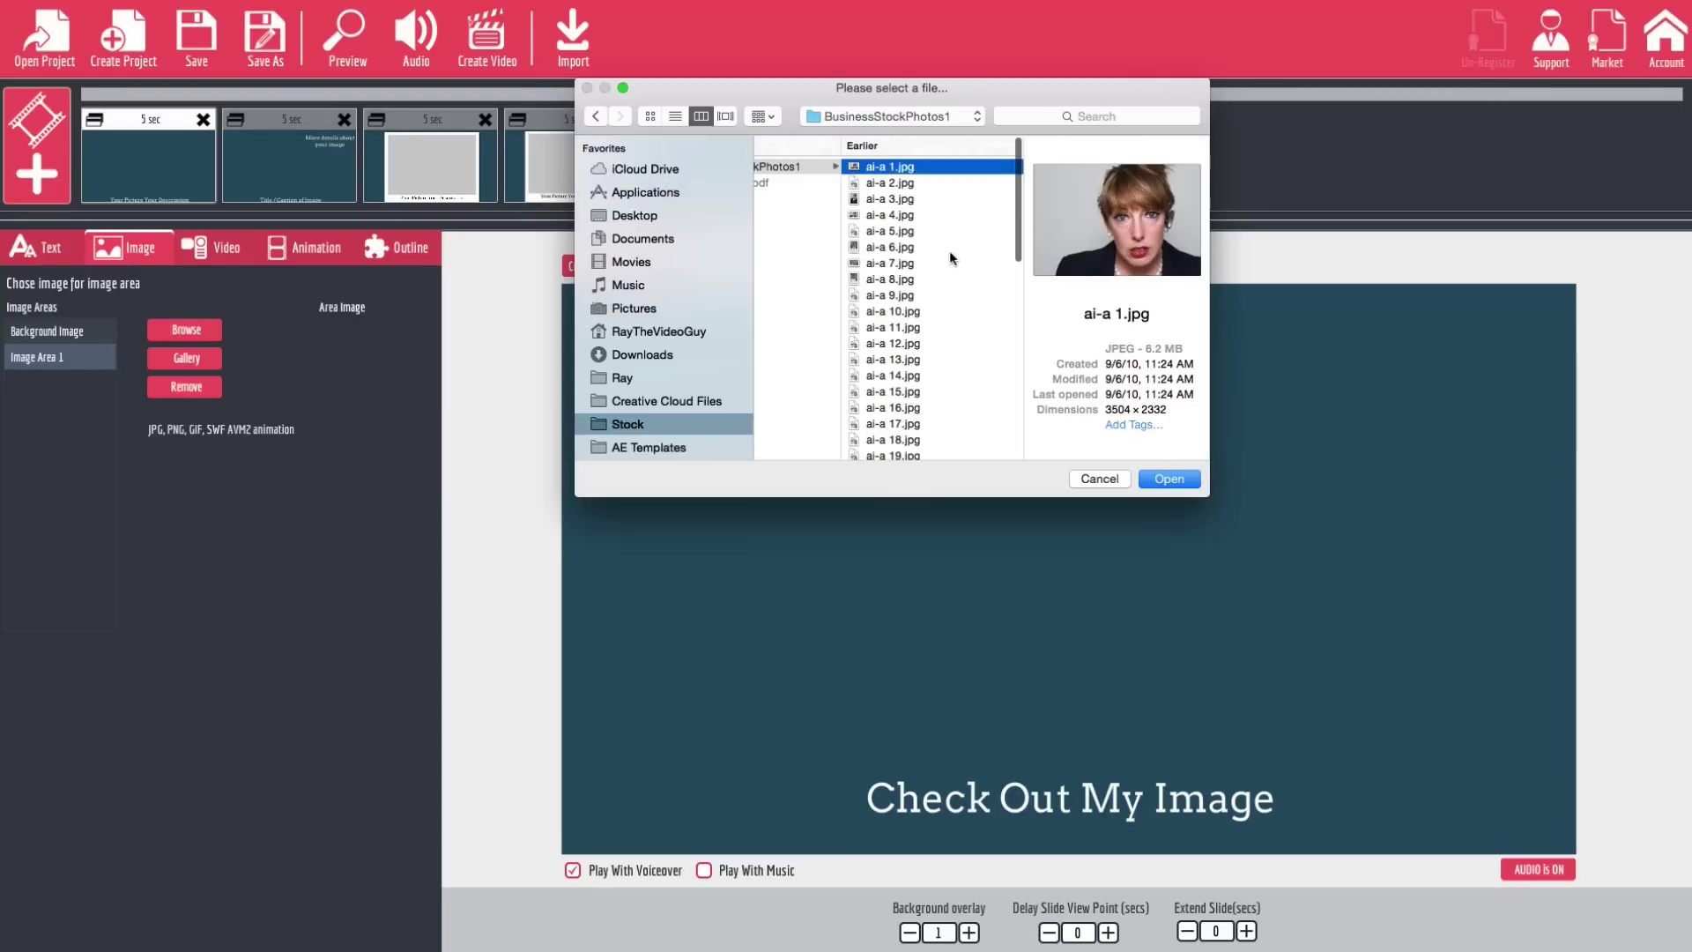
{"action": "left_click", "coordinate": [953, 249]}
{"action": "left_click", "coordinate": [935, 343]}
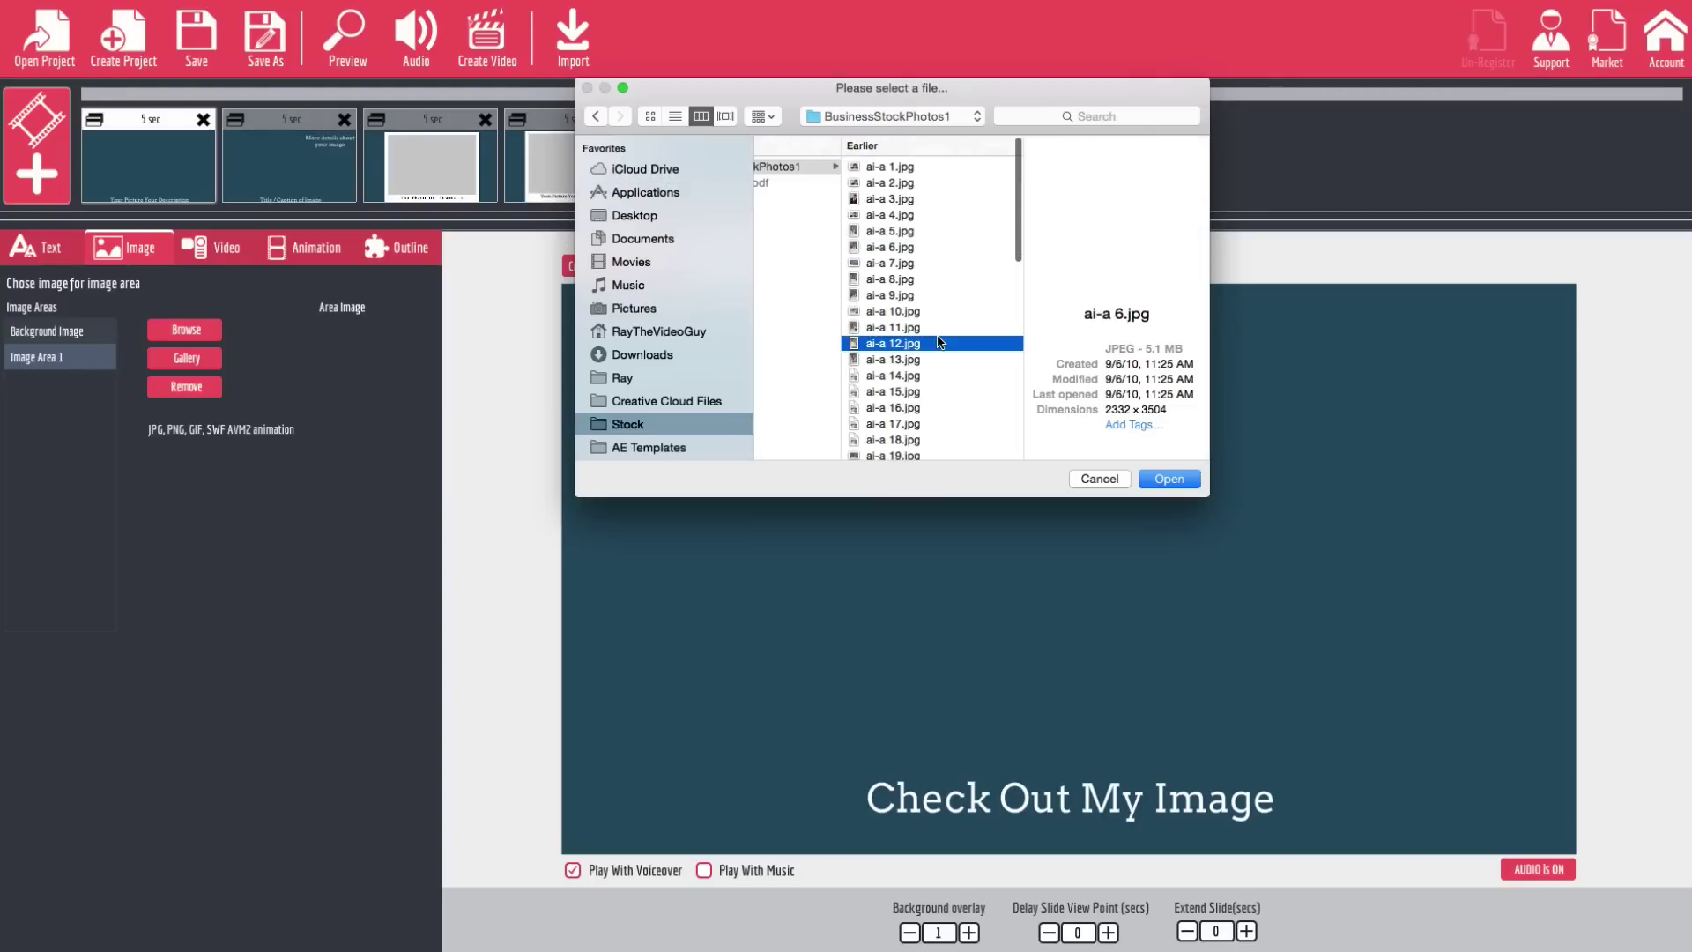
{"action": "left_click", "coordinate": [938, 393]}
{"action": "left_click", "coordinate": [934, 421]}
{"action": "scroll", "coordinate": [933, 388], "scroll_direction": "down", "scroll_amount": 5}
{"action": "left_click", "coordinate": [932, 394]}
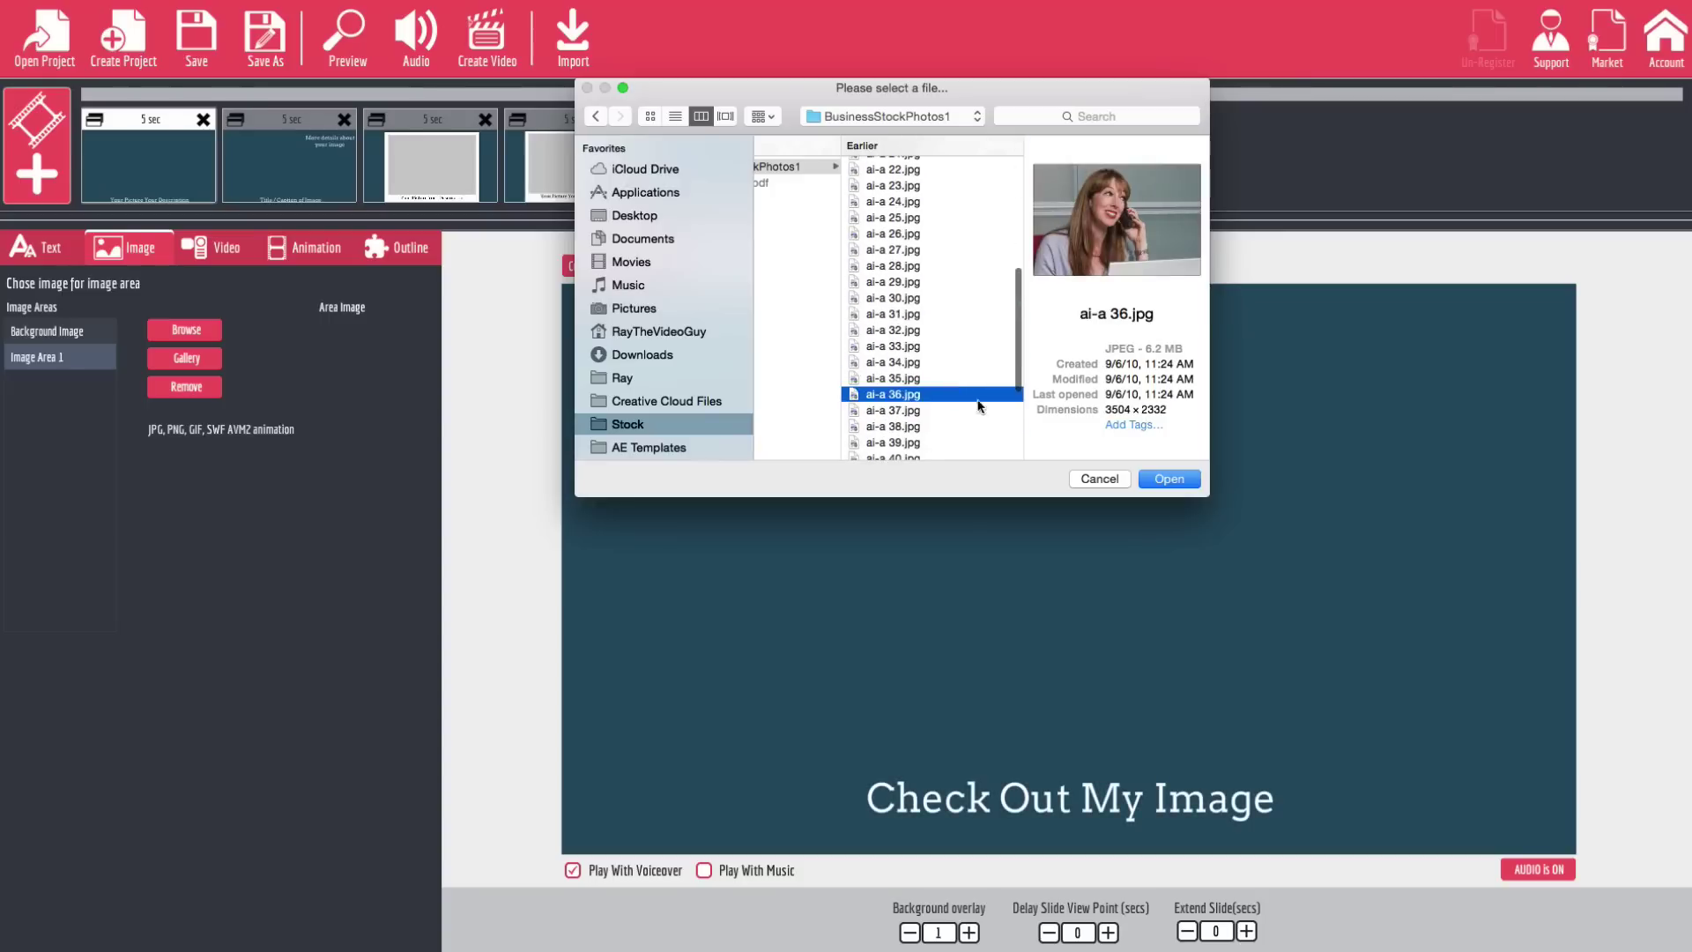
{"action": "left_click", "coordinate": [1167, 477]}
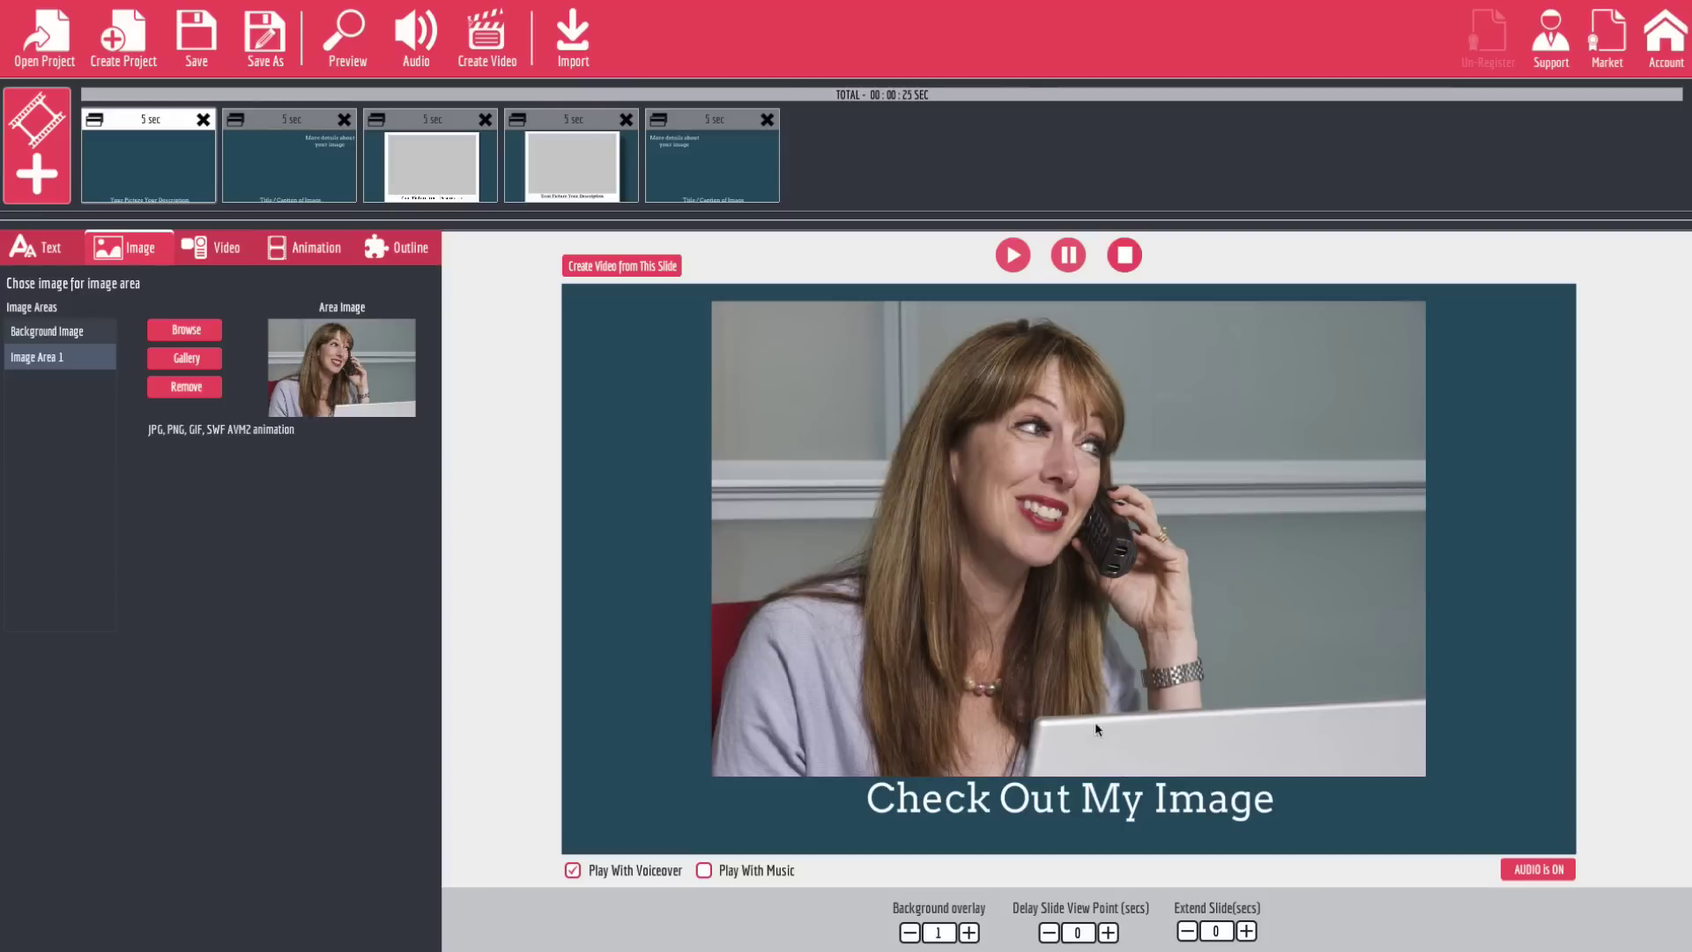
Step: Enable Animation 1 on the first slide and choose variant 5, the falling snow
{"action": "left_click", "coordinate": [327, 256]}
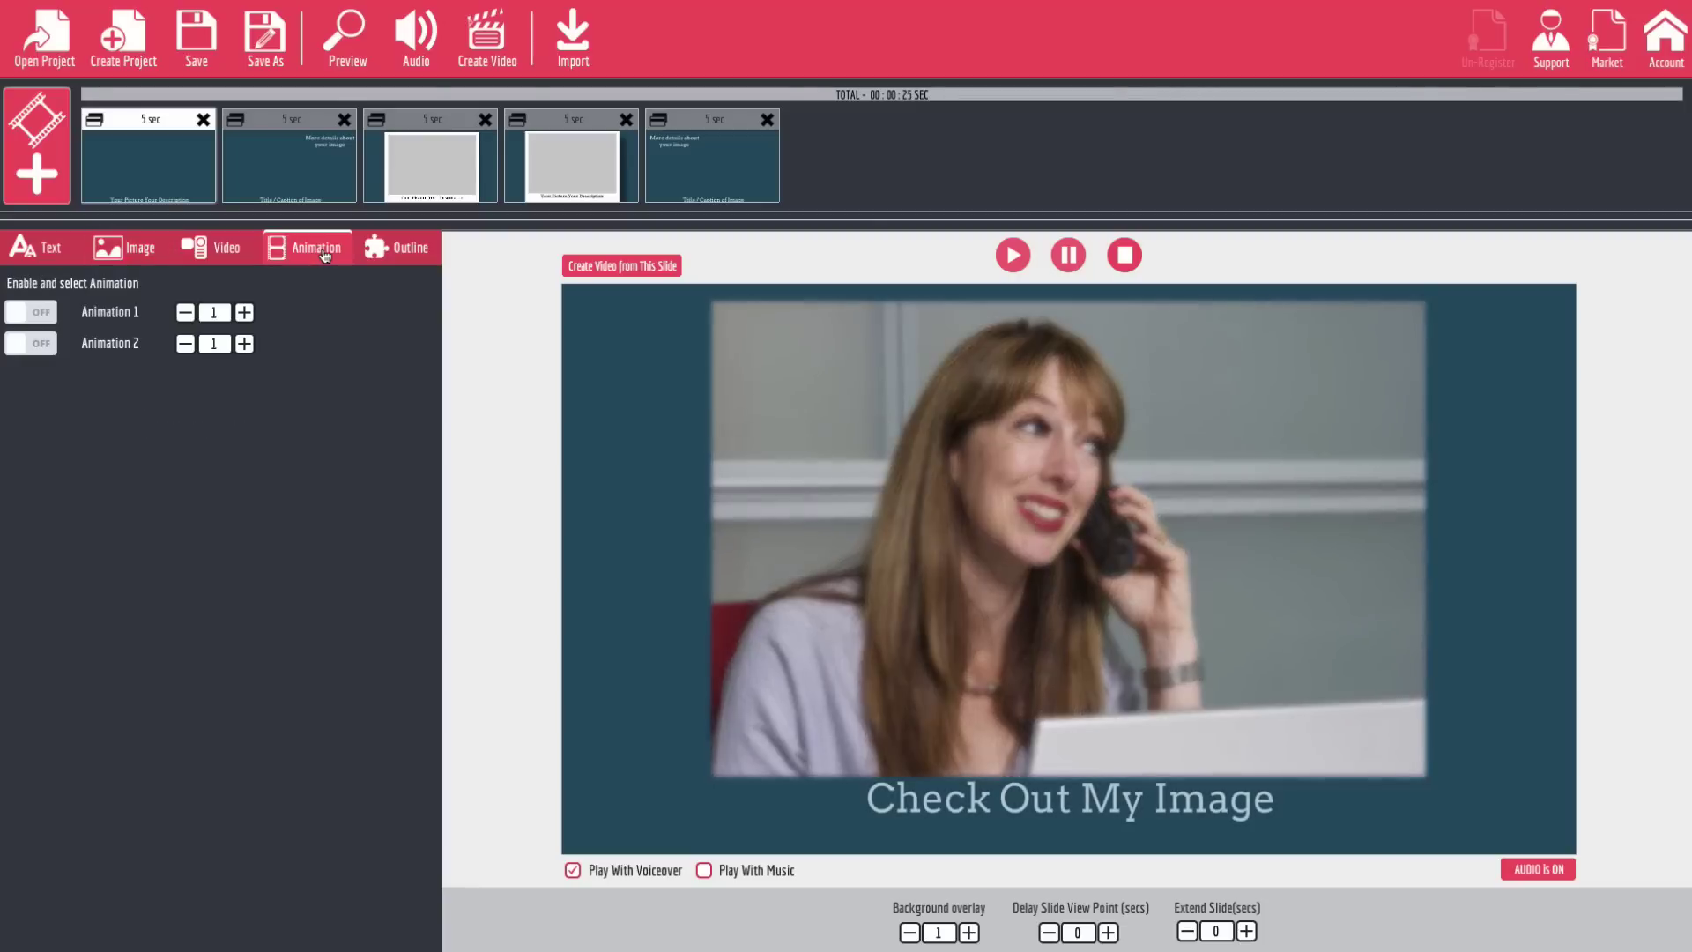
{"action": "left_click", "coordinate": [16, 317]}
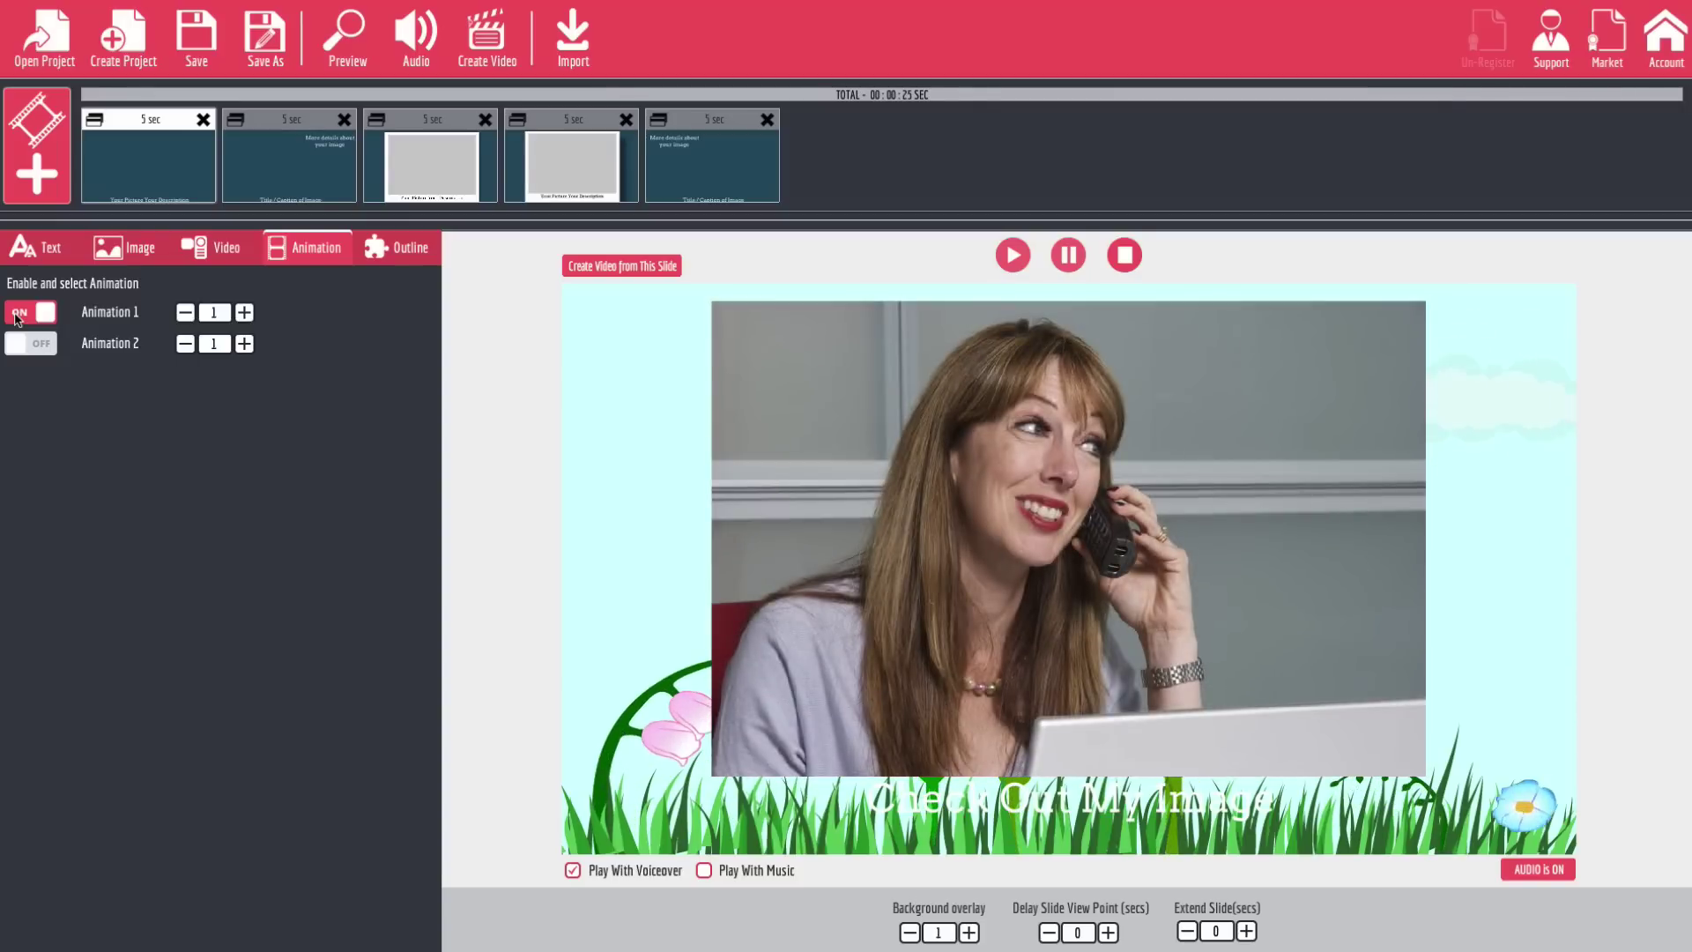
{"action": "left_click", "coordinate": [244, 313]}
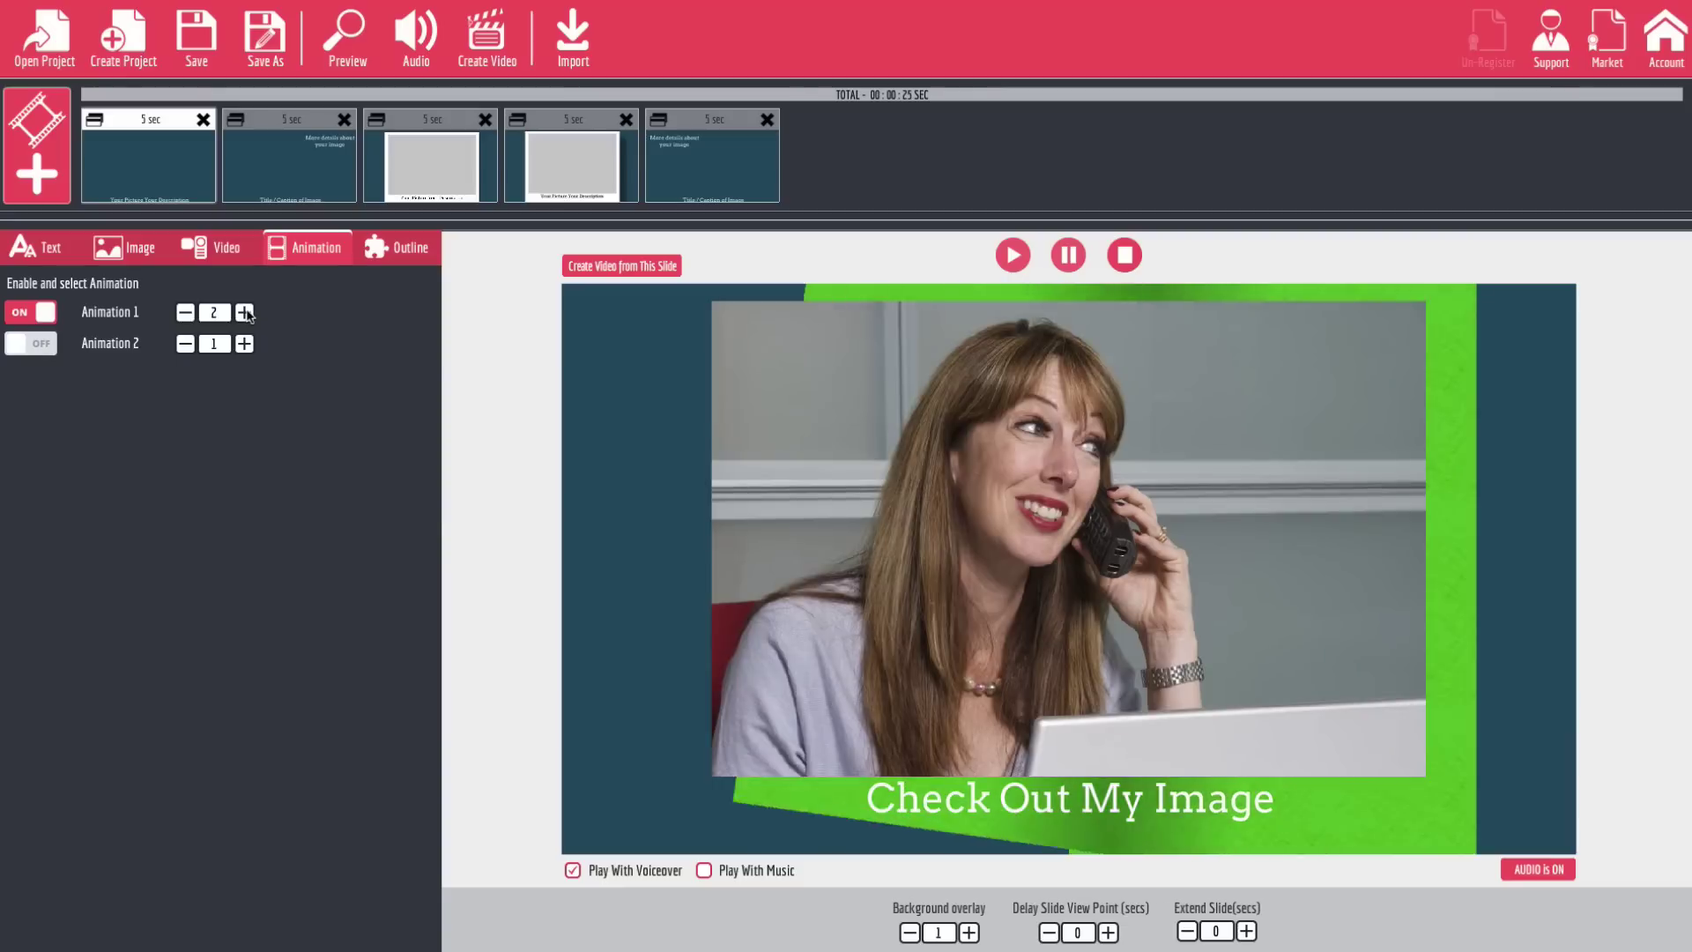
{"action": "left_click", "coordinate": [244, 313]}
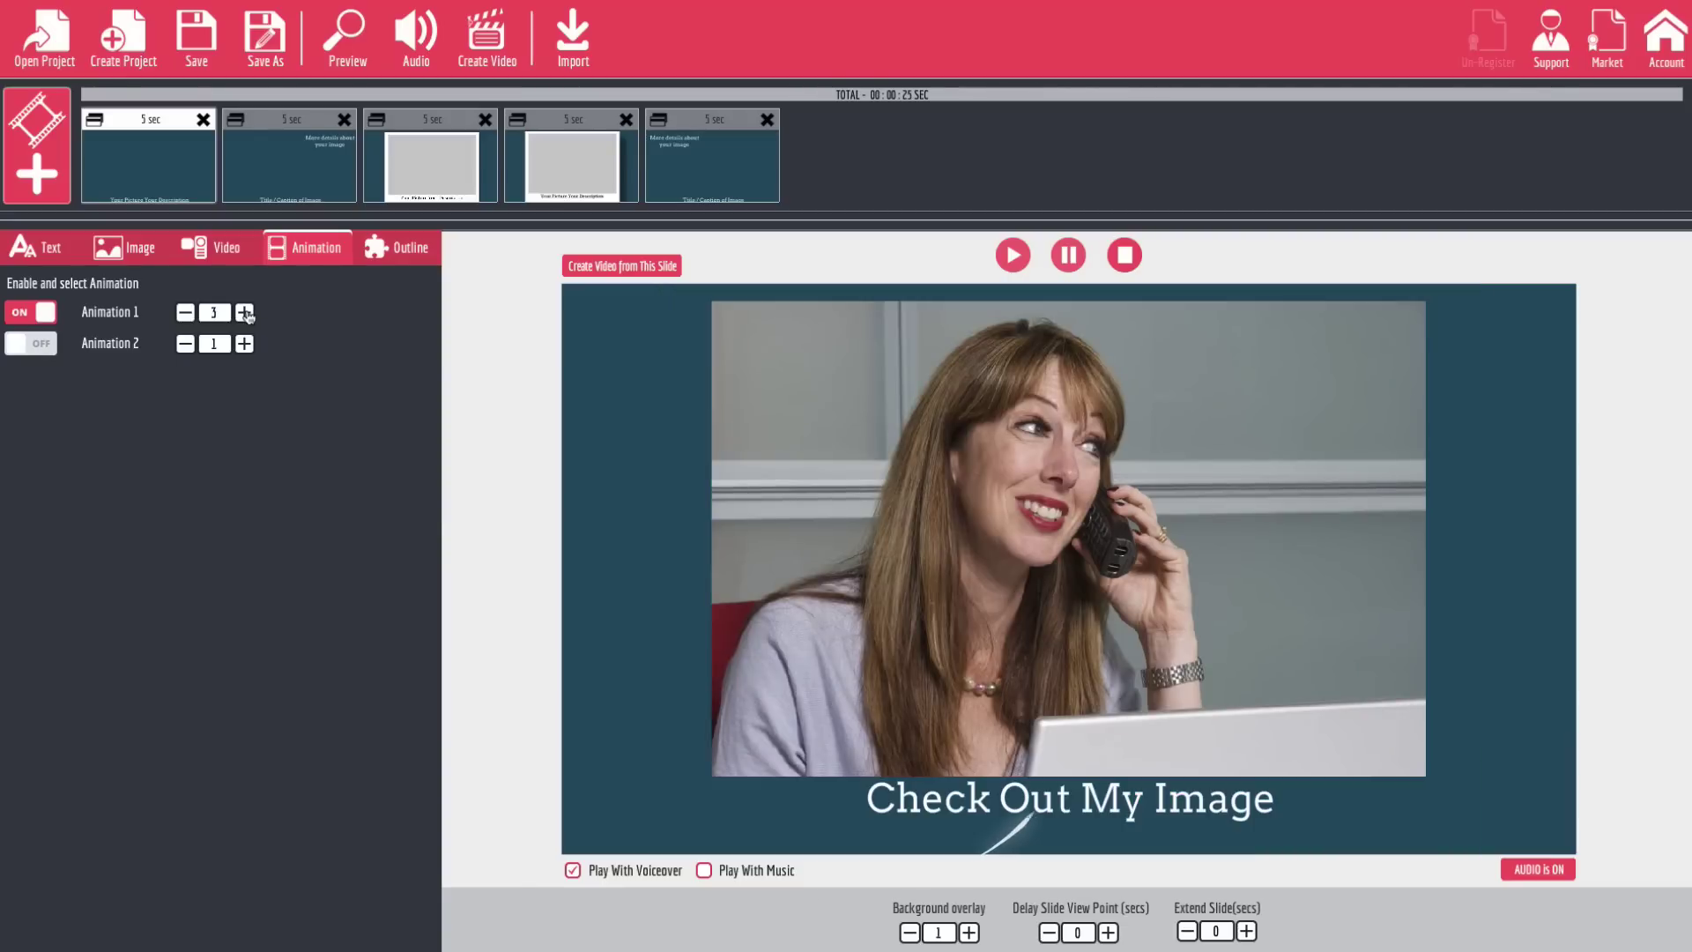
{"action": "left_click", "coordinate": [244, 313]}
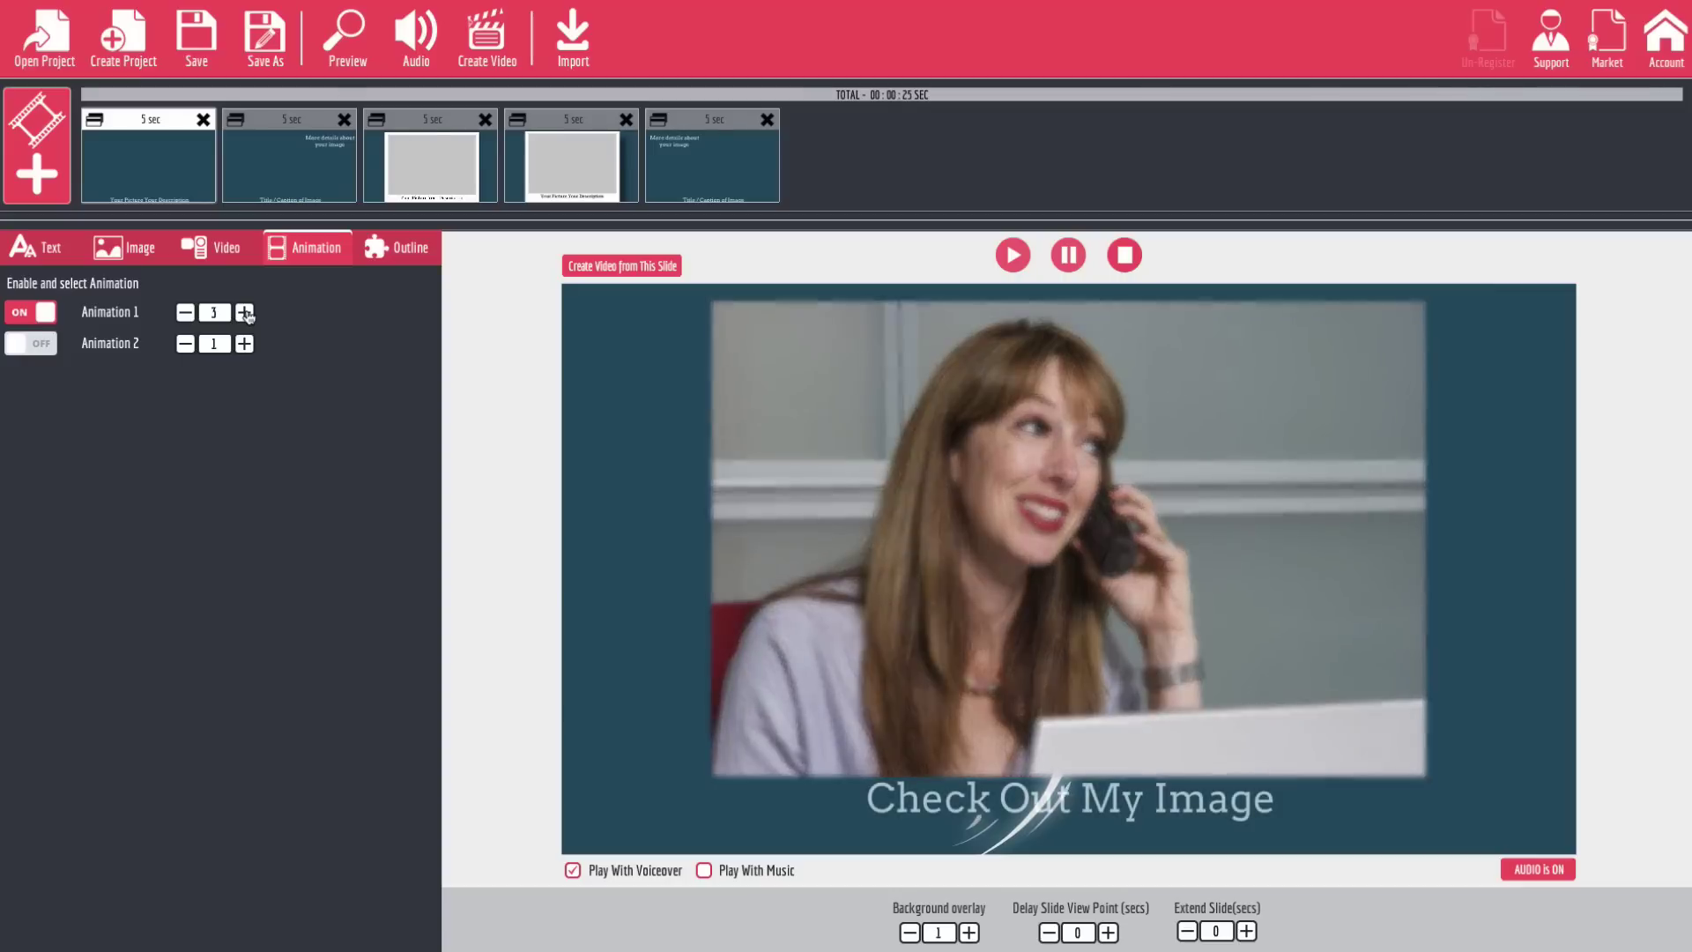
{"action": "left_click", "coordinate": [244, 313]}
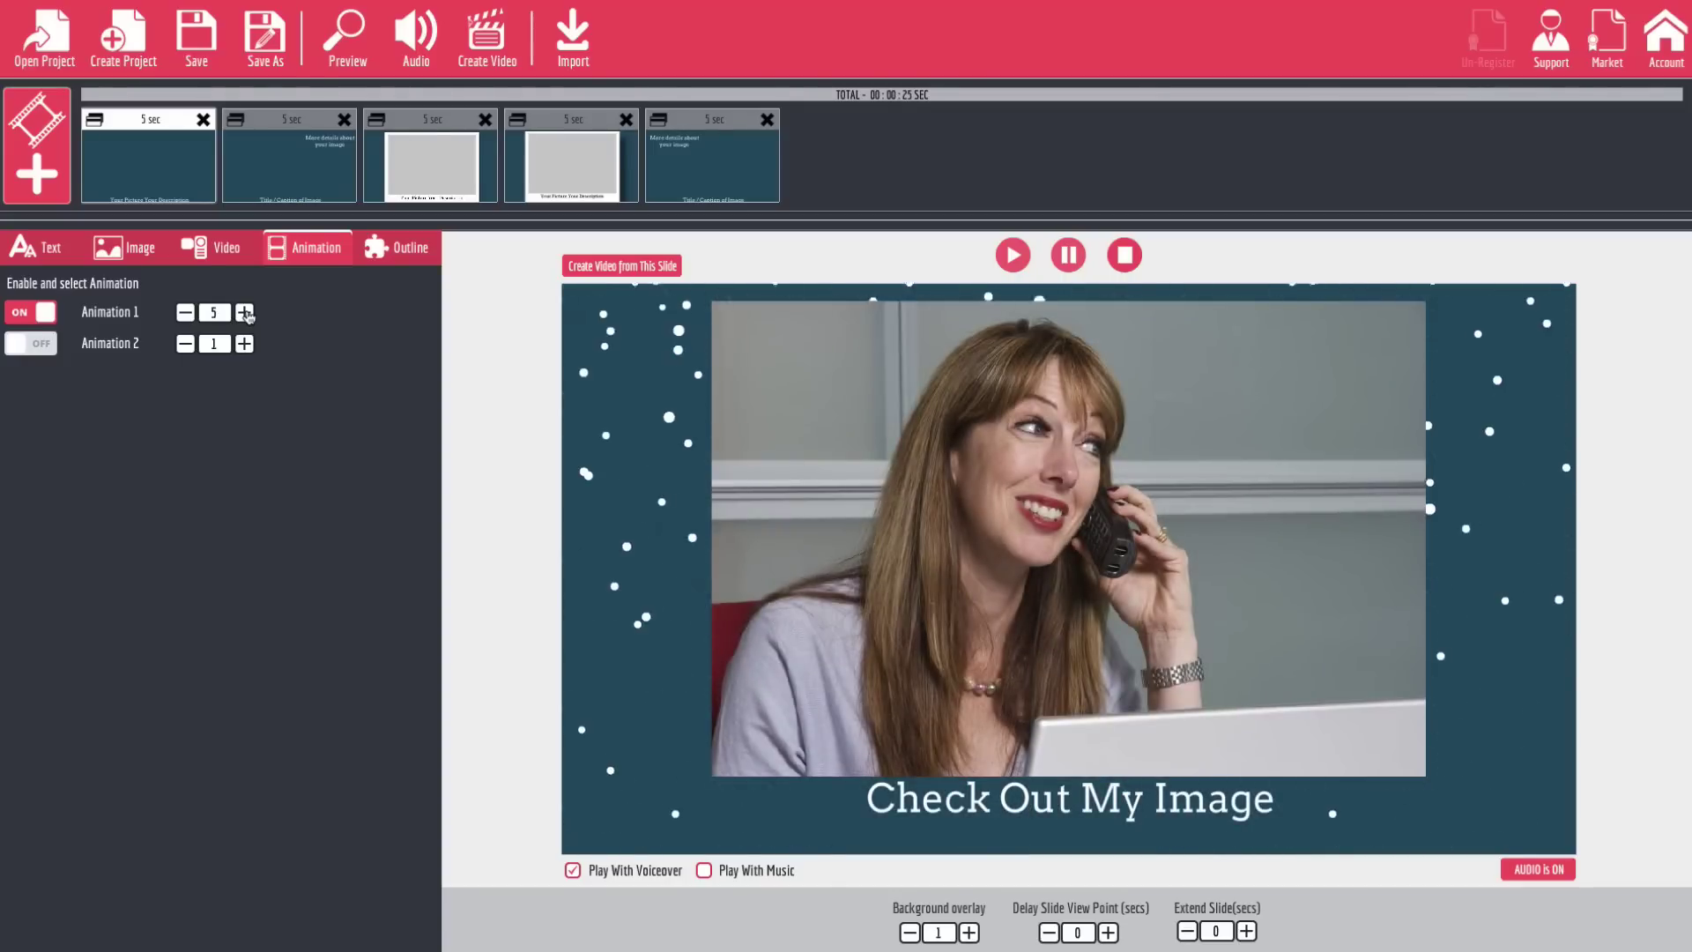
{"action": "left_click", "coordinate": [244, 313]}
{"action": "left_click", "coordinate": [185, 312]}
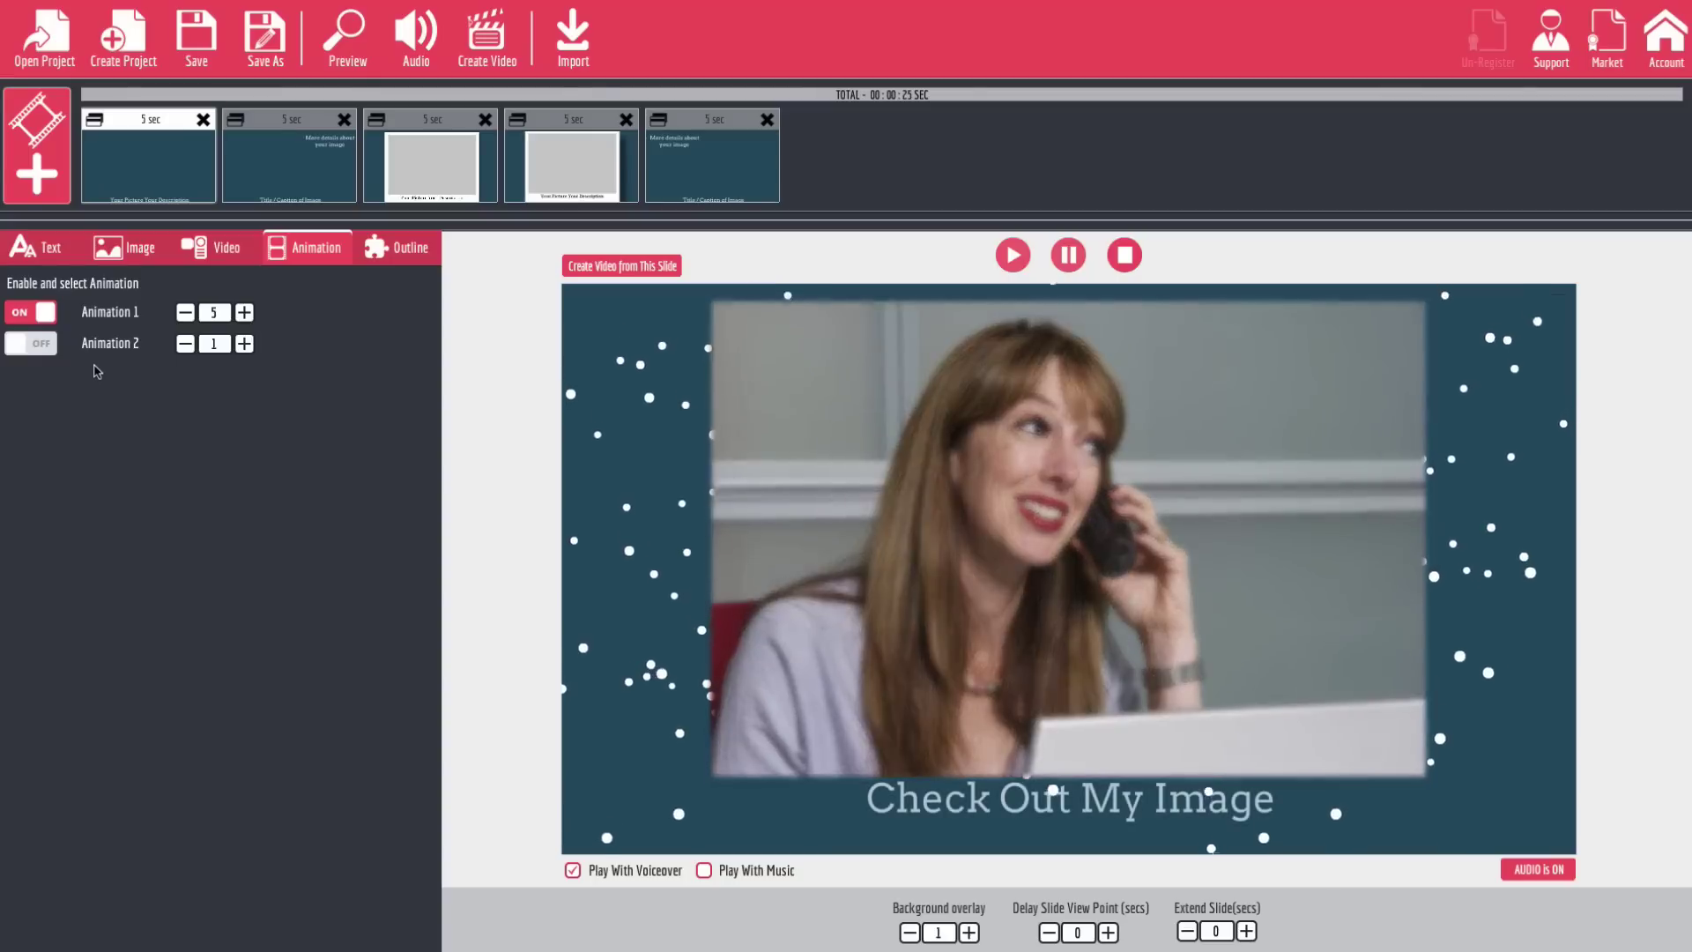
Step: Try out the arrow variants of Animation 2 up to number 6, go back to 3, and switch Animation 2 off
{"action": "left_click", "coordinate": [31, 343]}
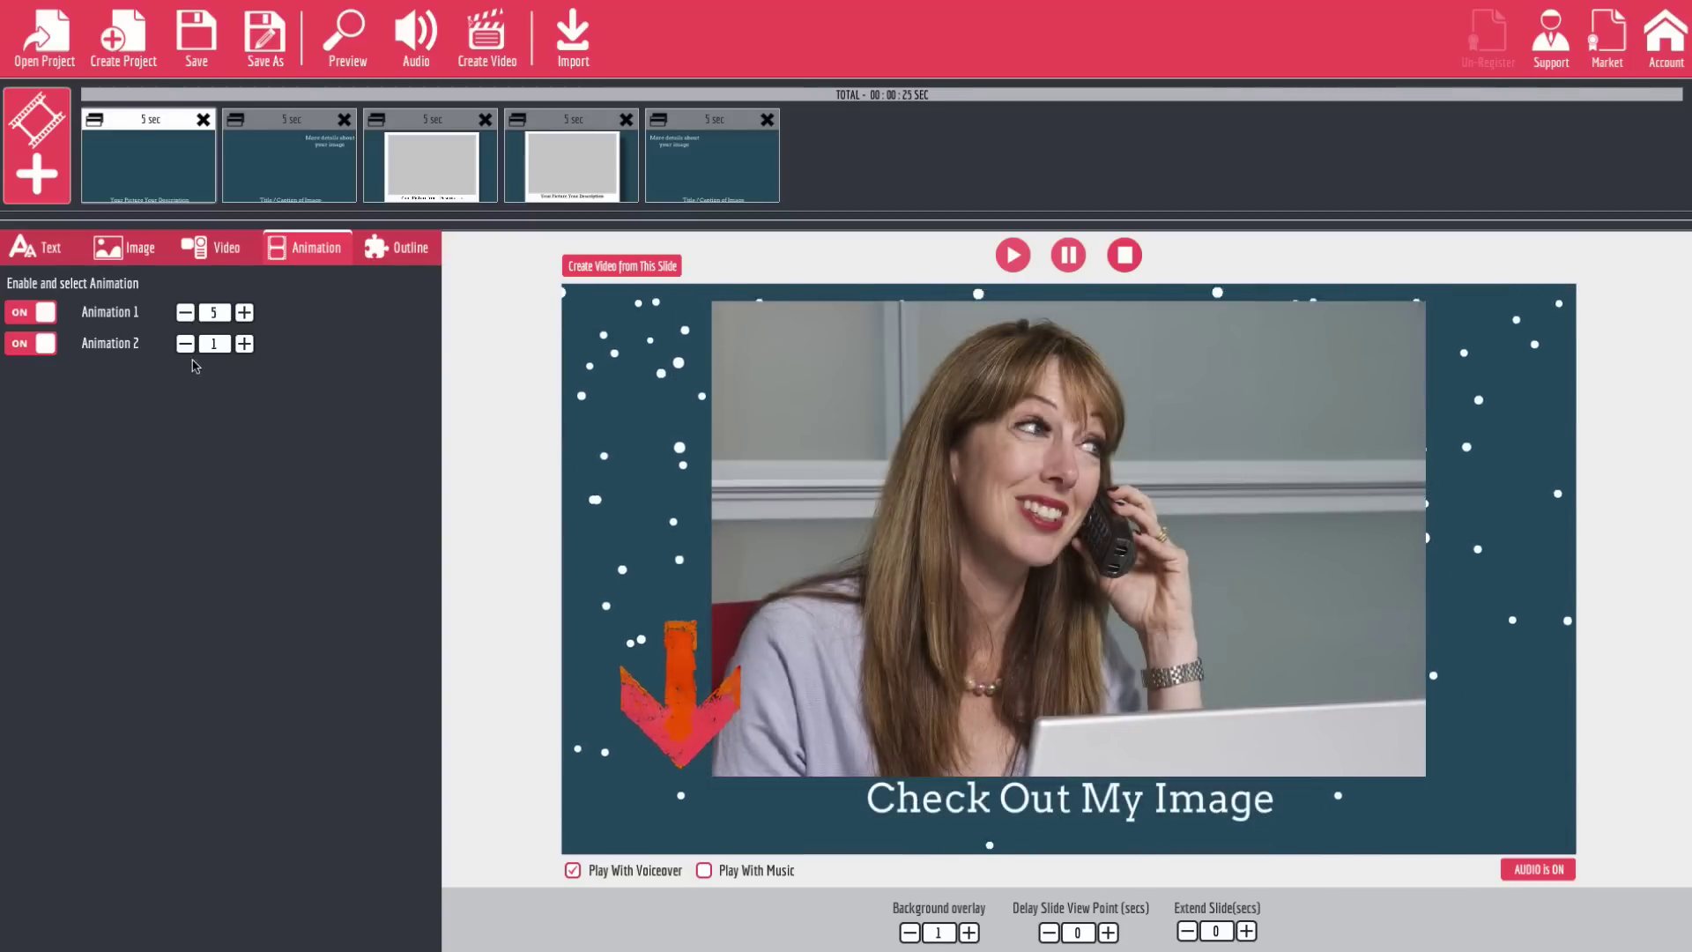
{"action": "left_click", "coordinate": [244, 343]}
{"action": "left_click", "coordinate": [245, 344]}
{"action": "left_click", "coordinate": [244, 344]}
{"action": "left_click", "coordinate": [244, 343]}
{"action": "left_click", "coordinate": [244, 344]}
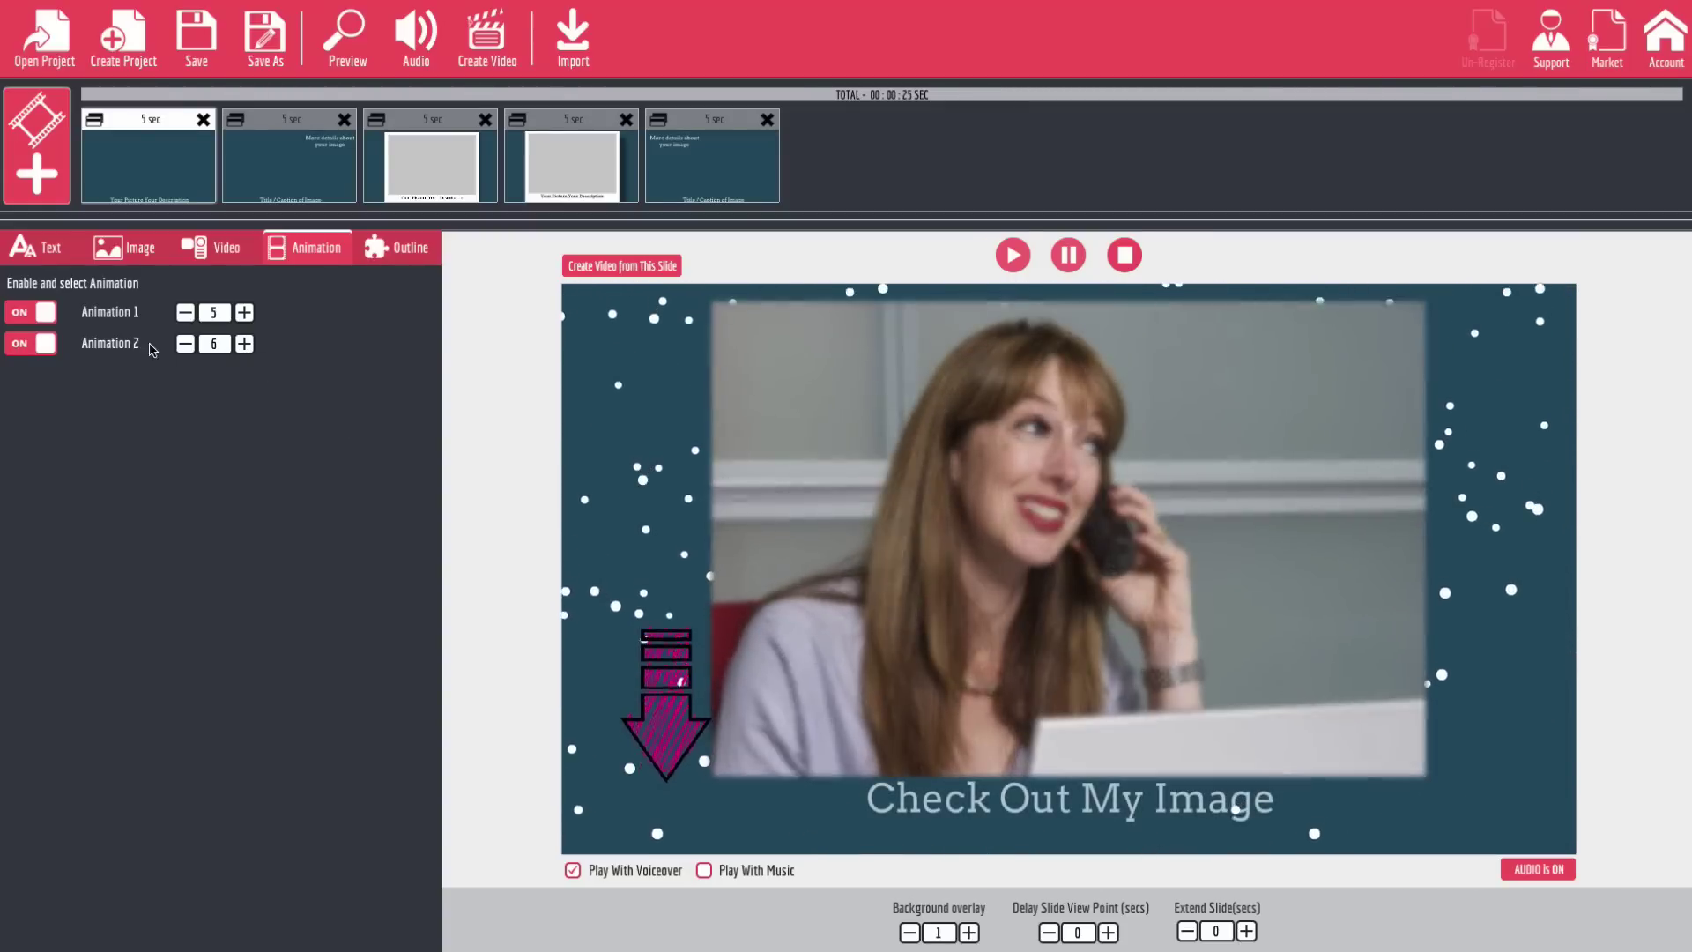
{"action": "left_click", "coordinate": [185, 343]}
{"action": "left_click", "coordinate": [185, 344]}
{"action": "left_click", "coordinate": [185, 343]}
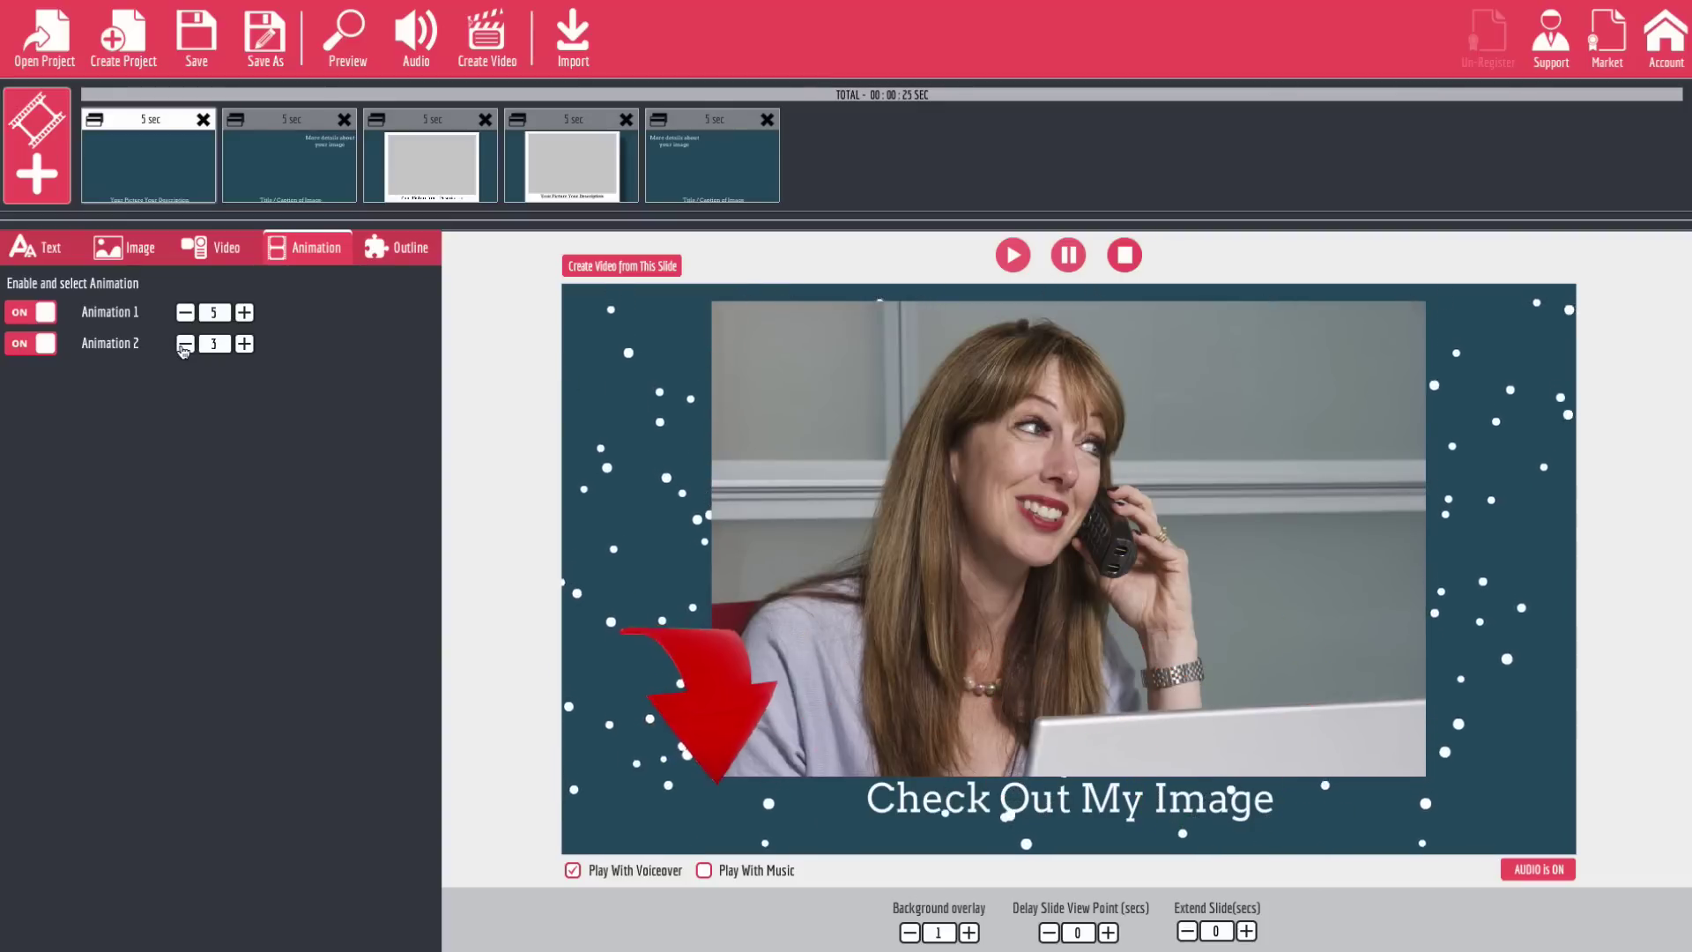
{"action": "left_click", "coordinate": [21, 343]}
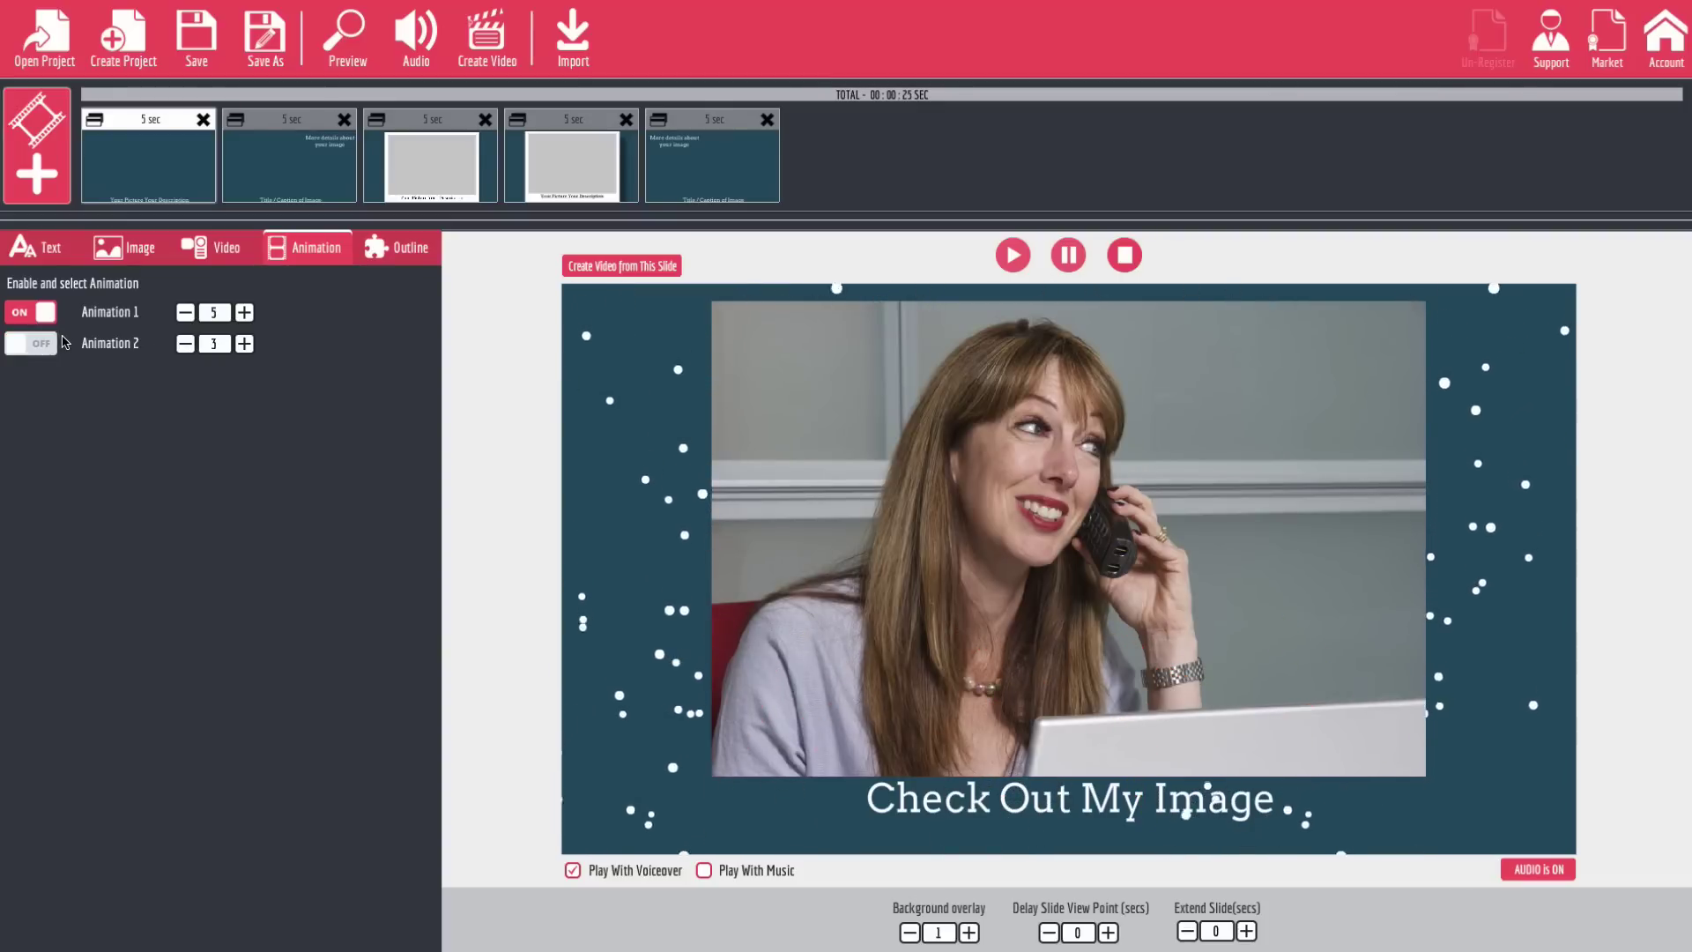
Step: Try an X Offset of 12 for Outline Area1 on the first slide
{"action": "left_click", "coordinate": [399, 255]}
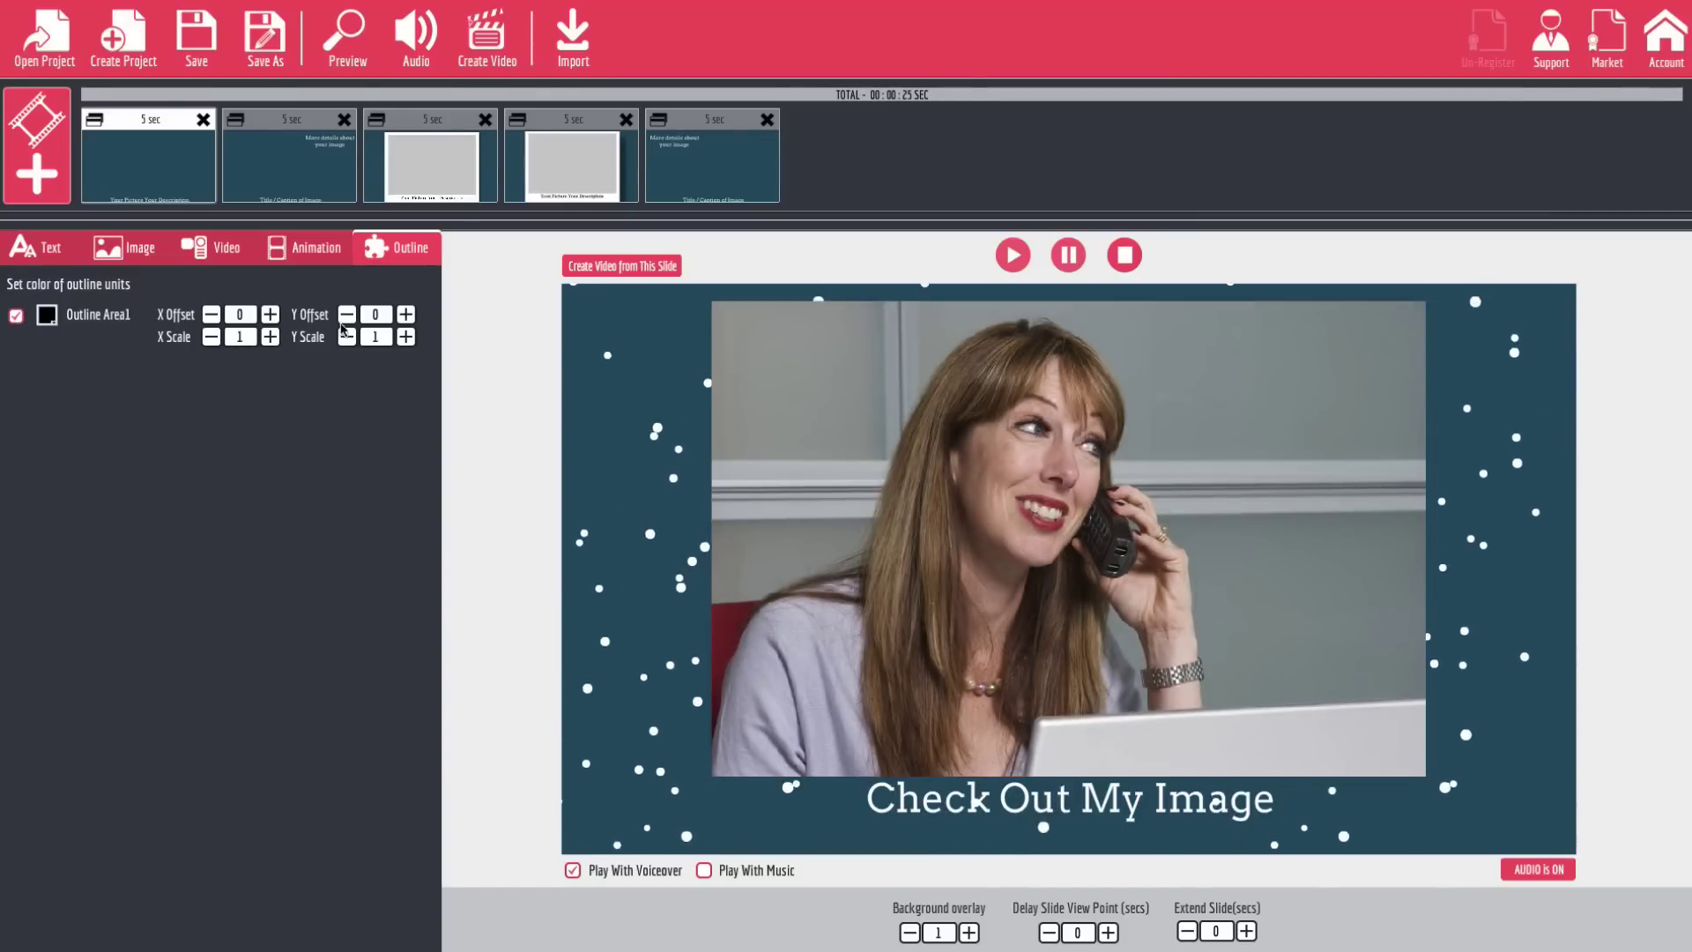
{"action": "left_click", "coordinate": [270, 314]}
{"action": "left_click", "coordinate": [270, 315]}
{"action": "left_click", "coordinate": [270, 315]}
{"action": "left_click", "coordinate": [269, 315]}
{"action": "left_click", "coordinate": [269, 314]}
{"action": "left_click", "coordinate": [270, 315]}
{"action": "left_click", "coordinate": [269, 315]}
{"action": "left_click", "coordinate": [269, 315]}
{"action": "left_click", "coordinate": [270, 315]}
{"action": "left_click", "coordinate": [269, 315]}
{"action": "left_click", "coordinate": [270, 315]}
{"action": "left_click", "coordinate": [270, 315]}
Step: Try a Y Offset of 27 for Outline Area1
{"action": "left_click", "coordinate": [404, 314]}
{"action": "left_click", "coordinate": [405, 315]}
{"action": "left_click", "coordinate": [405, 314]}
{"action": "left_click", "coordinate": [405, 315]}
{"action": "left_click", "coordinate": [404, 314]}
{"action": "left_click", "coordinate": [405, 315]}
{"action": "left_click", "coordinate": [404, 315]}
{"action": "left_click", "coordinate": [405, 315]}
{"action": "left_click", "coordinate": [404, 314]}
{"action": "left_click", "coordinate": [405, 315]}
{"action": "left_click", "coordinate": [405, 314]}
{"action": "left_click", "coordinate": [405, 315]}
{"action": "left_click", "coordinate": [404, 315]}
{"action": "left_click", "coordinate": [404, 314]}
{"action": "left_click", "coordinate": [404, 314]}
{"action": "left_click", "coordinate": [404, 314]}
{"action": "left_click", "coordinate": [405, 315]}
{"action": "left_click", "coordinate": [405, 314]}
{"action": "left_click", "coordinate": [404, 314]}
{"action": "left_click", "coordinate": [404, 315]}
{"action": "left_click", "coordinate": [404, 314]}
{"action": "left_click", "coordinate": [404, 315]}
{"action": "left_click", "coordinate": [405, 314]}
{"action": "left_click", "coordinate": [404, 315]}
{"action": "left_click", "coordinate": [405, 314]}
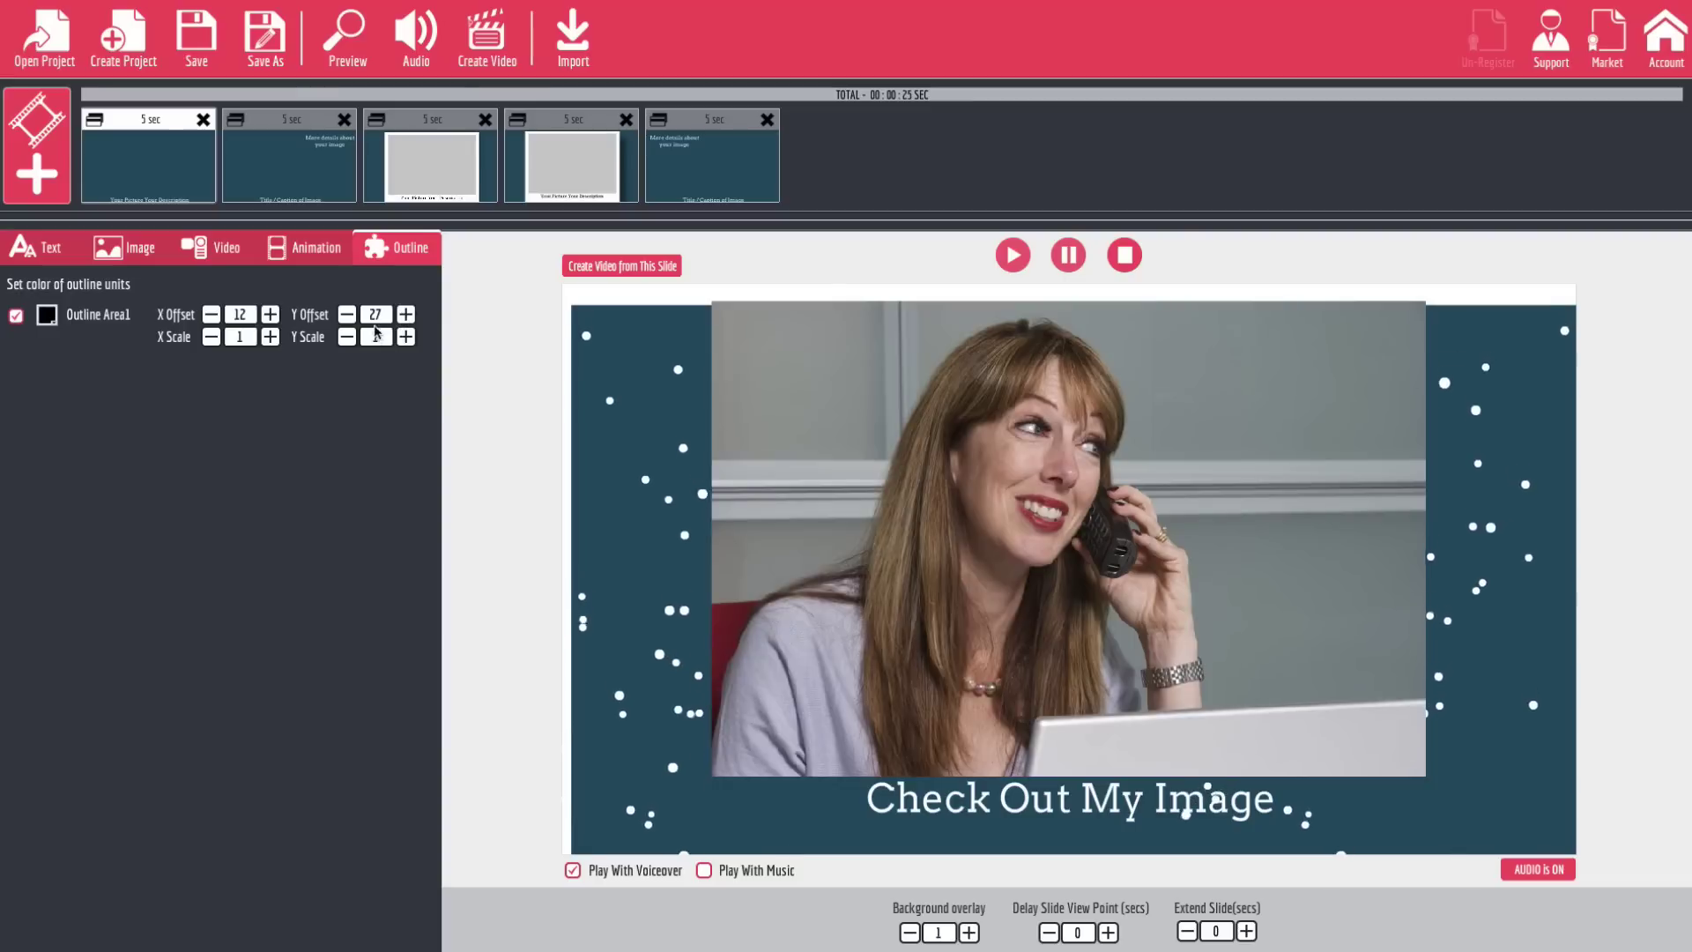
Step: Reset the X Offset and Y Offset of Outline Area1 to 0 with its X Scale at 1
{"action": "left_click", "coordinate": [347, 314]}
{"action": "left_click", "coordinate": [405, 315]}
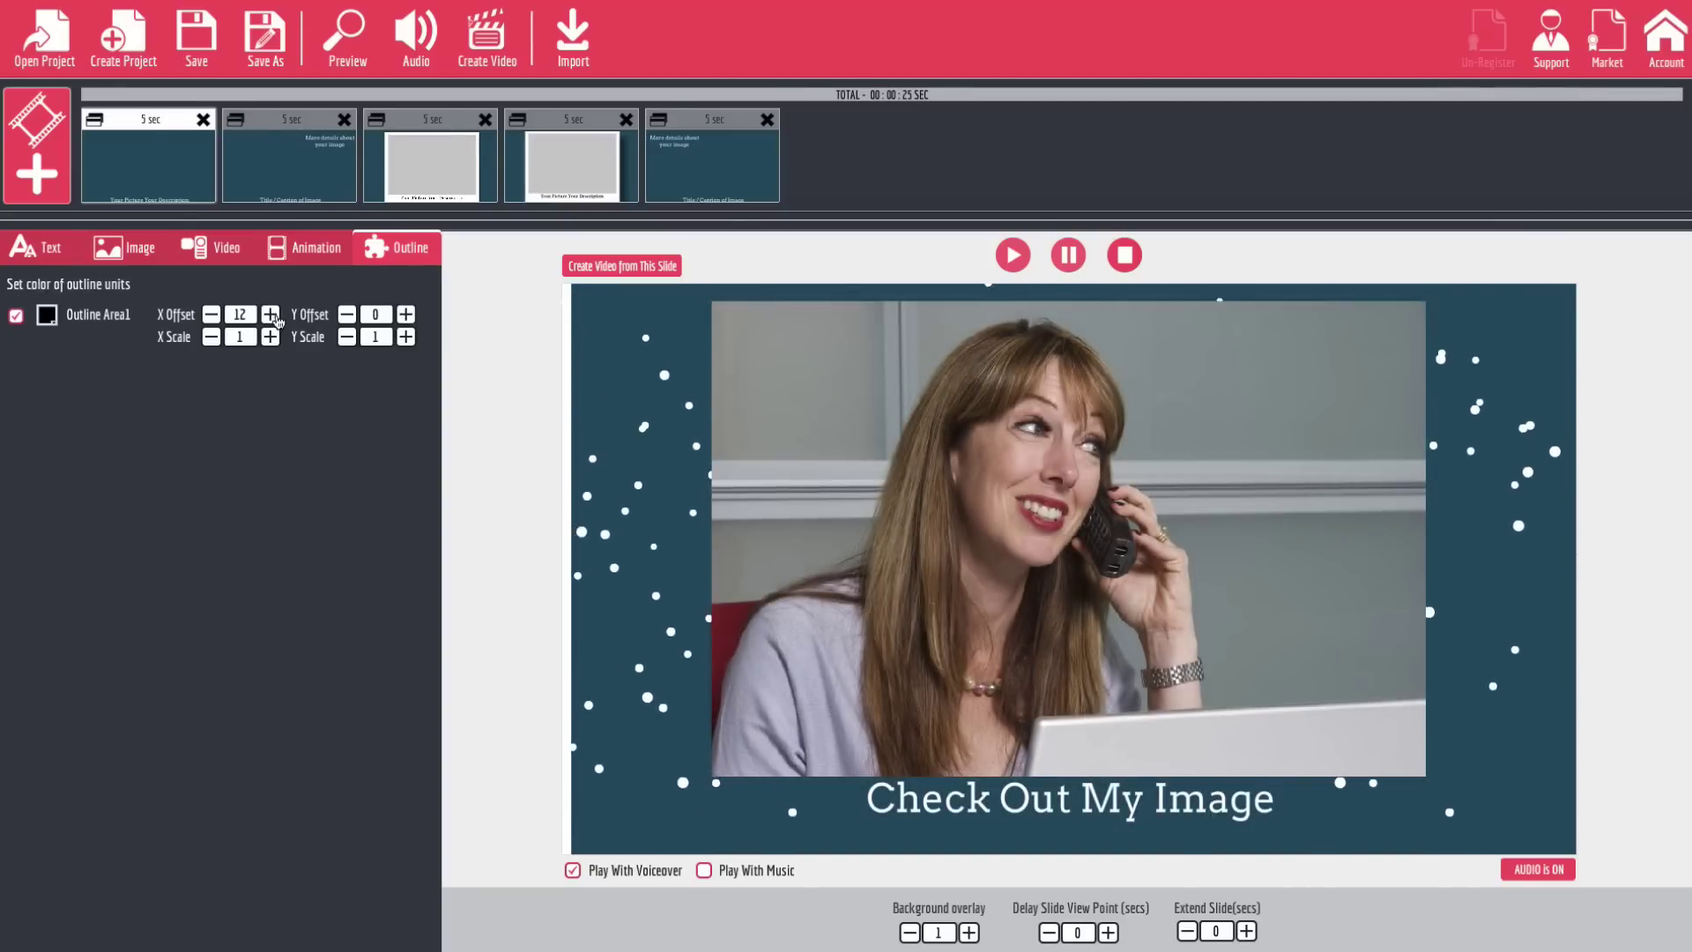
{"action": "left_click", "coordinate": [211, 315]}
{"action": "left_click", "coordinate": [270, 314]}
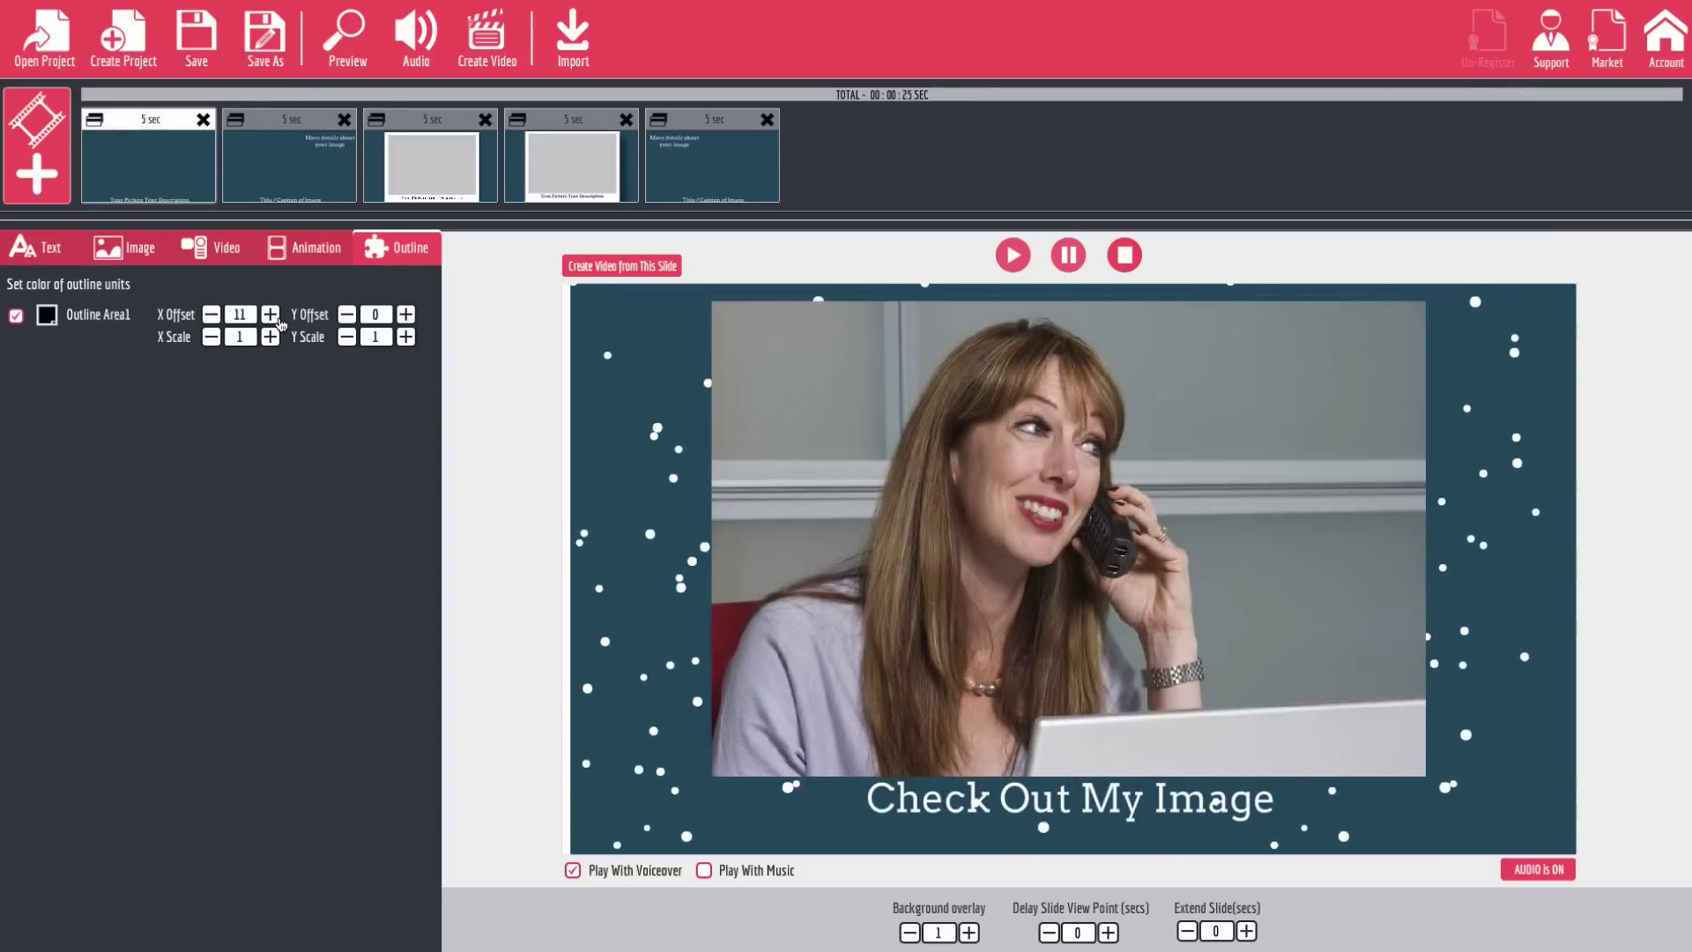
{"action": "left_click", "coordinate": [211, 316]}
{"action": "left_click", "coordinate": [211, 315]}
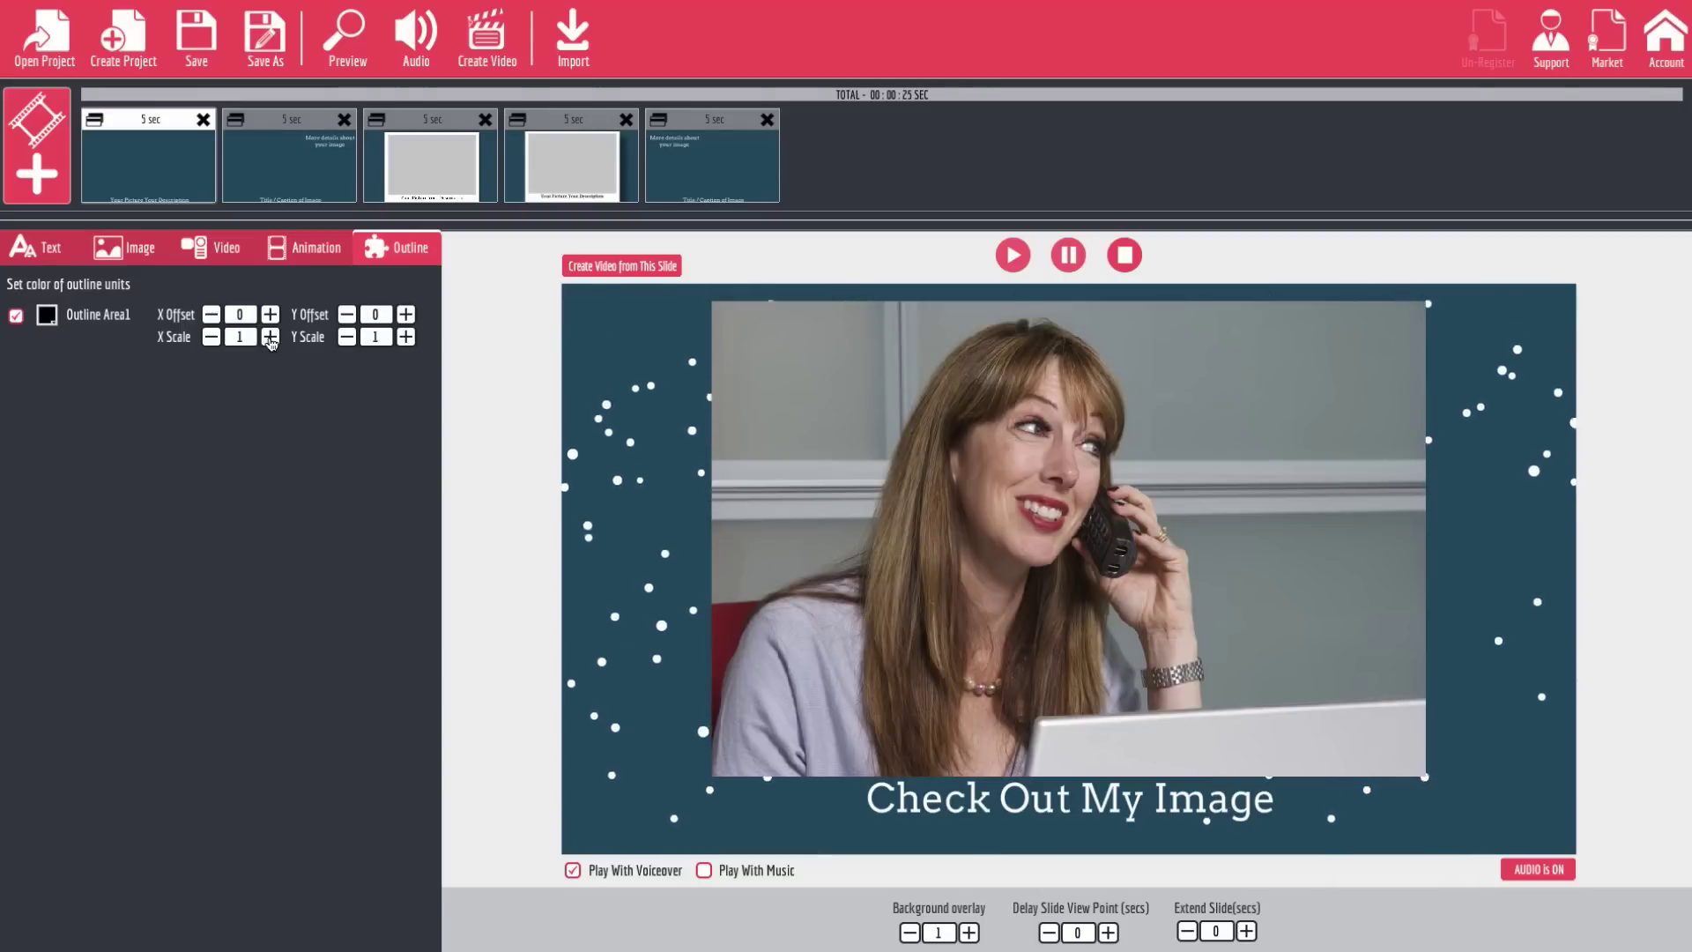
{"action": "left_click", "coordinate": [213, 339]}
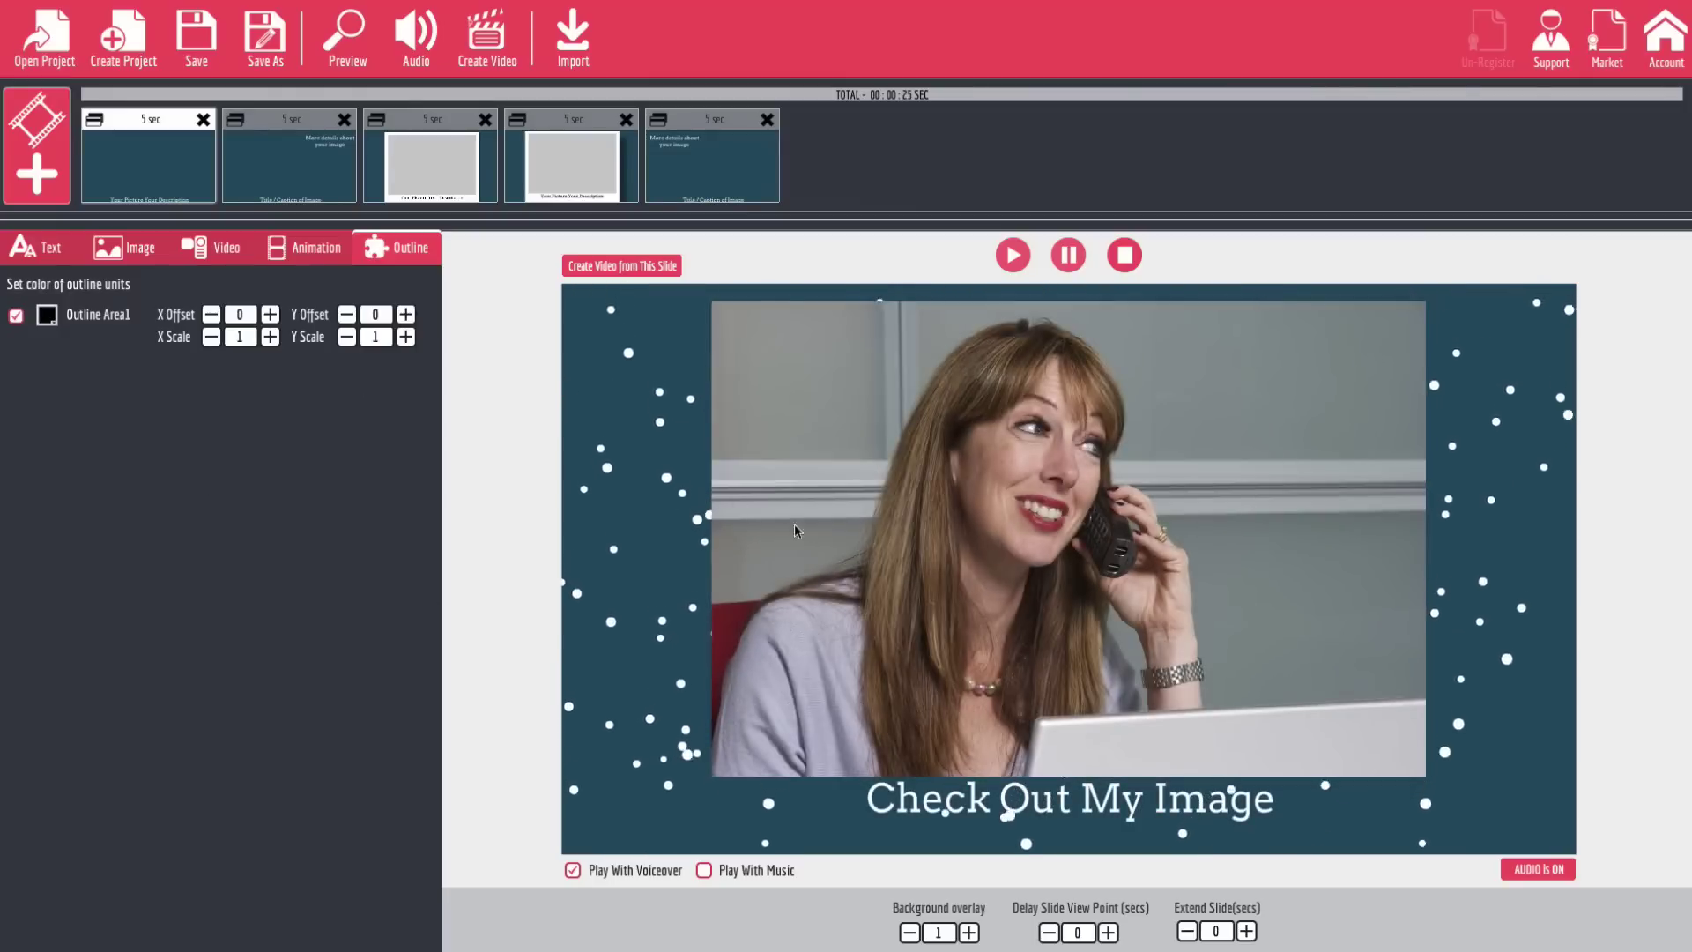
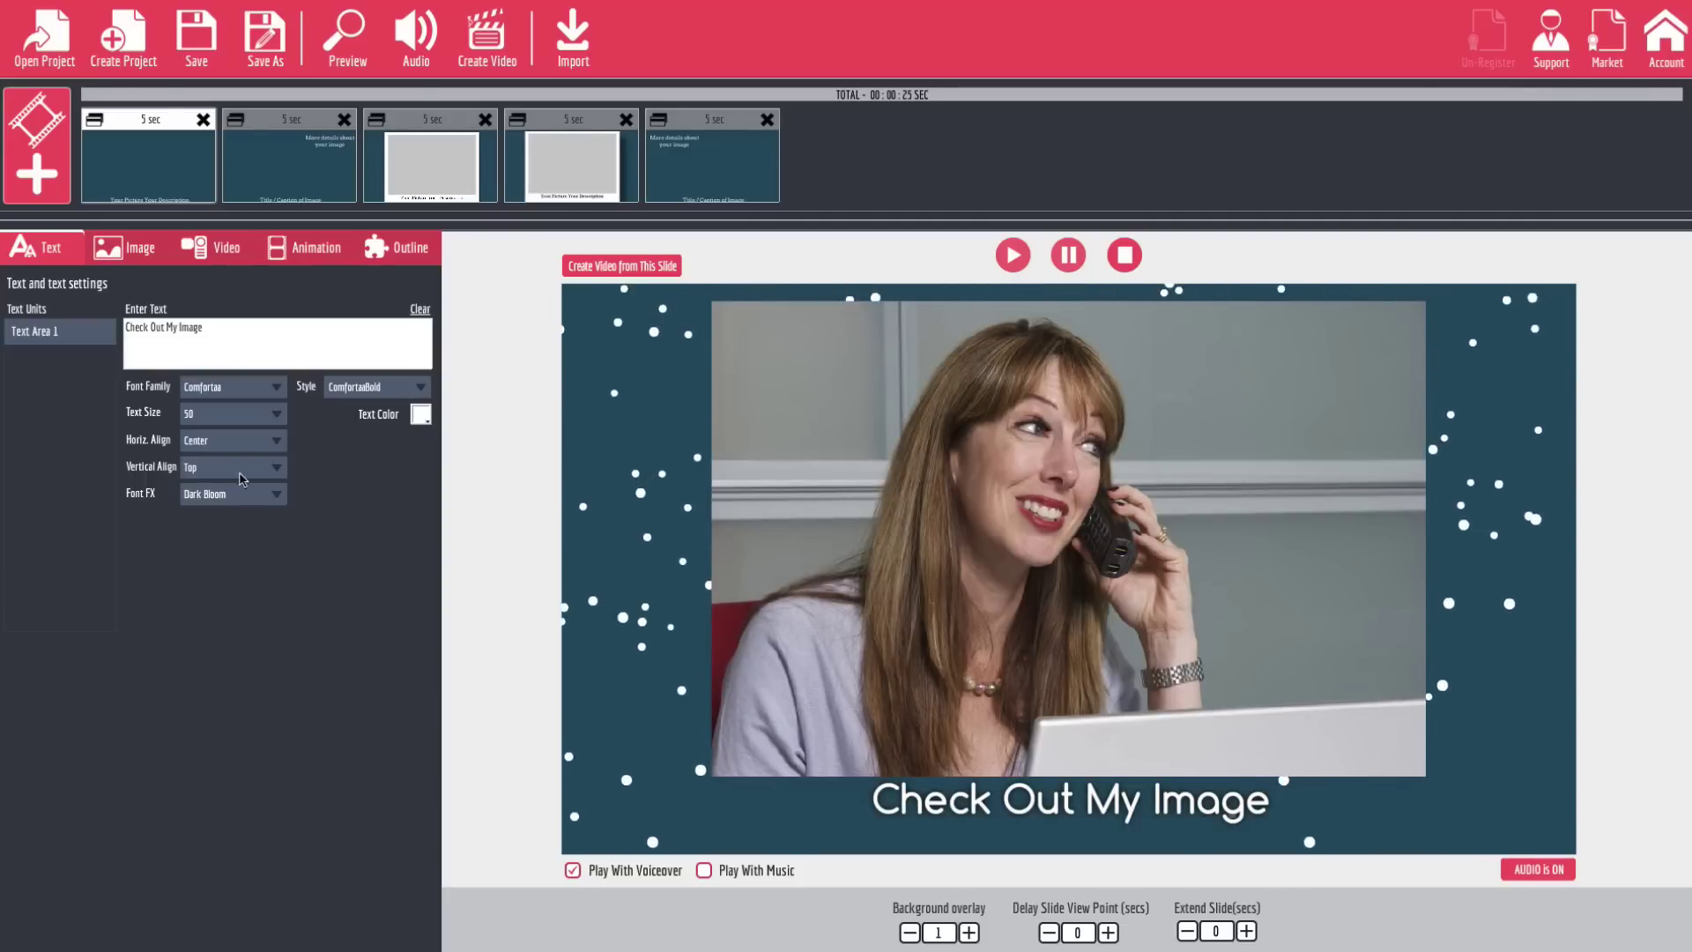
Step: Try the Soften Shadow and Black Clone Shift 1 effects on the caption and set its Font FX to Black Clone Shift 2
{"action": "left_click", "coordinate": [257, 494]}
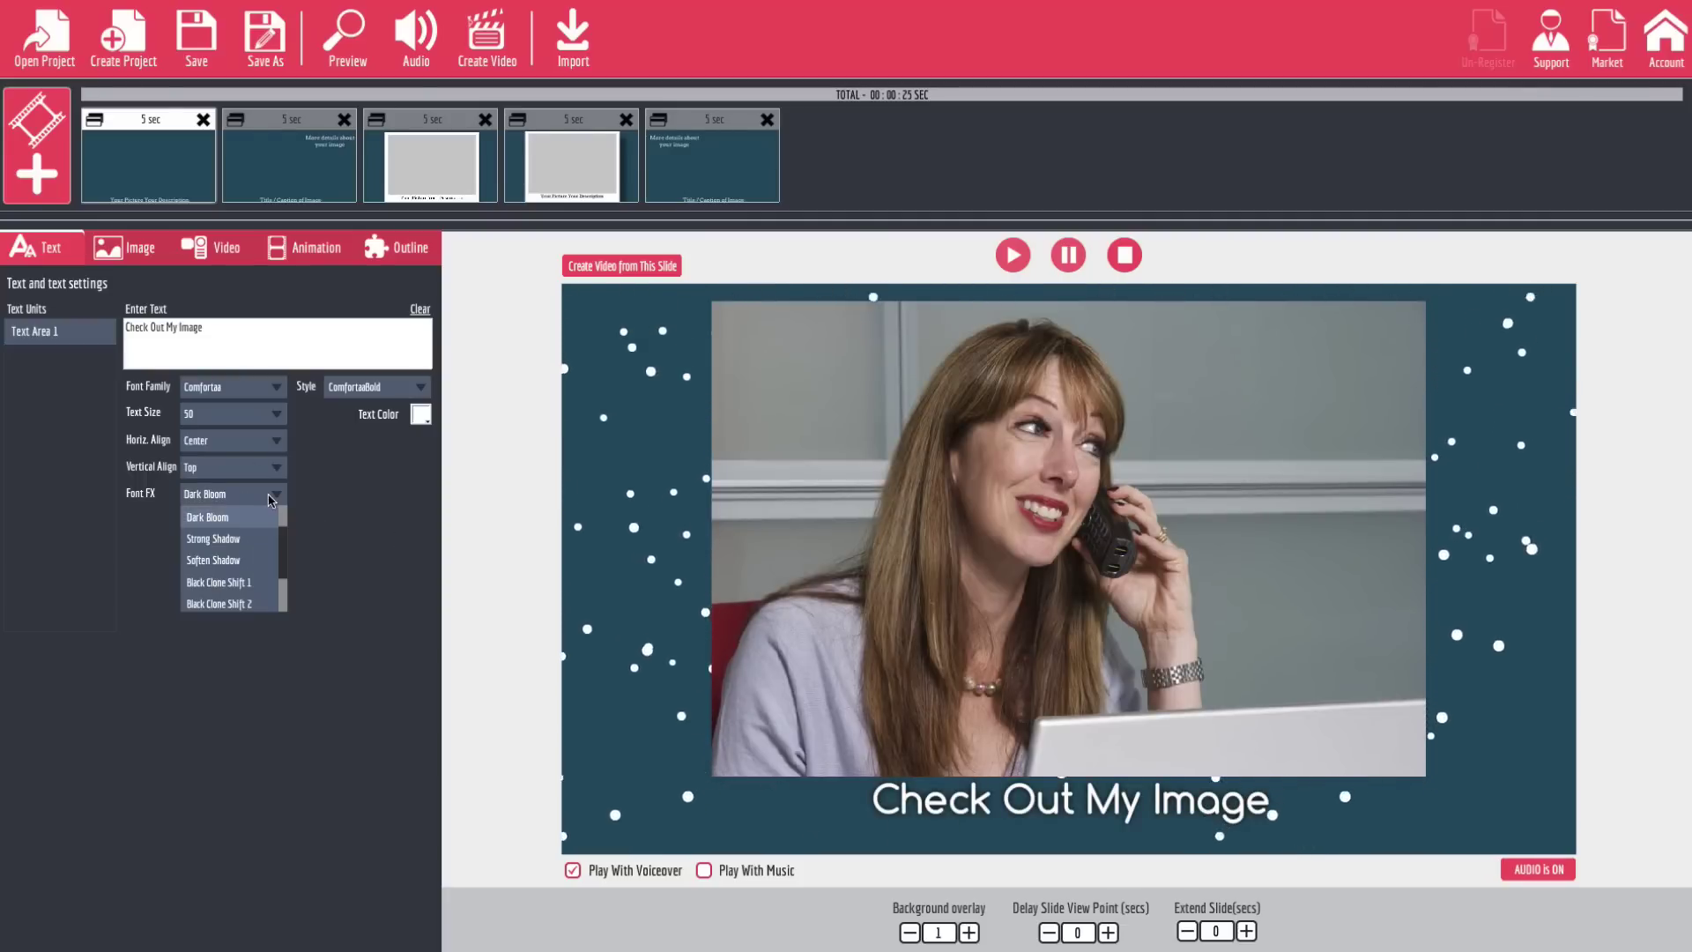
{"action": "left_click", "coordinate": [231, 561]}
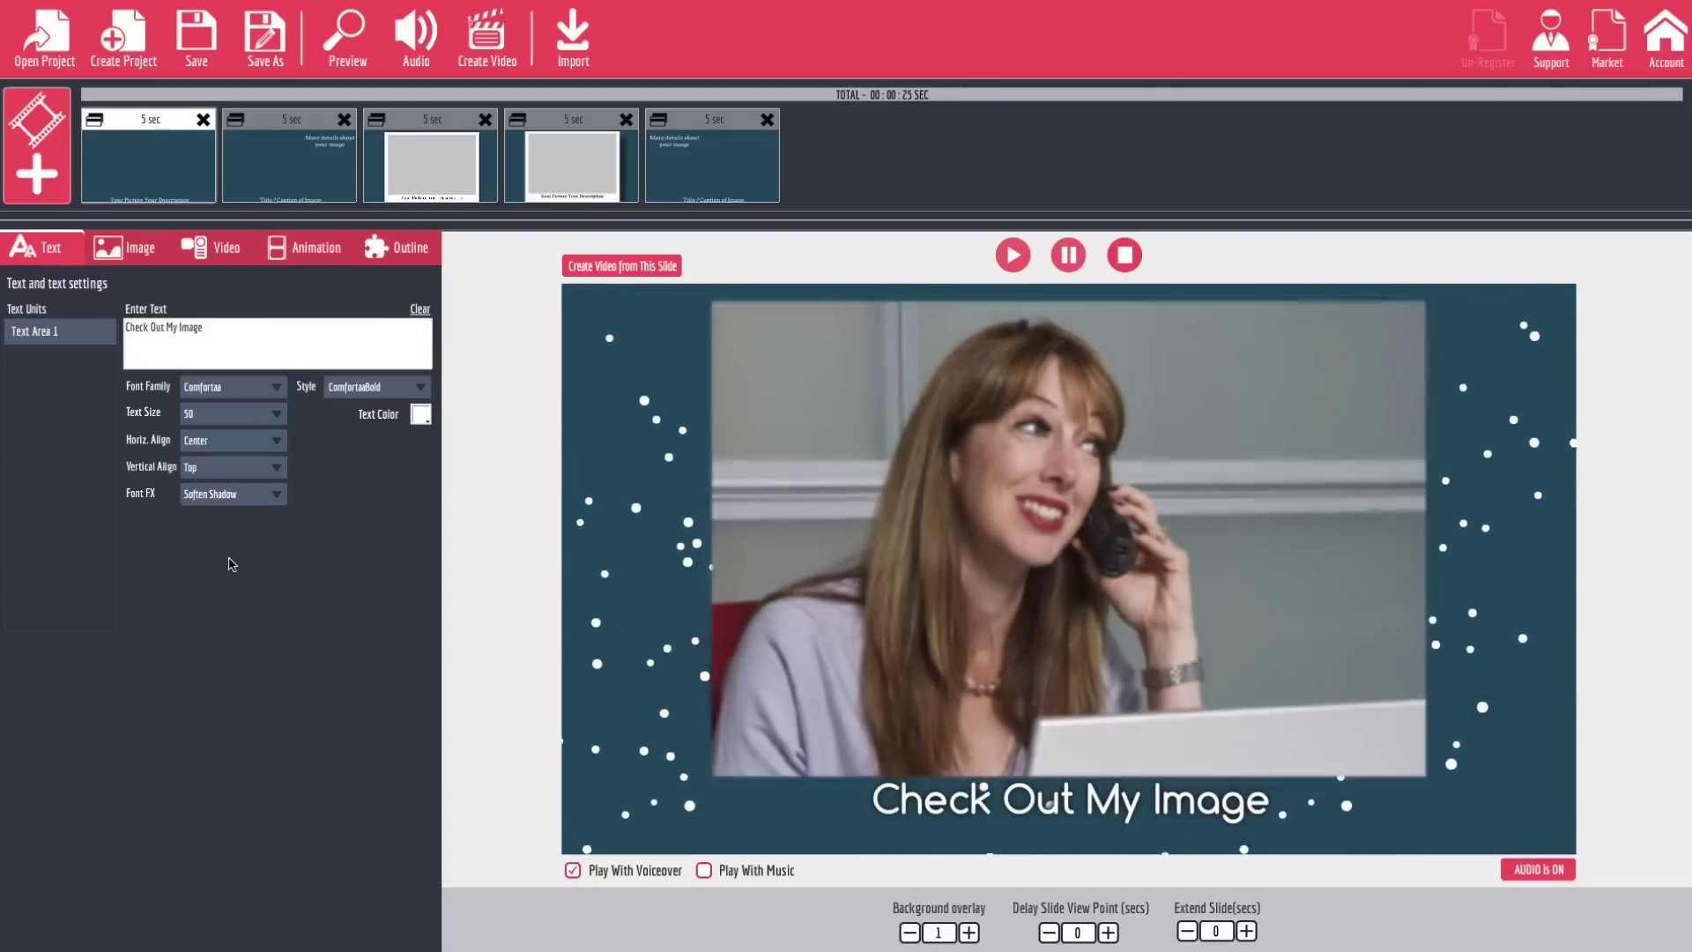
{"action": "left_click", "coordinate": [262, 494]}
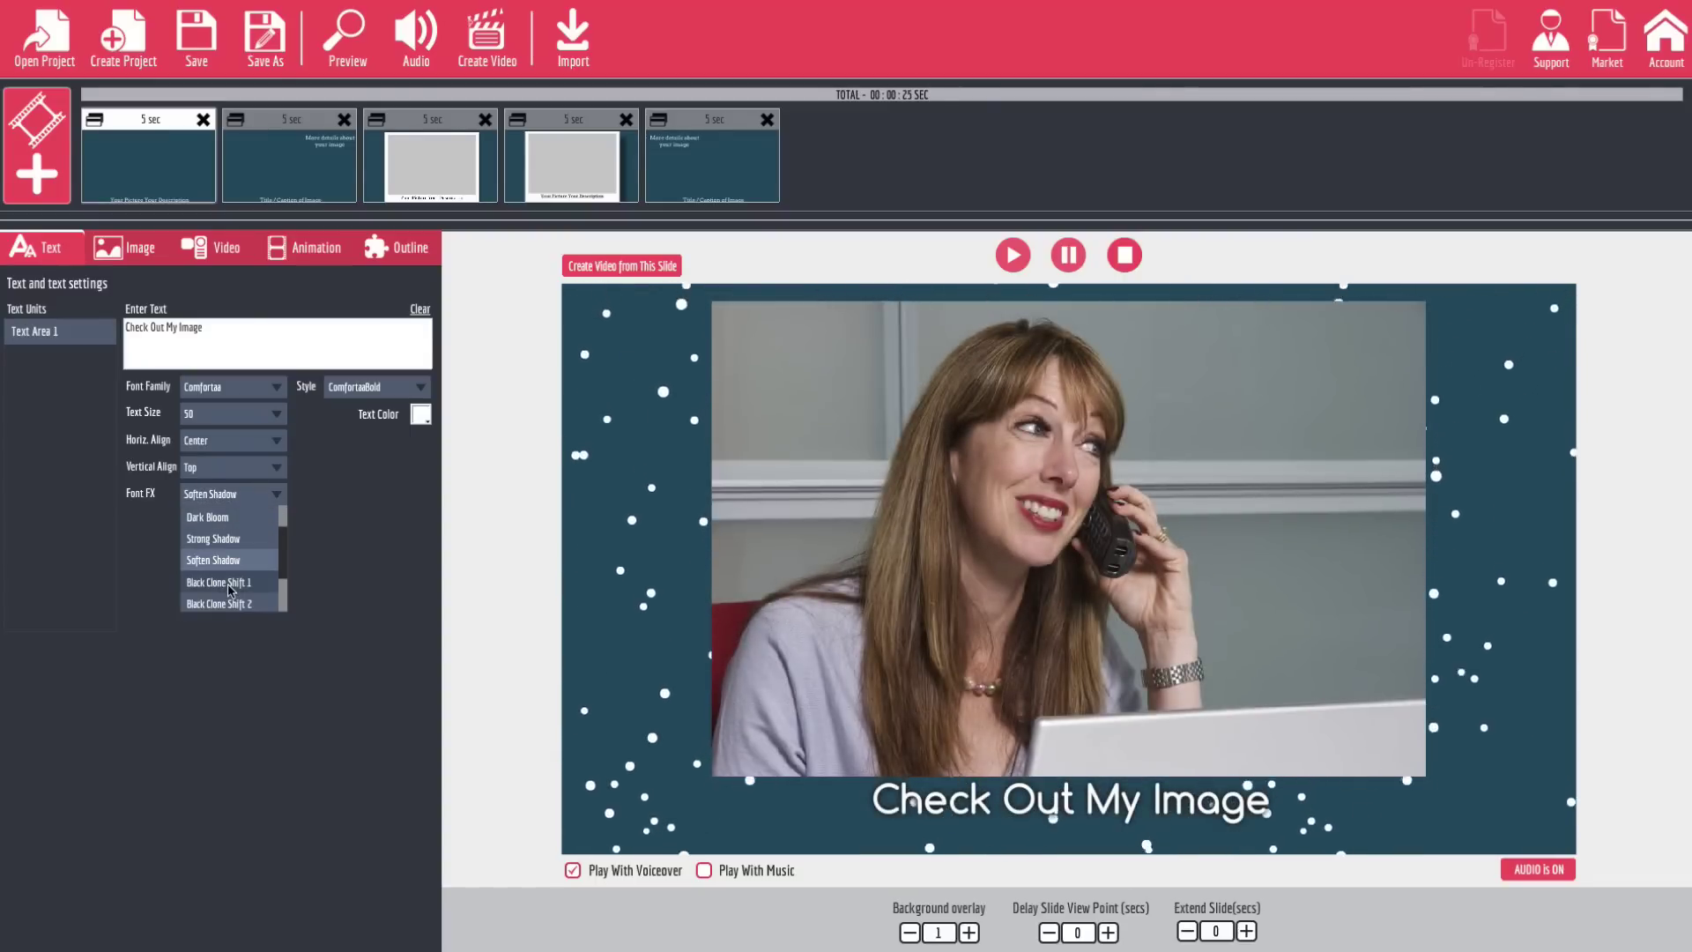
{"action": "left_click", "coordinate": [228, 585]}
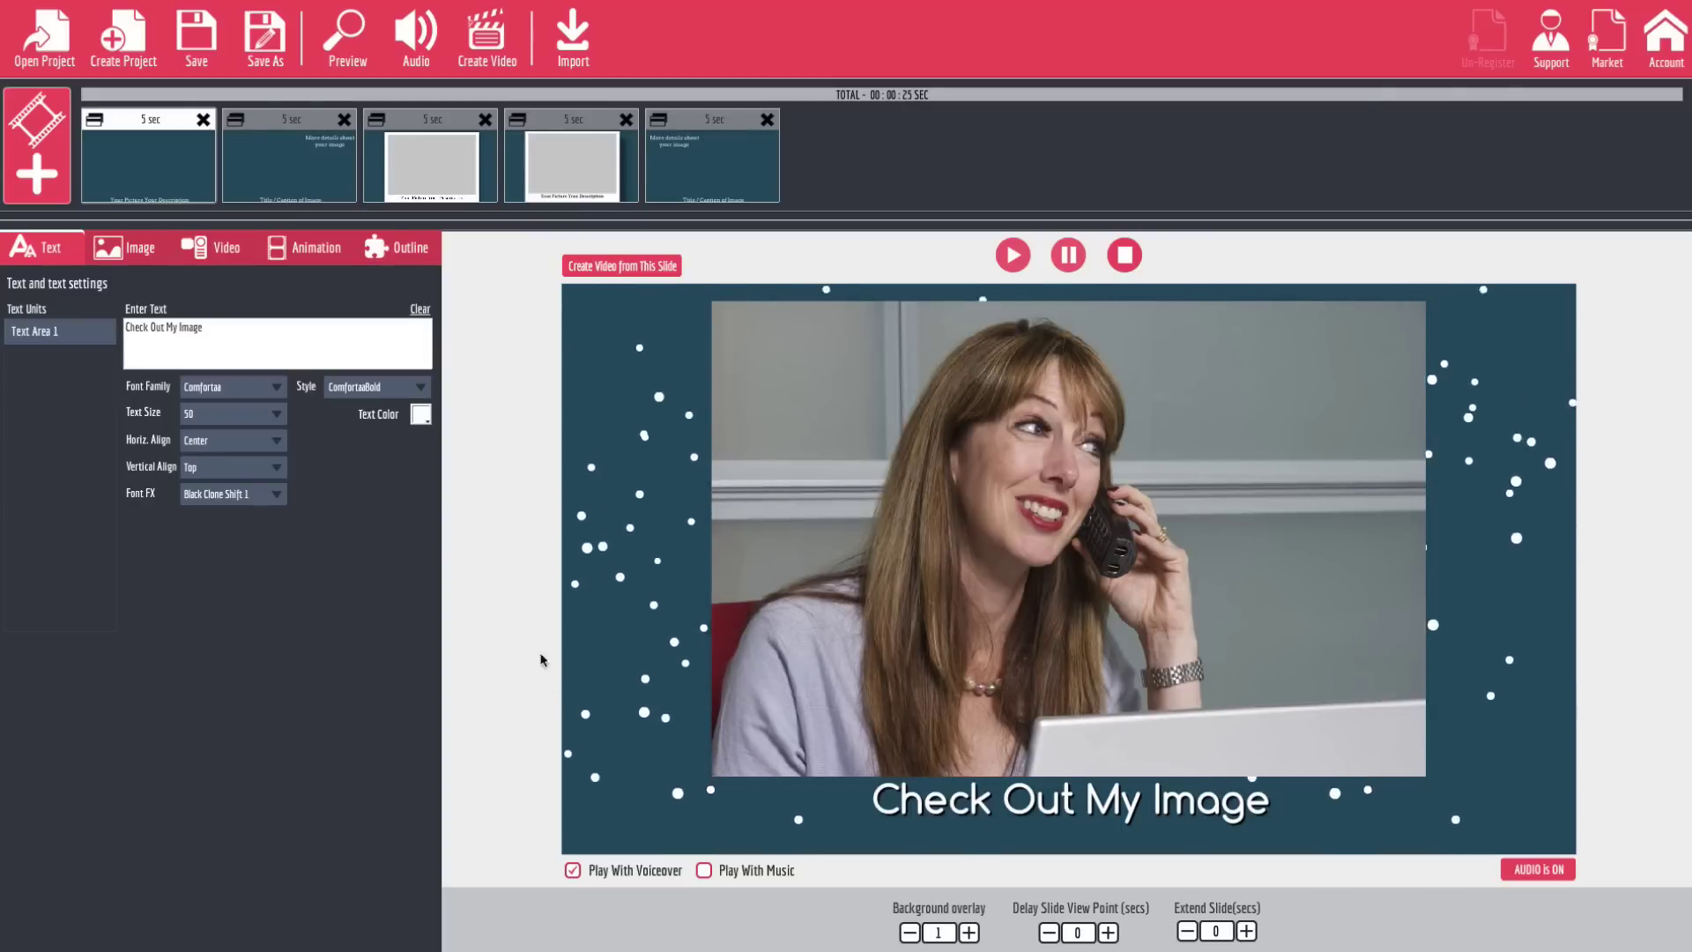
{"action": "left_click", "coordinate": [276, 494]}
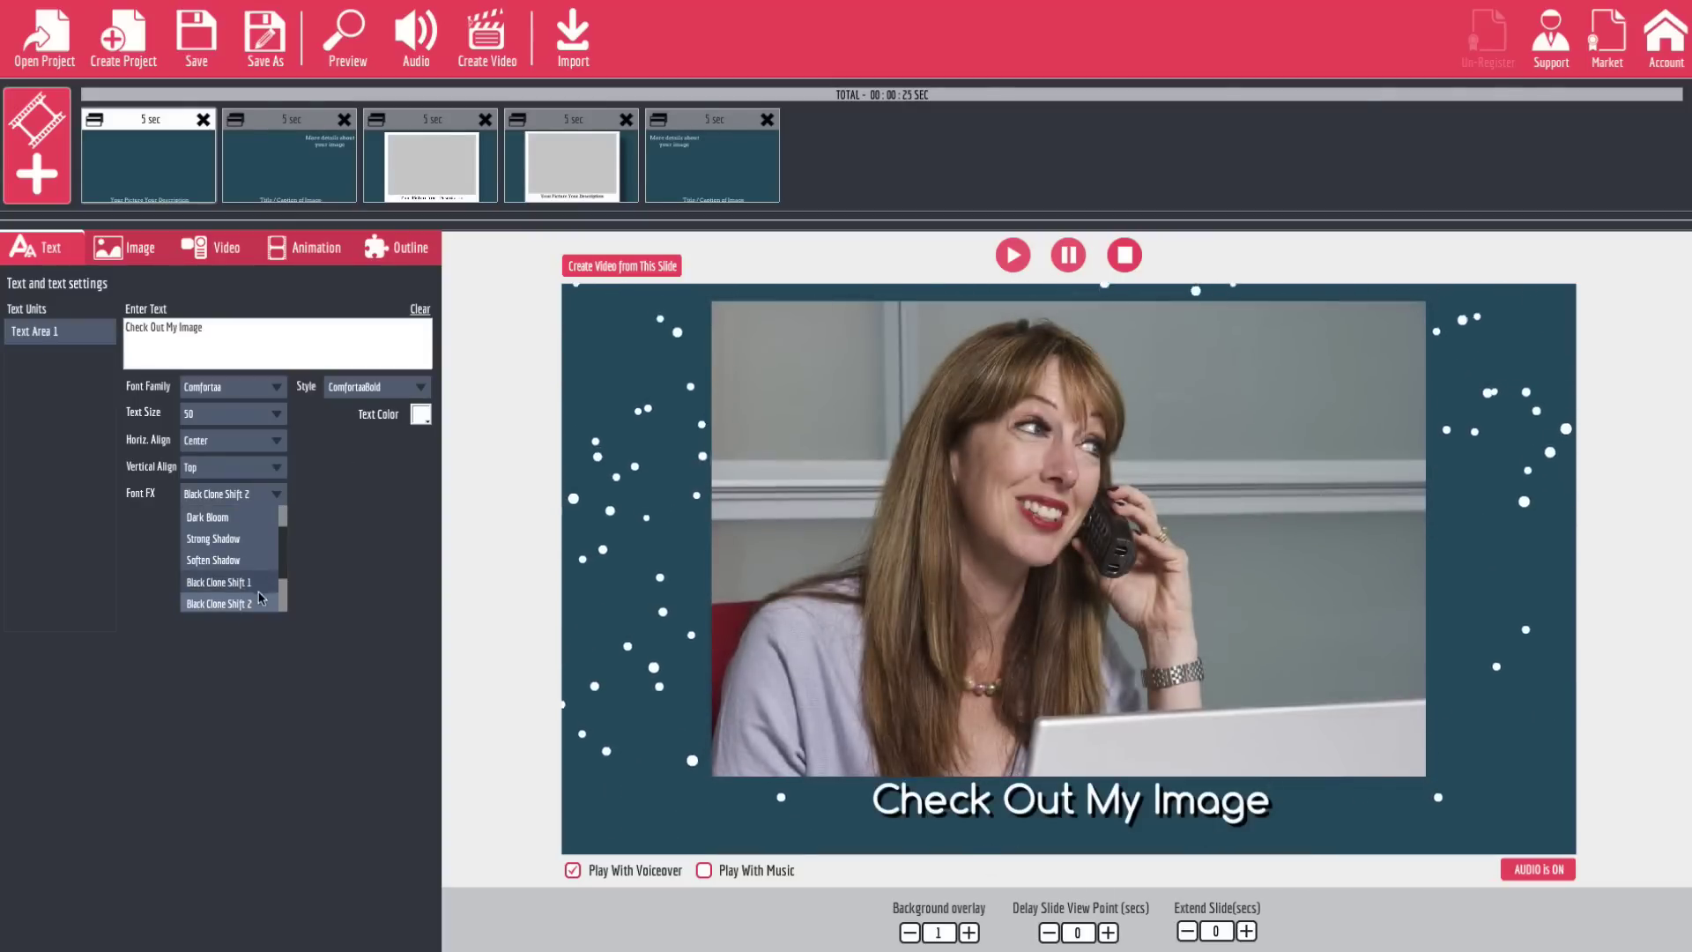
{"action": "left_click", "coordinate": [231, 604]}
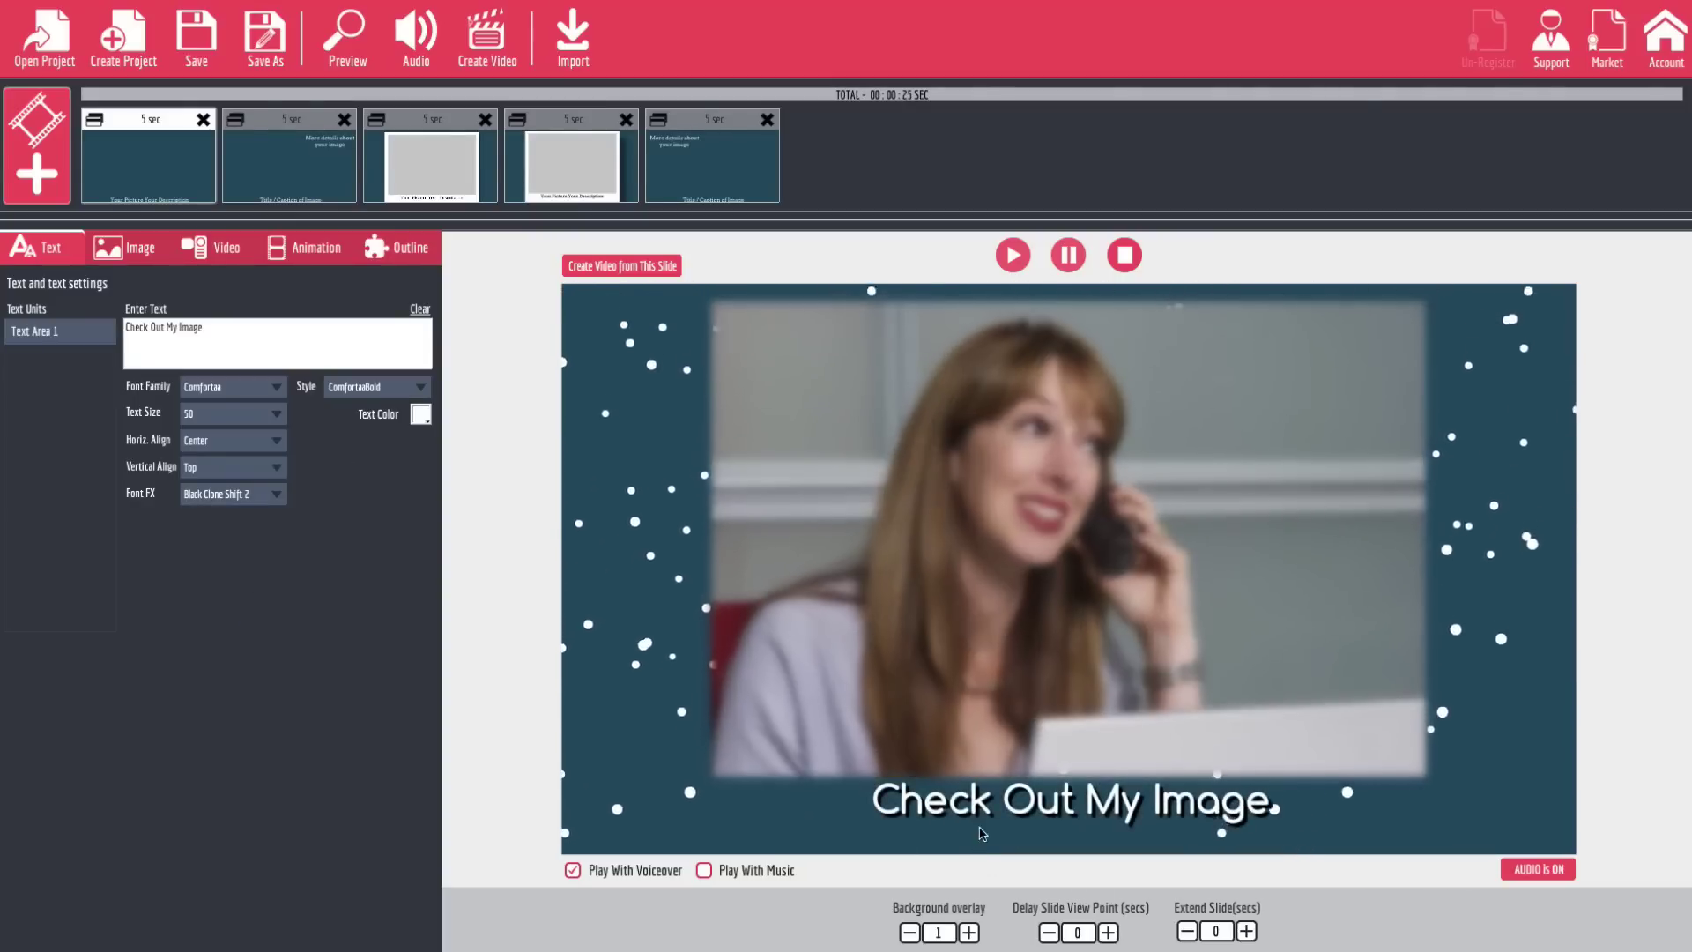
Step: Try the Blur effect on the caption and return its Font FX to Black Clone Shift 2
{"action": "left_click", "coordinate": [281, 497]}
{"action": "scroll", "coordinate": [247, 555], "scroll_direction": "down", "scroll_amount": 3}
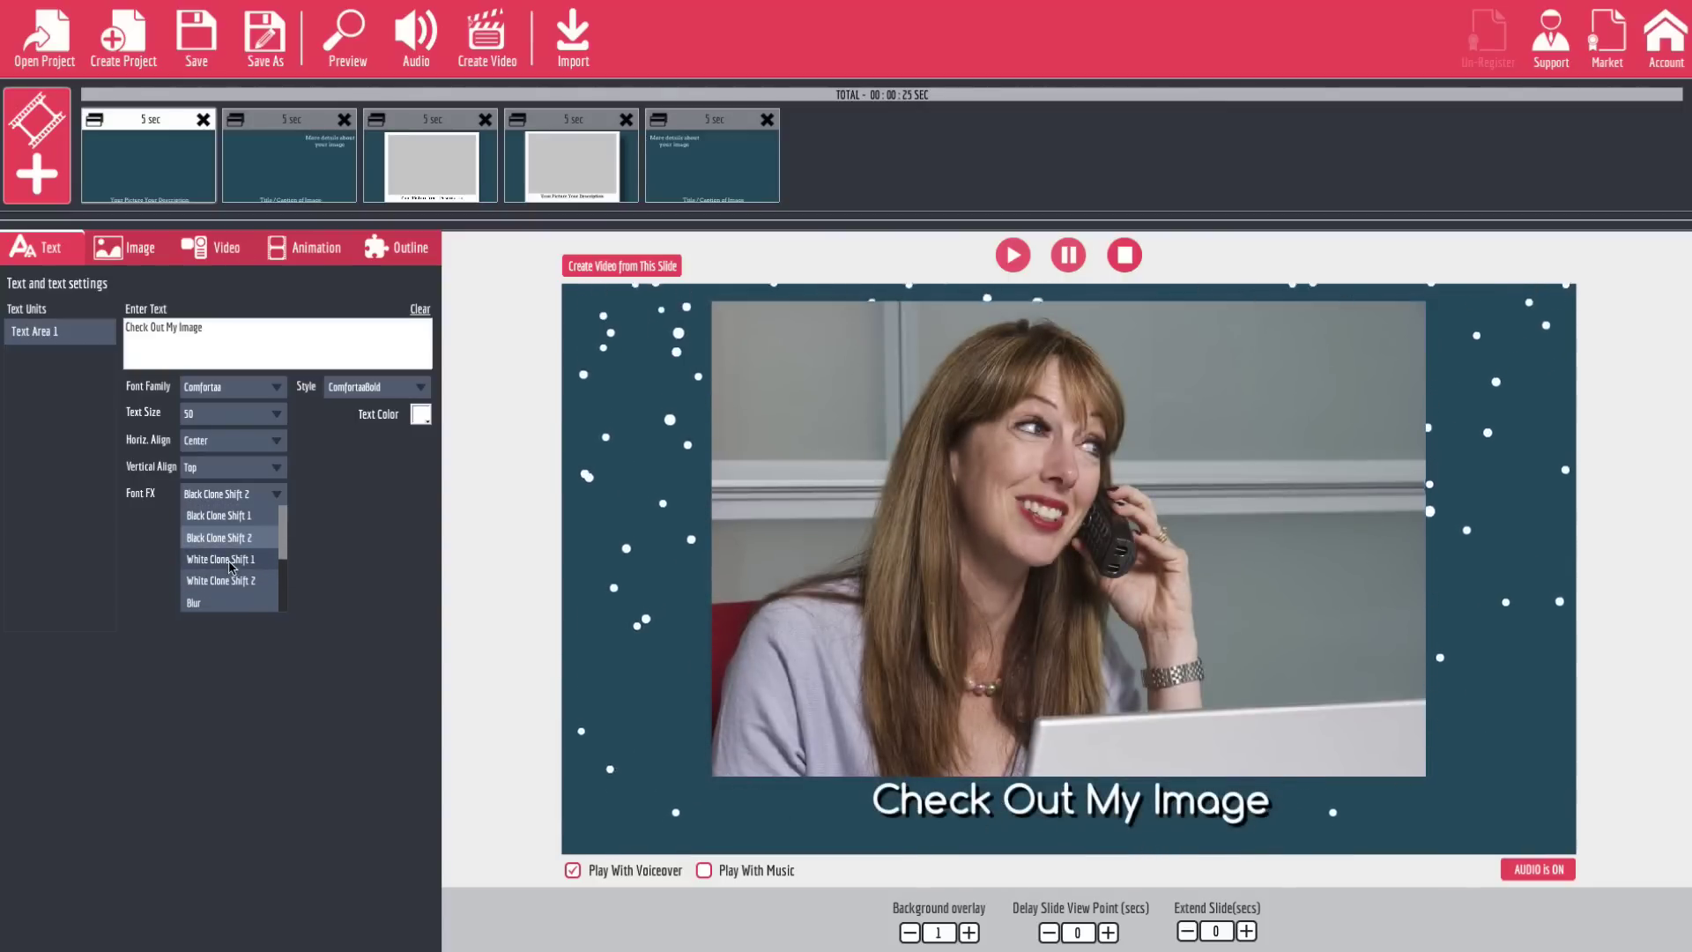
{"action": "left_click", "coordinate": [207, 604]}
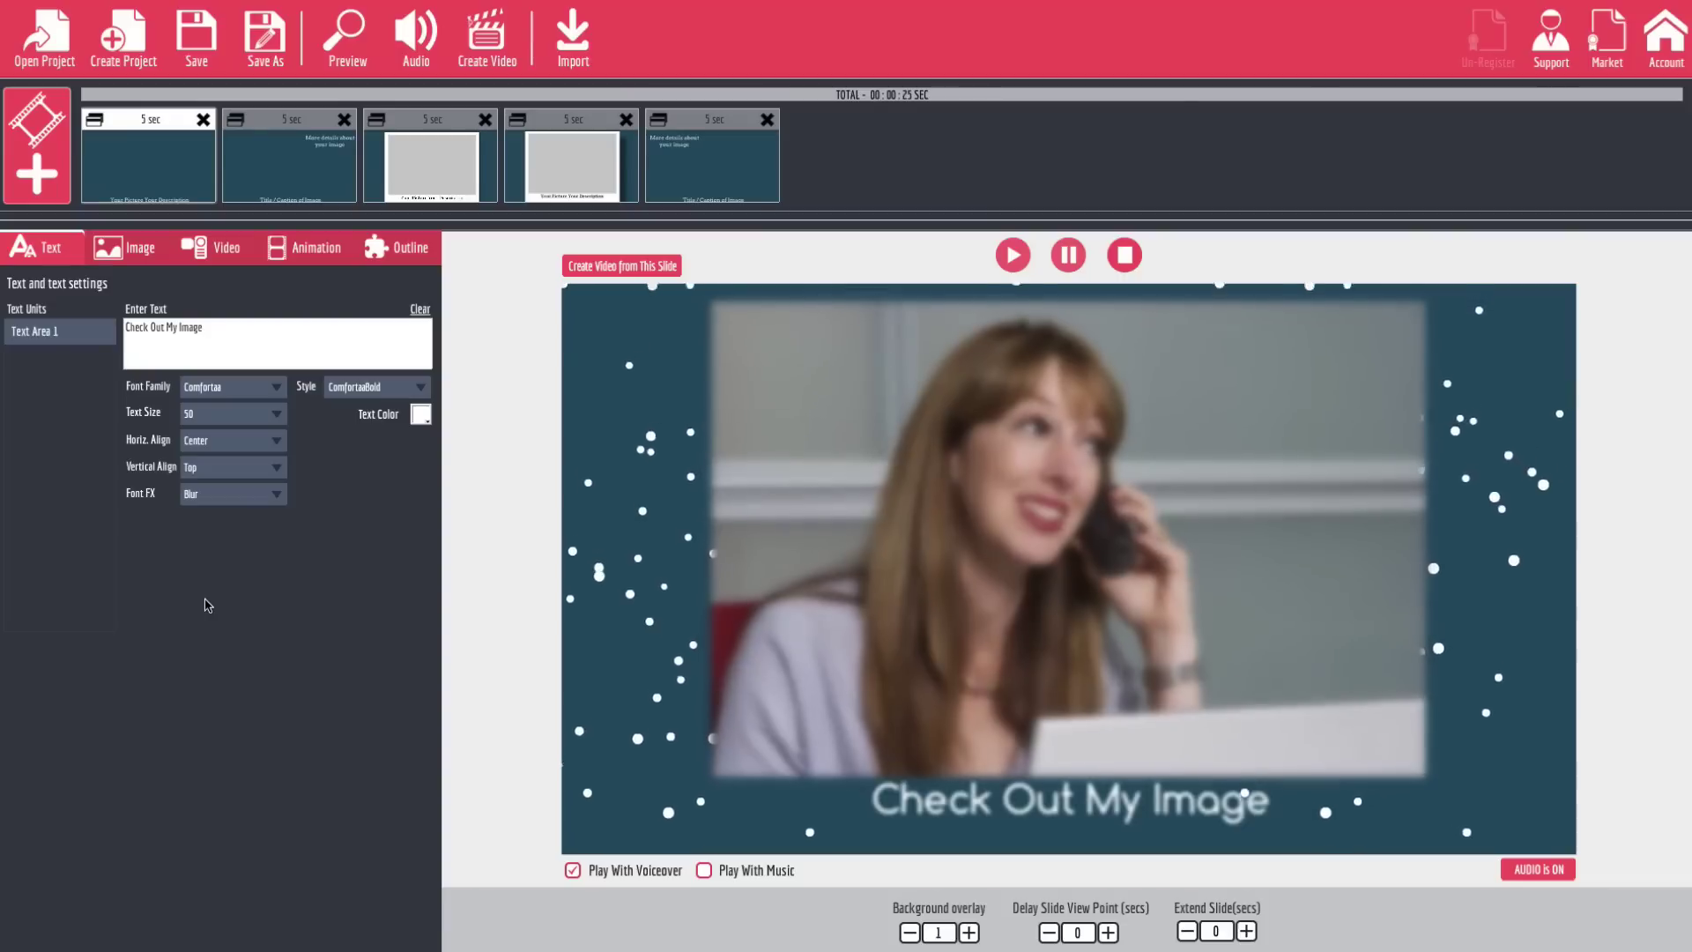
{"action": "left_click", "coordinate": [253, 496]}
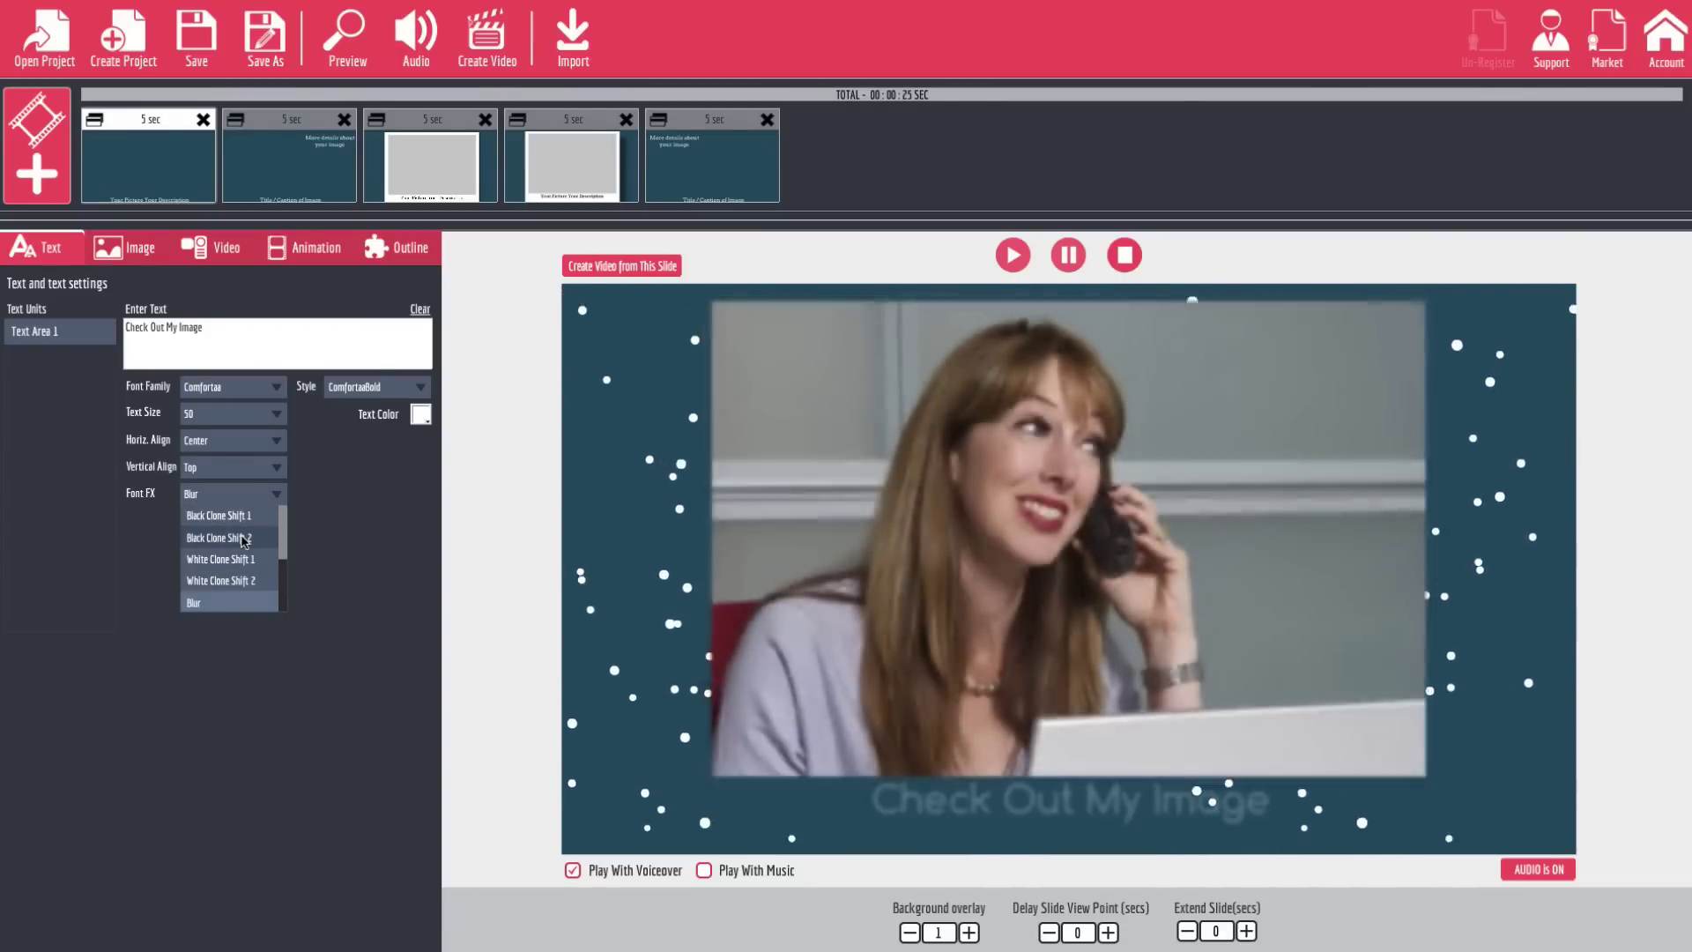
{"action": "left_click", "coordinate": [246, 536]}
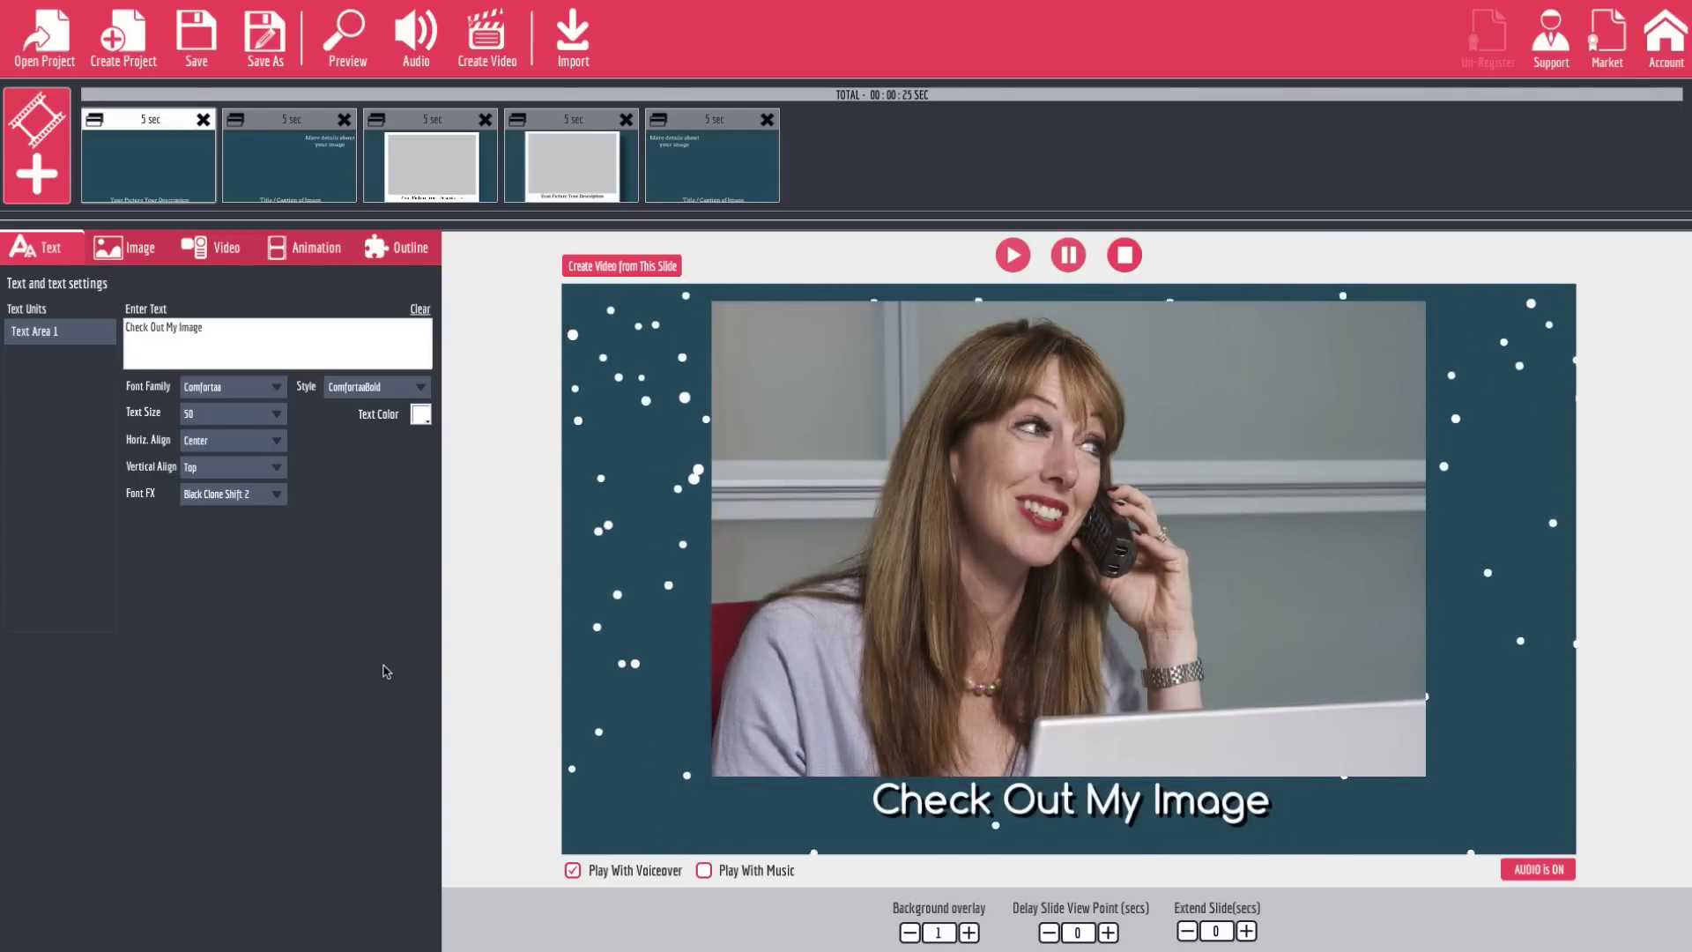
Step: Set the caption's vertical alignment to Bottom and its horizontal alignment to Left
{"action": "left_click", "coordinate": [225, 467]}
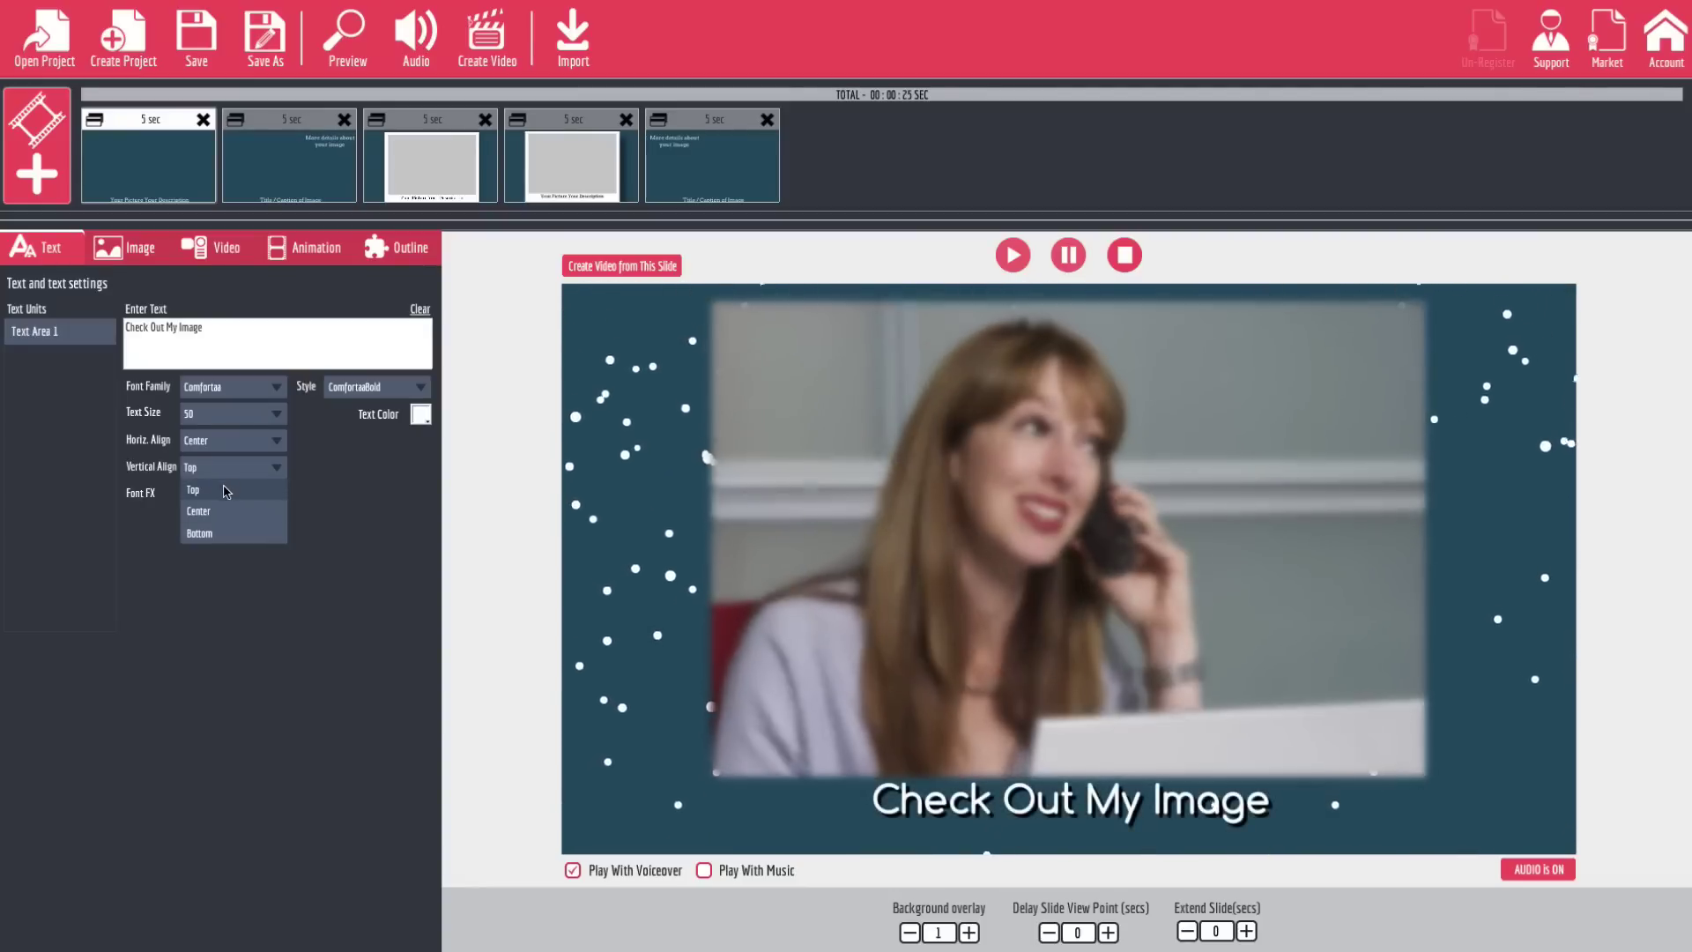
{"action": "left_click", "coordinate": [258, 490]}
{"action": "left_click", "coordinate": [255, 467]}
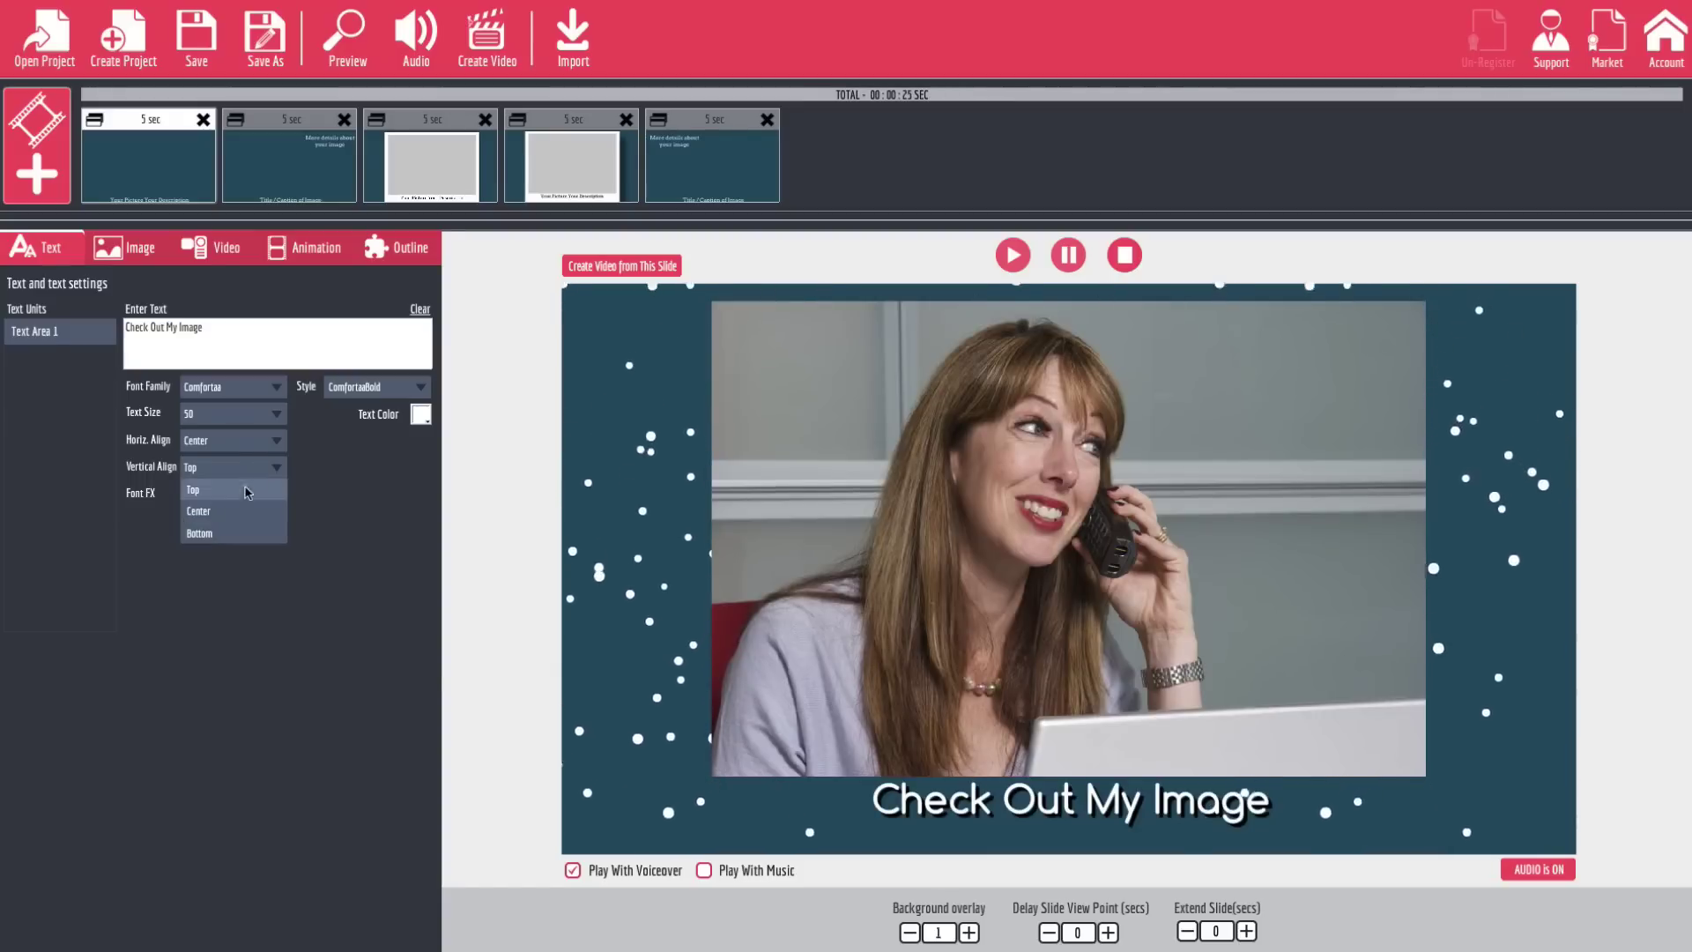
{"action": "left_click", "coordinate": [234, 534]}
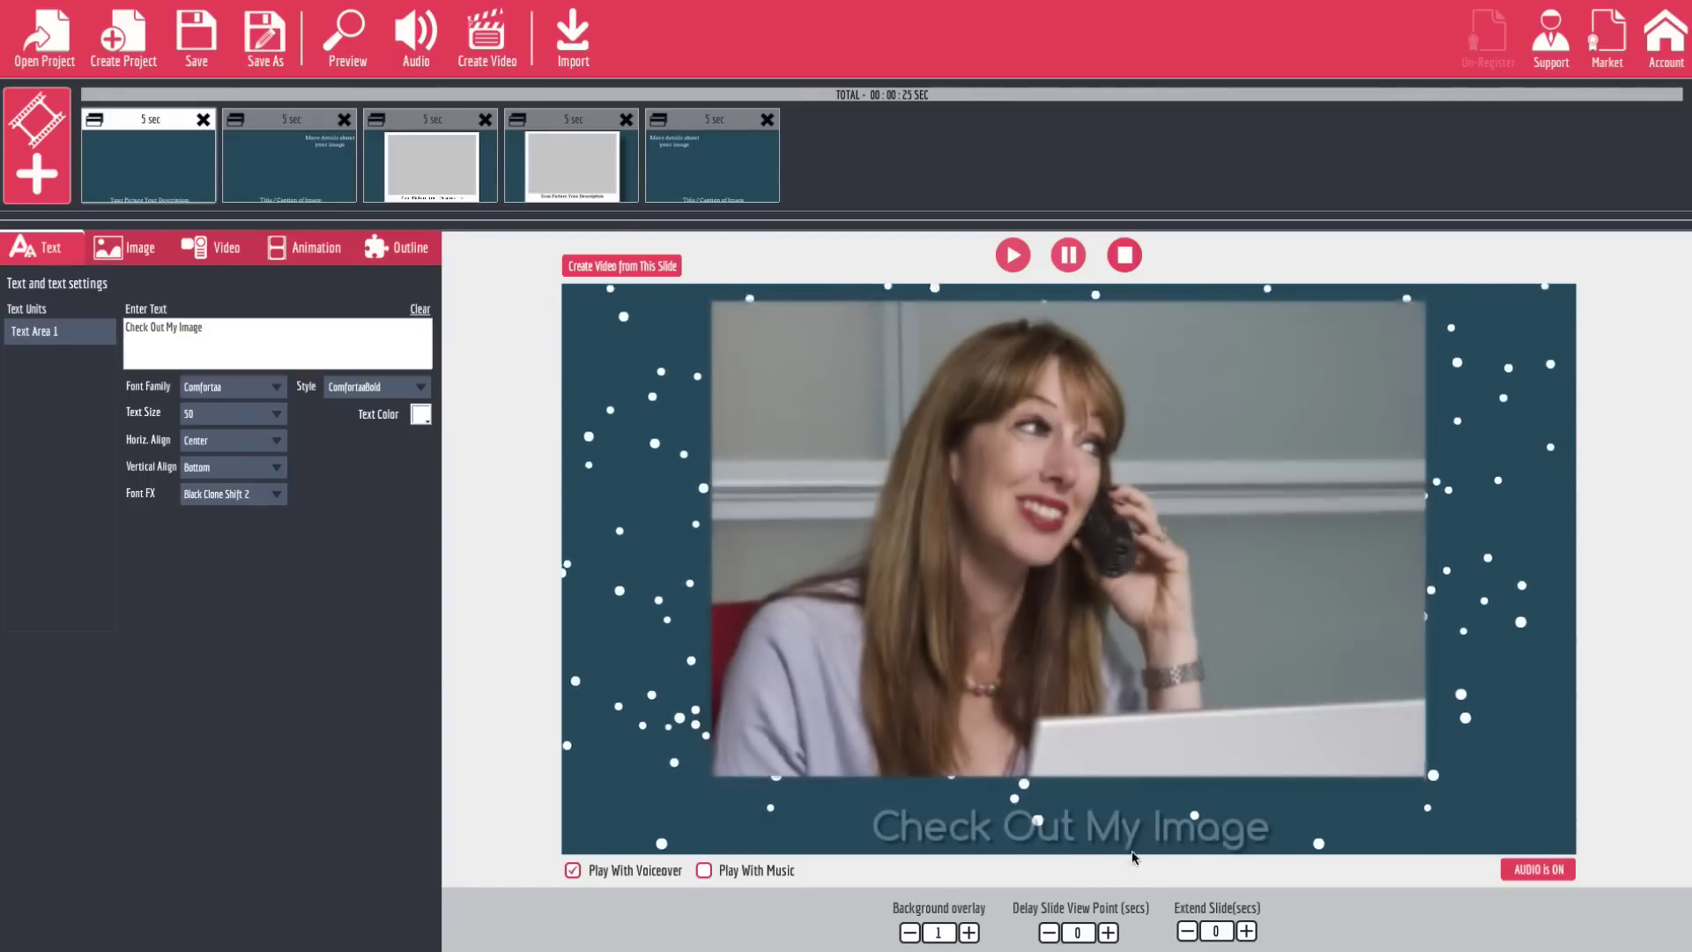
{"action": "left_click", "coordinate": [236, 441]}
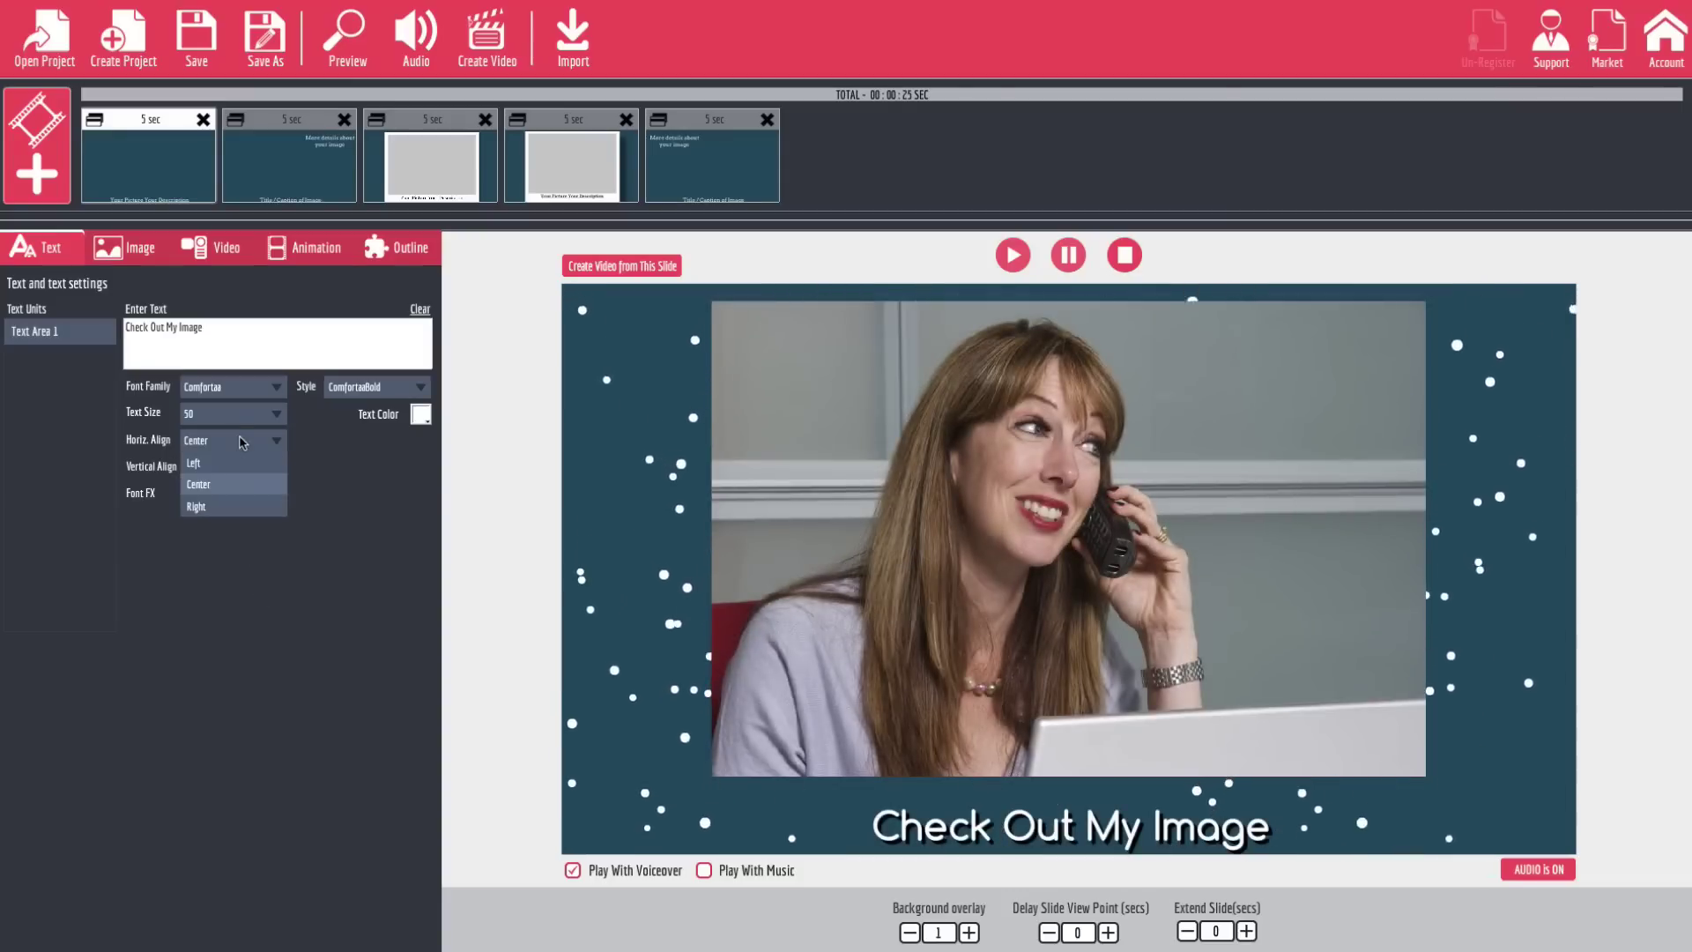
{"action": "left_click", "coordinate": [194, 463]}
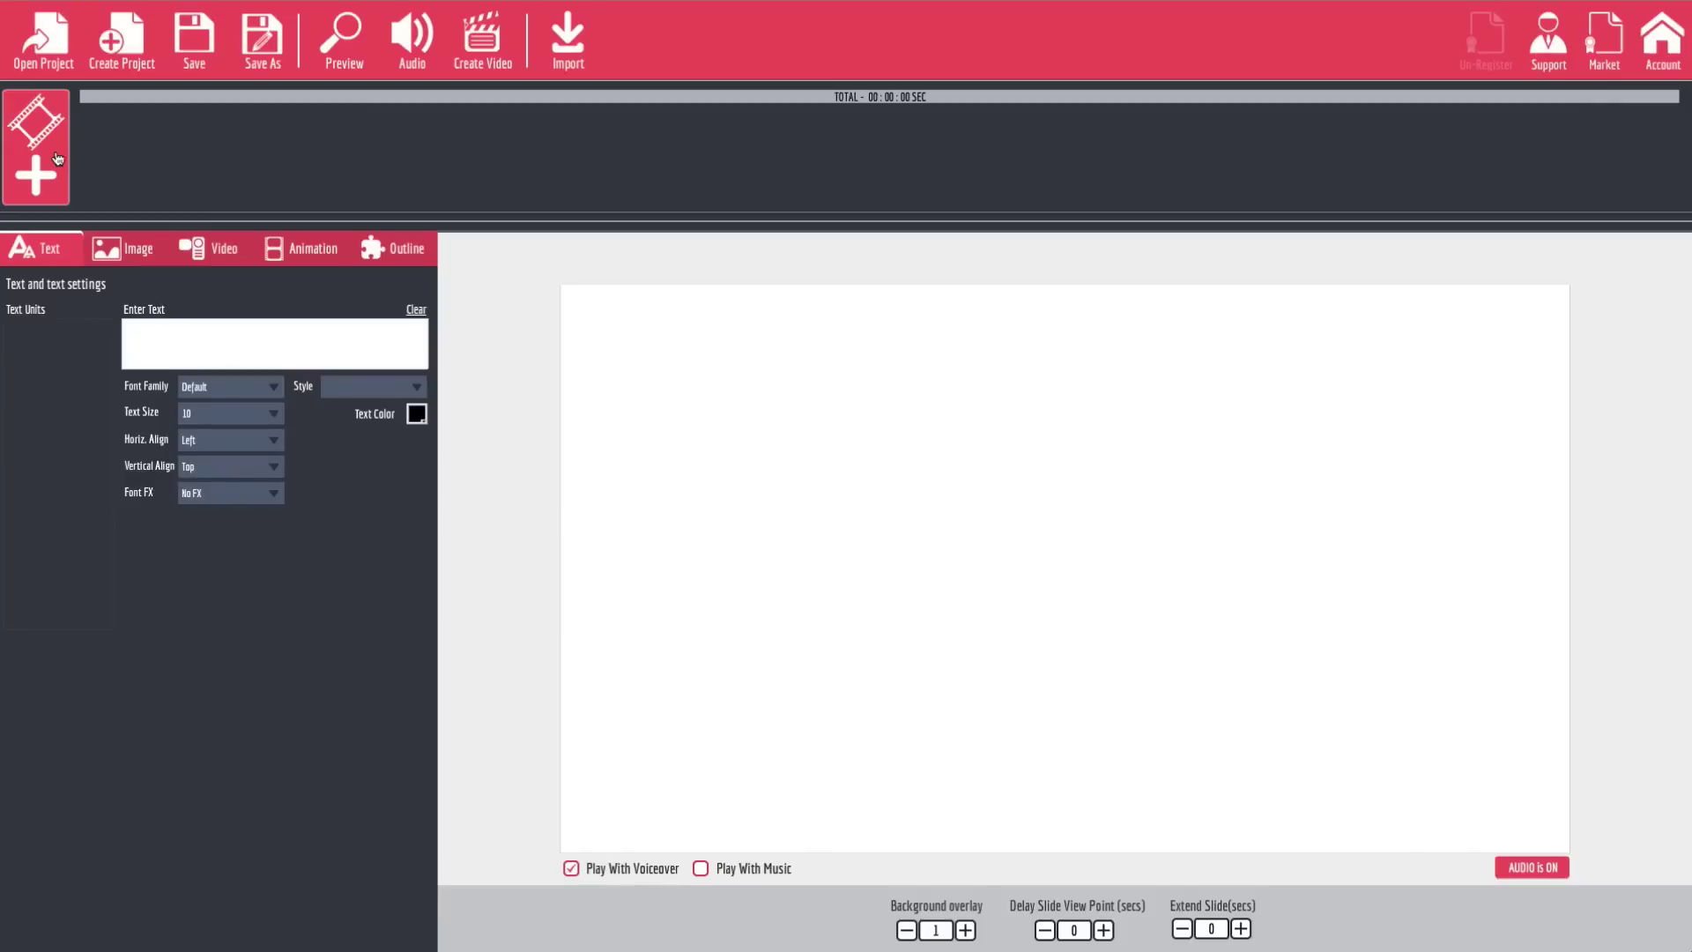
Step: Create a new sketch scene in the empty project, add the default text sketch, and preview its drawing animation
{"action": "left_click", "coordinate": [54, 160]}
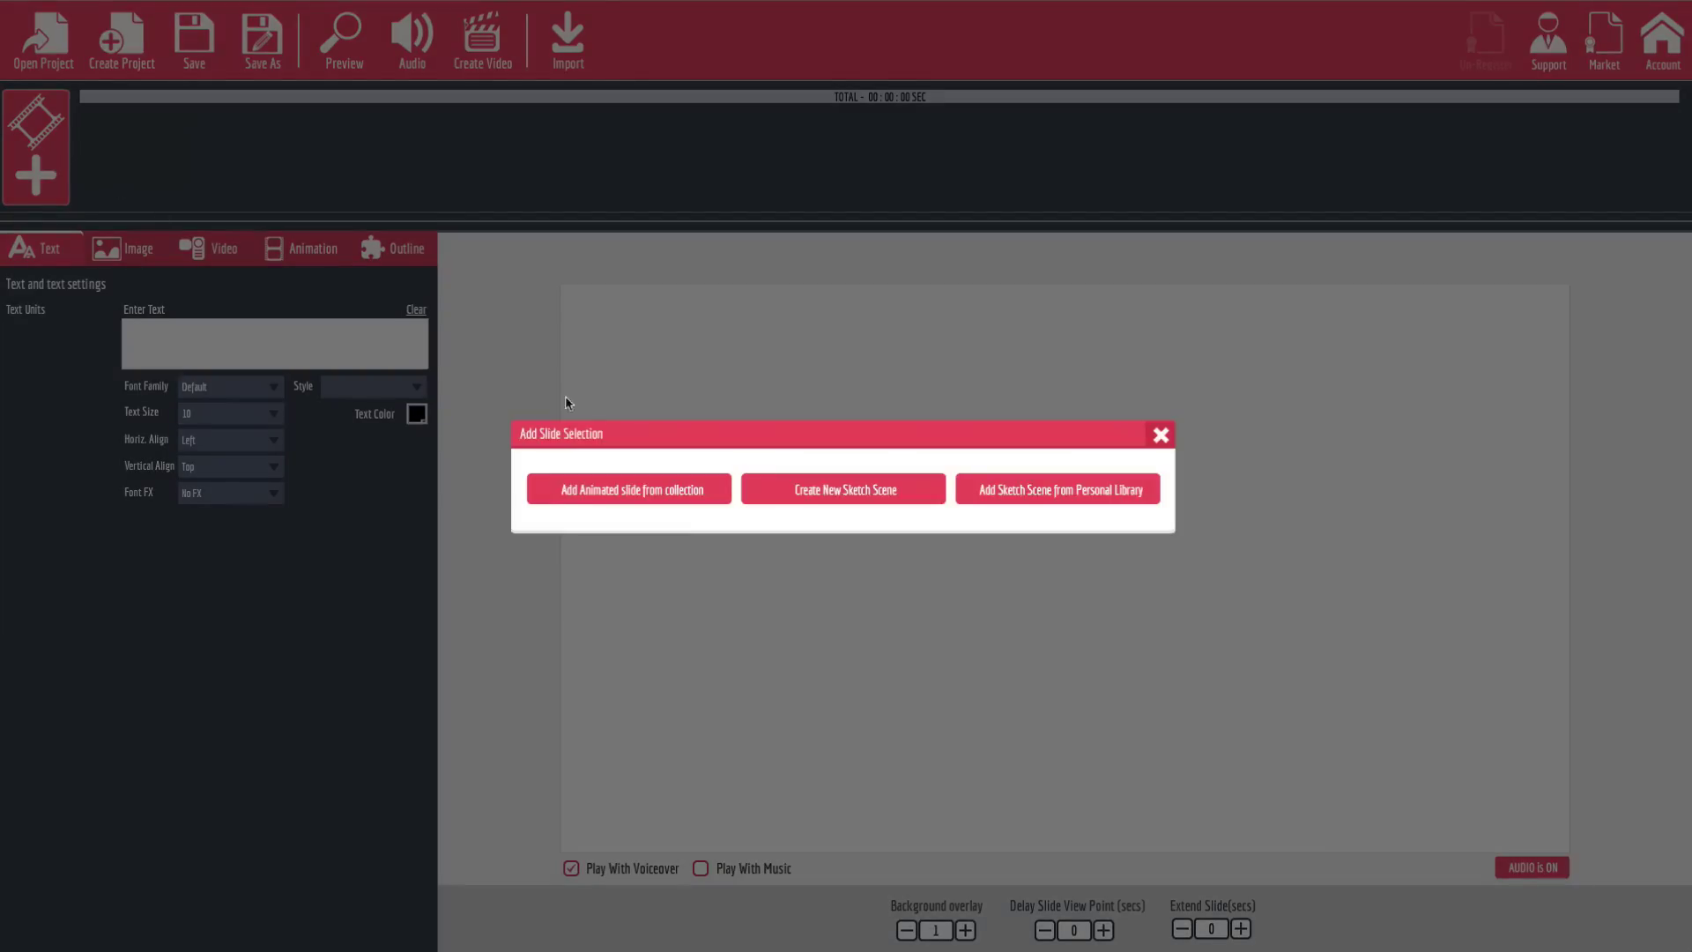
{"action": "left_click", "coordinate": [861, 501]}
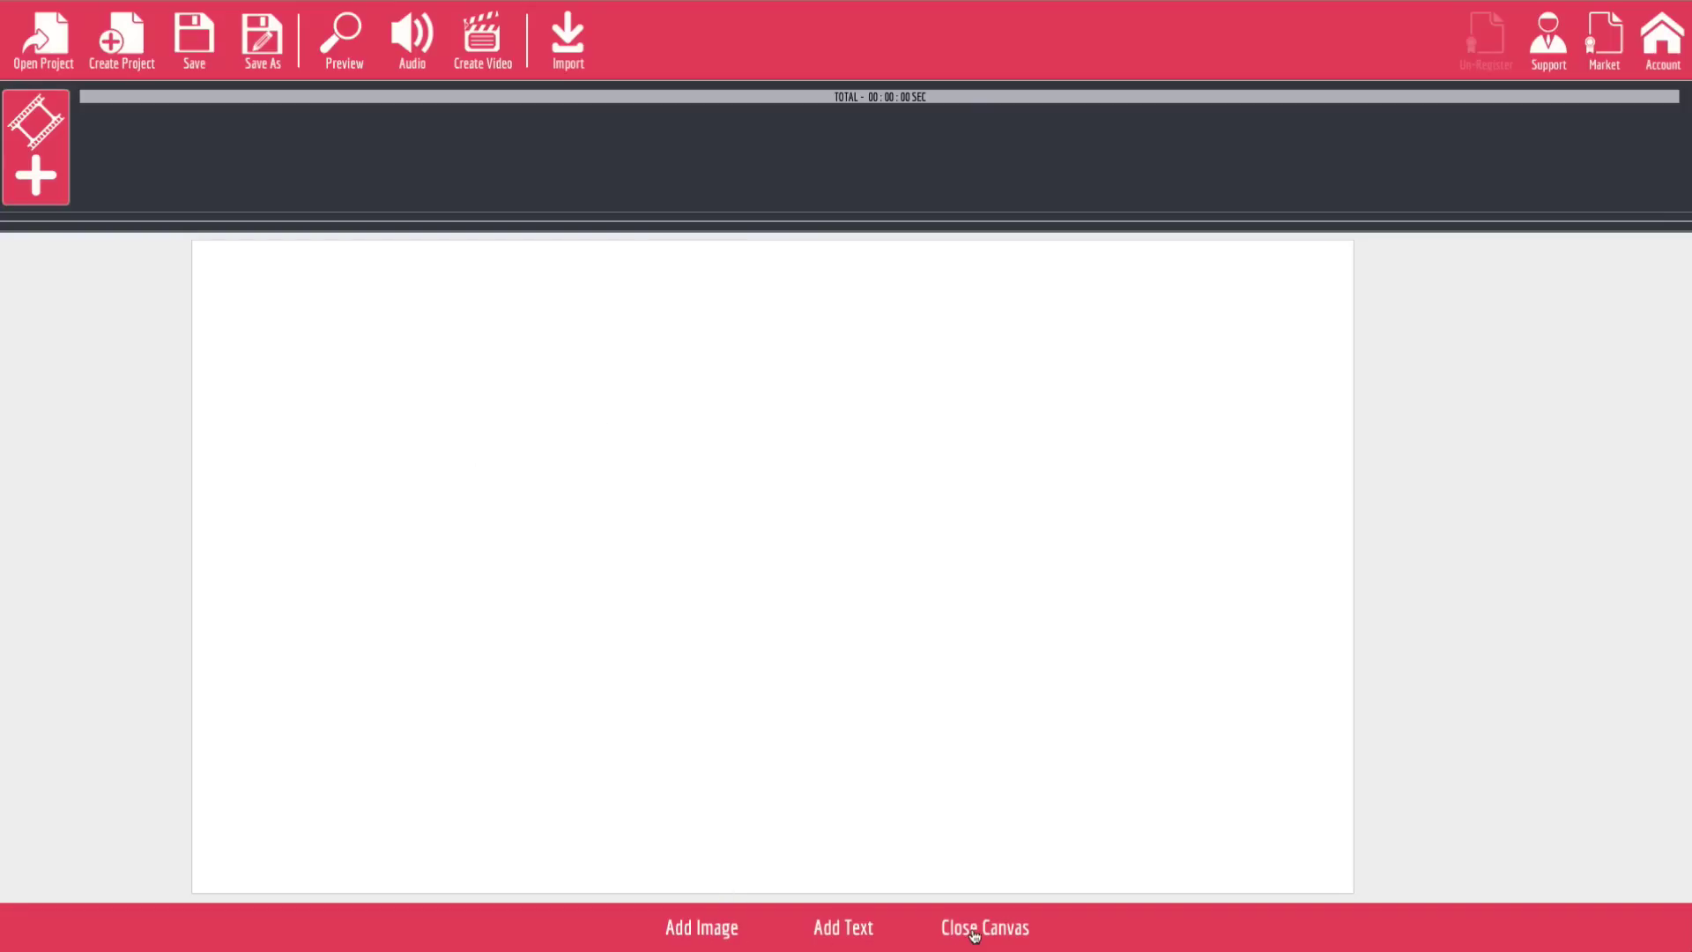
{"action": "left_click", "coordinate": [840, 932]}
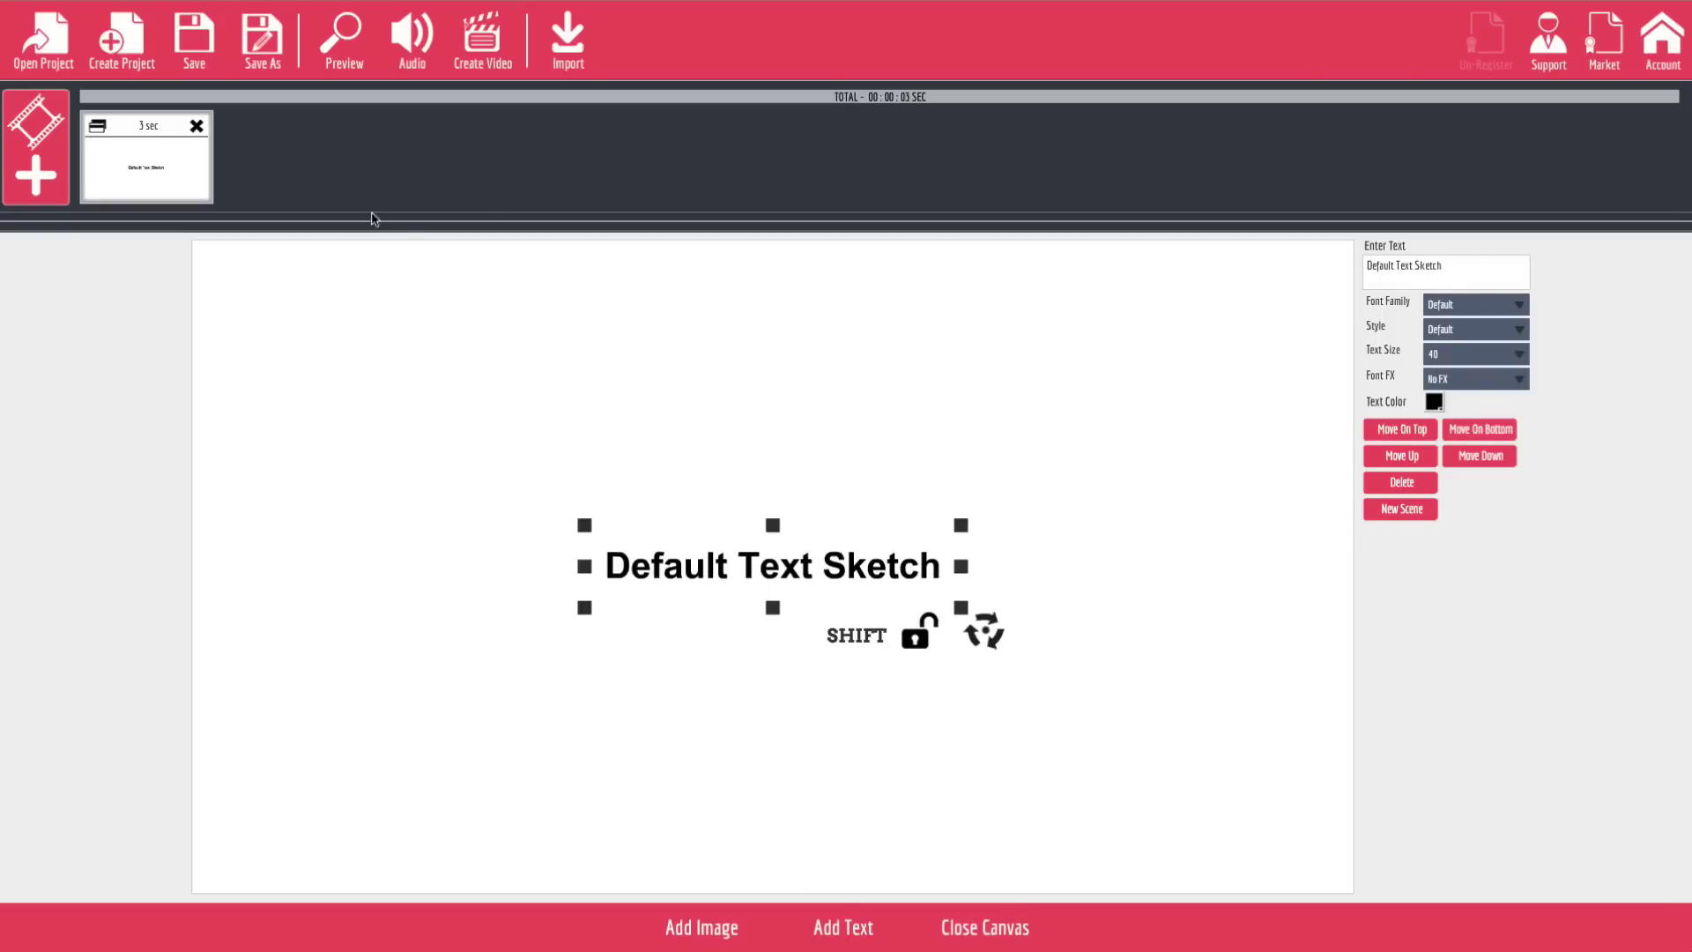
{"action": "left_click", "coordinate": [352, 51]}
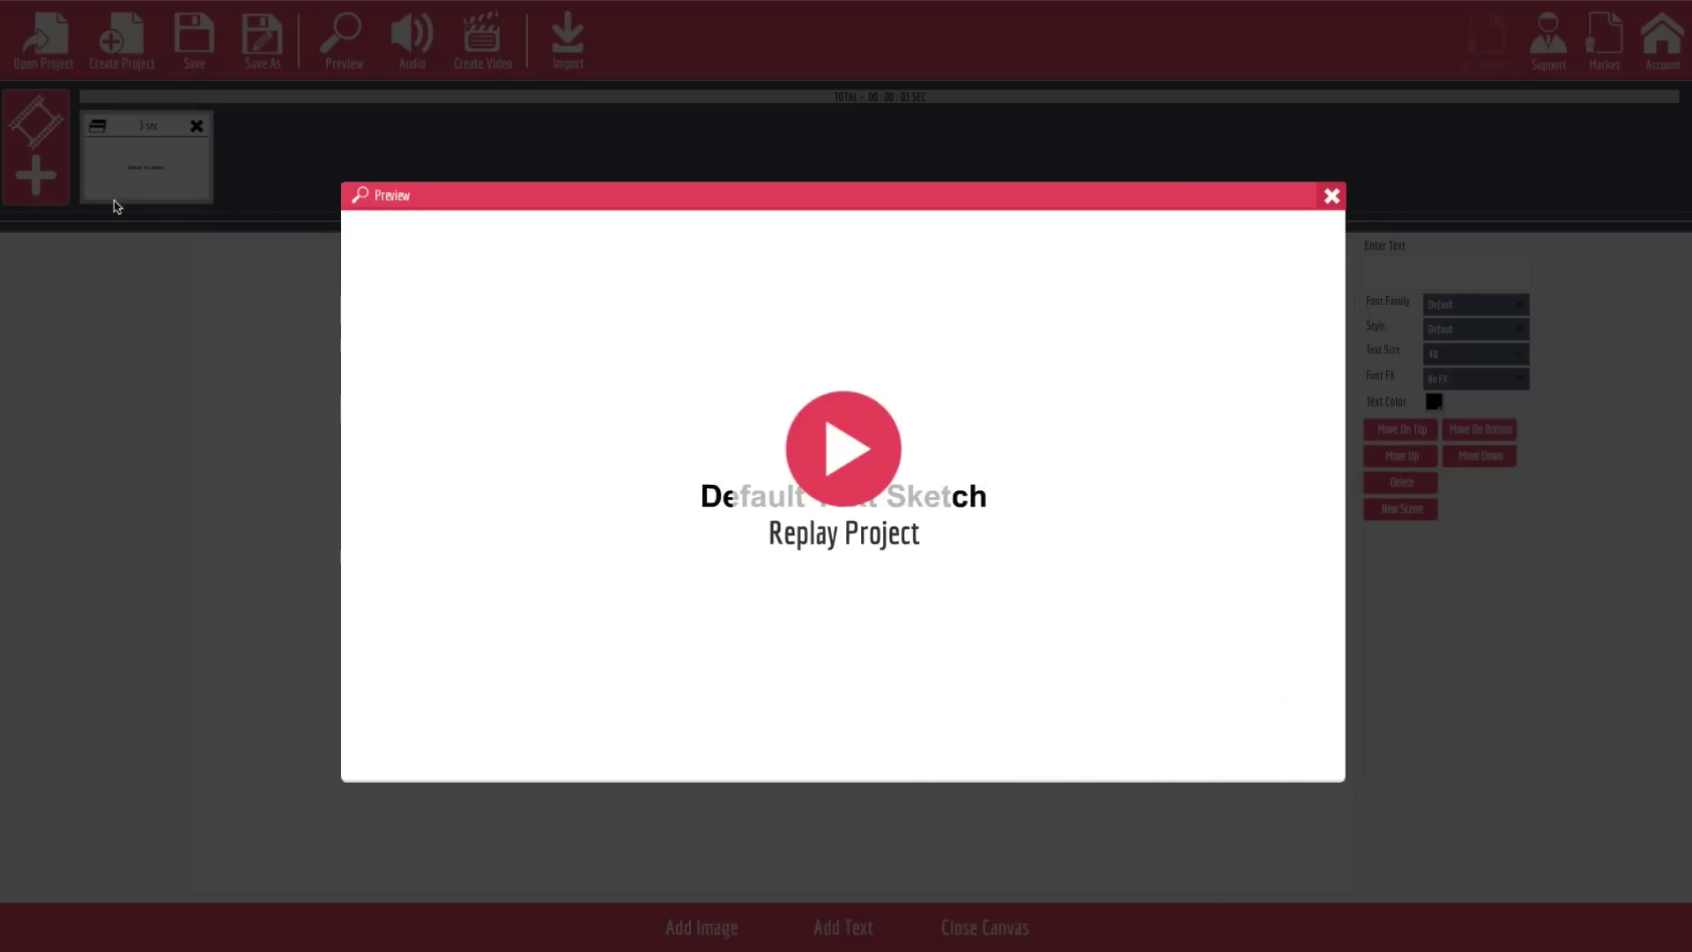
{"action": "left_click", "coordinate": [1330, 195]}
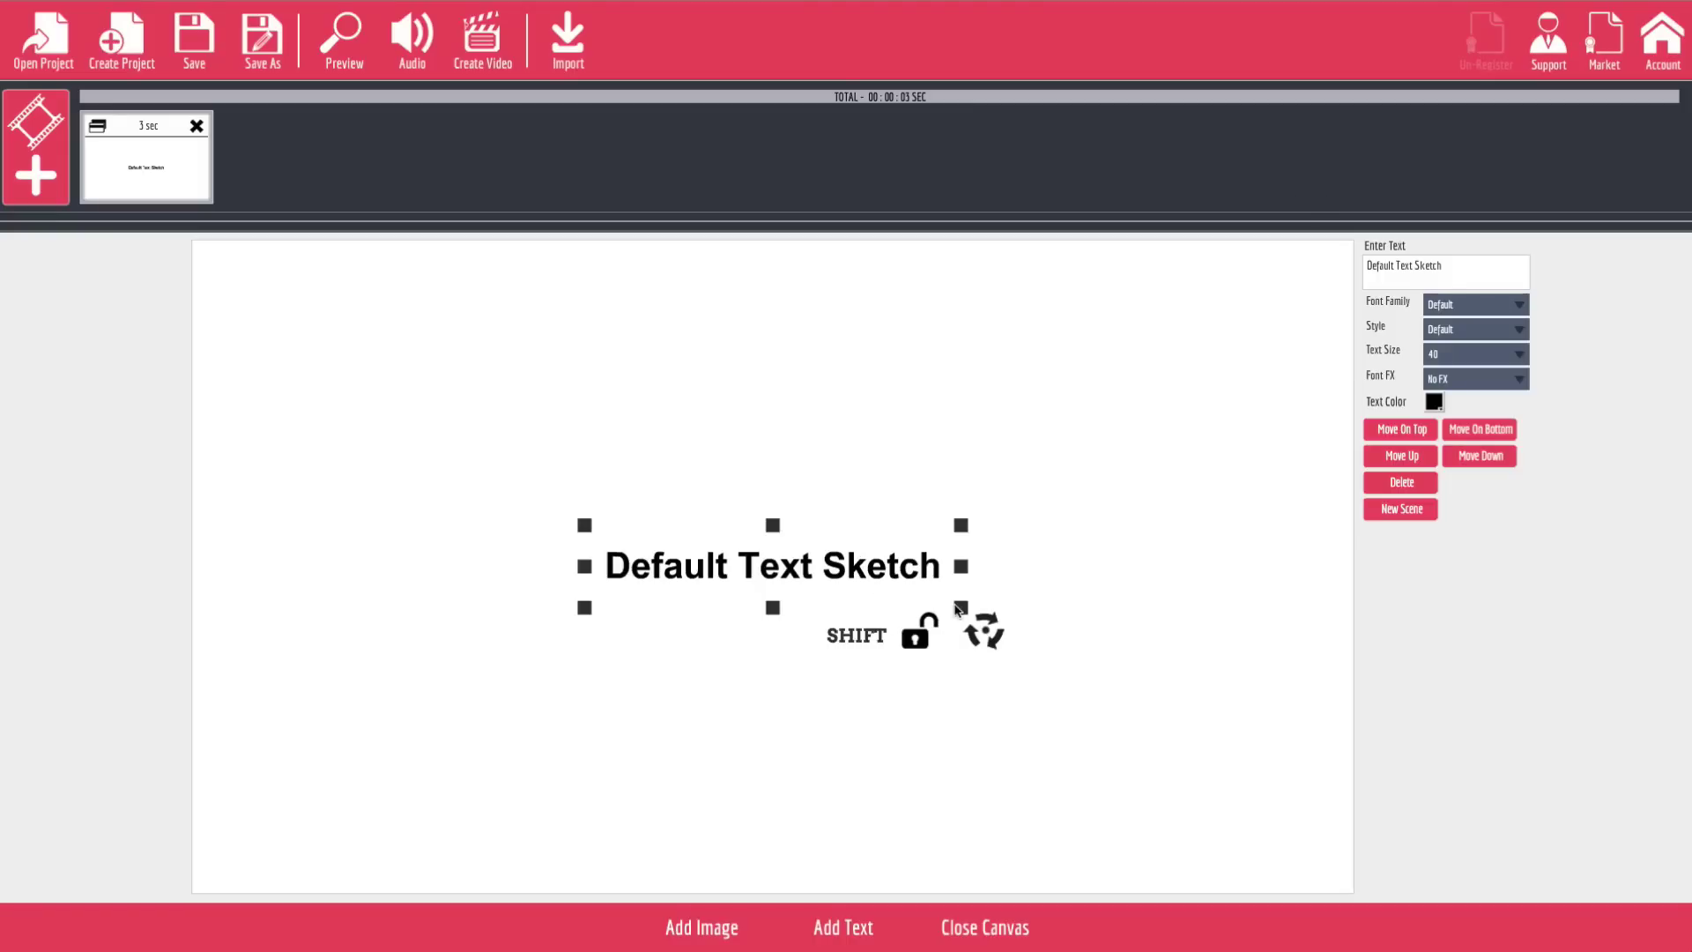
Step: Enlarge the text sketch to about twice its width and move it to the lower part of the canvas
{"action": "mouse_move", "coordinate": [962, 610]}
{"action": "left_mouse_down"}
{"action": "mouse_move", "coordinate": [1093, 699]}
{"action": "mouse_move", "coordinate": [1150, 670]}
{"action": "left_mouse_up"}
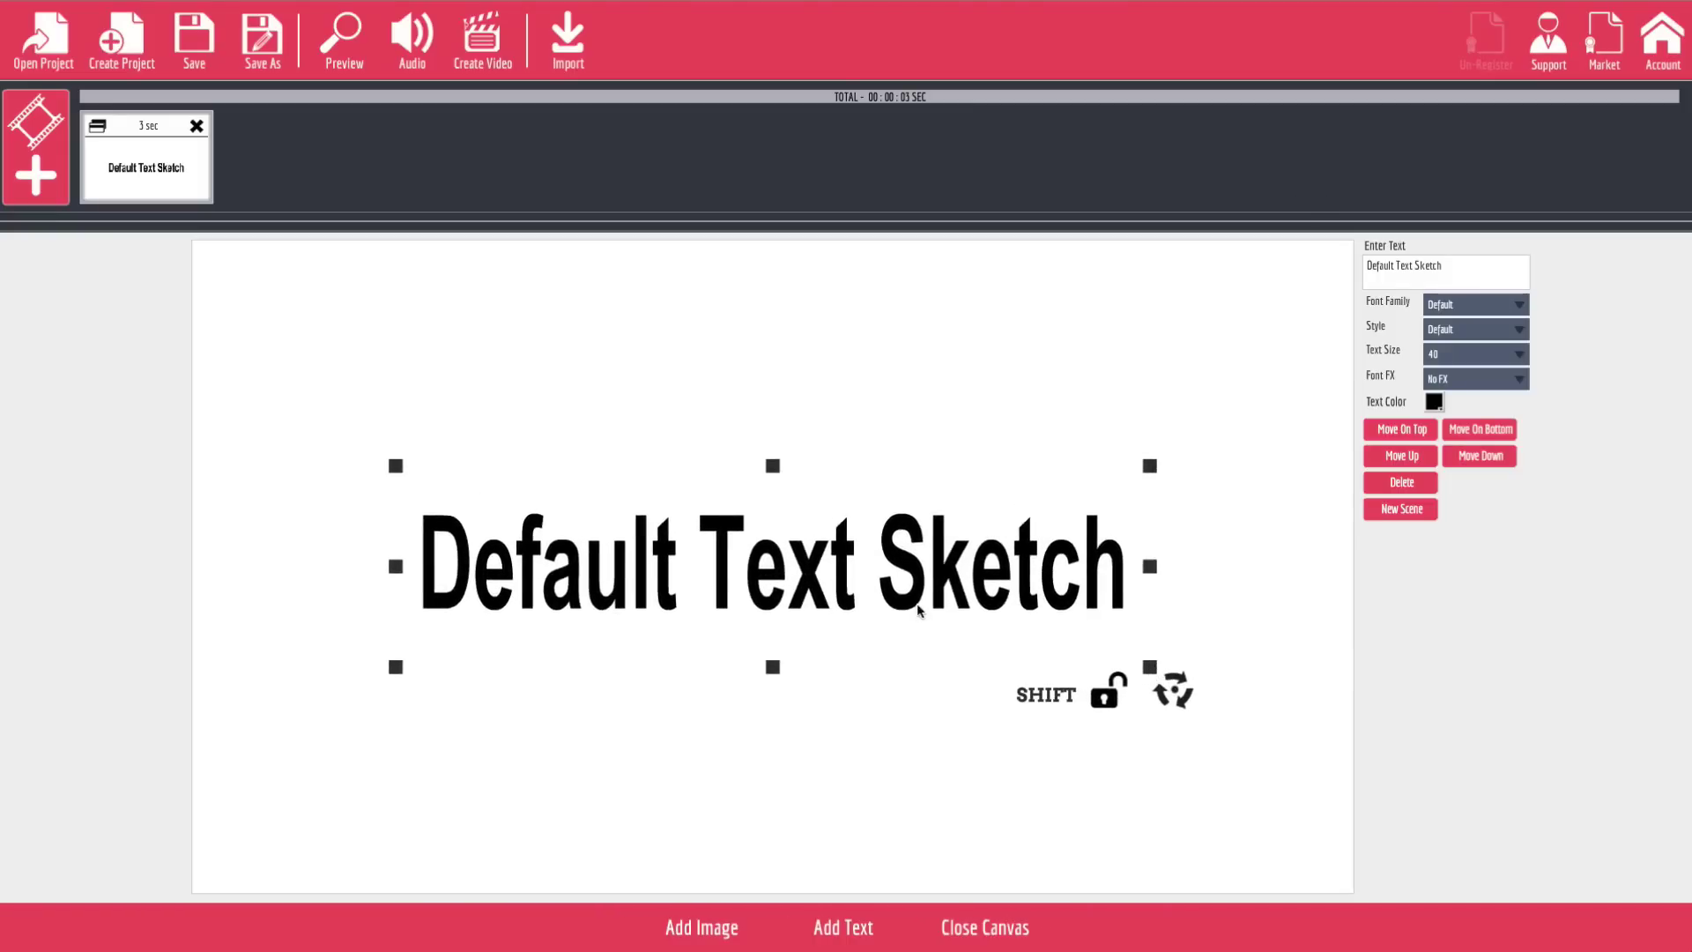
{"action": "left_click_drag", "start_coordinate": [920, 611], "coordinate": [934, 793]}
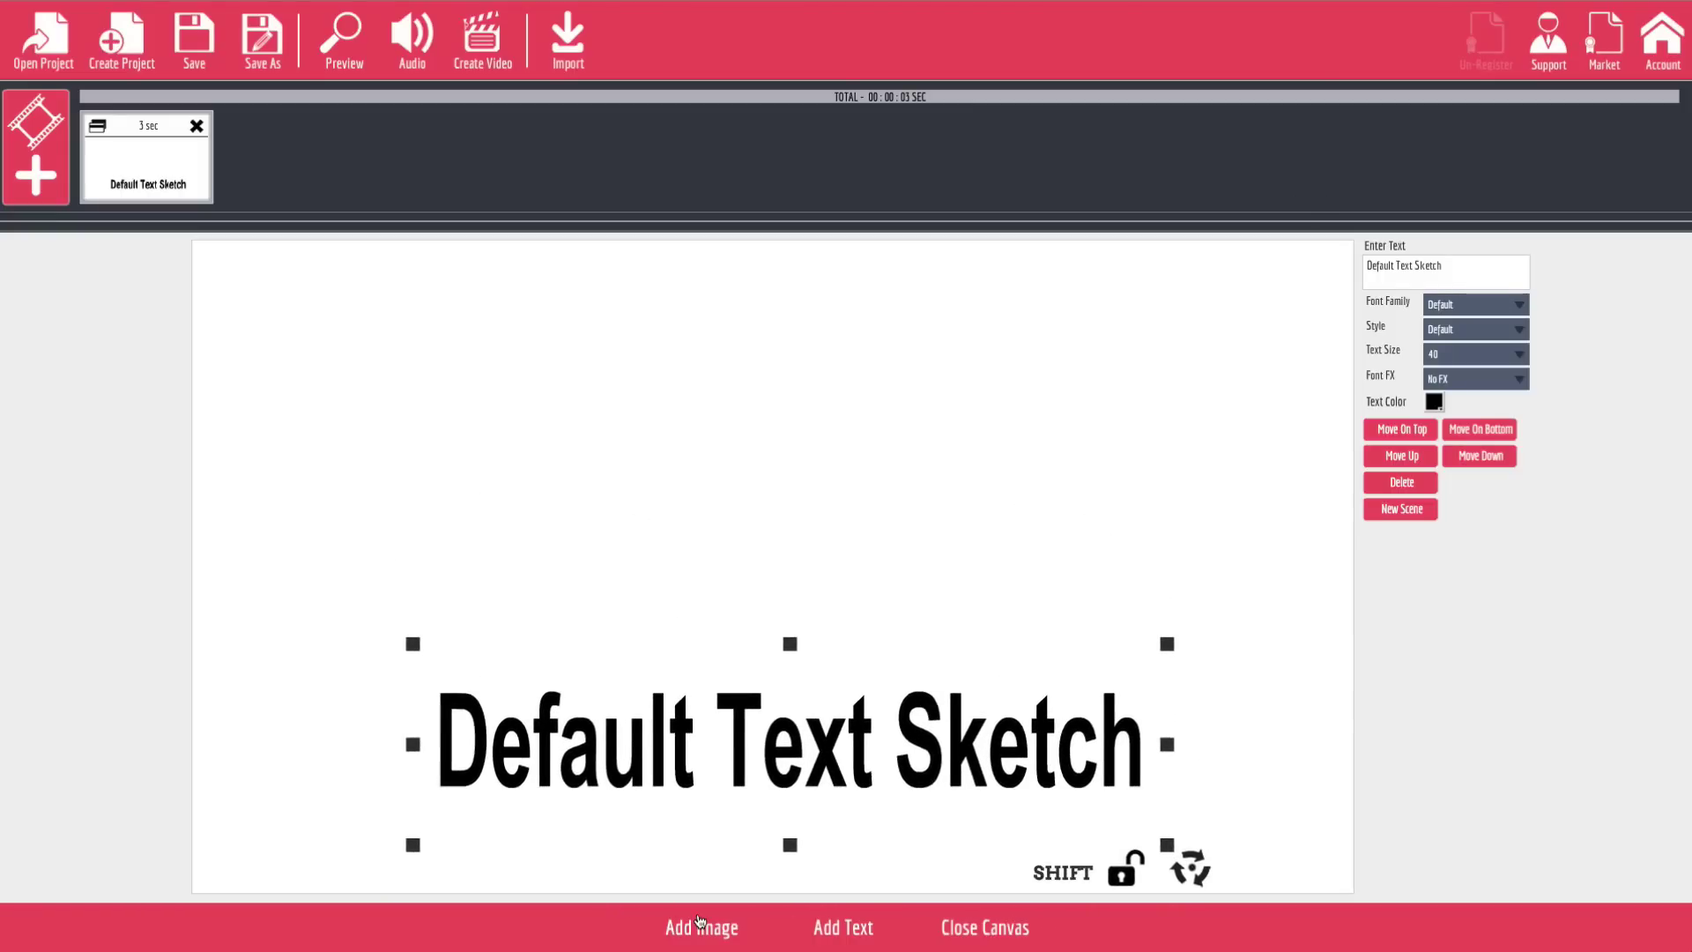
Step: Add the diagonal up-right arrow from the arrows2 folder, move the text to the canvas top and the arrow beneath the word Default
{"action": "left_click", "coordinate": [701, 925]}
{"action": "left_click", "coordinate": [550, 420]}
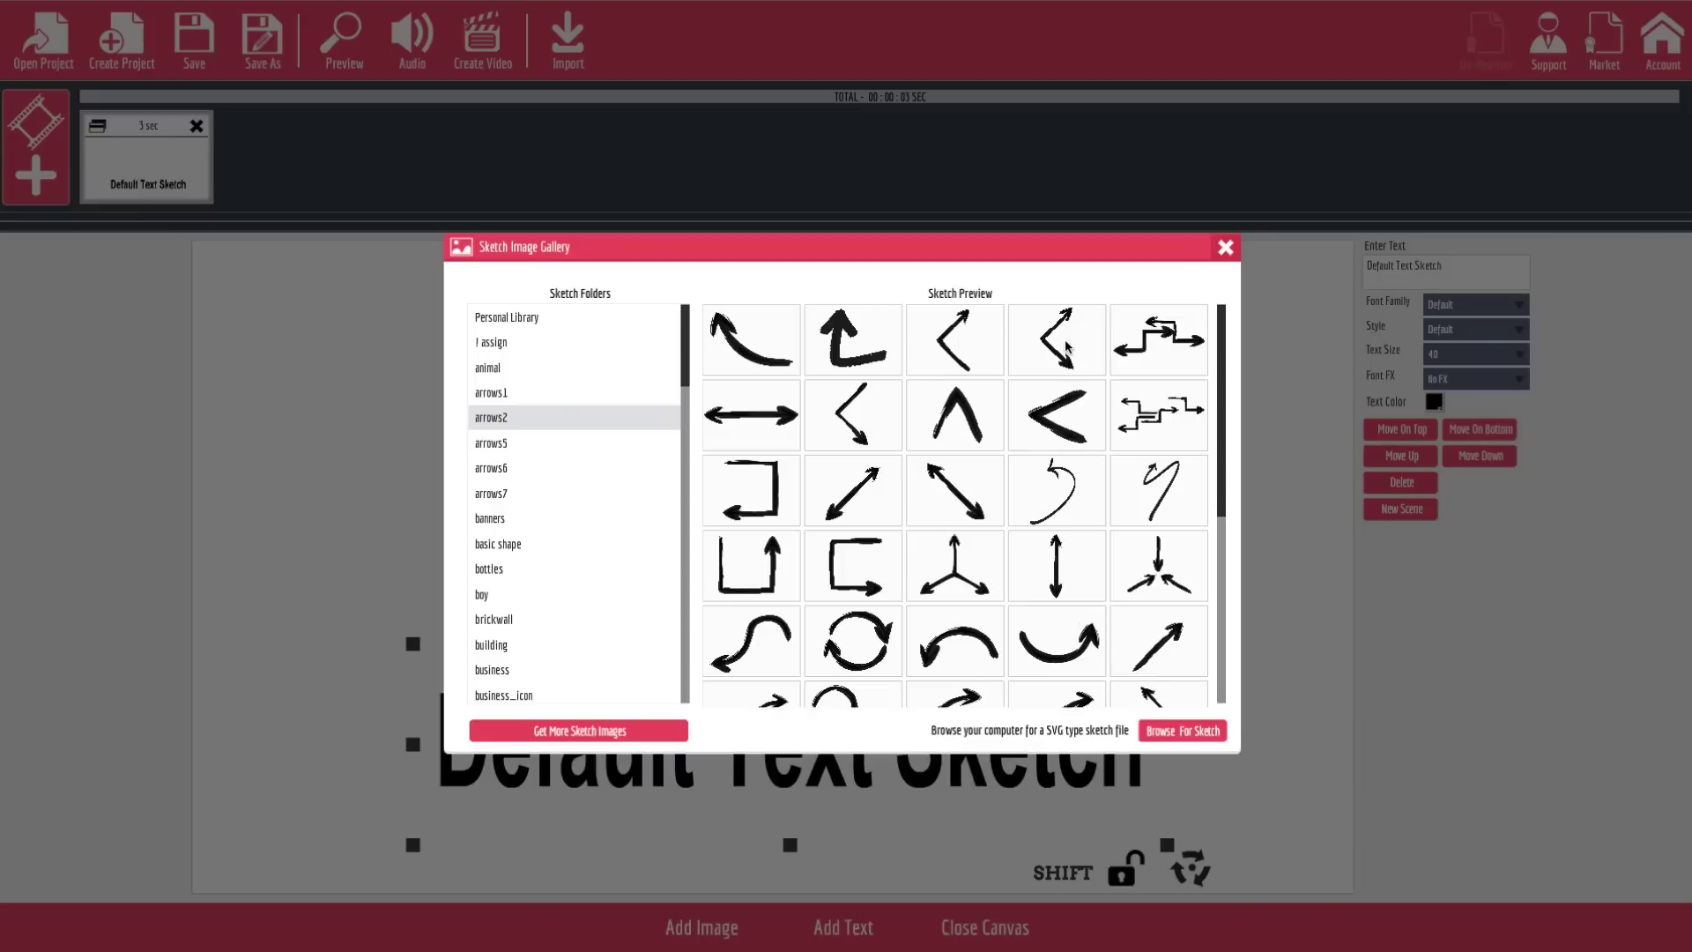
{"action": "left_click", "coordinate": [1167, 636]}
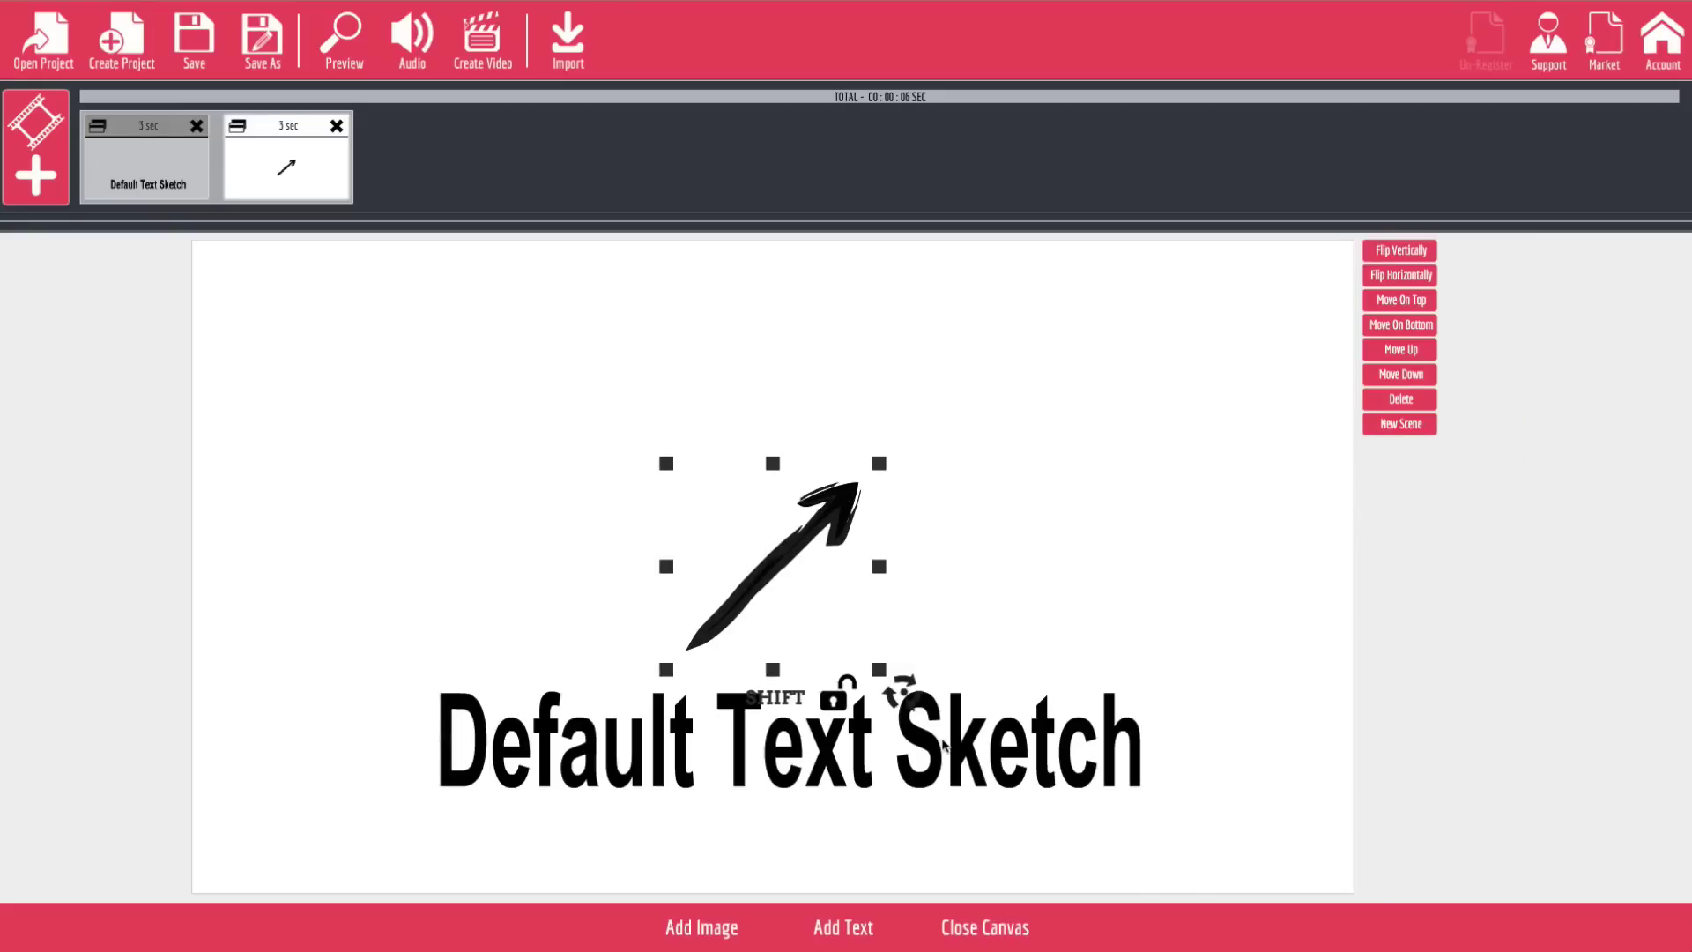
{"action": "mouse_move", "coordinate": [943, 745]}
{"action": "left_mouse_down"}
{"action": "mouse_move", "coordinate": [868, 507]}
{"action": "mouse_move", "coordinate": [639, 456]}
{"action": "left_mouse_up"}
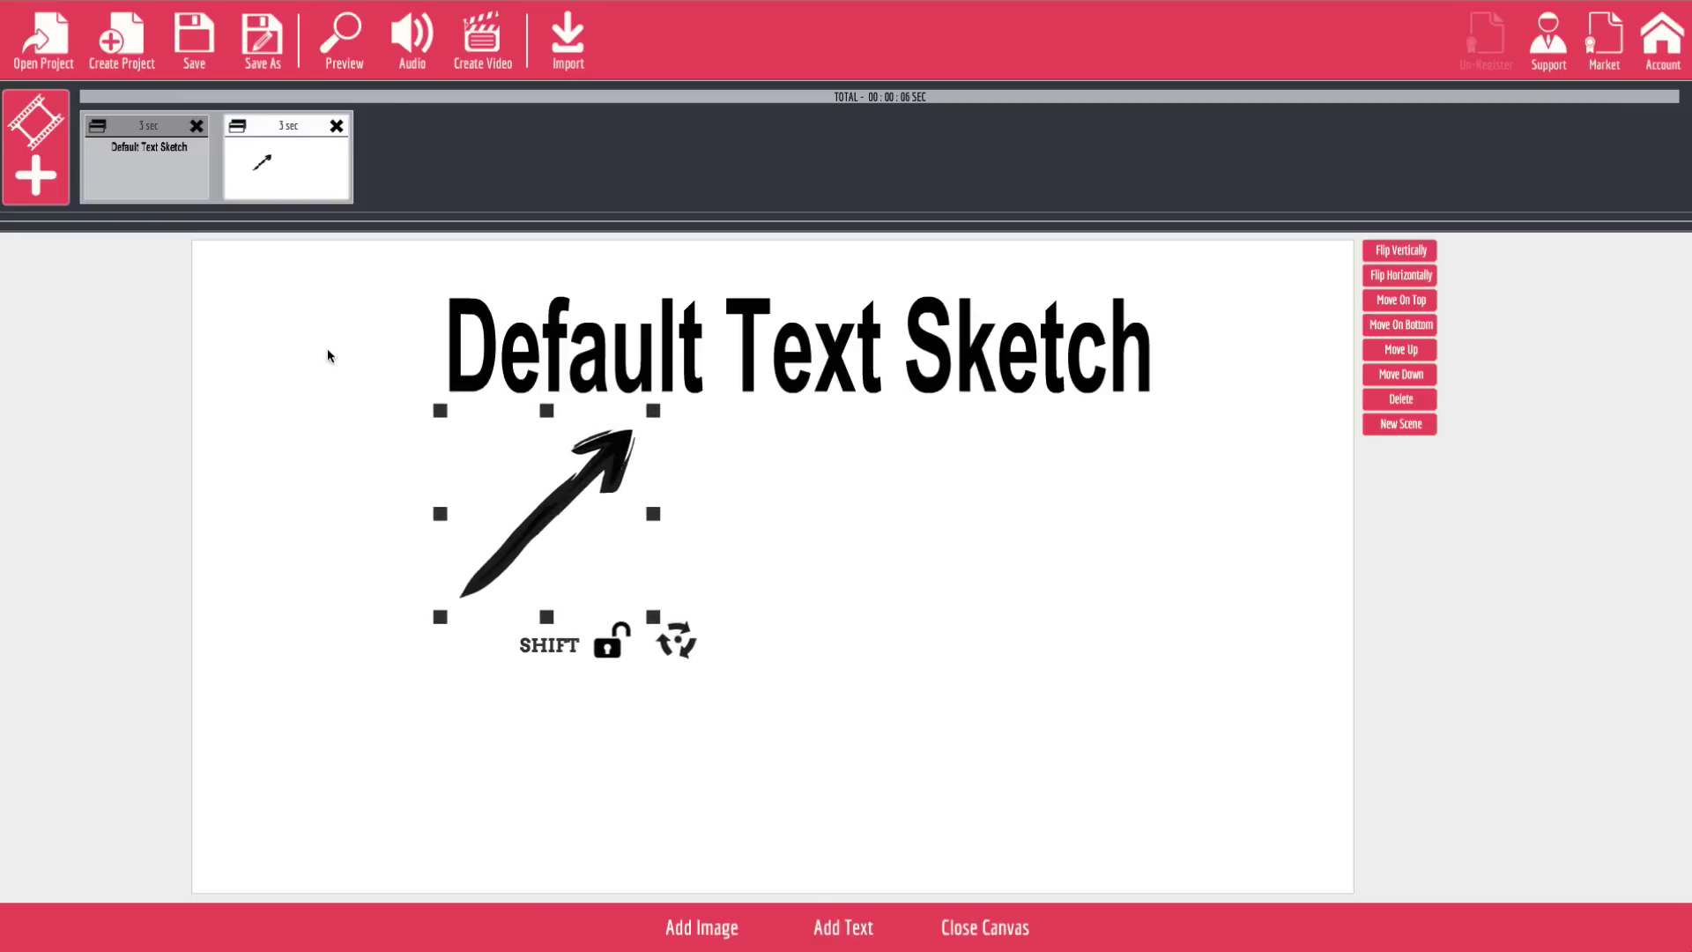
Step: Add the first sketch image from the career folder, the TEAM circle drawing, to the canvas
{"action": "left_click", "coordinate": [724, 938]}
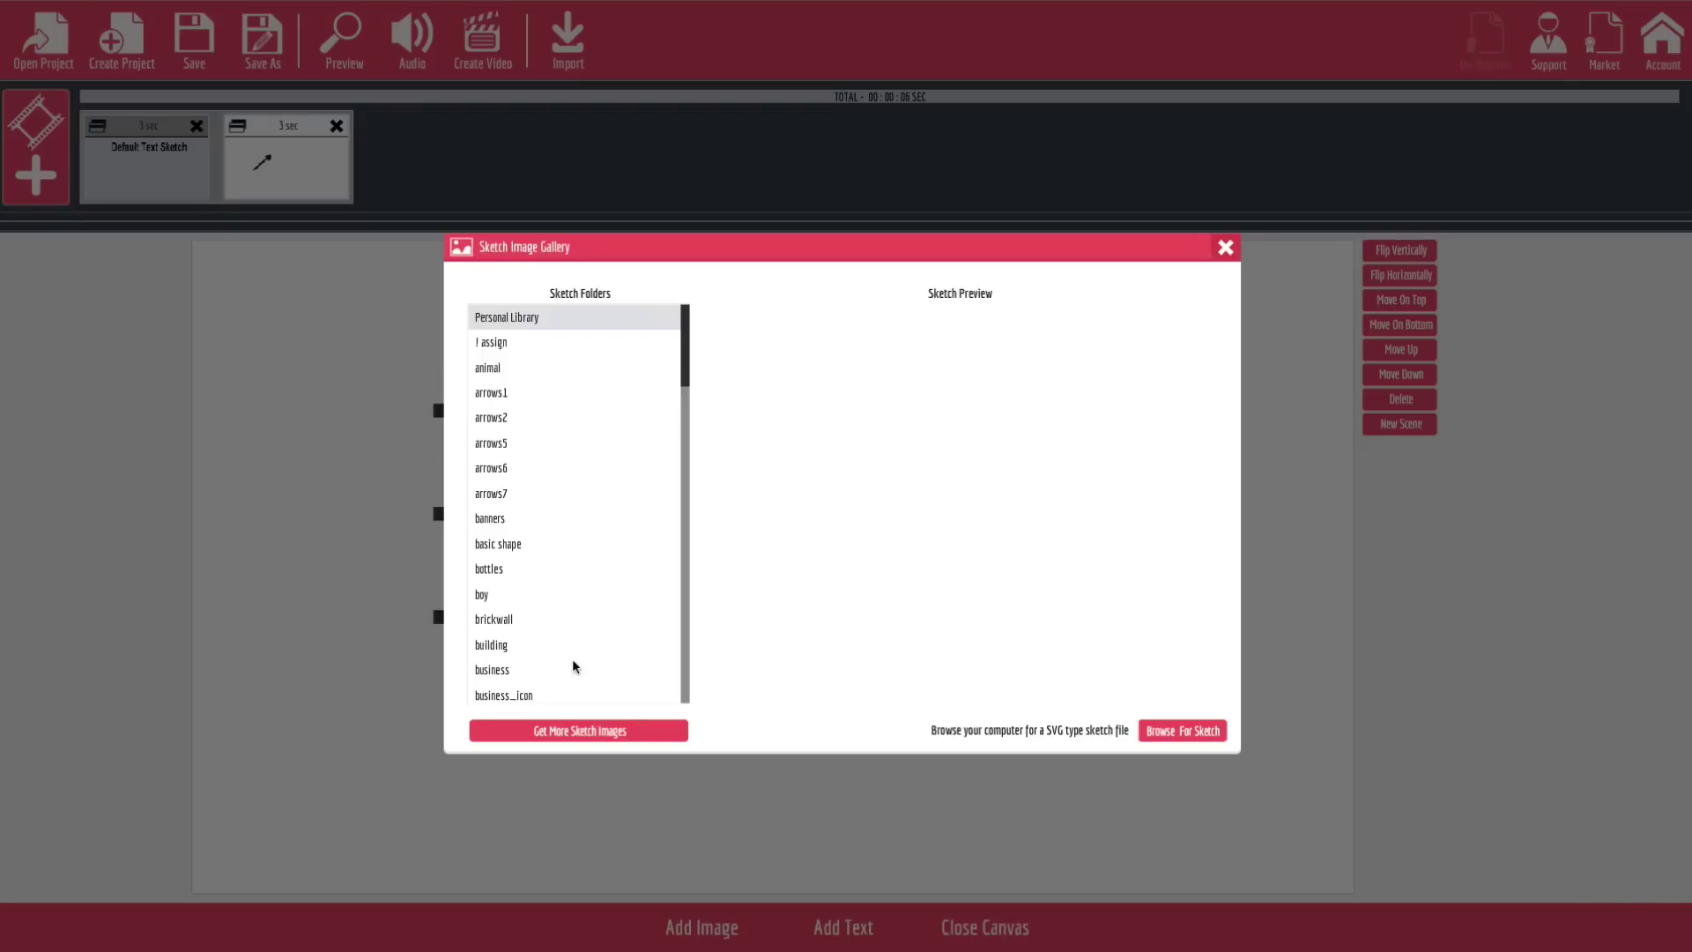
{"action": "scroll", "coordinate": [564, 643], "scroll_direction": "down", "scroll_amount": 3}
{"action": "left_click", "coordinate": [506, 634]}
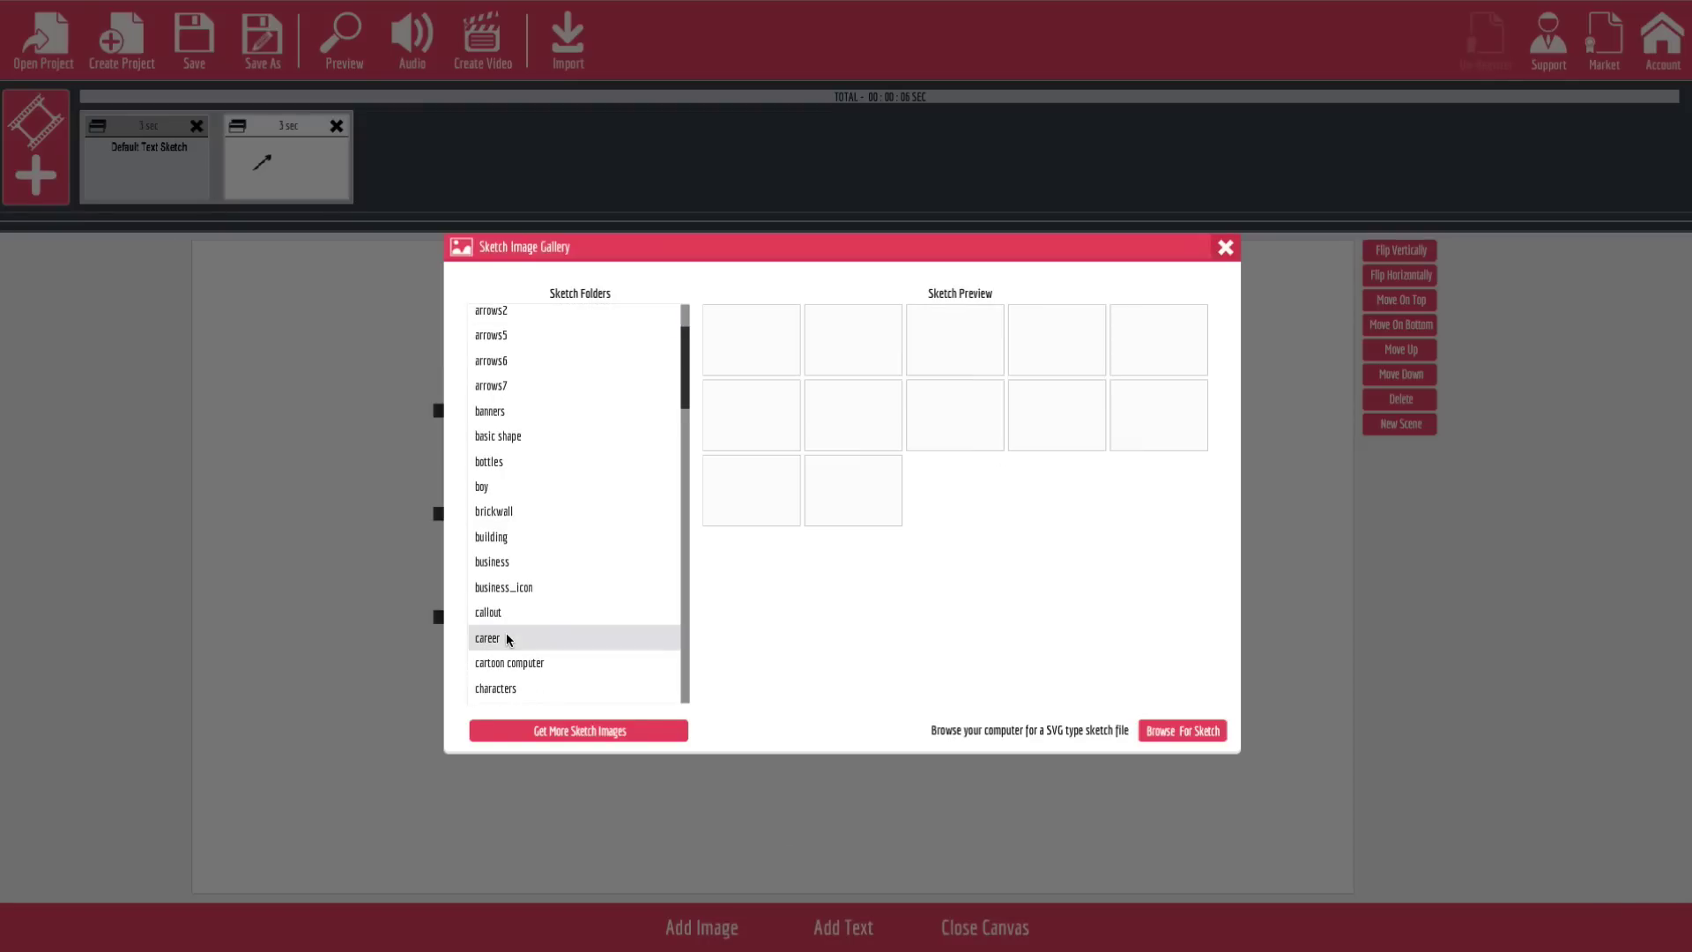
{"action": "left_click", "coordinate": [750, 352]}
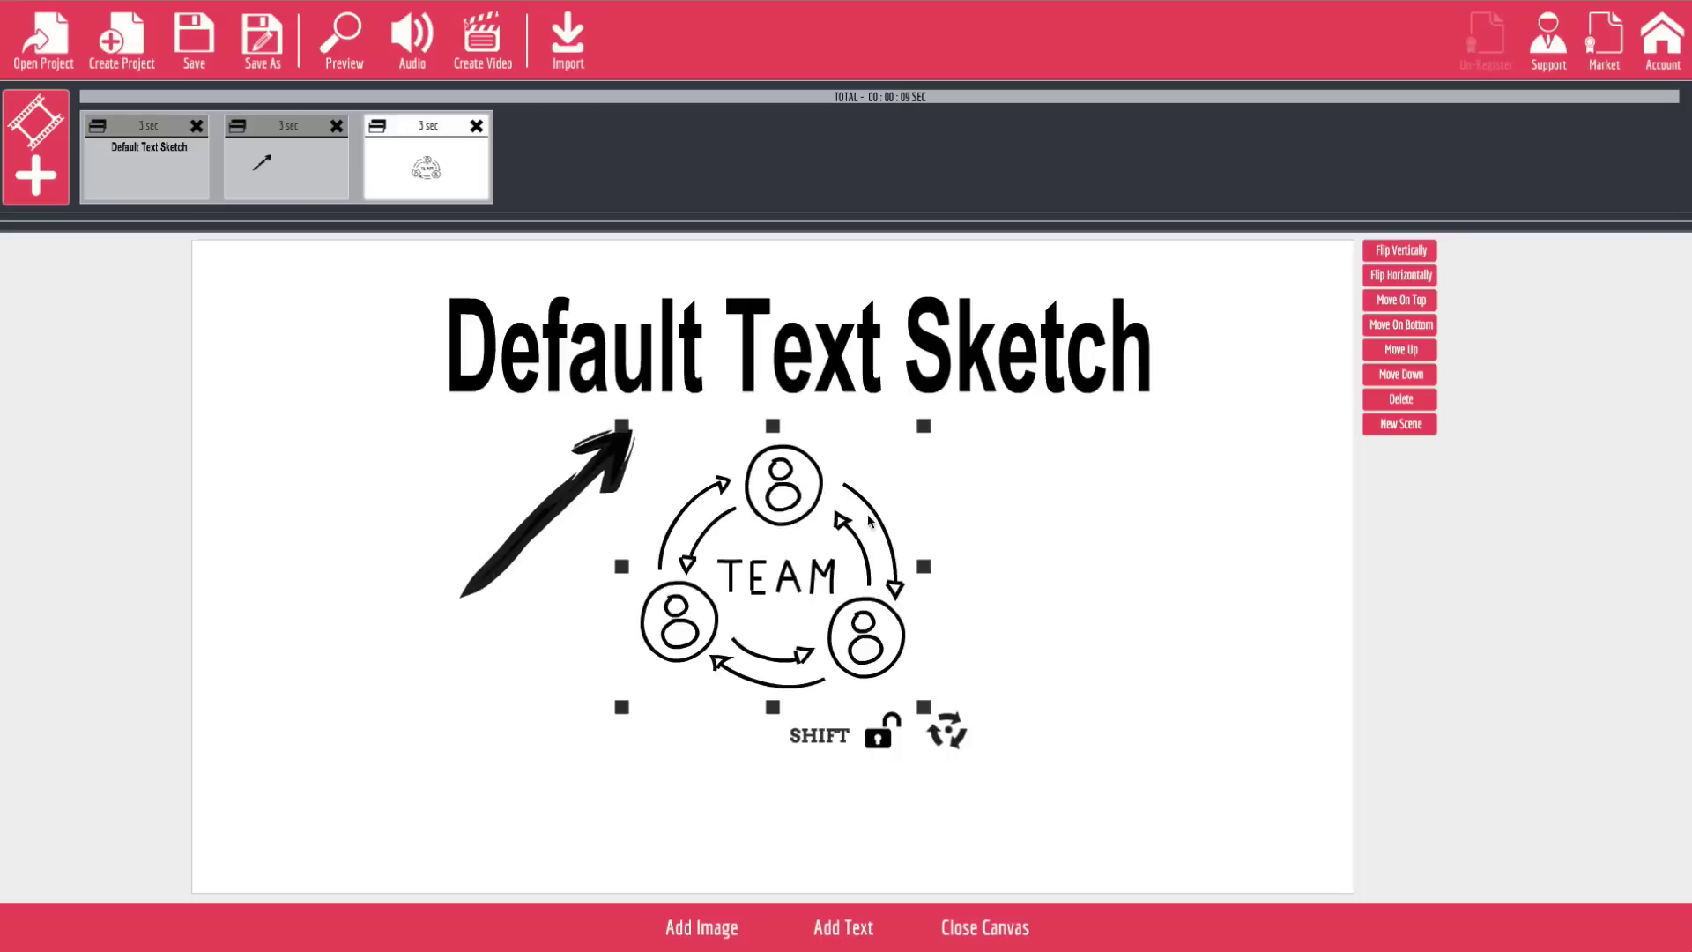
Step: Move the TEAM drawing to the lower-right area of the canvas and preview the whole project
{"action": "mouse_move", "coordinate": [797, 535]}
{"action": "left_mouse_down"}
{"action": "mouse_move", "coordinate": [900, 568]}
{"action": "mouse_move", "coordinate": [1091, 580]}
{"action": "left_mouse_up"}
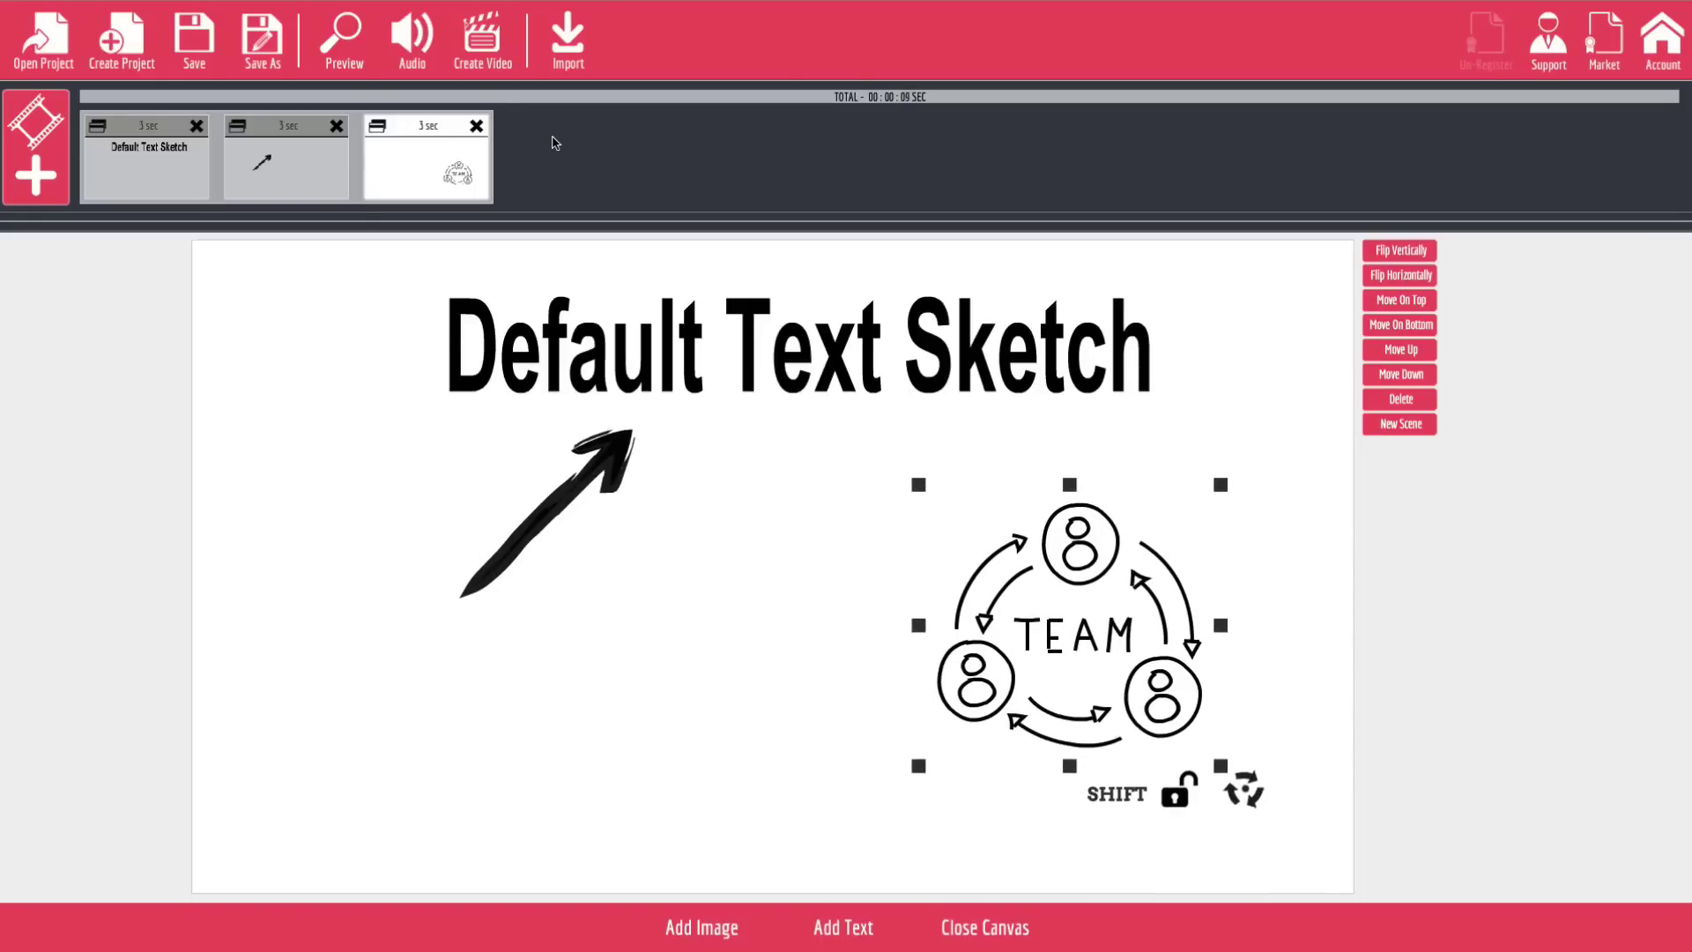
{"action": "left_click", "coordinate": [337, 46]}
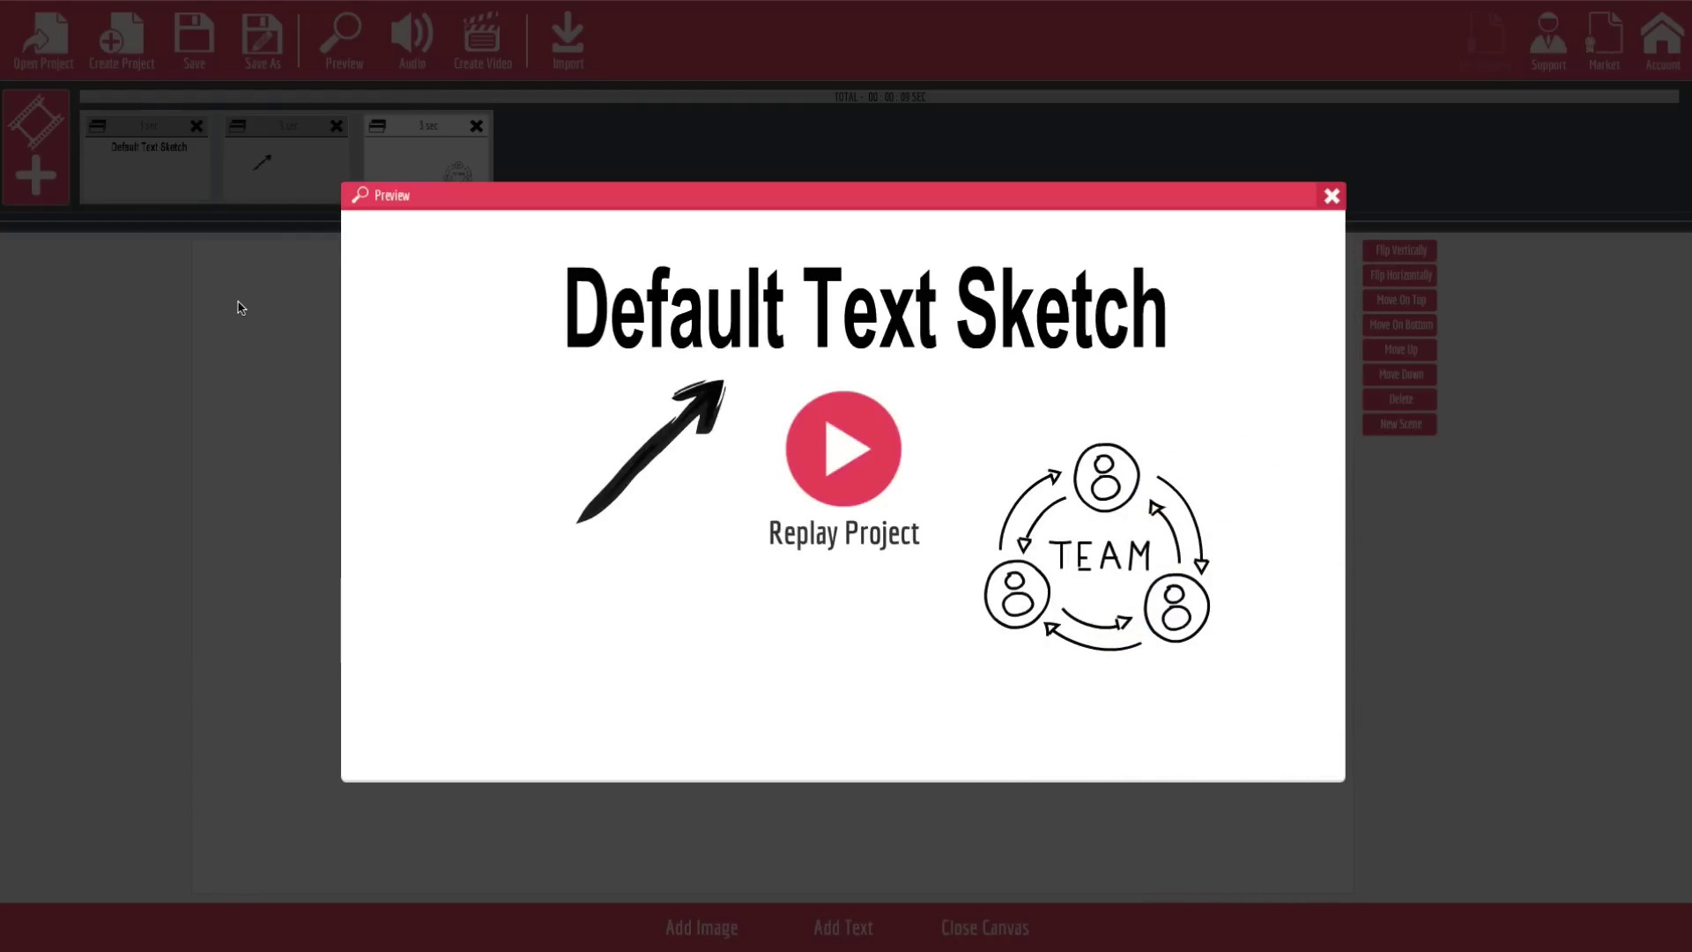
{"action": "left_click", "coordinate": [1330, 195]}
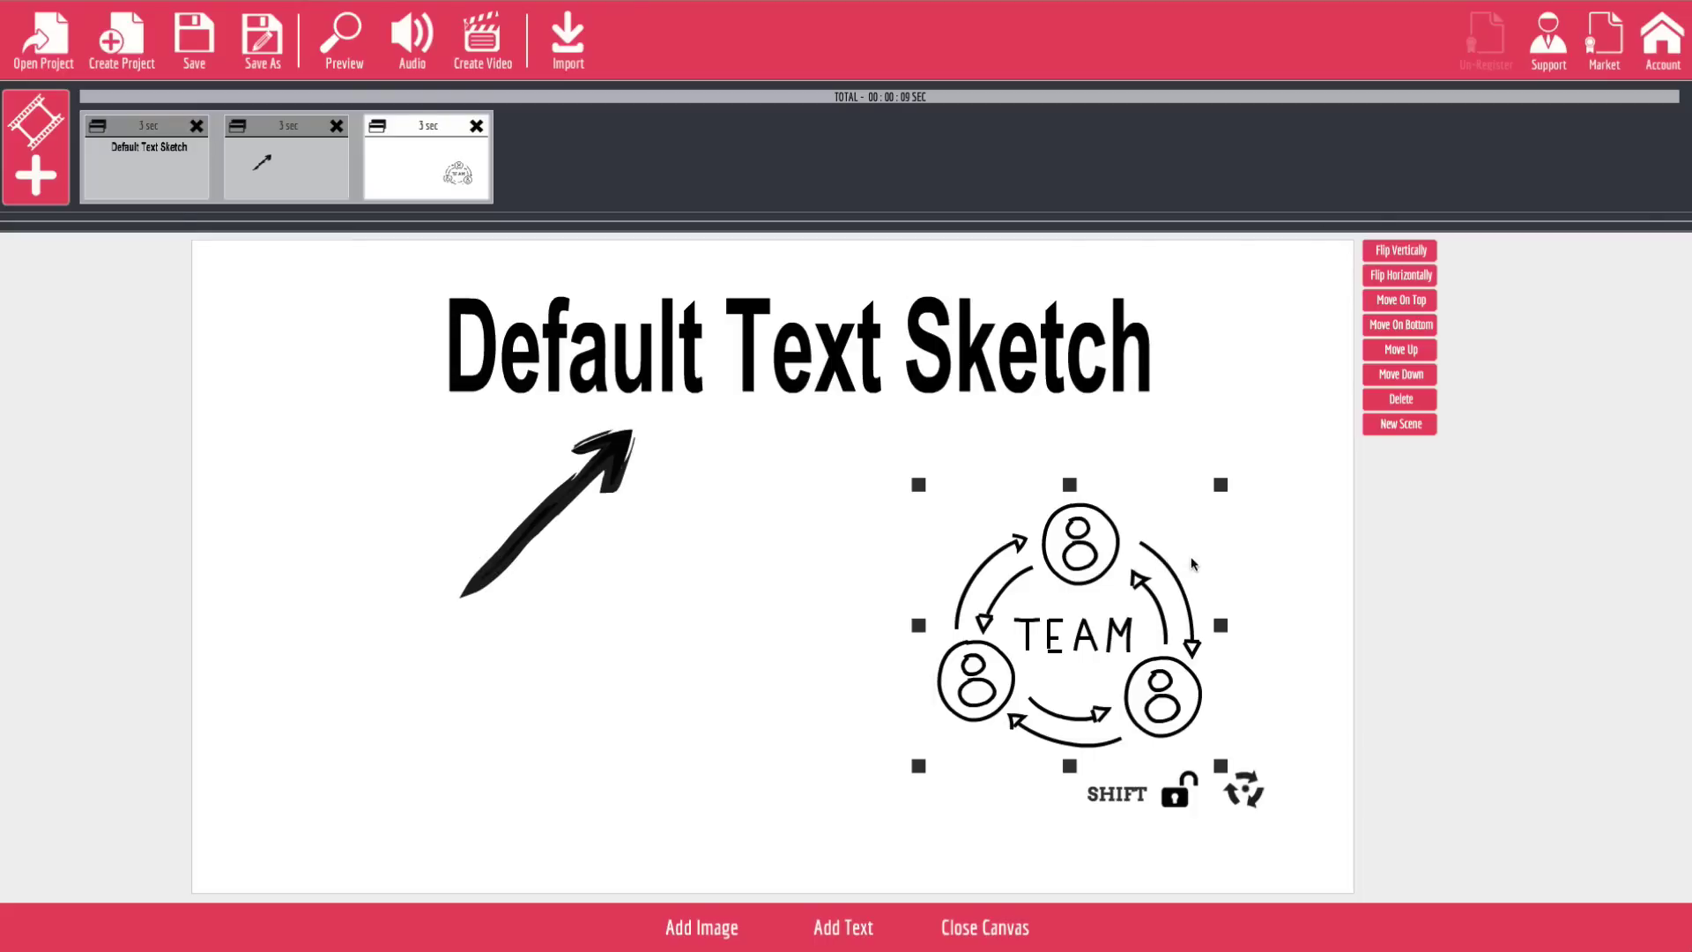
Step: Change the font family of the Default Text Sketch text to Alegreya
{"action": "left_click", "coordinate": [692, 377]}
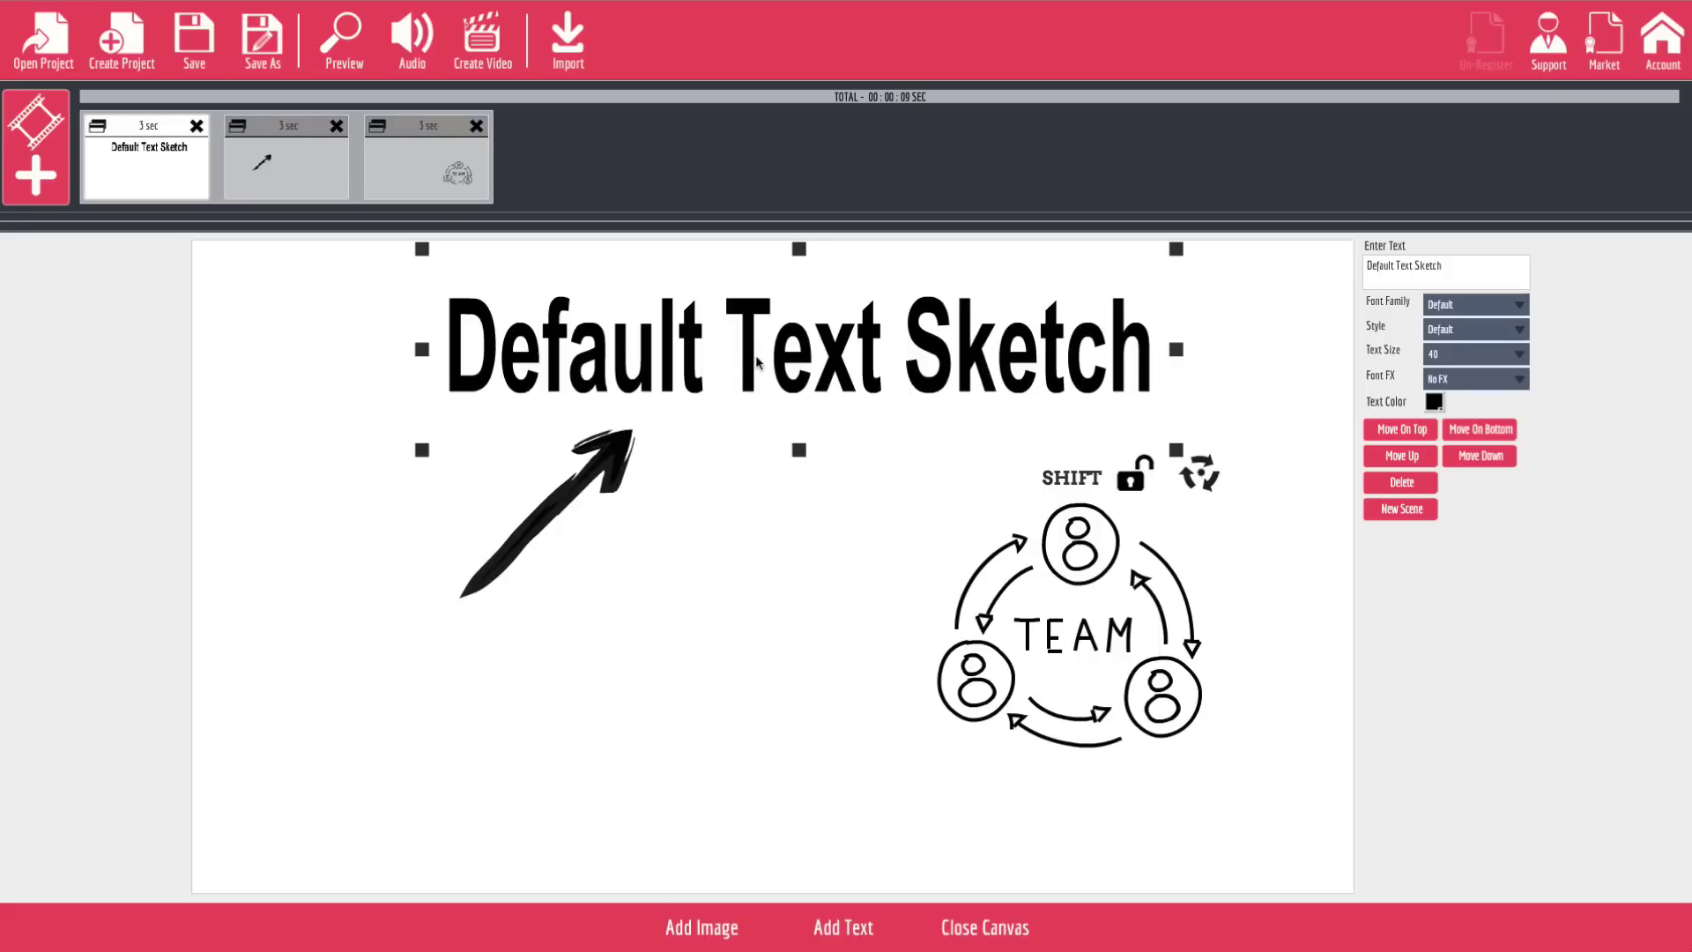
{"action": "left_click", "coordinate": [1494, 308]}
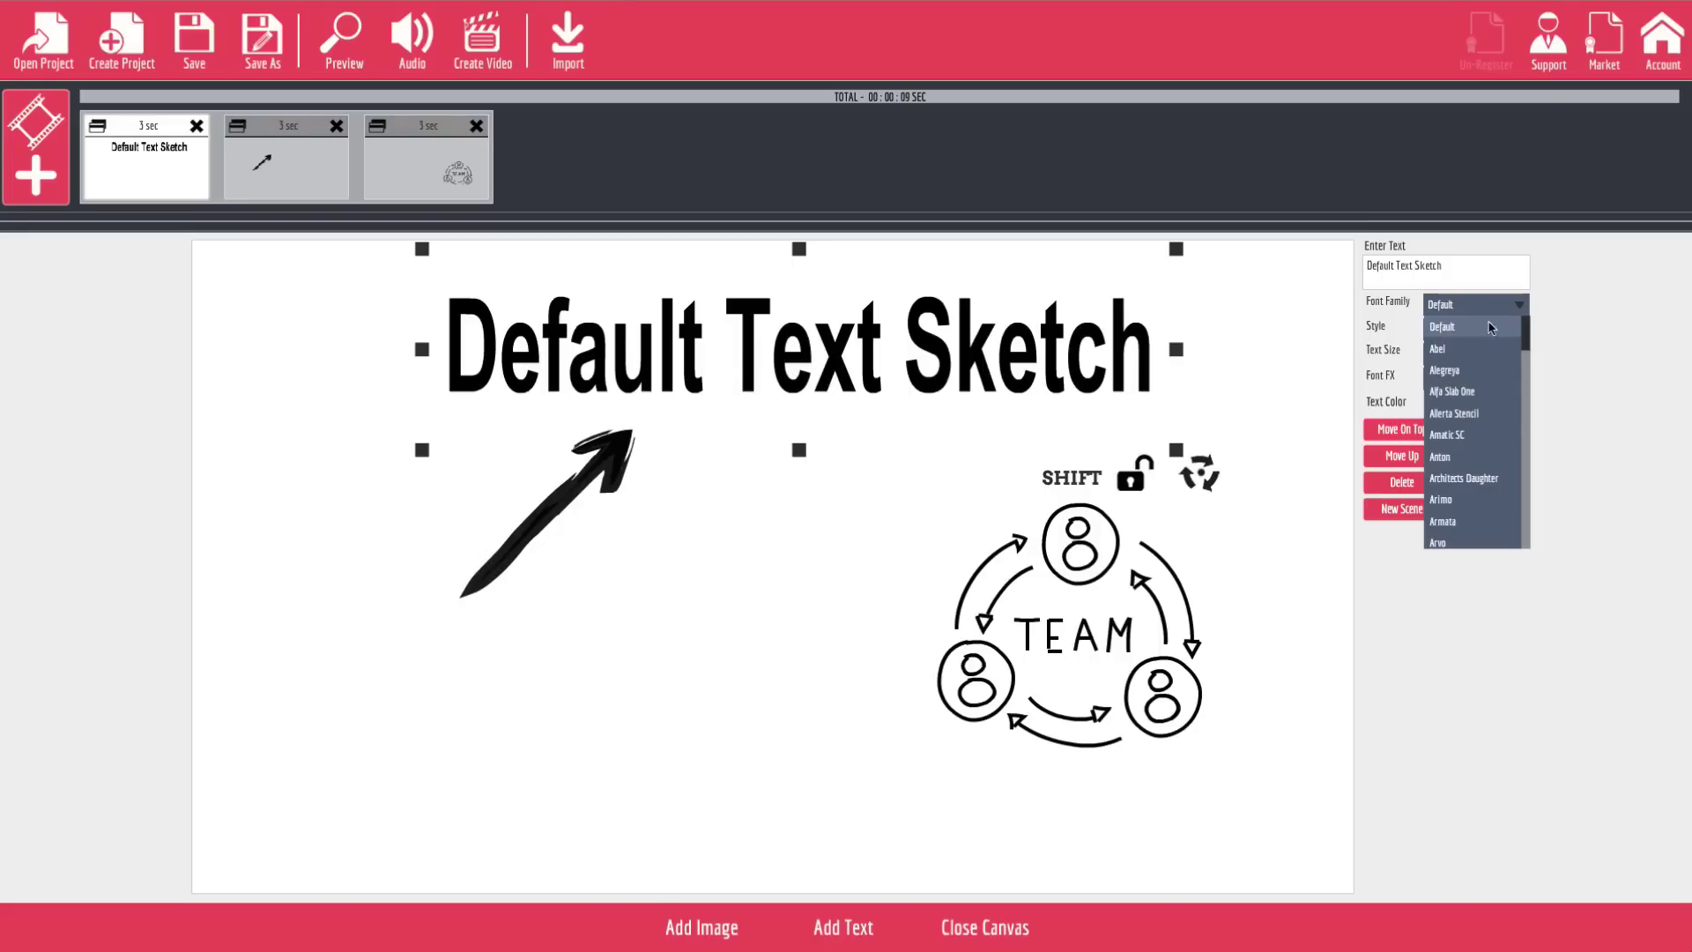
{"action": "left_click", "coordinate": [1458, 370]}
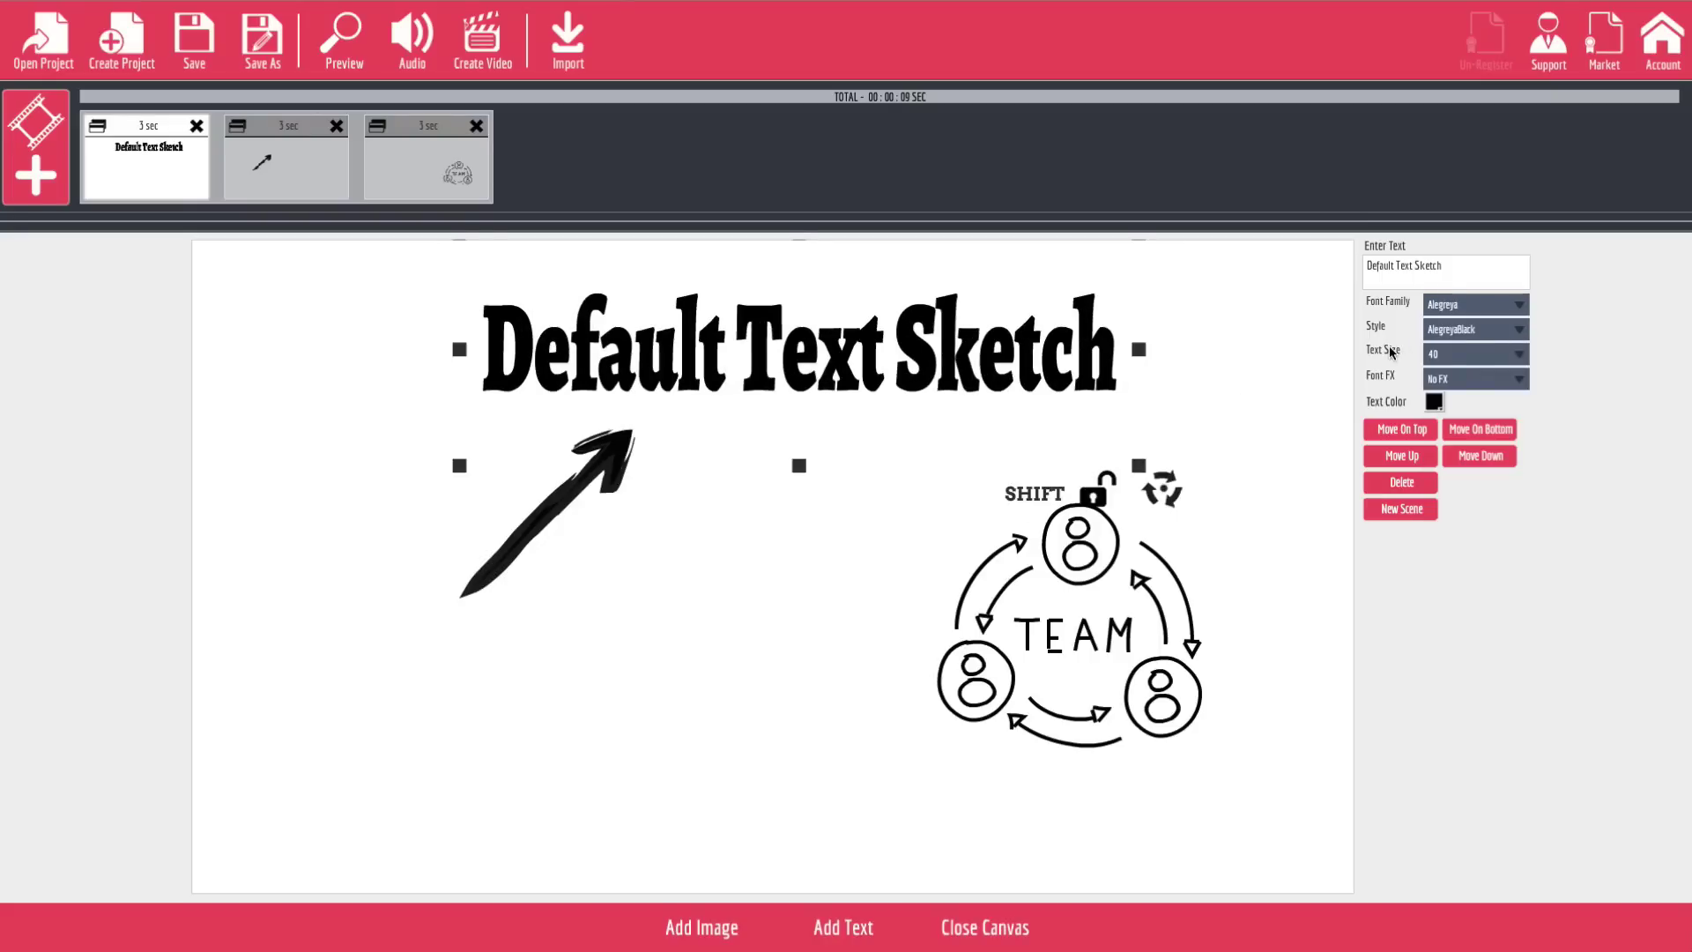
Step: Try the Dark Bloom, Light Bloom, Soften Shadow and Black Clone Shift 2 effects on the text sketch, and restore No FX
{"action": "left_click", "coordinate": [1450, 378]}
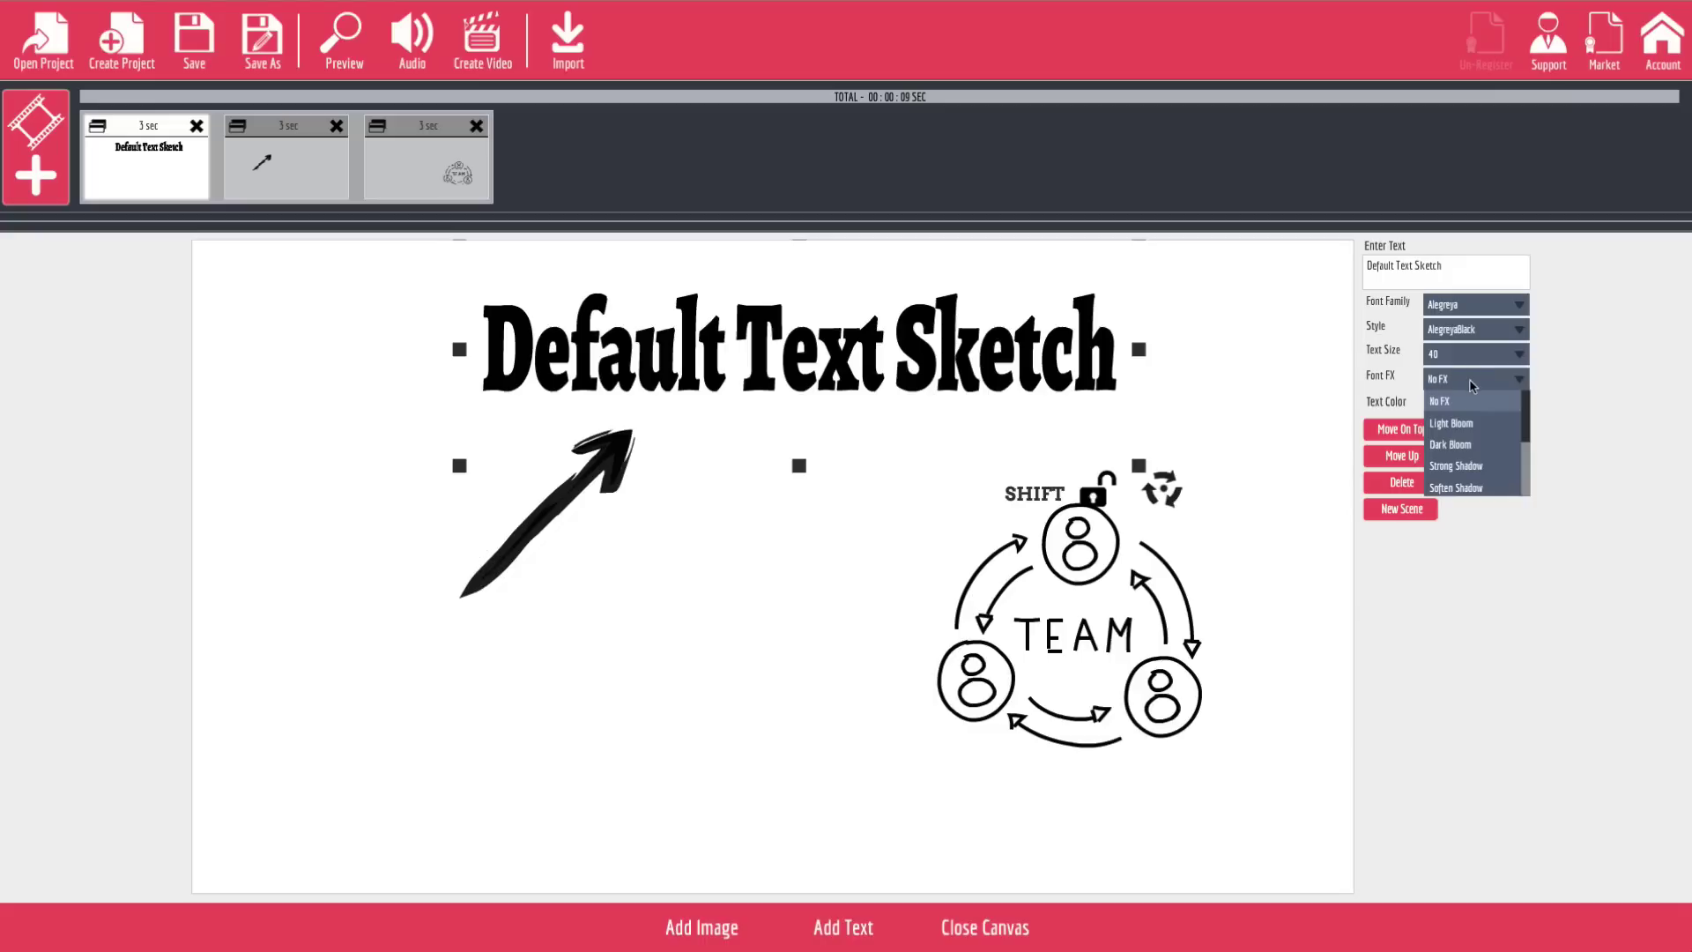
{"action": "left_click", "coordinate": [1466, 449]}
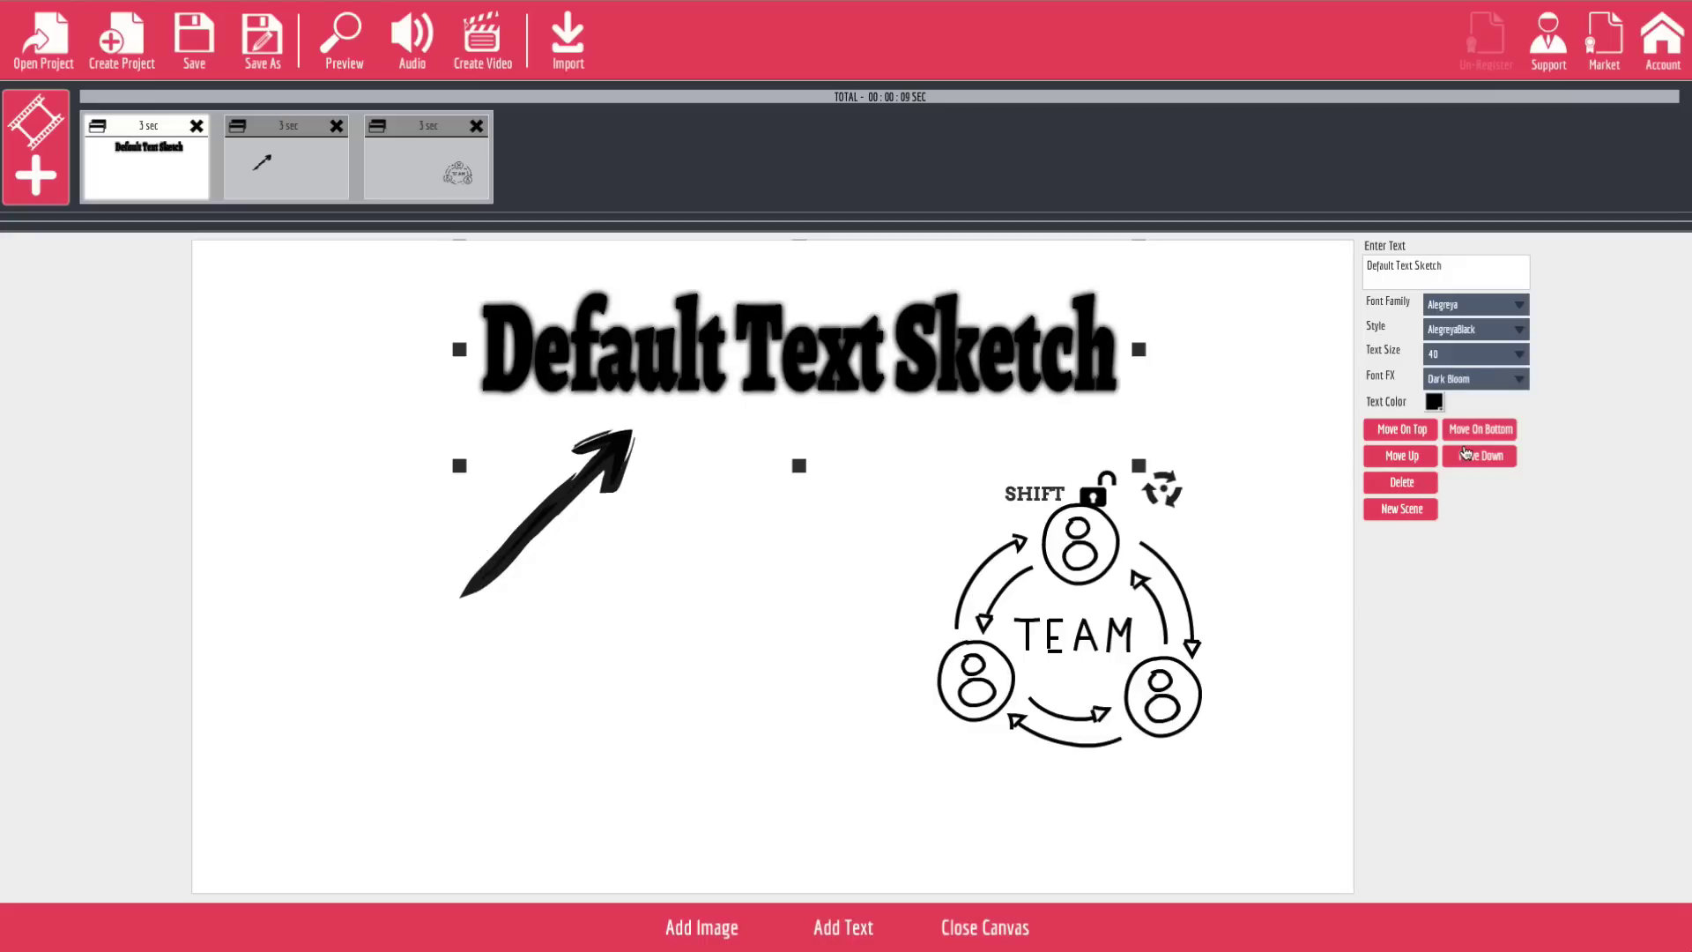
{"action": "left_click", "coordinate": [1480, 377]}
{"action": "left_click", "coordinate": [1469, 432]}
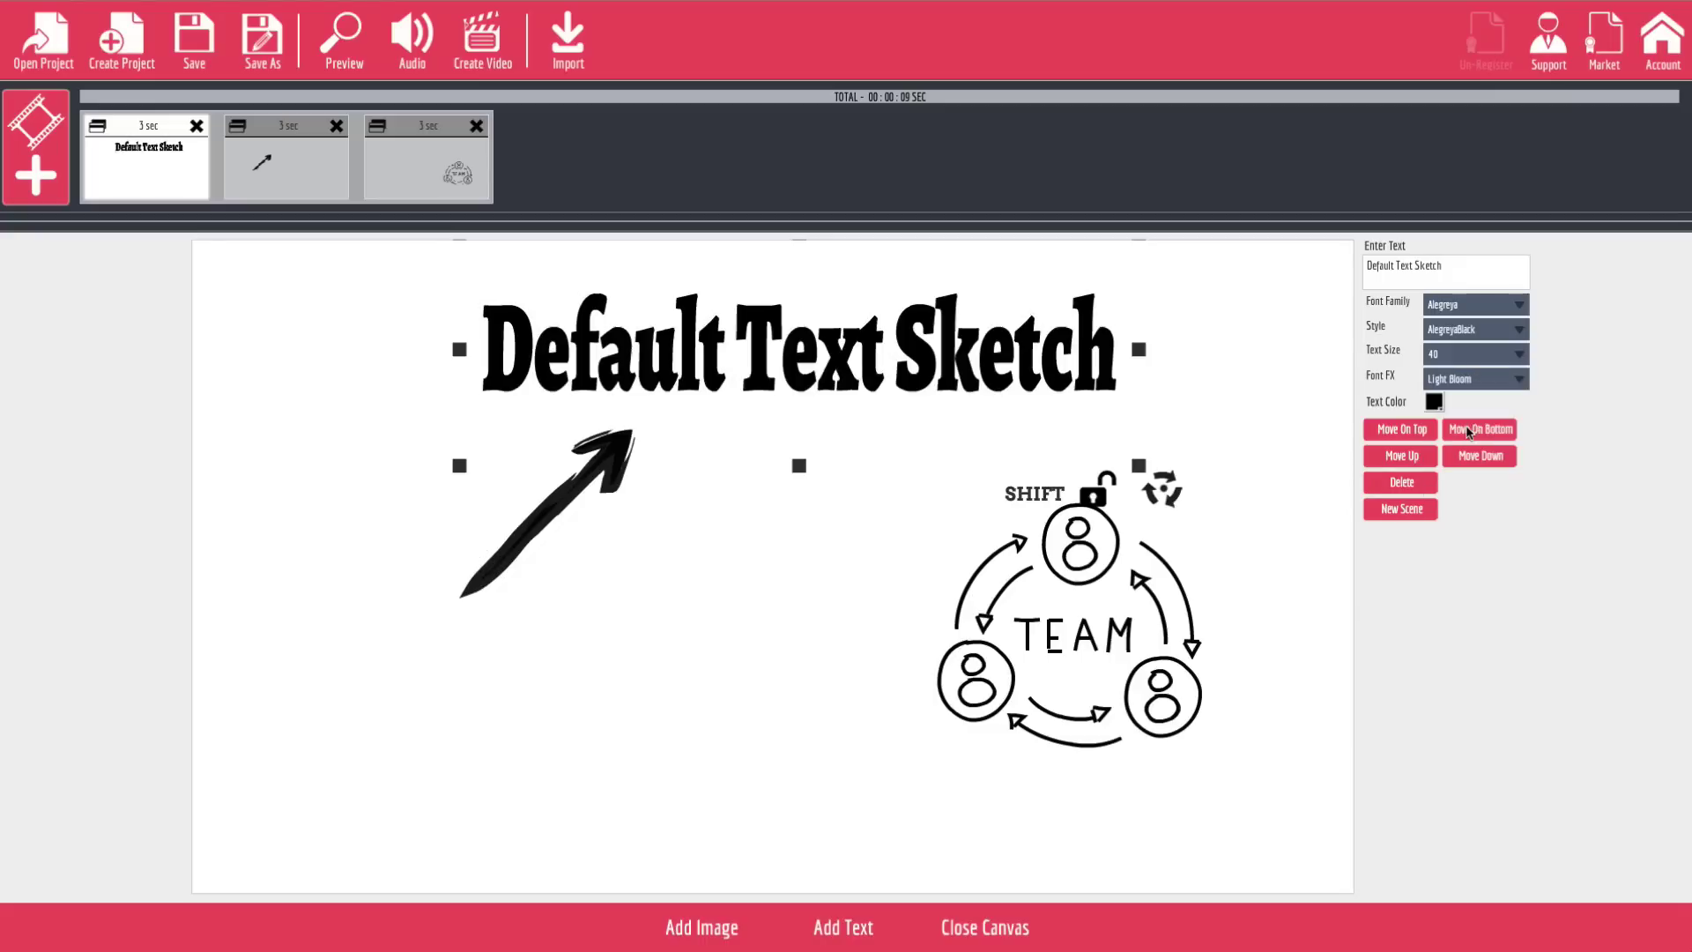
{"action": "left_click", "coordinate": [1476, 381]}
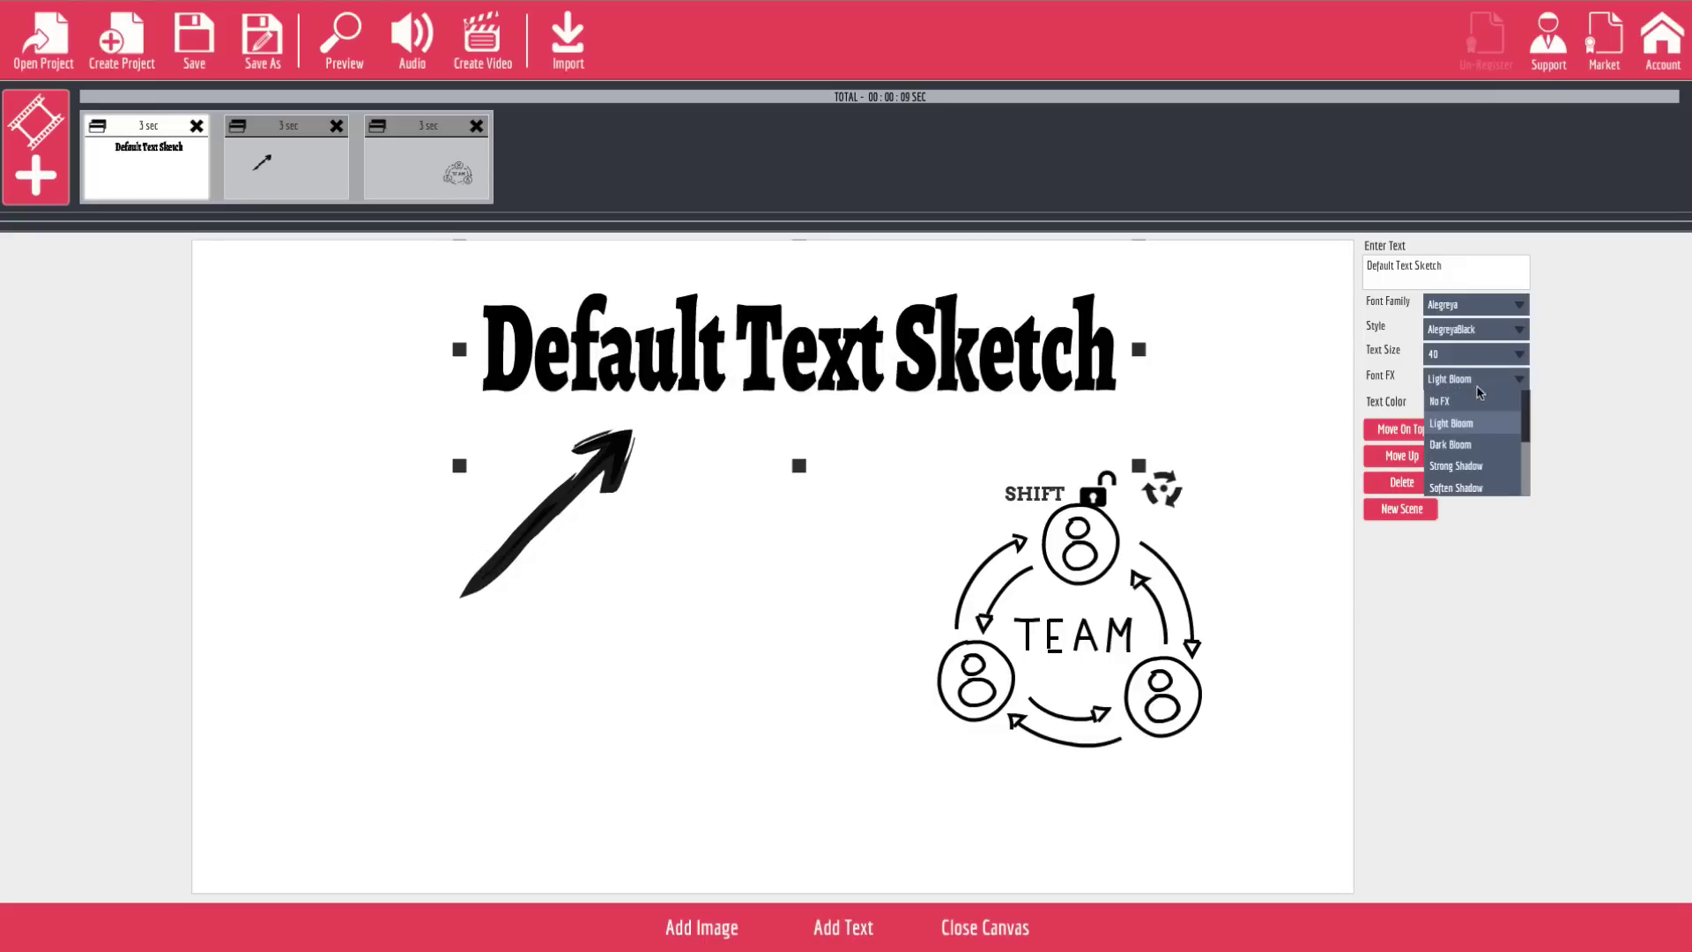
{"action": "left_click", "coordinate": [1478, 488]}
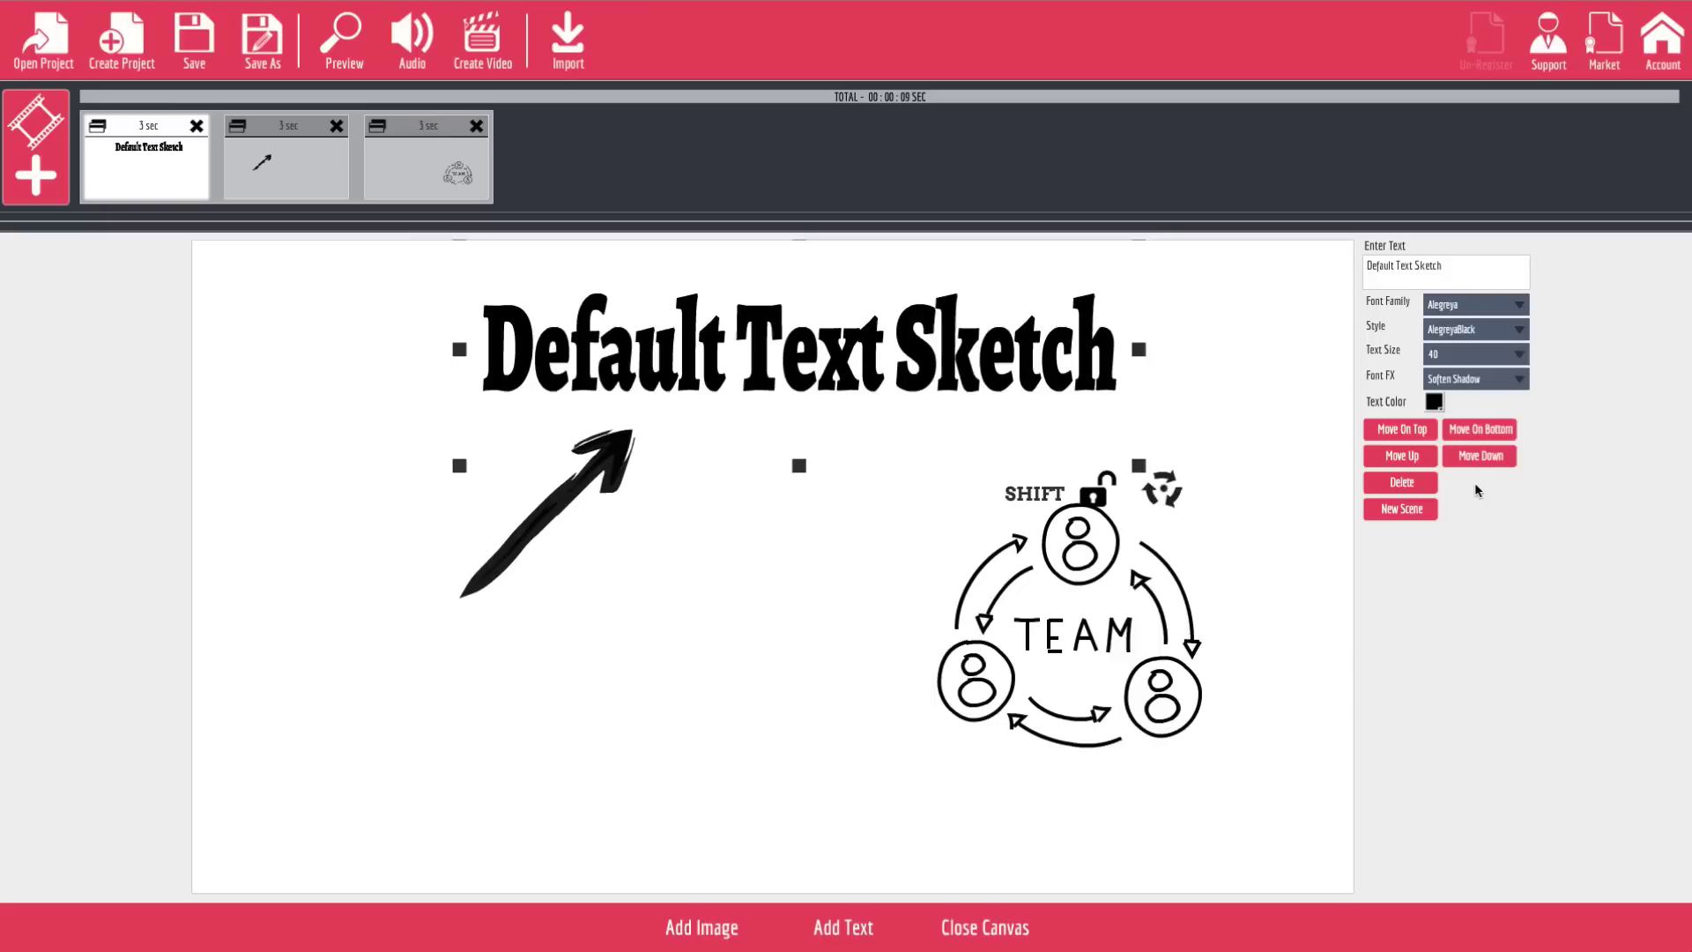
{"action": "left_click", "coordinate": [1473, 379]}
{"action": "scroll", "coordinate": [1473, 467], "scroll_direction": "down", "scroll_amount": 2}
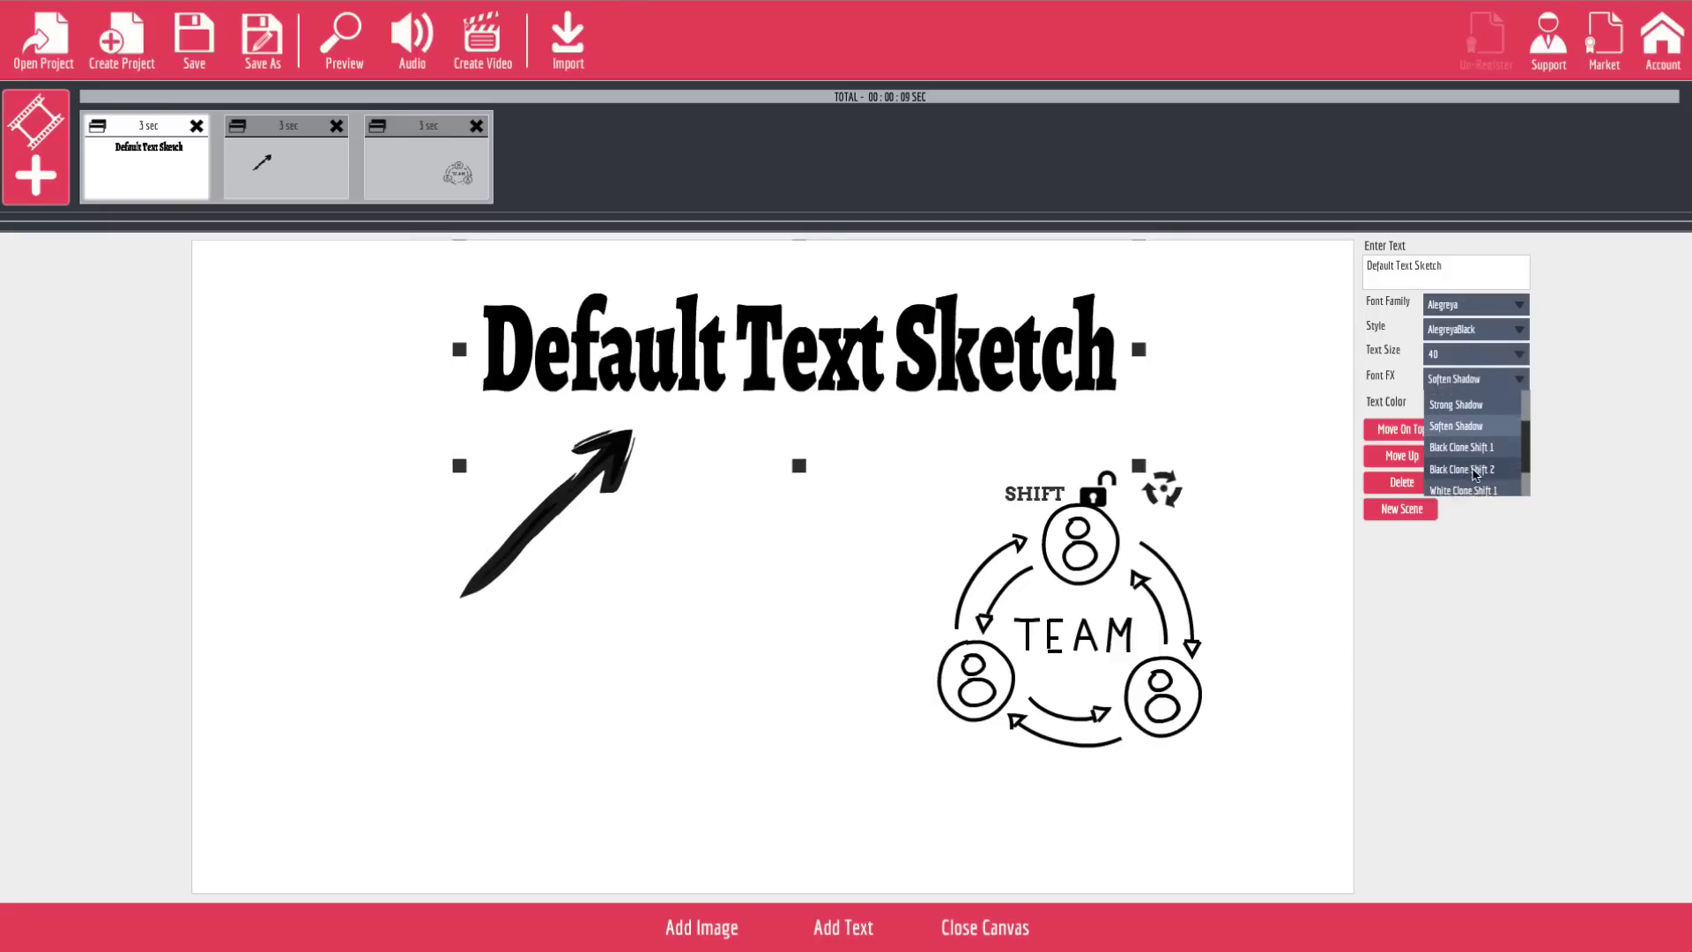
{"action": "scroll", "coordinate": [1474, 474], "scroll_direction": "down", "scroll_amount": 1}
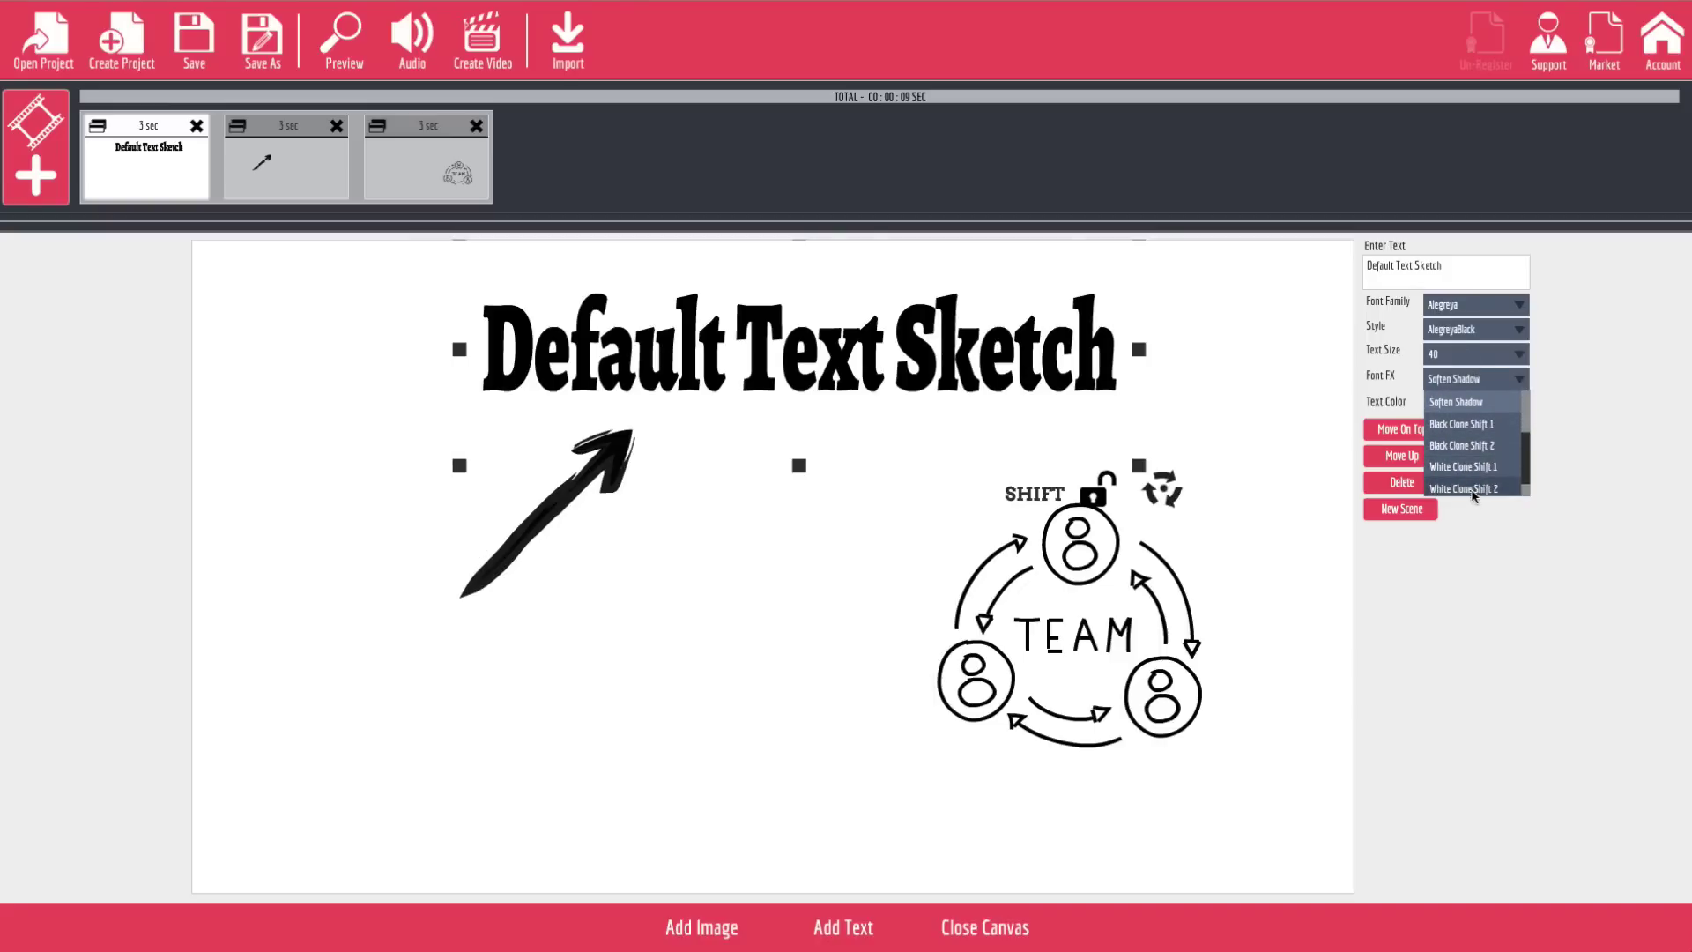
{"action": "left_click", "coordinate": [1471, 446]}
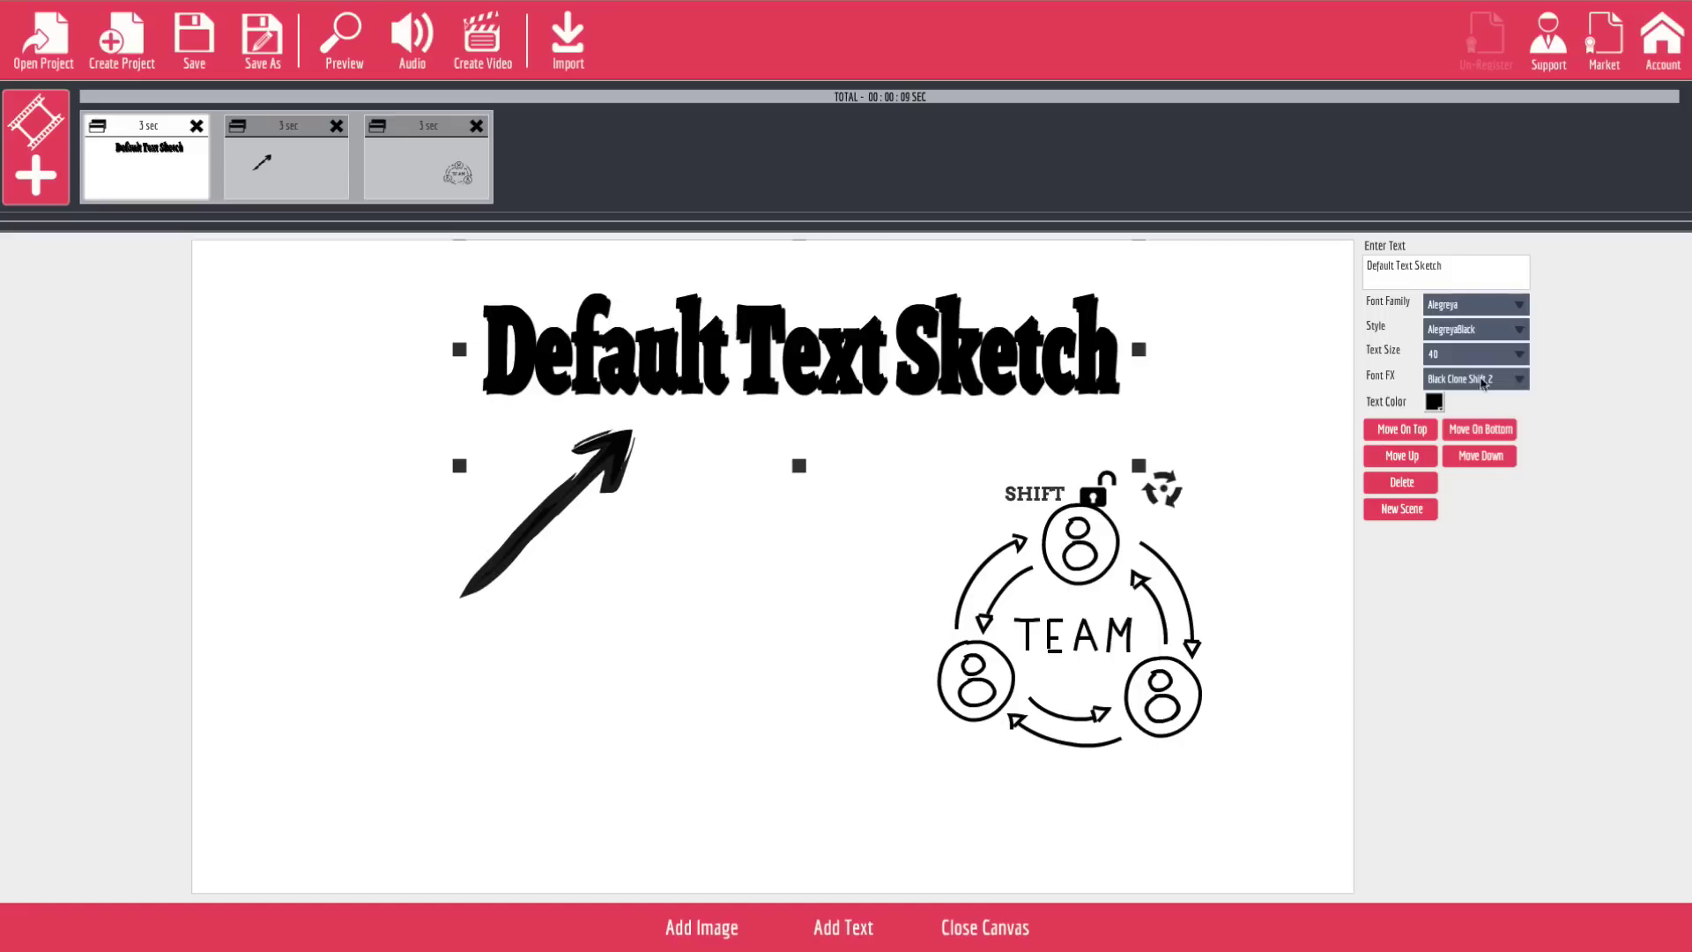
{"action": "left_click", "coordinate": [1522, 385]}
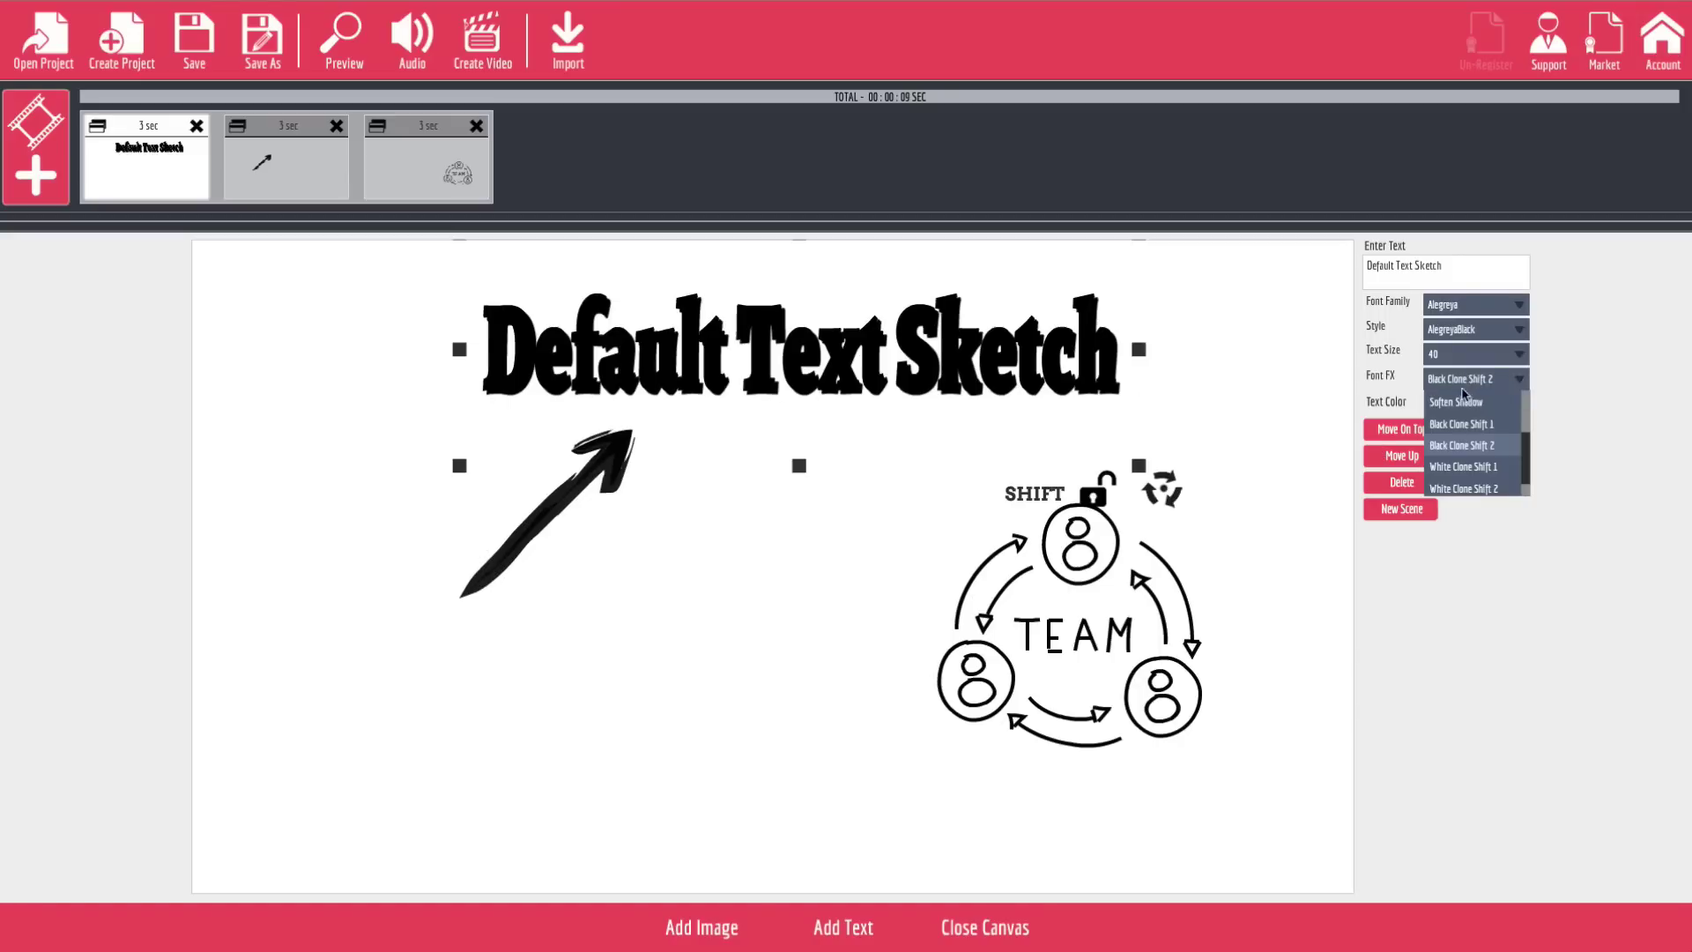
{"action": "scroll", "coordinate": [1464, 414], "scroll_direction": "up", "scroll_amount": 3}
{"action": "left_click", "coordinate": [1460, 410]}
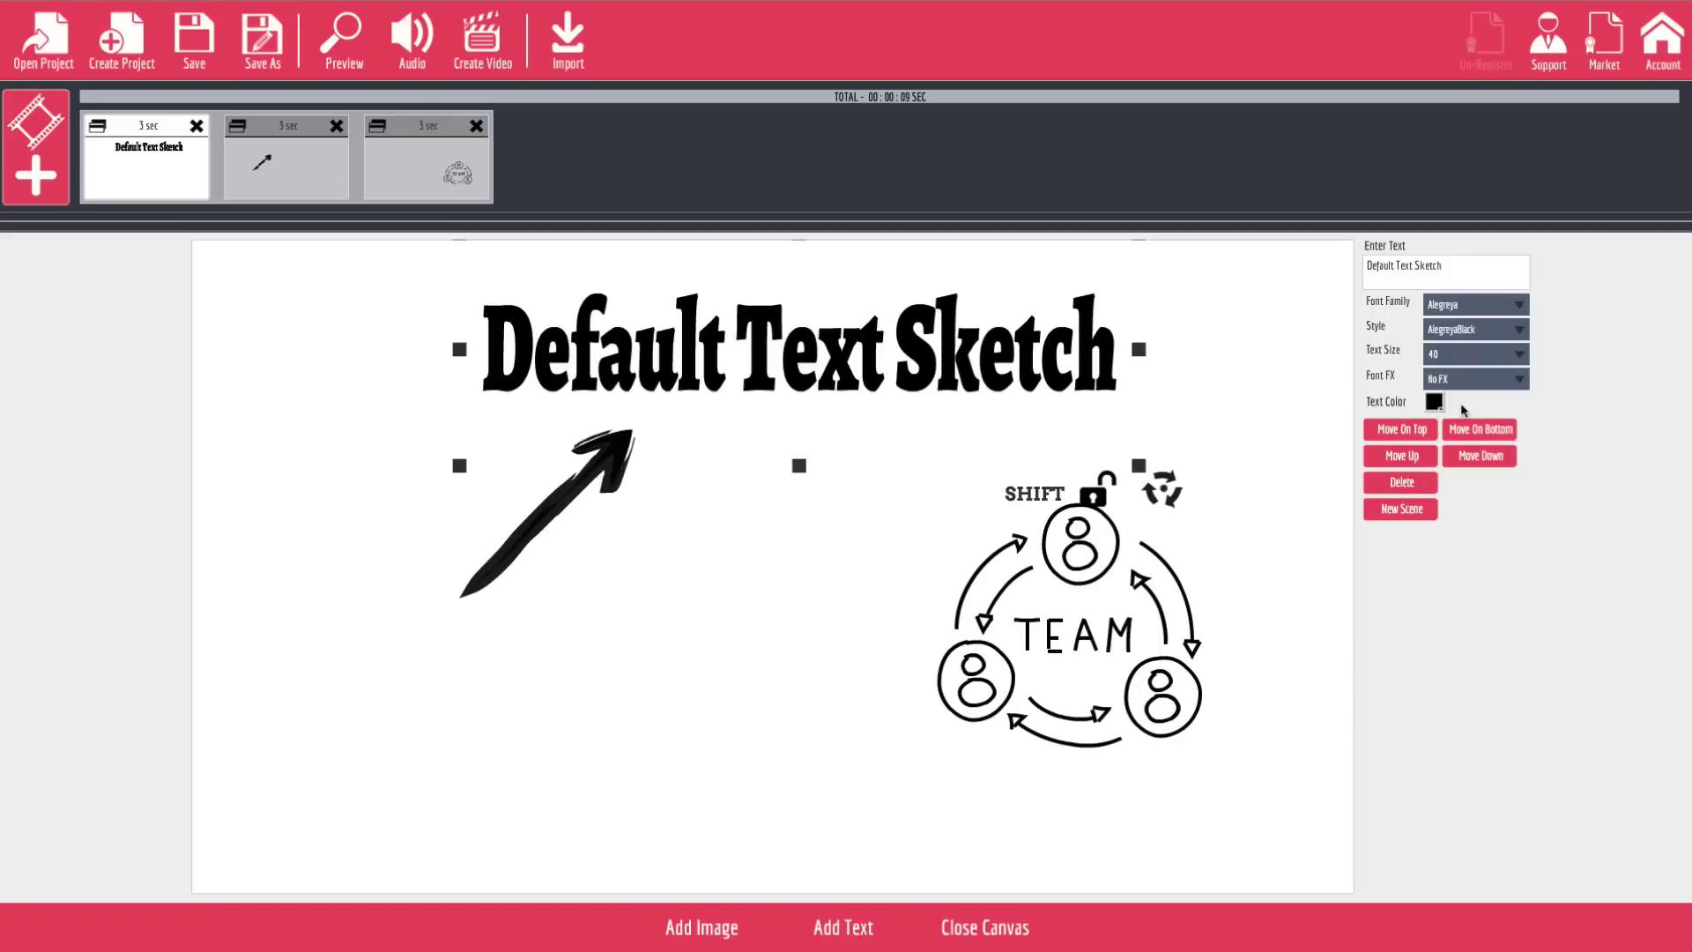
Step: Set the text sketch's font style to AlegreyaBlackItalic
{"action": "left_click", "coordinate": [1472, 357]}
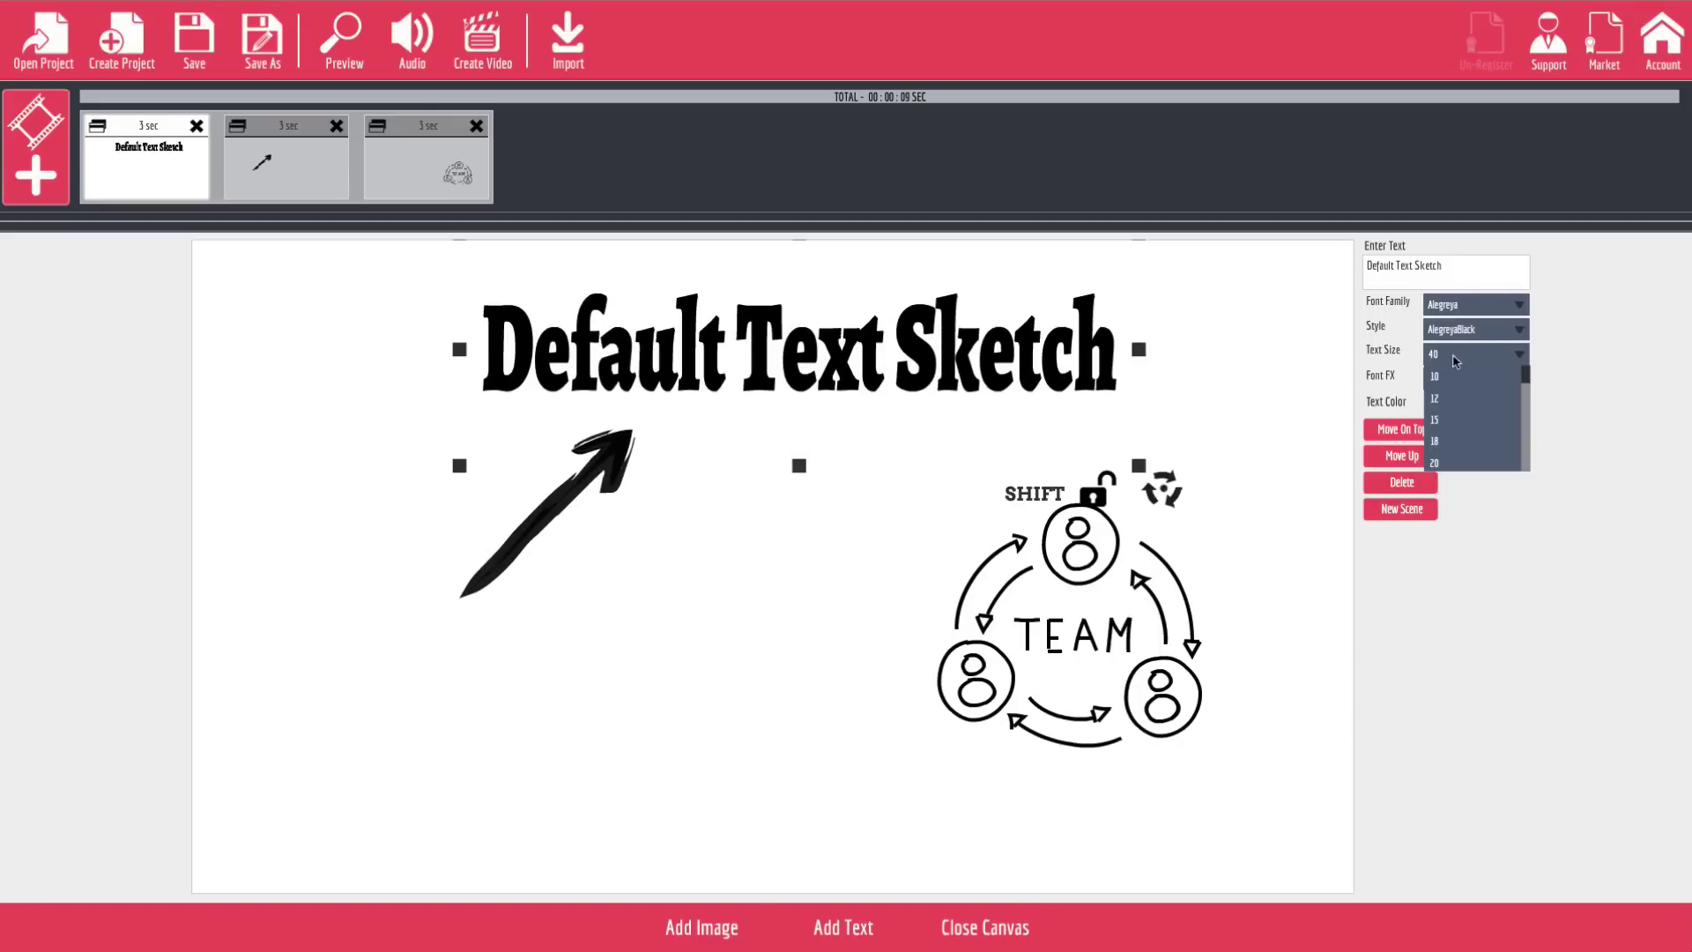
{"action": "left_click", "coordinate": [1408, 340]}
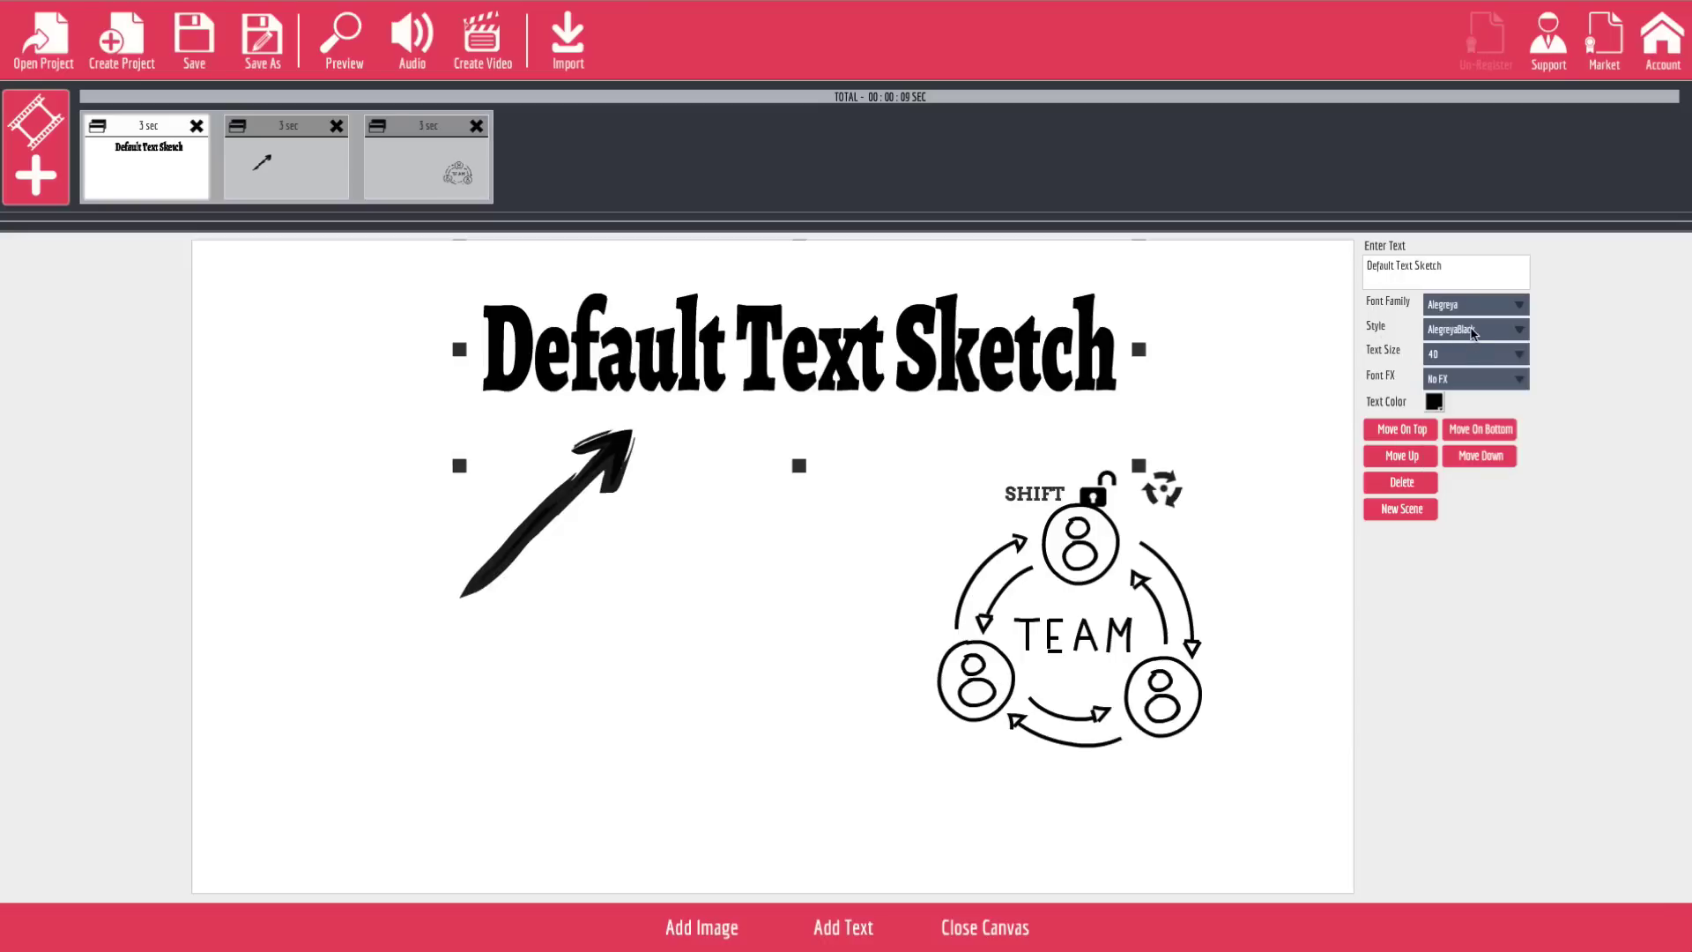
{"action": "left_click", "coordinate": [1471, 333]}
{"action": "left_click", "coordinate": [1480, 381]}
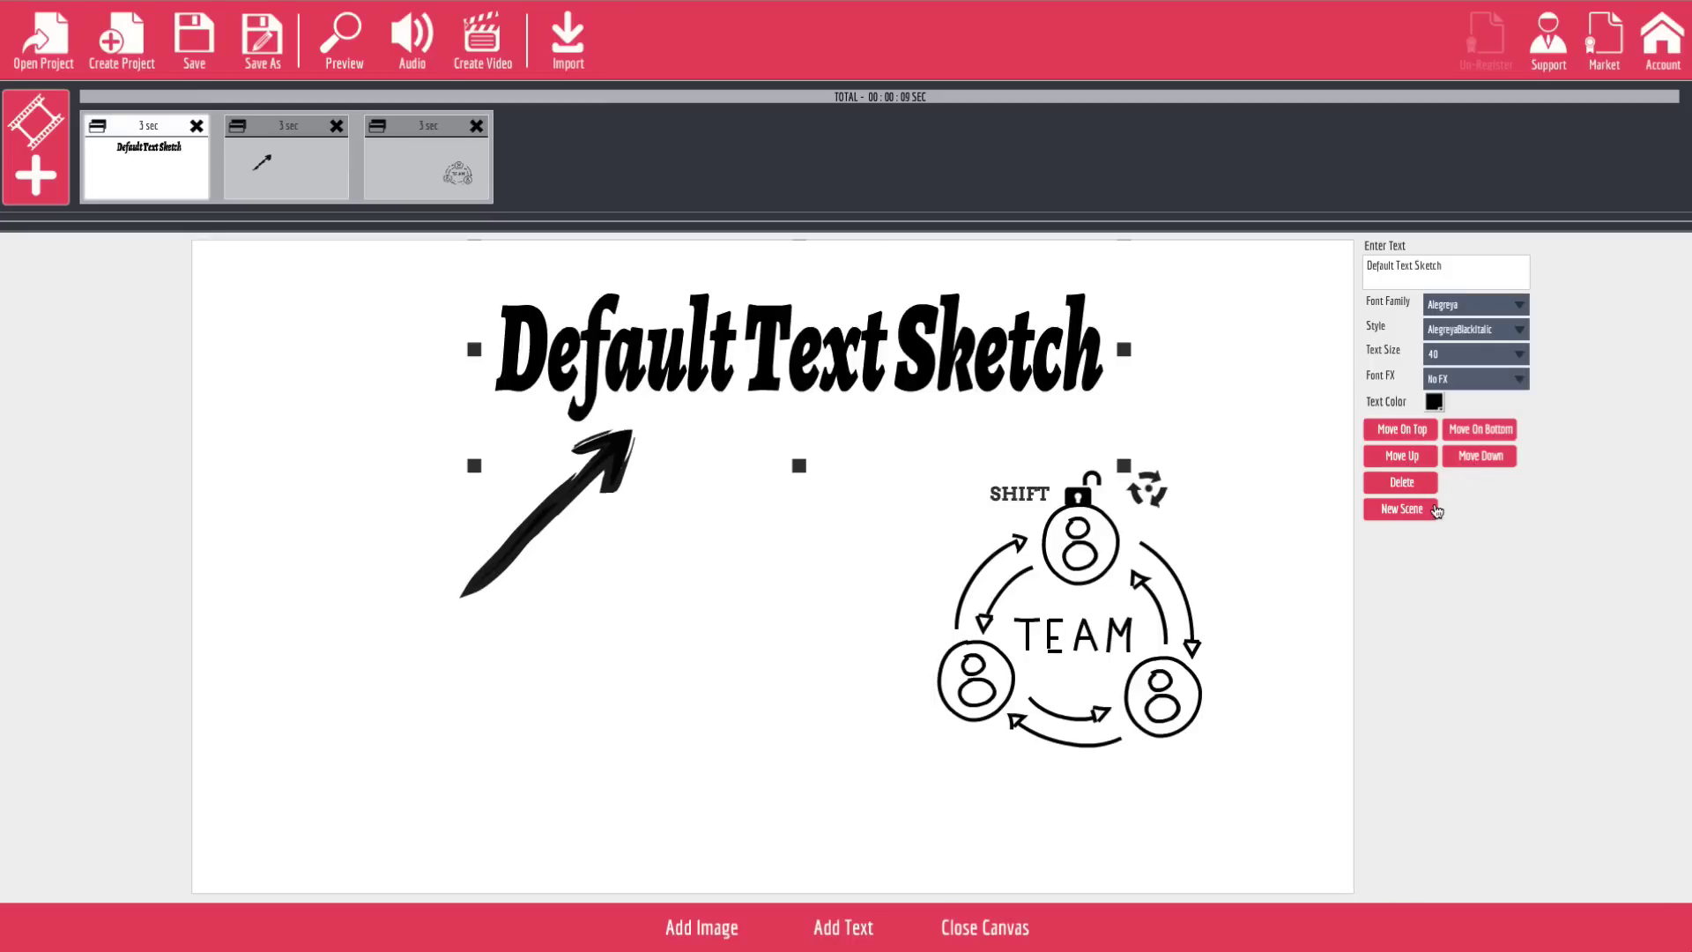
Step: Flip the arrow sketch vertically and horizontally on the canvas, and return it to its up-right orientation
{"action": "left_click", "coordinate": [593, 492]}
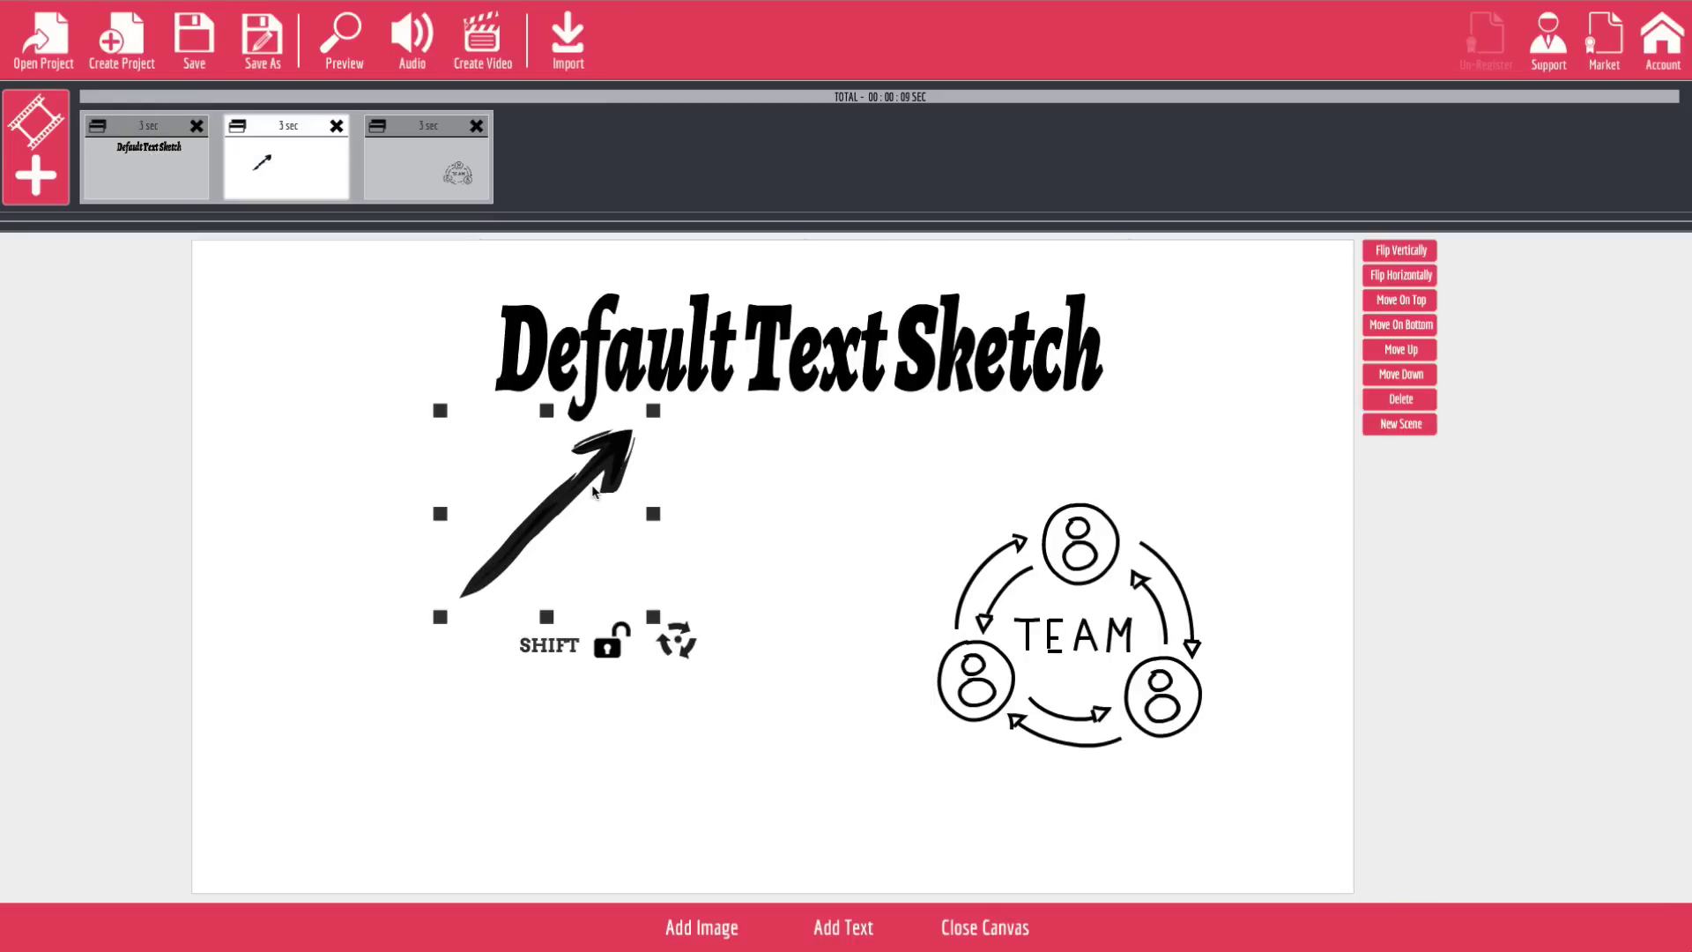
{"action": "left_click", "coordinate": [1413, 254]}
{"action": "left_click", "coordinate": [1413, 254]}
{"action": "left_click", "coordinate": [1413, 255]}
{"action": "left_click", "coordinate": [1413, 255]}
{"action": "left_click", "coordinate": [1425, 284]}
{"action": "left_click", "coordinate": [1424, 283]}
Step: Nudge the TEAM drawing slightly up and to the left, and close the canvas
{"action": "left_click", "coordinate": [1137, 600]}
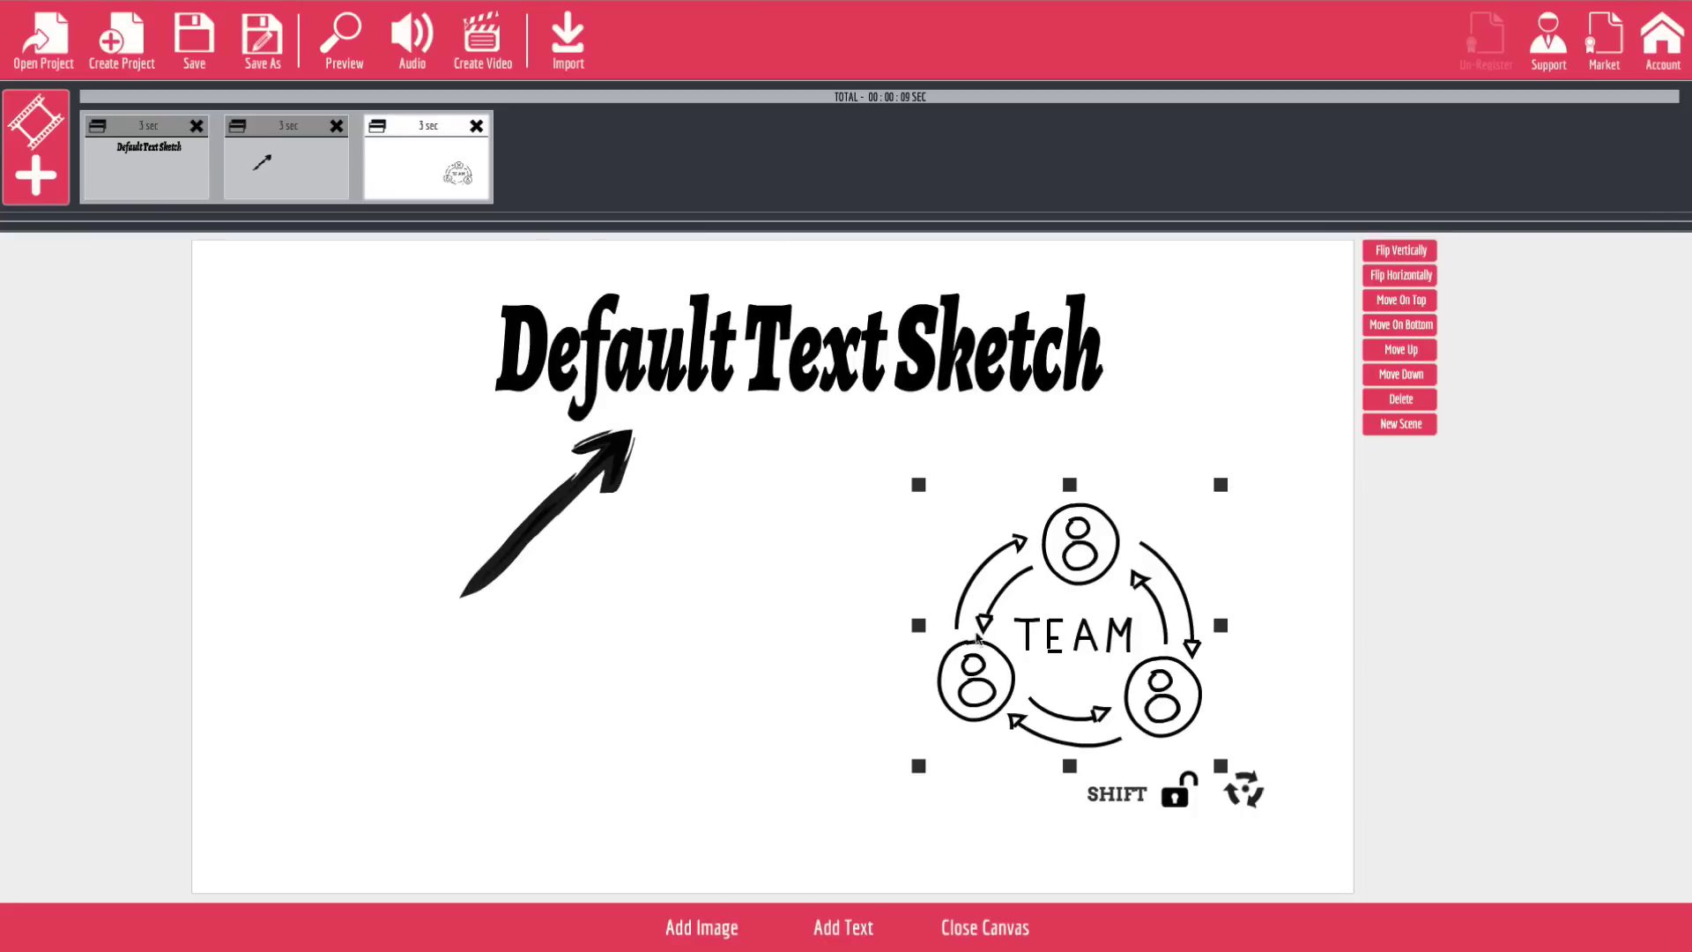
{"action": "mouse_move", "coordinate": [1040, 586]}
{"action": "left_mouse_down"}
{"action": "mouse_move", "coordinate": [933, 568]}
{"action": "mouse_move", "coordinate": [1040, 570]}
{"action": "mouse_move", "coordinate": [1018, 579]}
{"action": "mouse_move", "coordinate": [1034, 555]}
{"action": "mouse_move", "coordinate": [1026, 577]}
{"action": "left_mouse_up"}
{"action": "left_click", "coordinate": [1309, 772]}
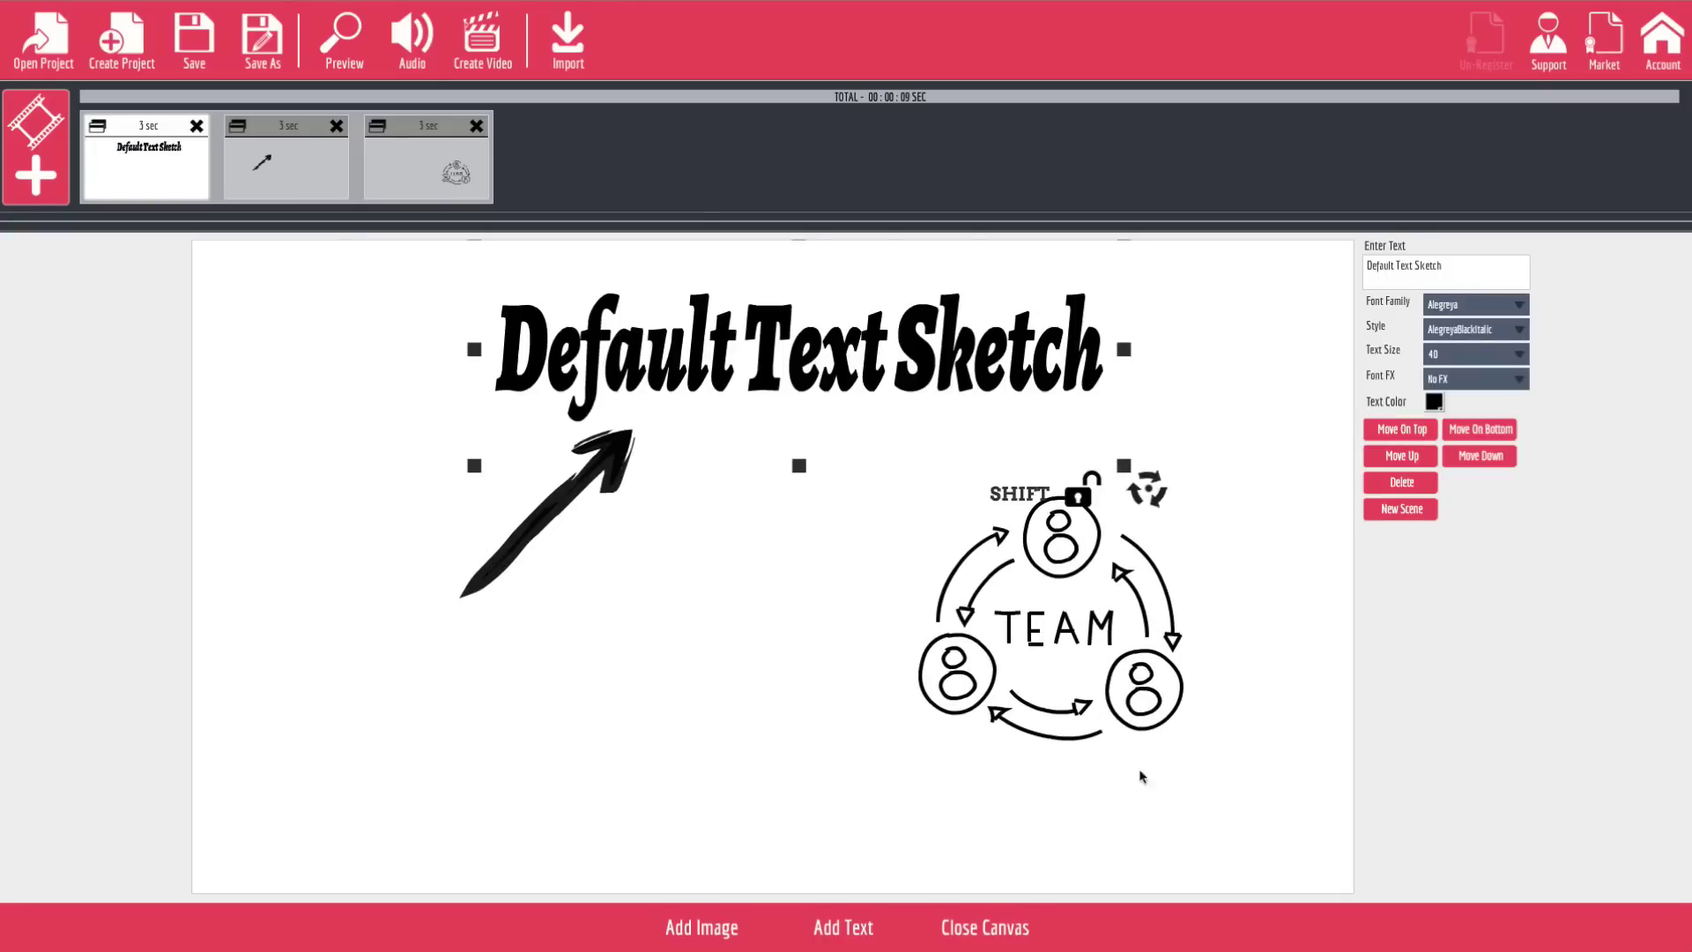
{"action": "left_click", "coordinate": [991, 936]}
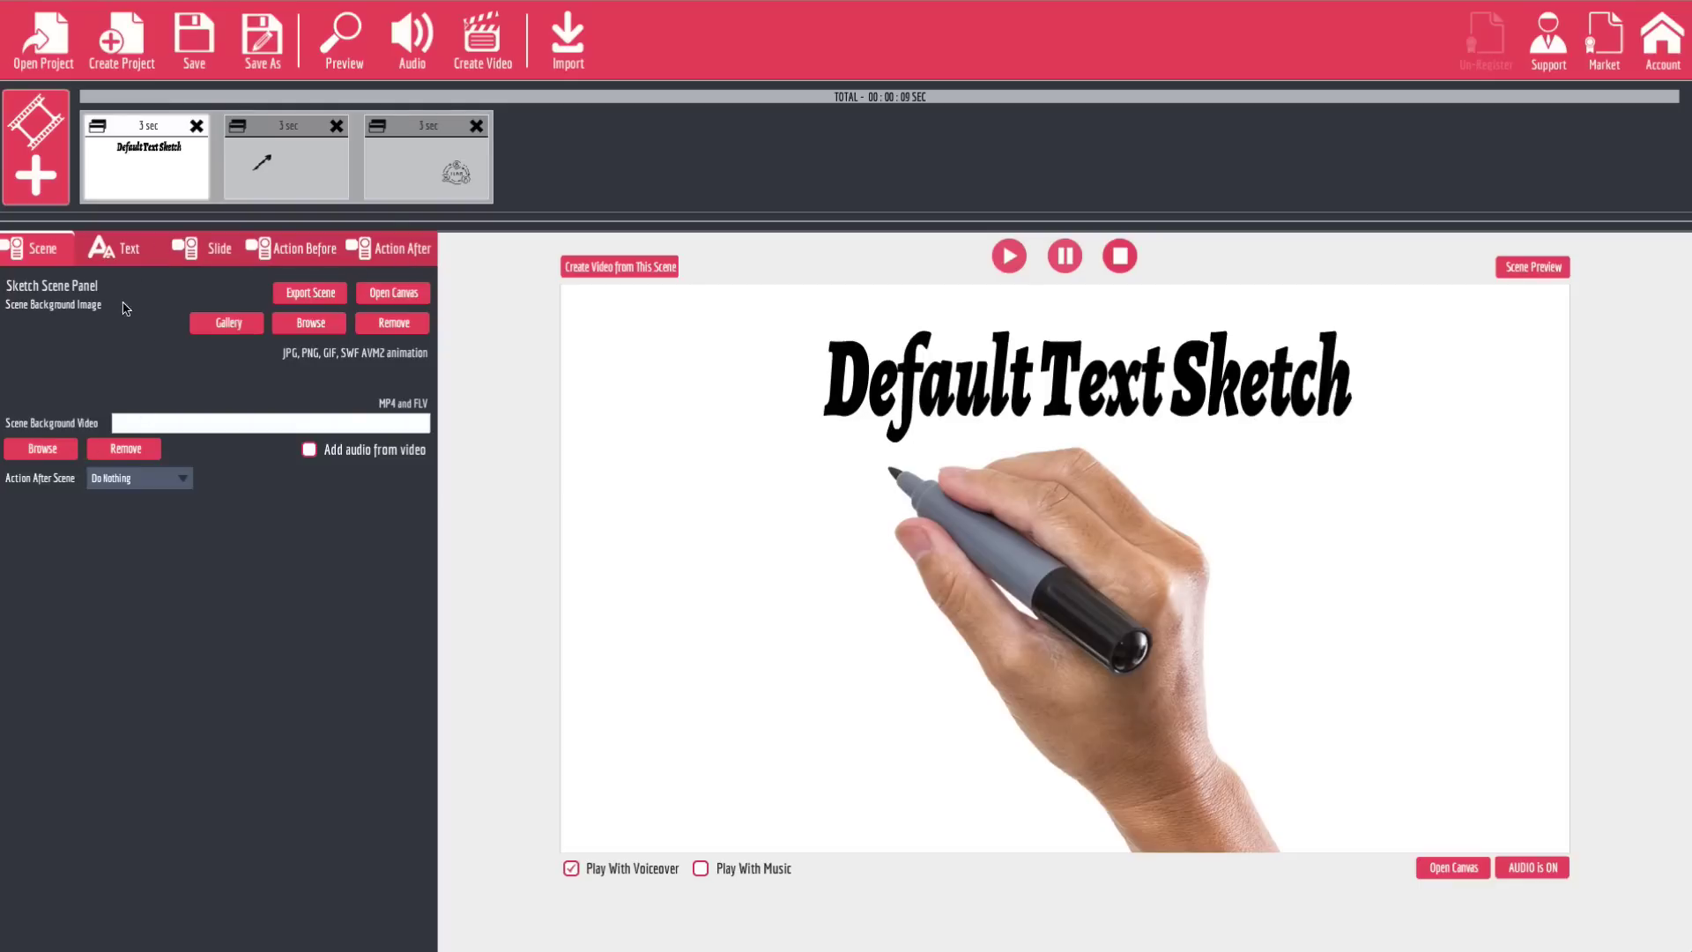
Step: Play the drawing animations of the text, arrow and TEAM slides one at a time
{"action": "left_click", "coordinate": [247, 185]}
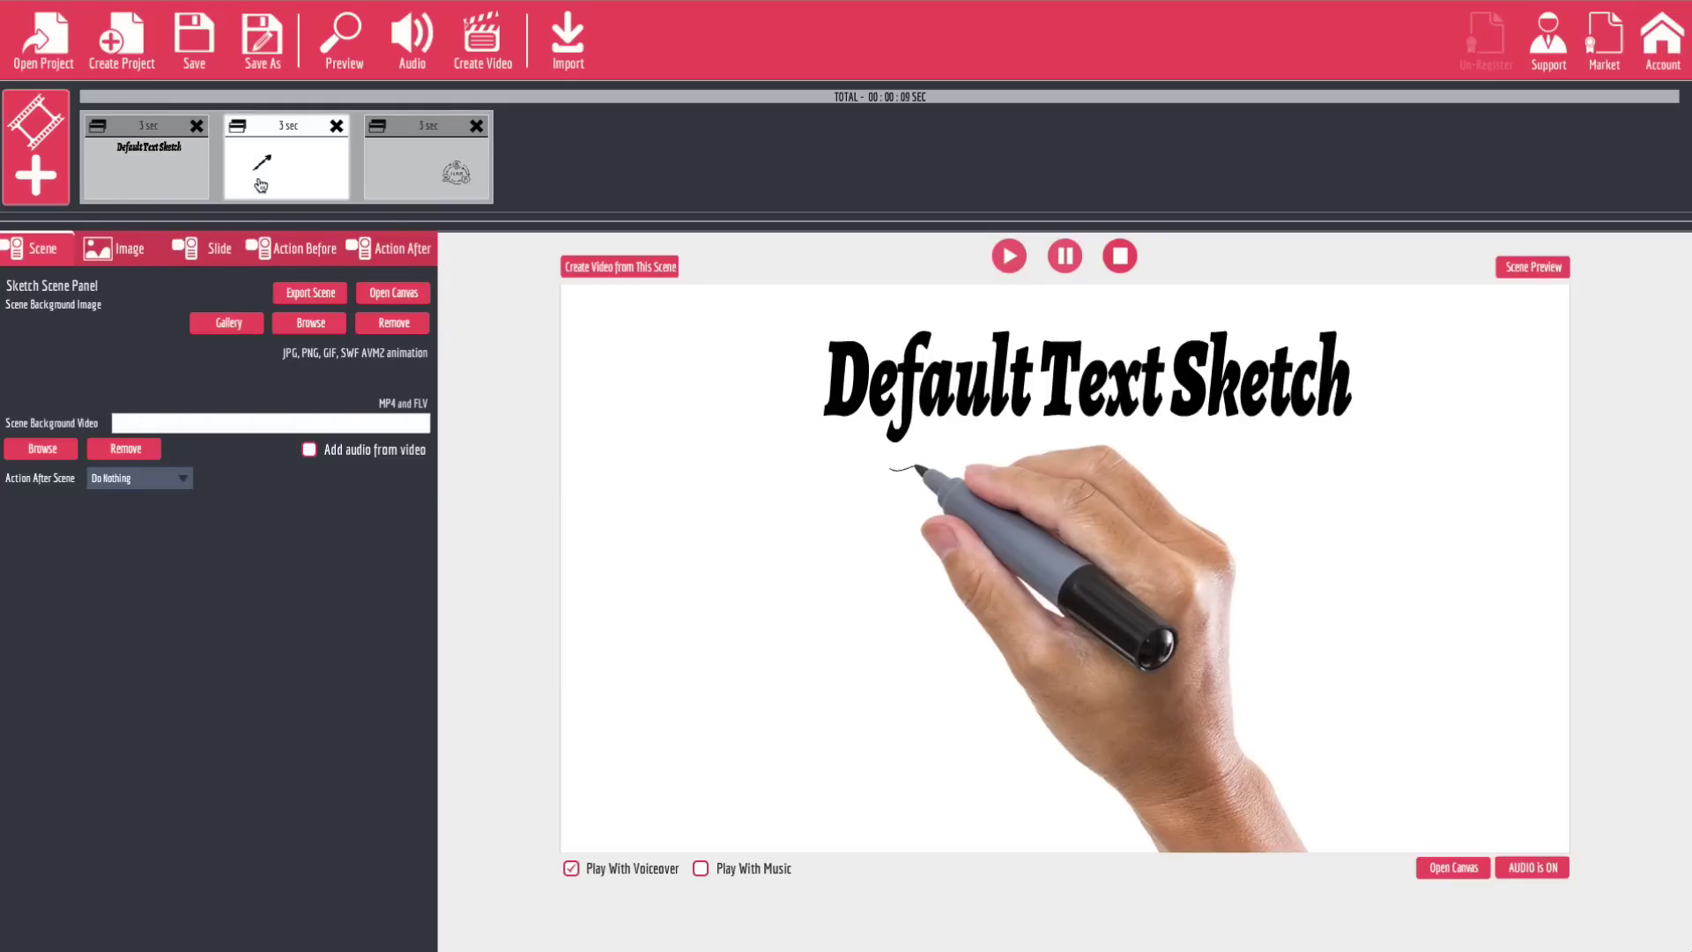
{"action": "left_click", "coordinate": [433, 179]}
{"action": "left_click", "coordinate": [168, 173]}
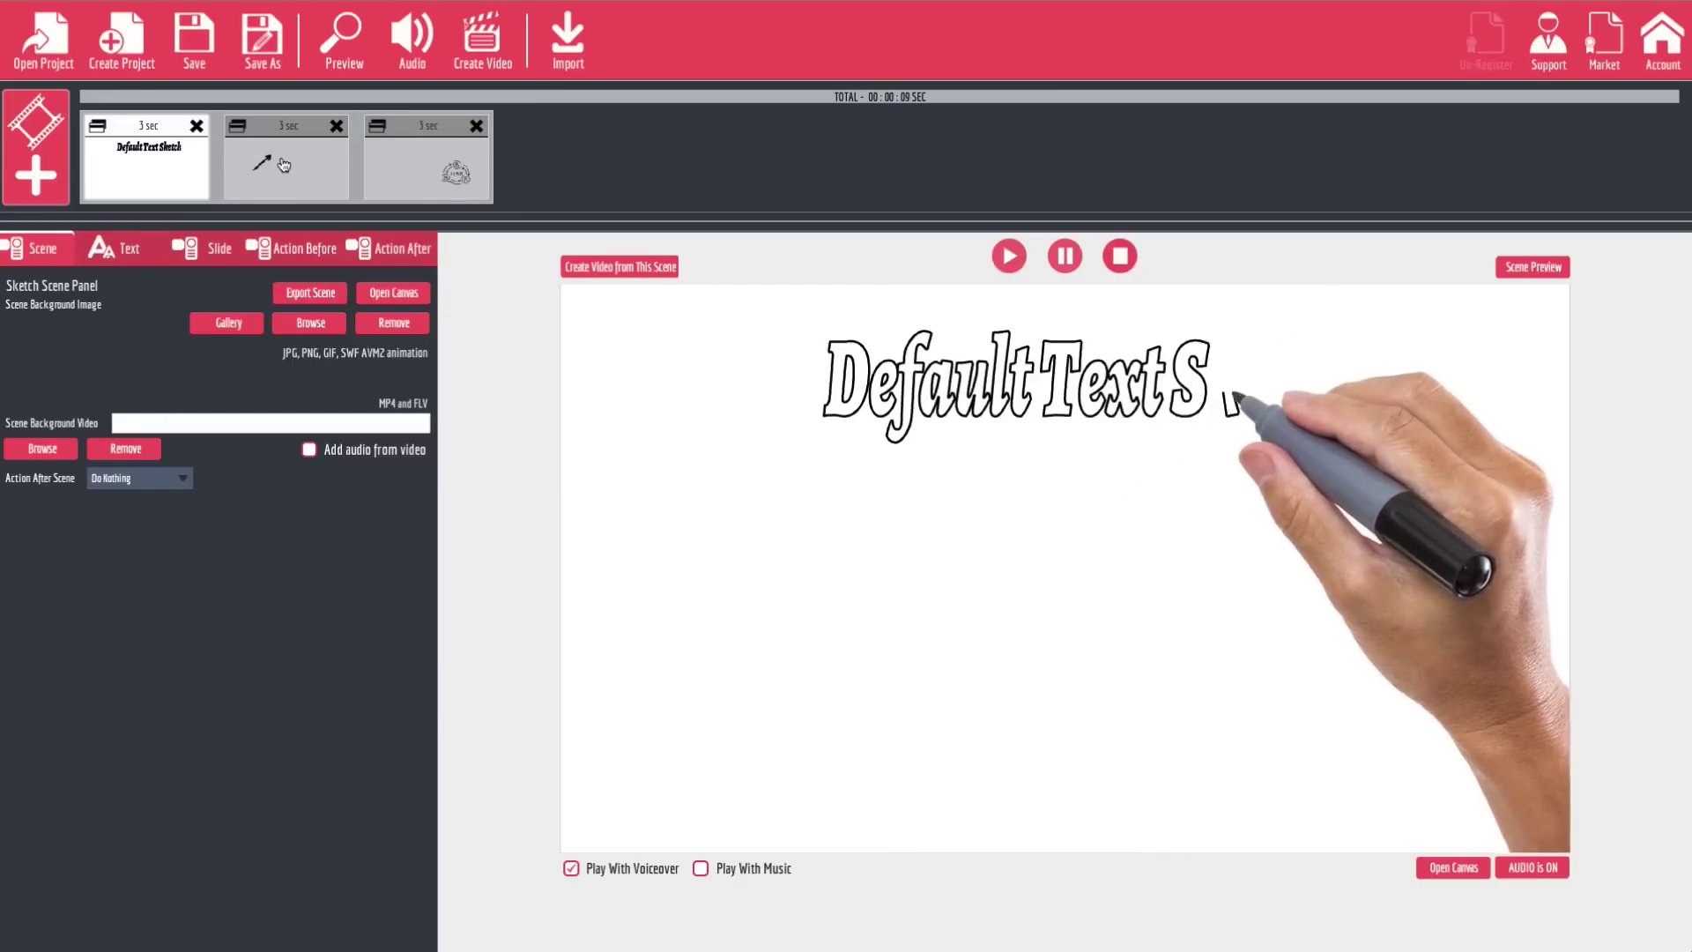
{"action": "left_click", "coordinate": [263, 183]}
{"action": "left_click", "coordinate": [176, 183]}
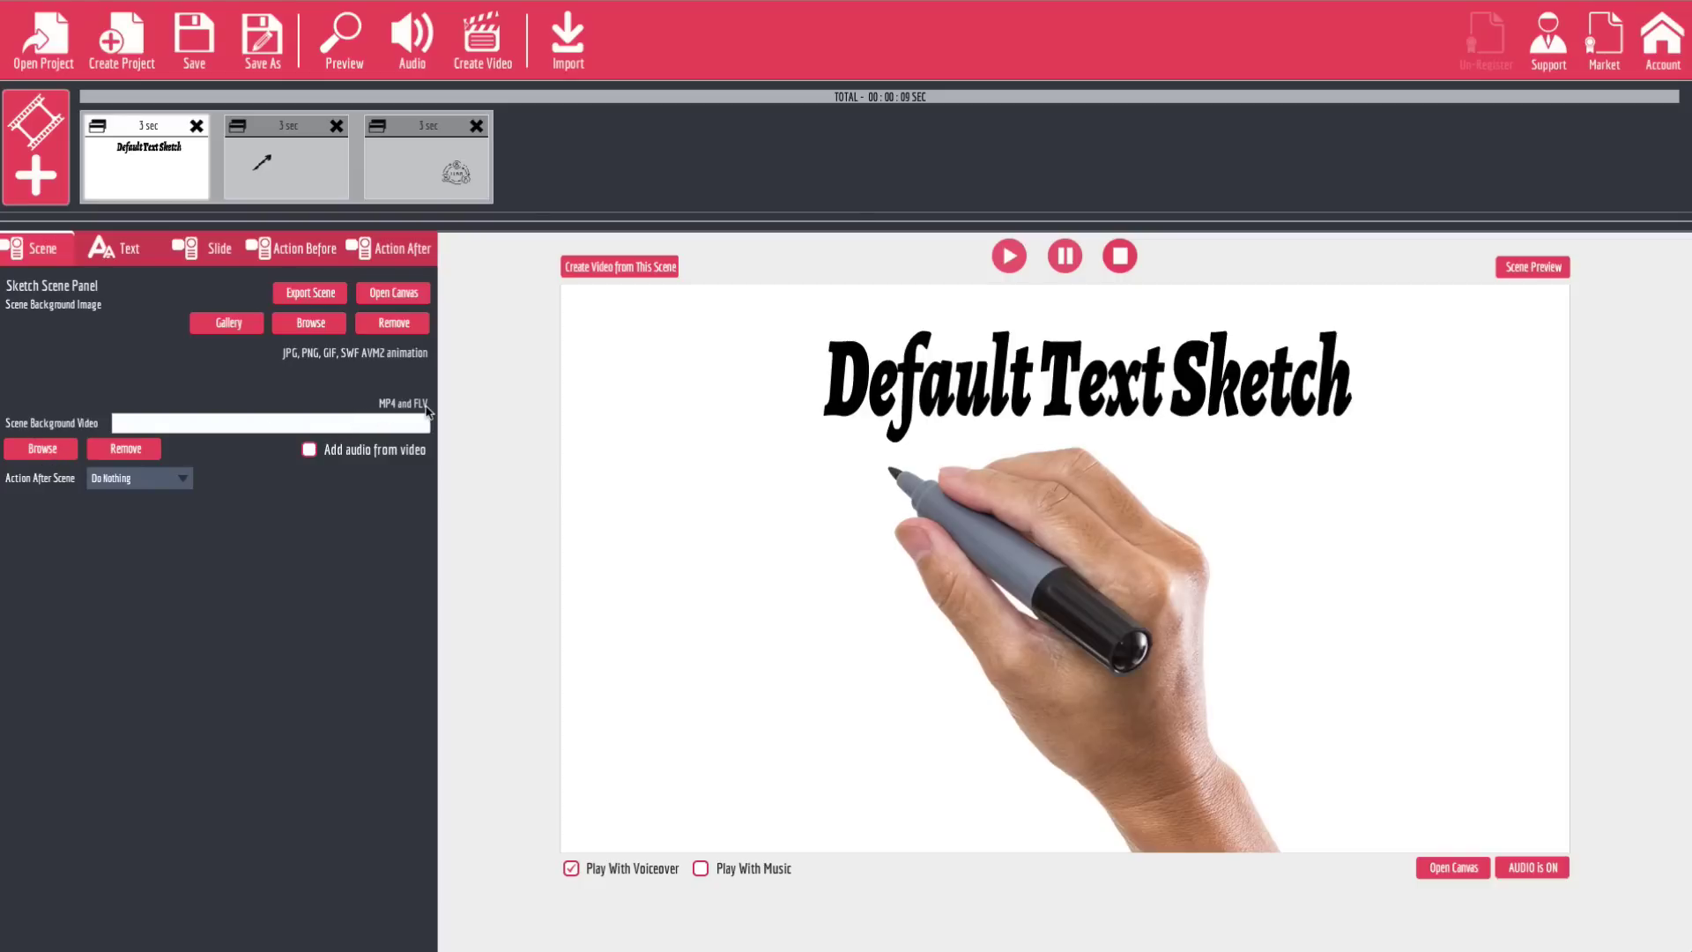
Step: Try the Free Auto Insurance Quotes MP4 from the BestQuotes folder as scene background video, view the slides over it, and remove it
{"action": "left_click", "coordinate": [42, 449]}
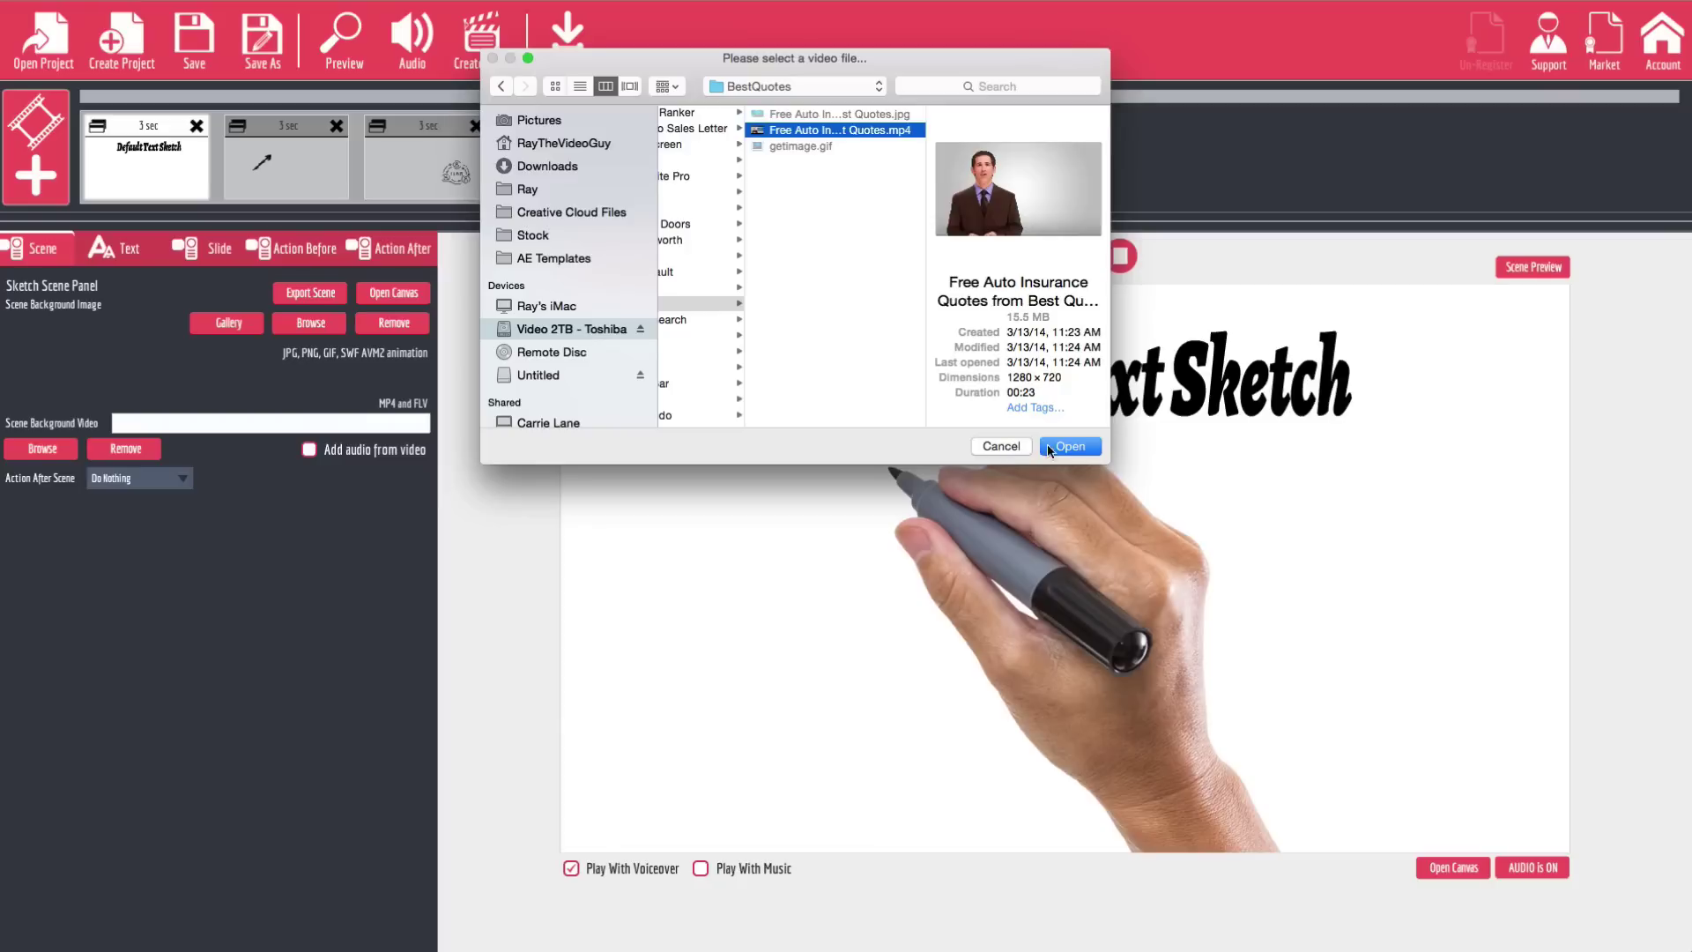
{"action": "left_click", "coordinate": [1070, 447]}
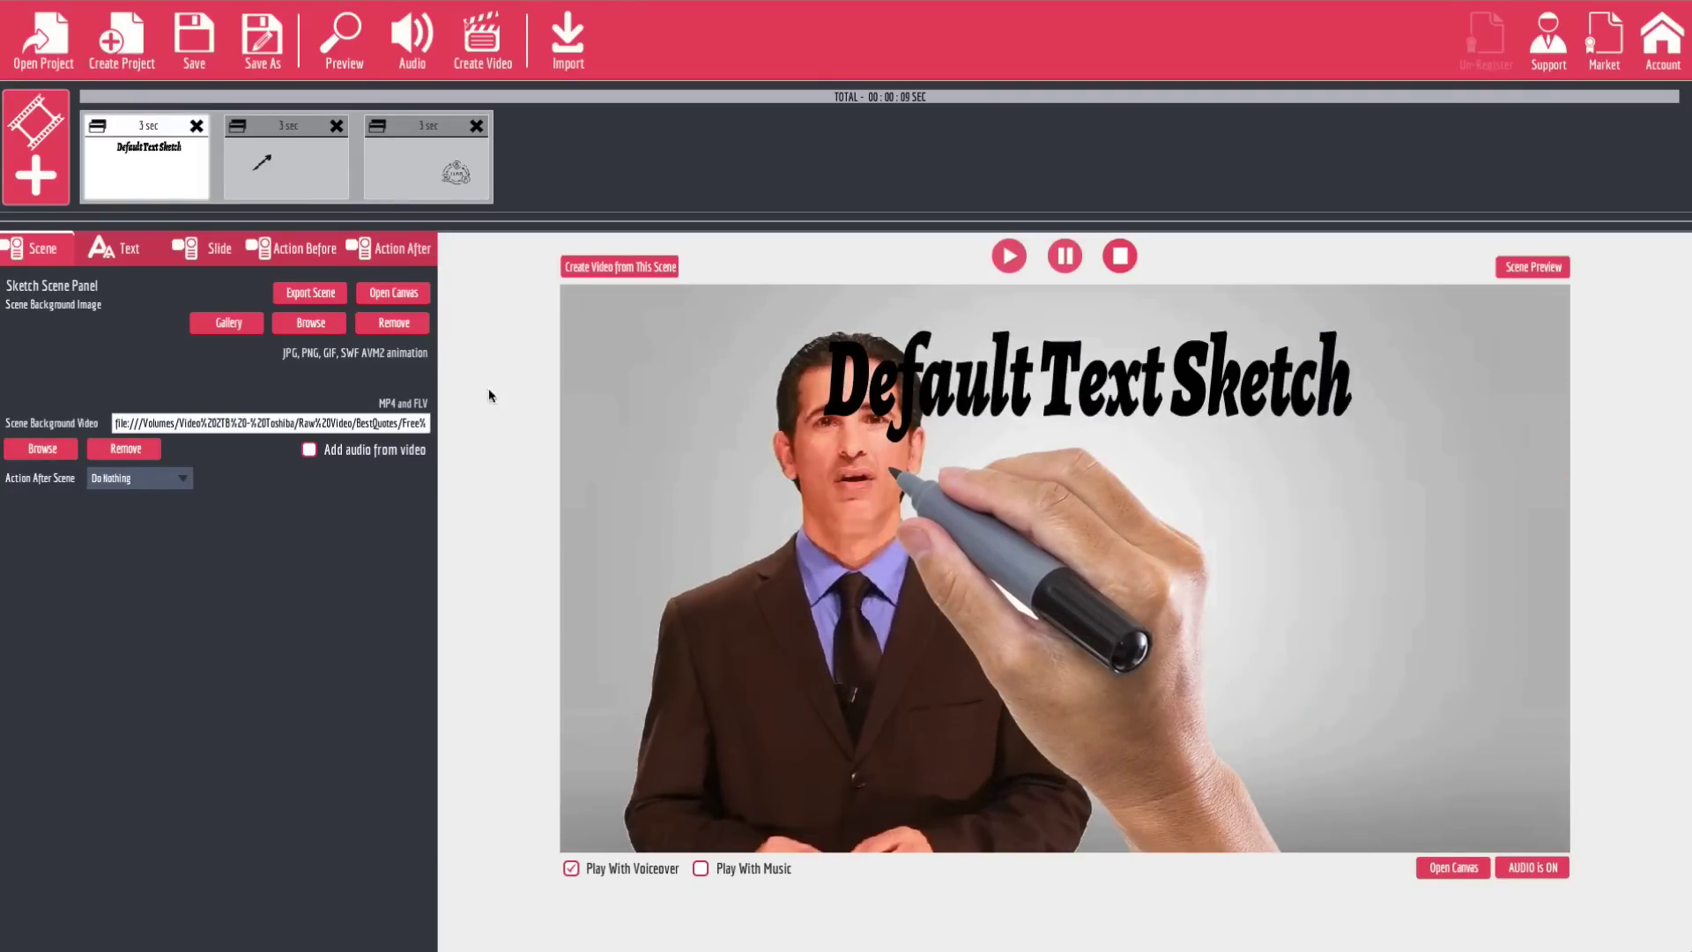
{"action": "left_click", "coordinate": [301, 179]}
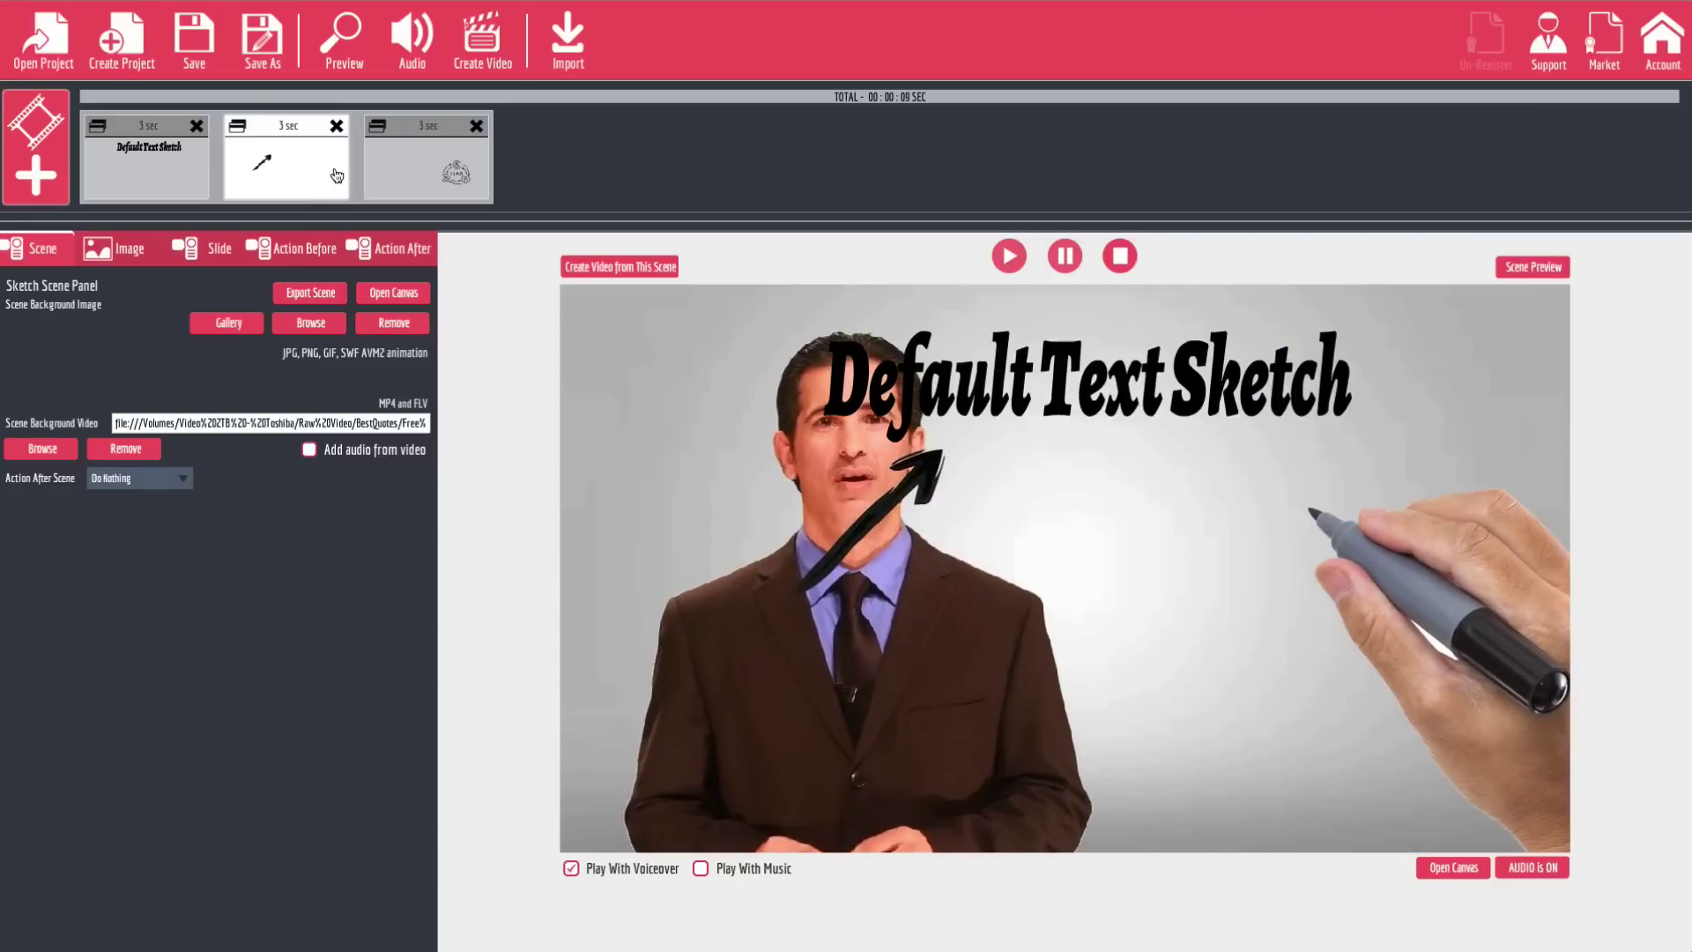
{"action": "left_click", "coordinate": [433, 168]}
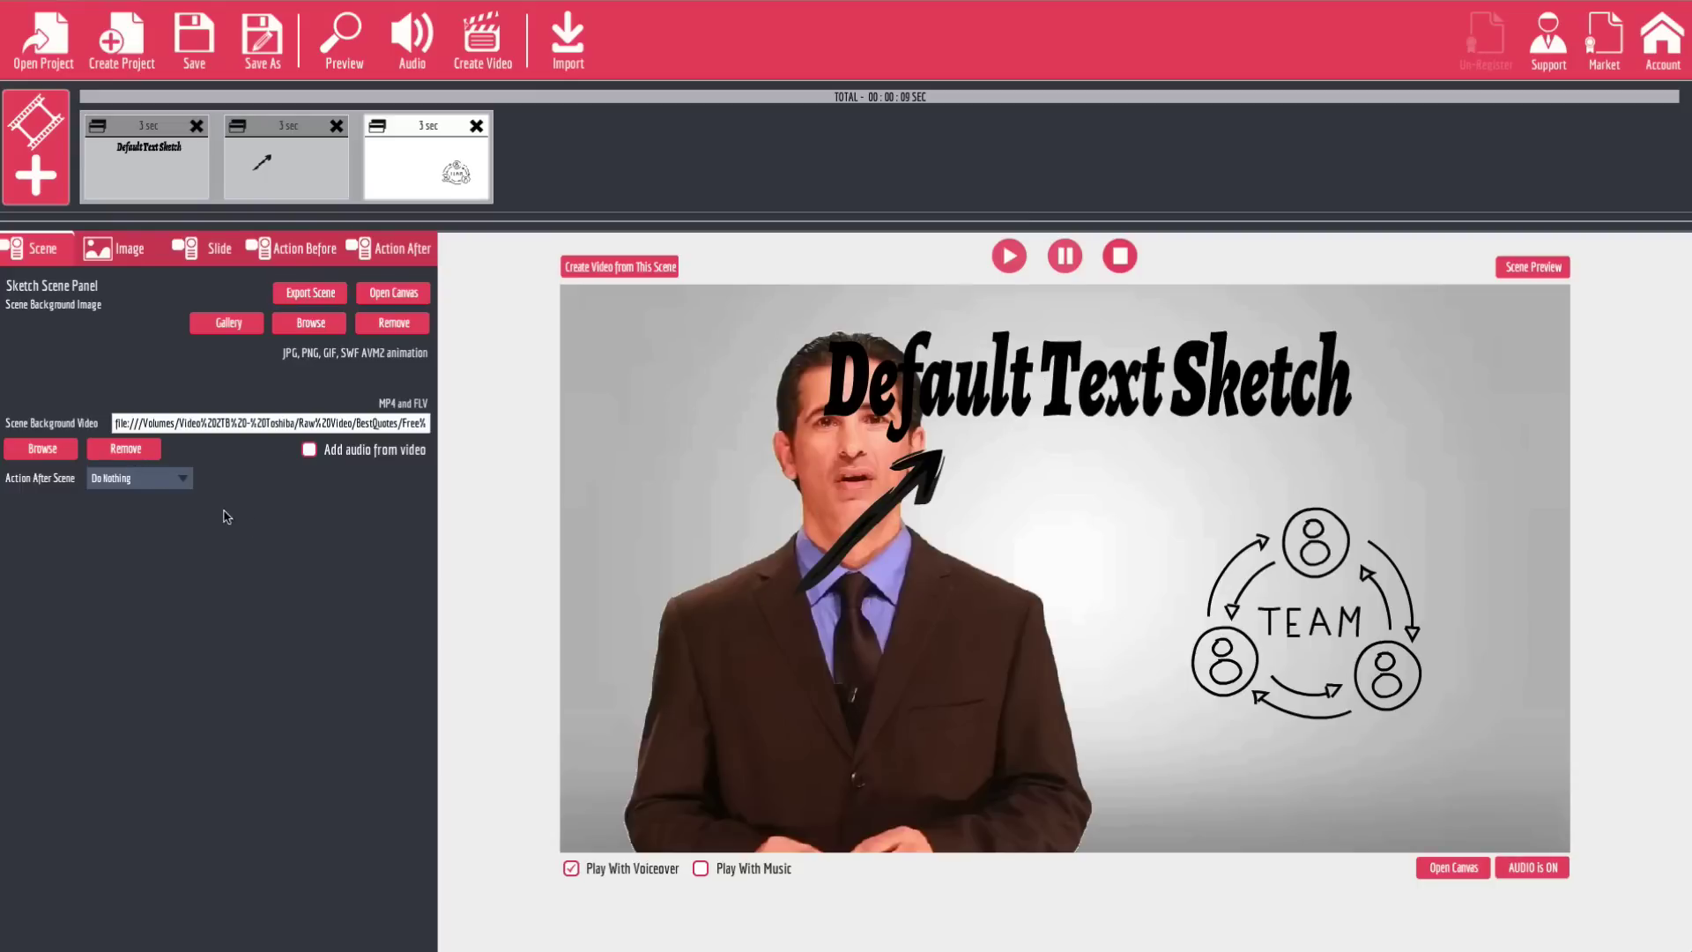
{"action": "left_click", "coordinate": [123, 453]}
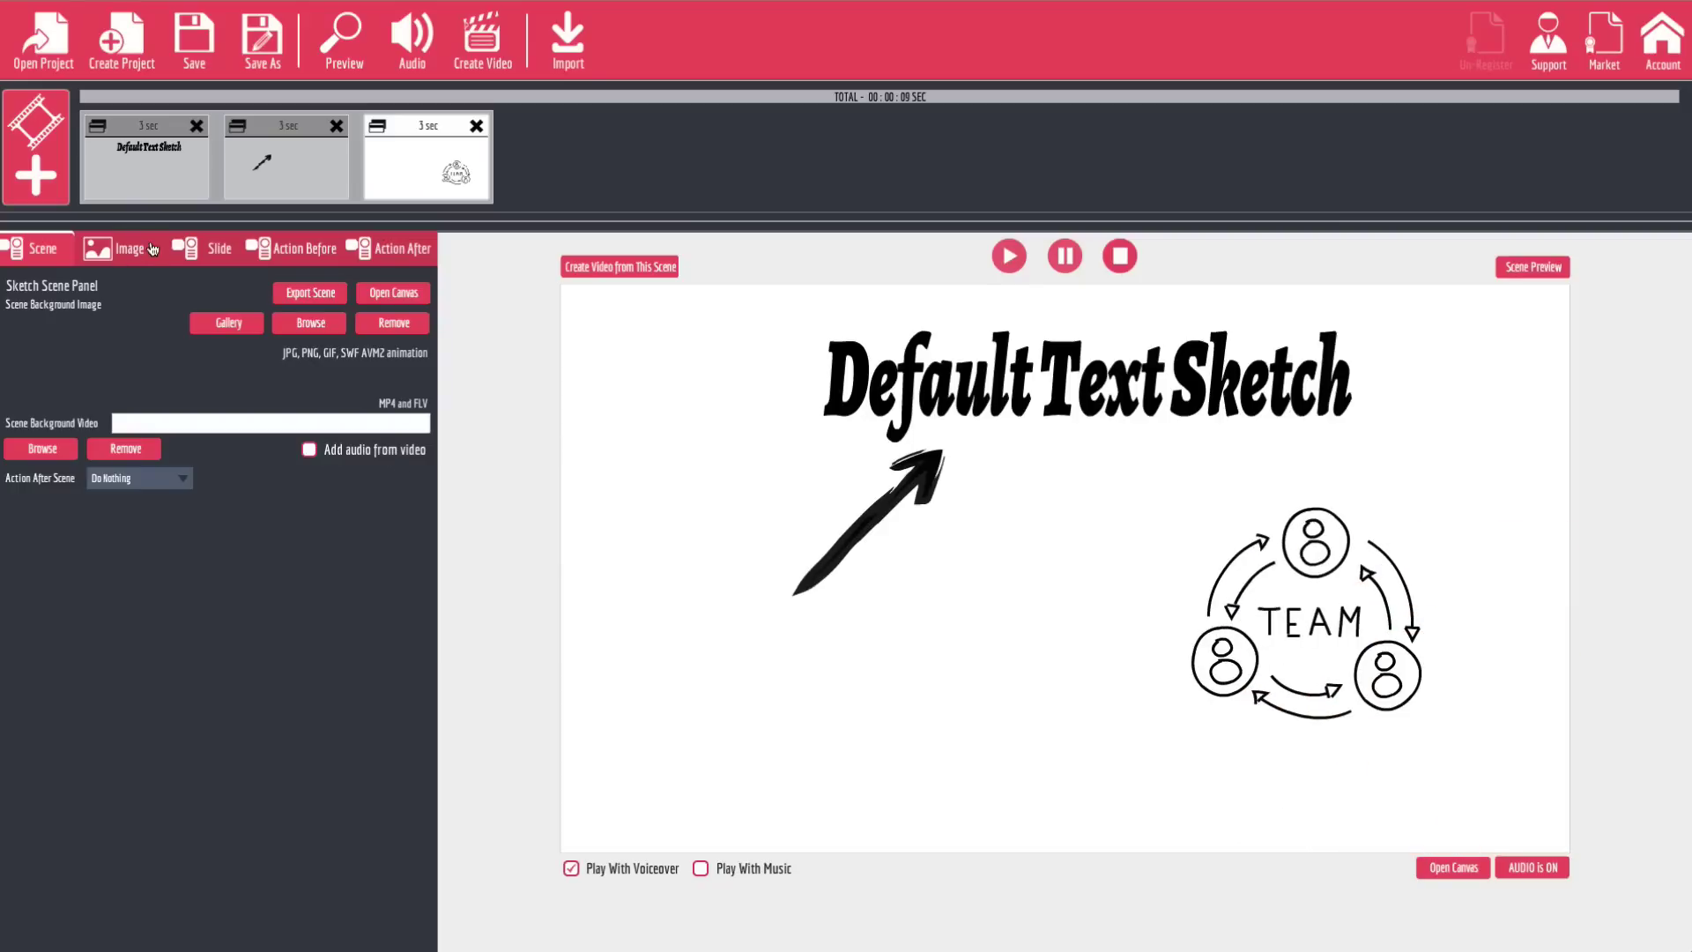
Step: Flip the arrow slide's image vertically and horizontally from its image settings, and restore the up-right direction
{"action": "left_click", "coordinate": [259, 176]}
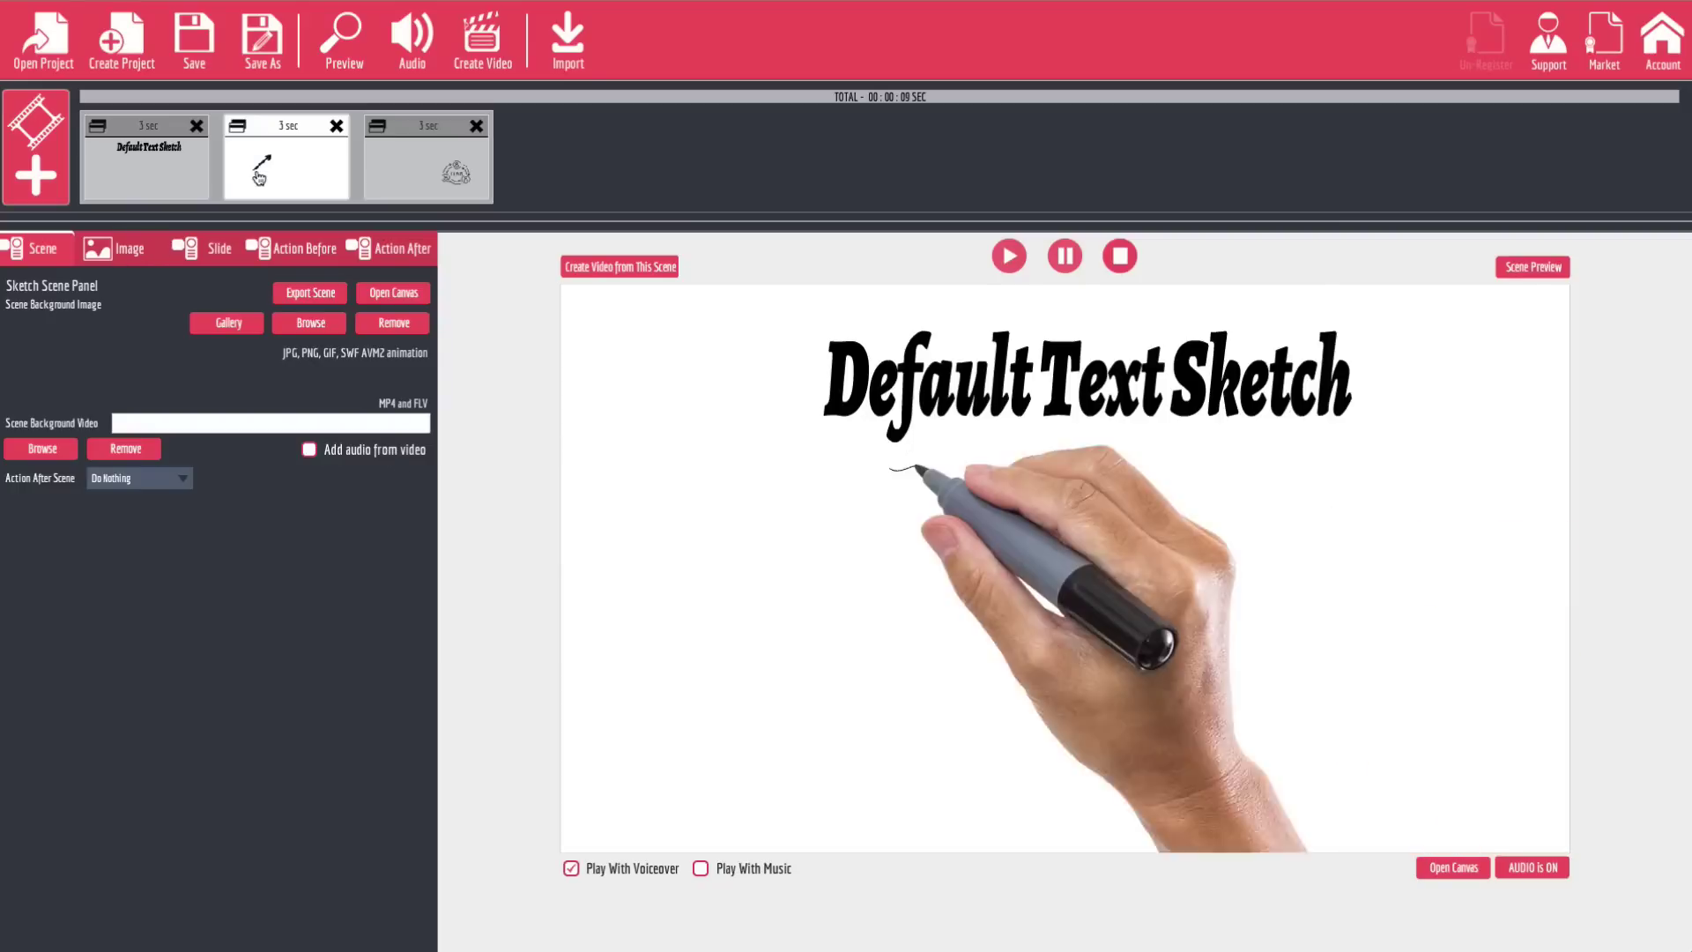
{"action": "left_click", "coordinate": [119, 250]}
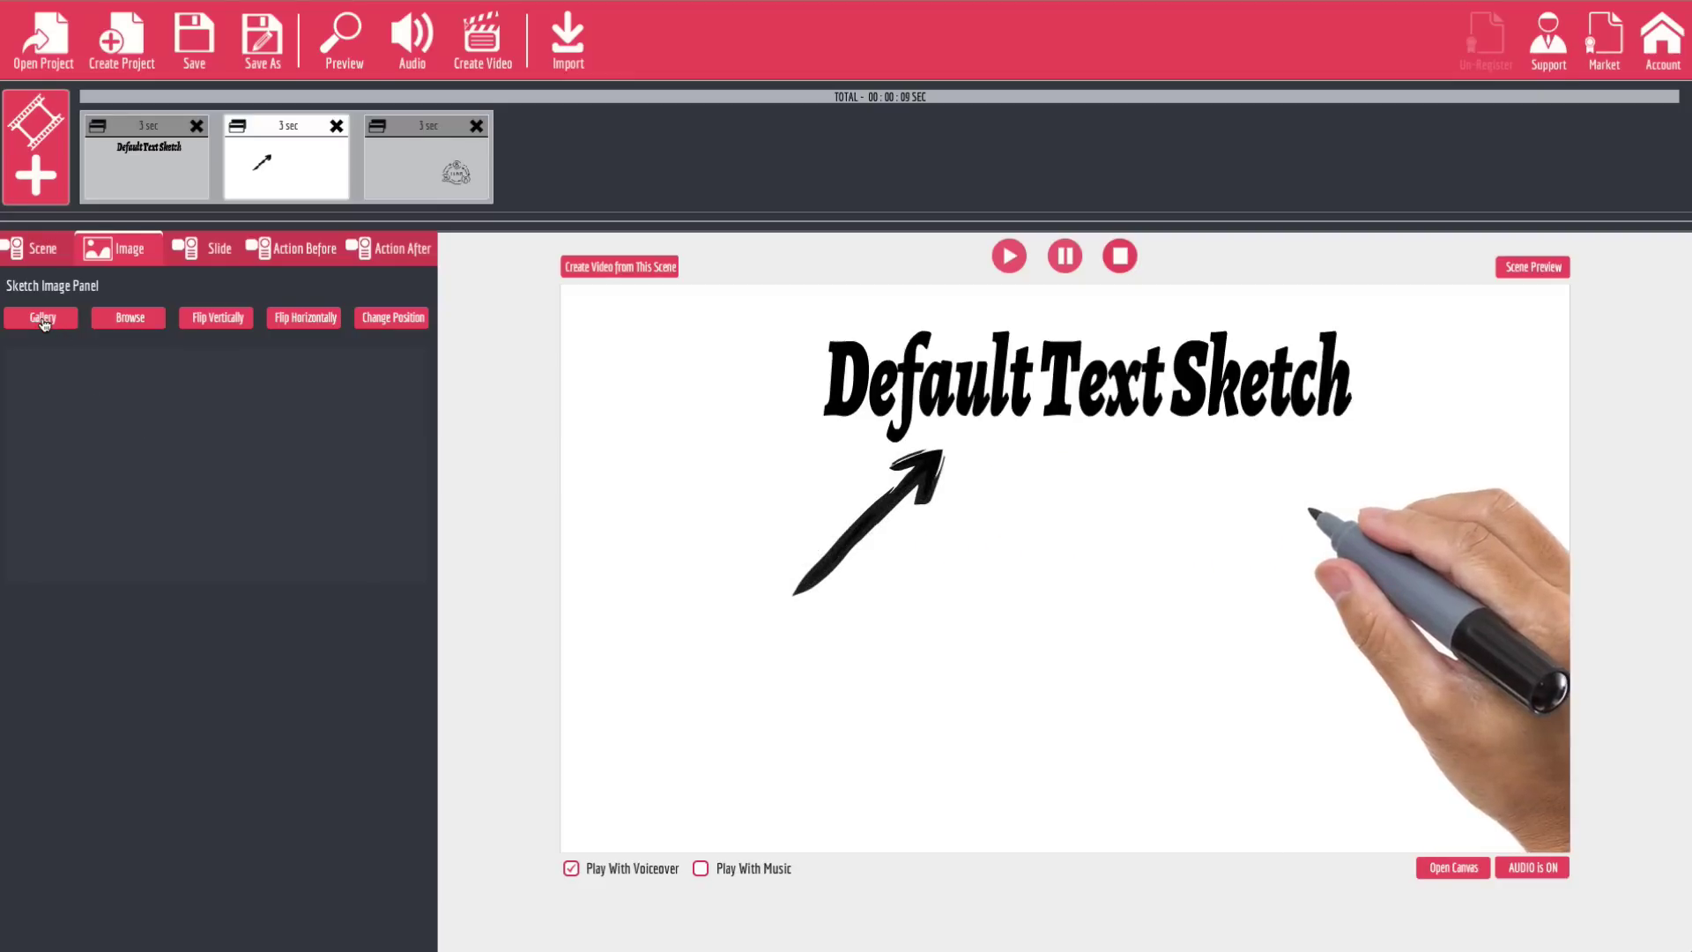
{"action": "left_click", "coordinate": [228, 323]}
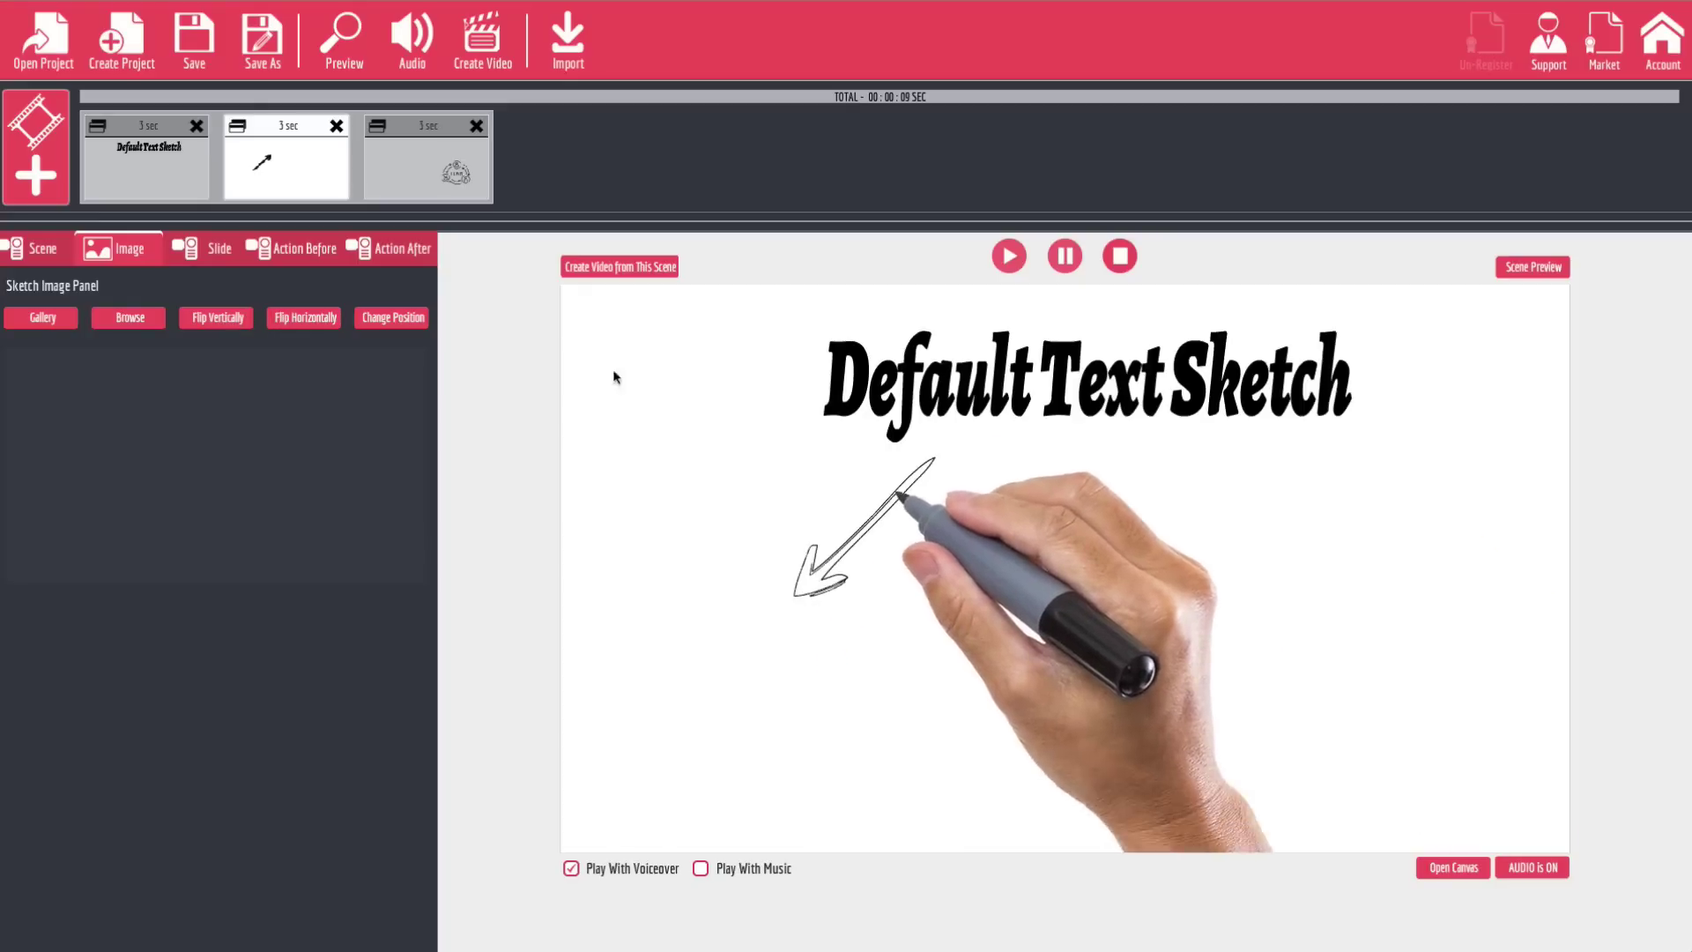
{"action": "left_click", "coordinate": [236, 324]}
{"action": "left_click", "coordinate": [308, 324]}
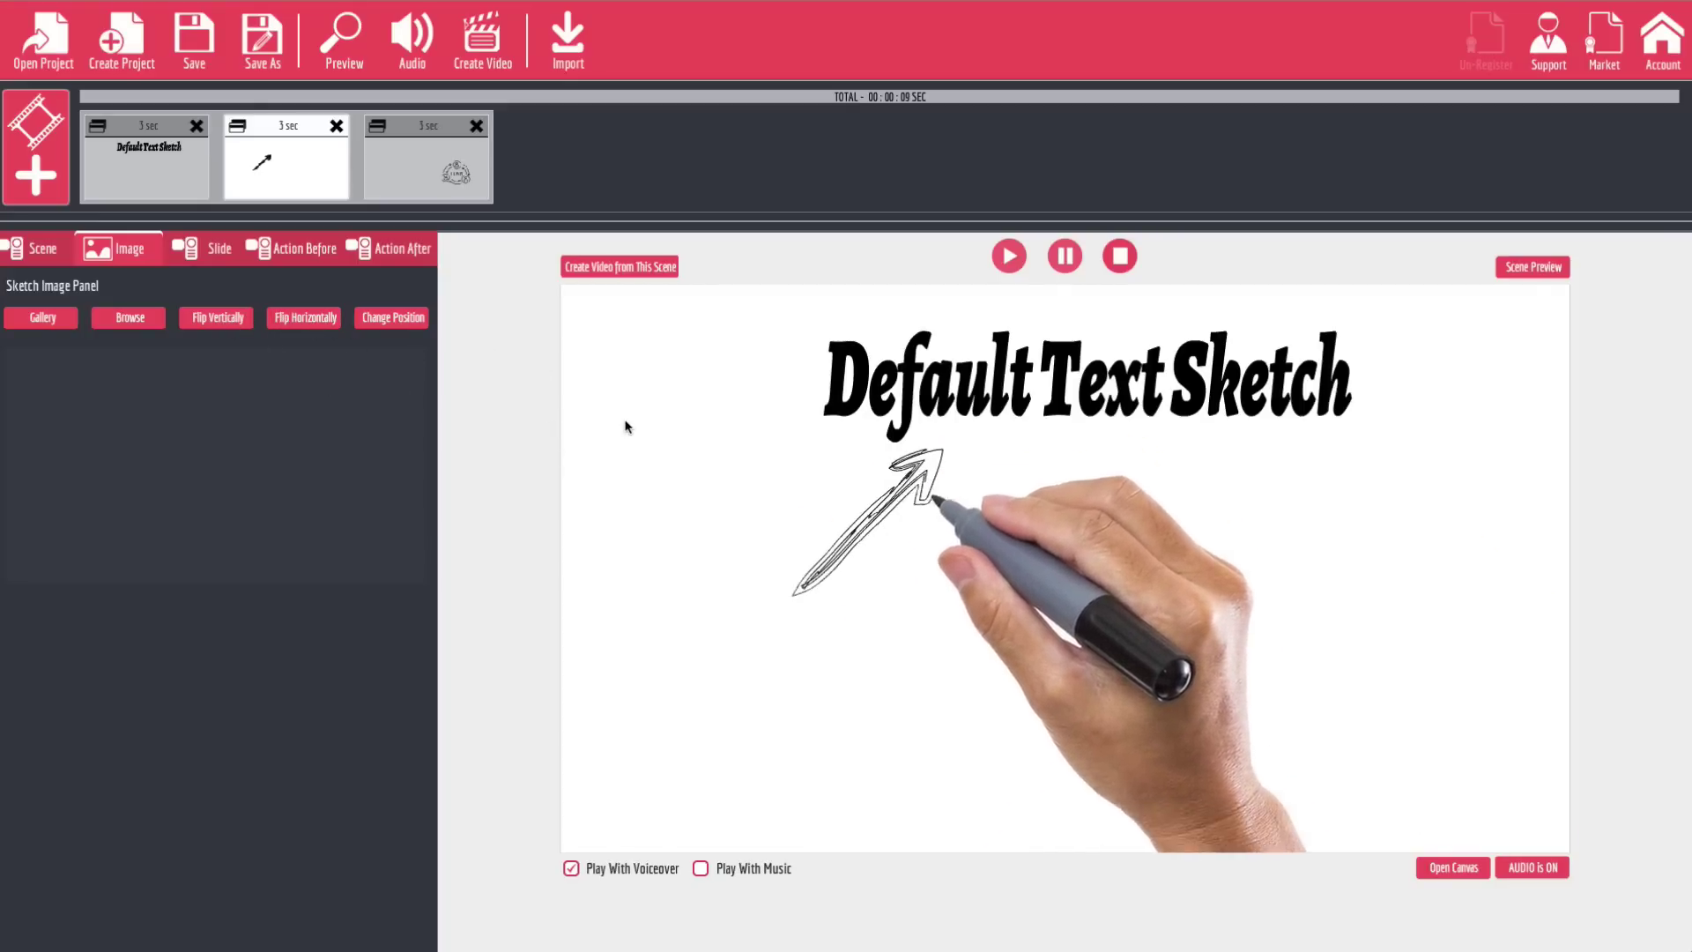
Step: Look through the arrow slide's slide, action-before and action-after settings
{"action": "left_click", "coordinate": [221, 260]}
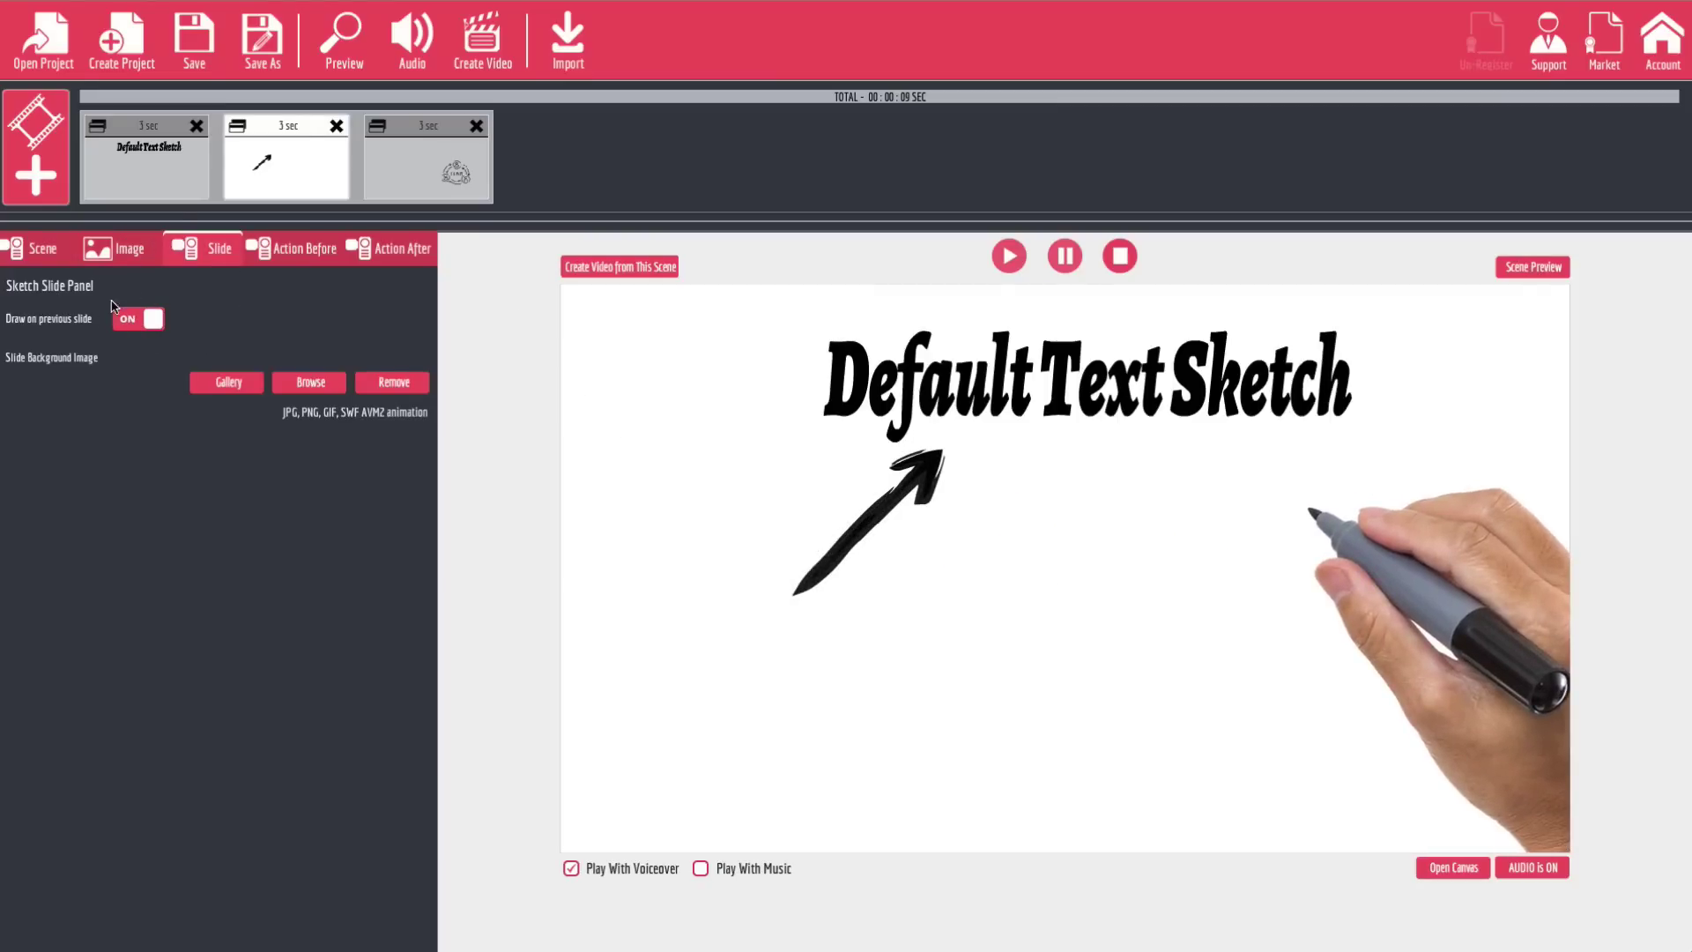
{"action": "left_click", "coordinate": [291, 258]}
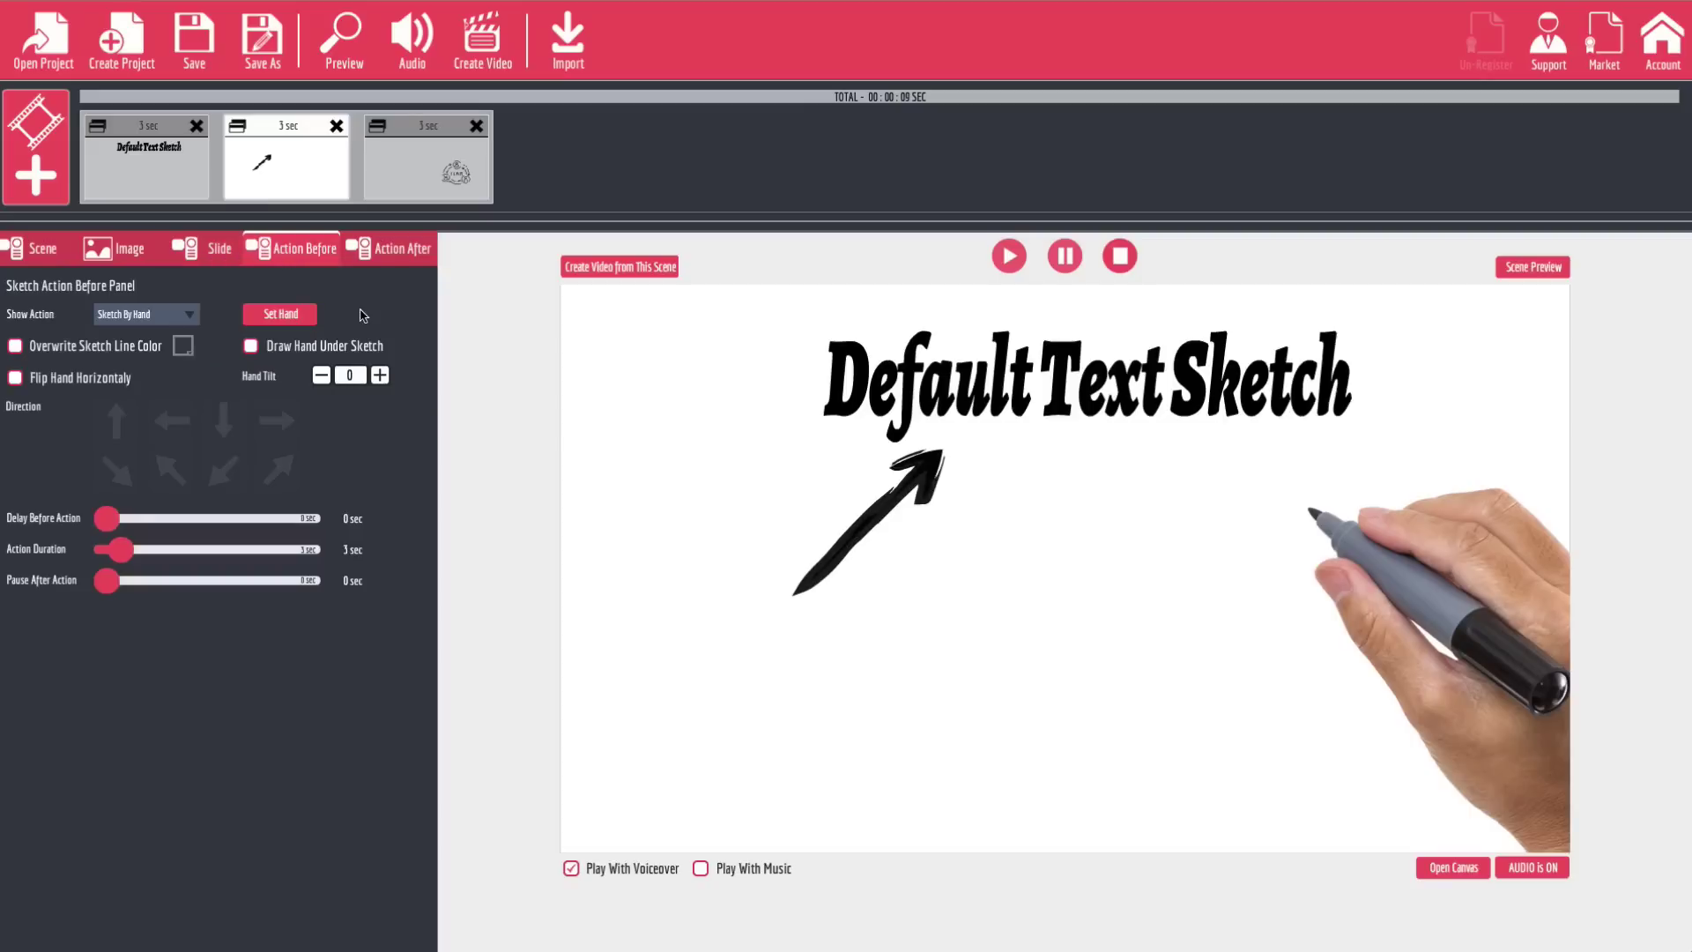
{"action": "left_click", "coordinate": [402, 264]}
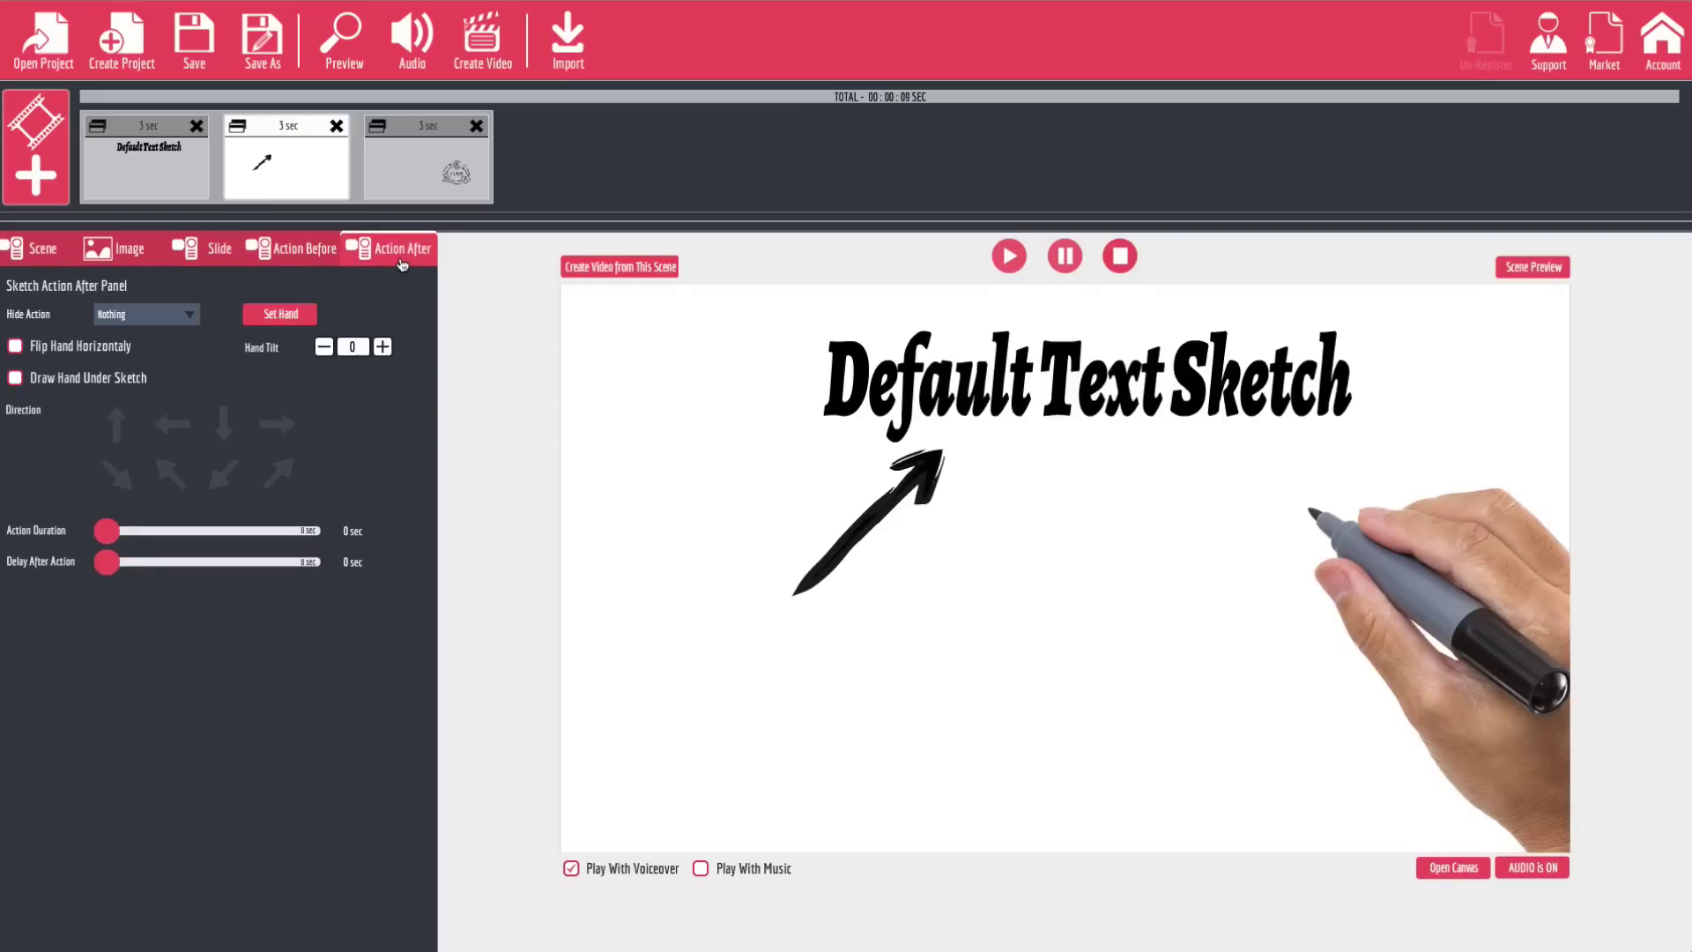
Step: Overwrite the arrow slide's sketch line color with bright green in its action-before settings
{"action": "left_click", "coordinate": [308, 251]}
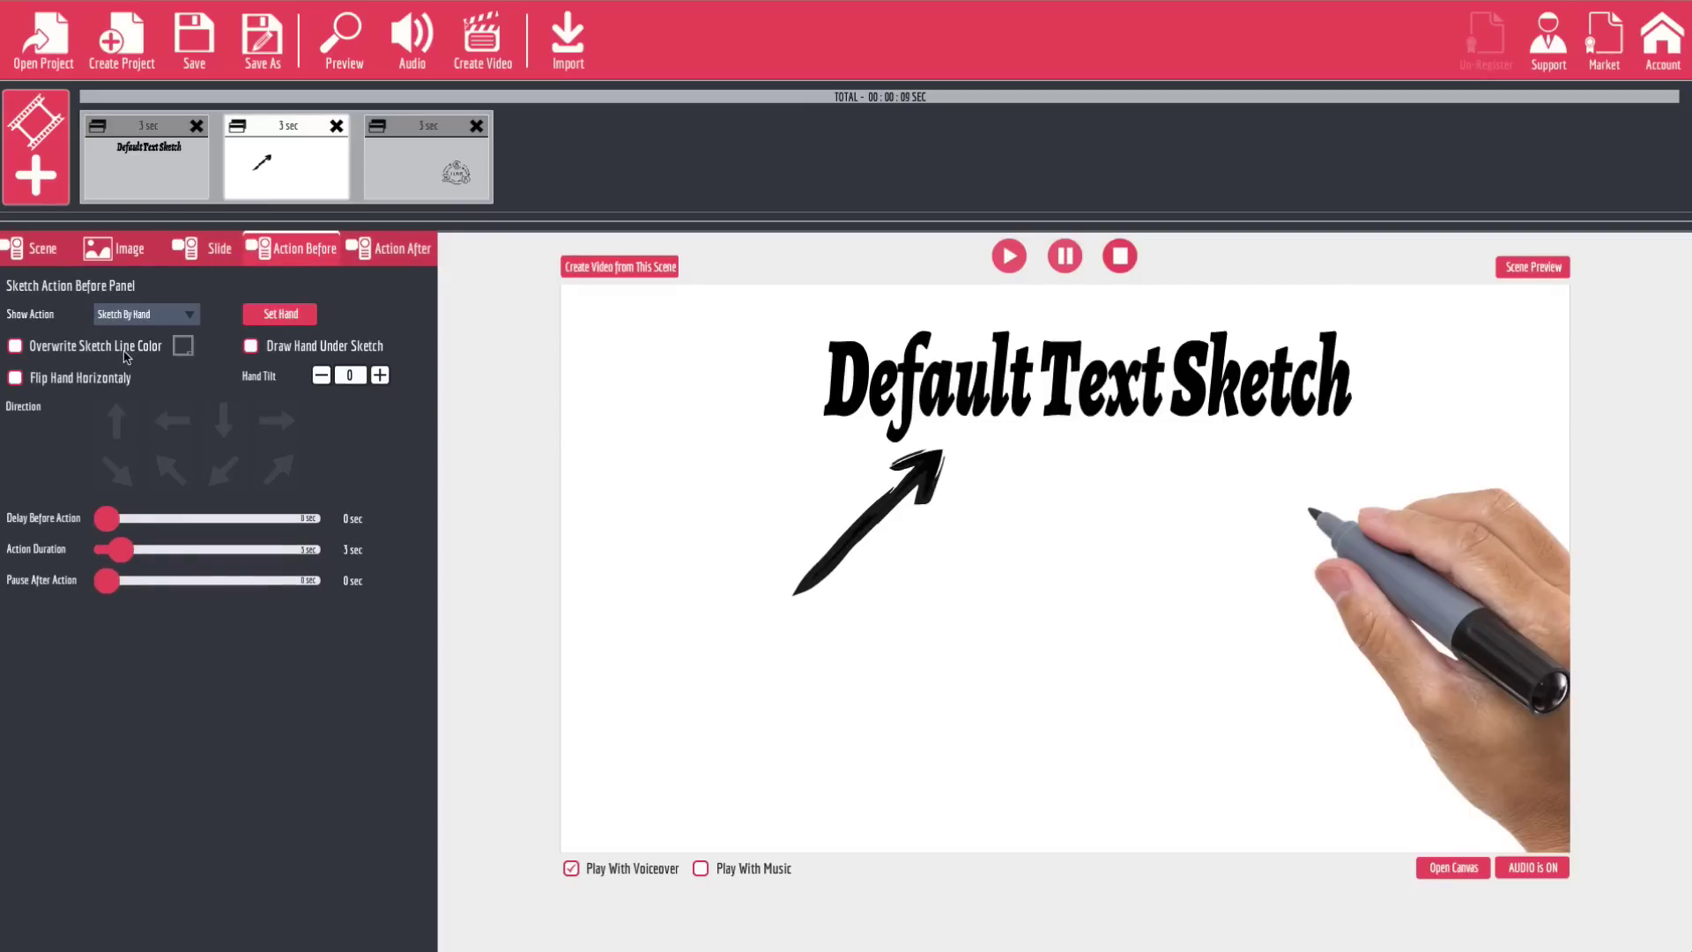
{"action": "left_click", "coordinate": [15, 346]}
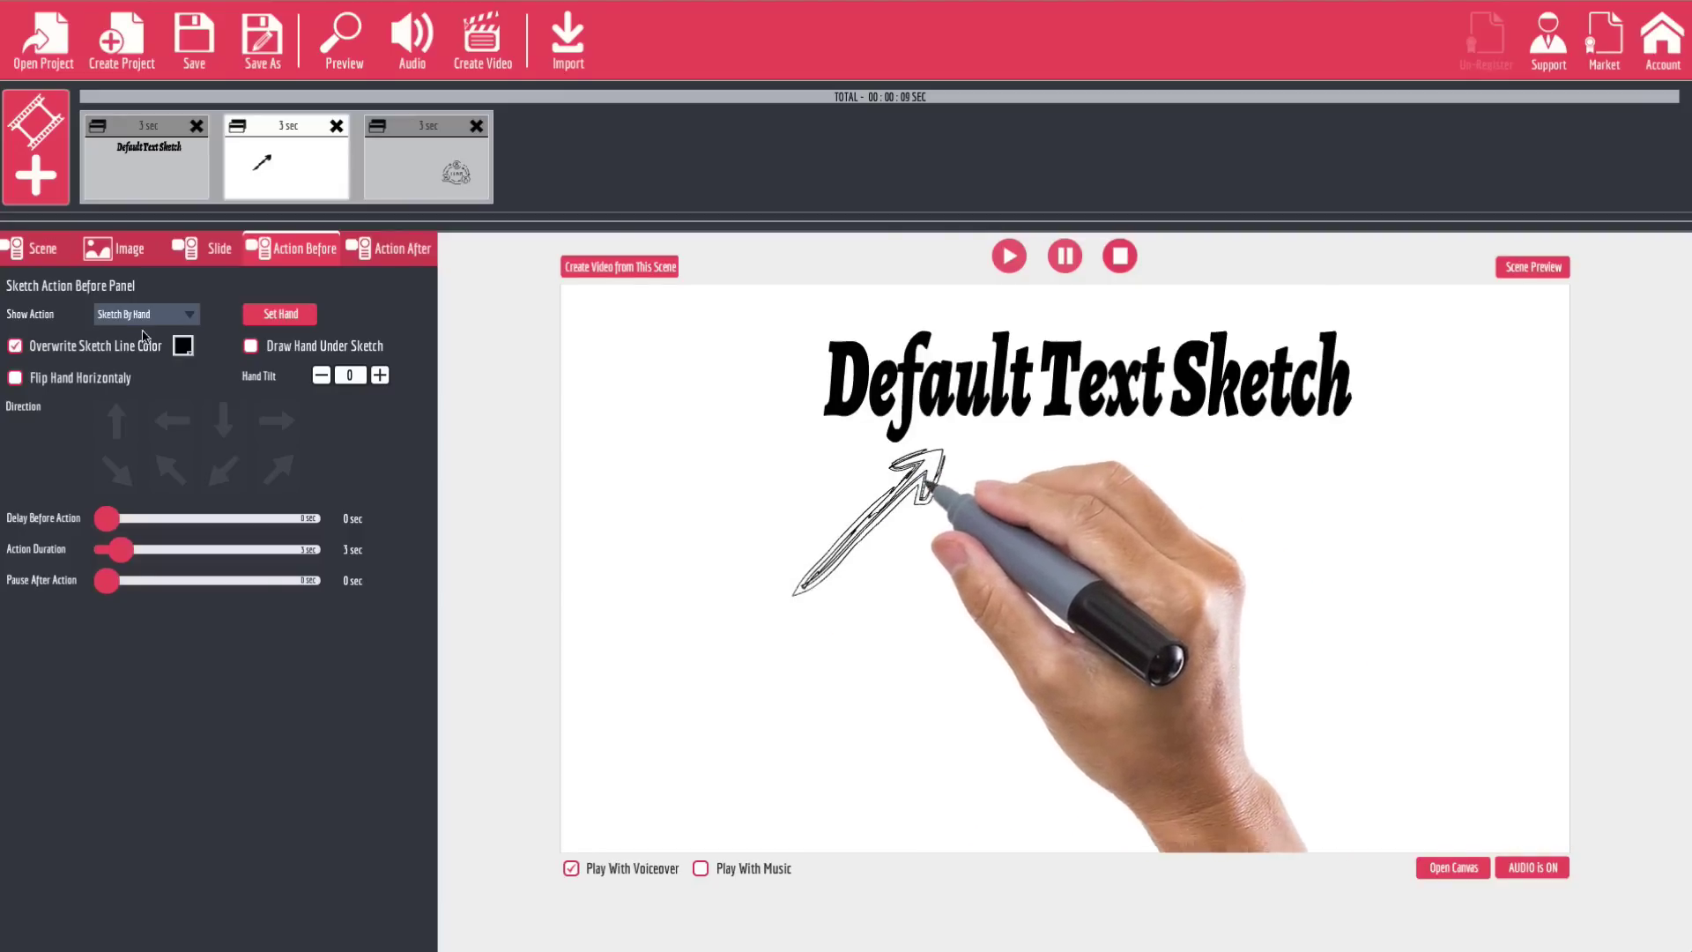
{"action": "left_click", "coordinate": [182, 345]}
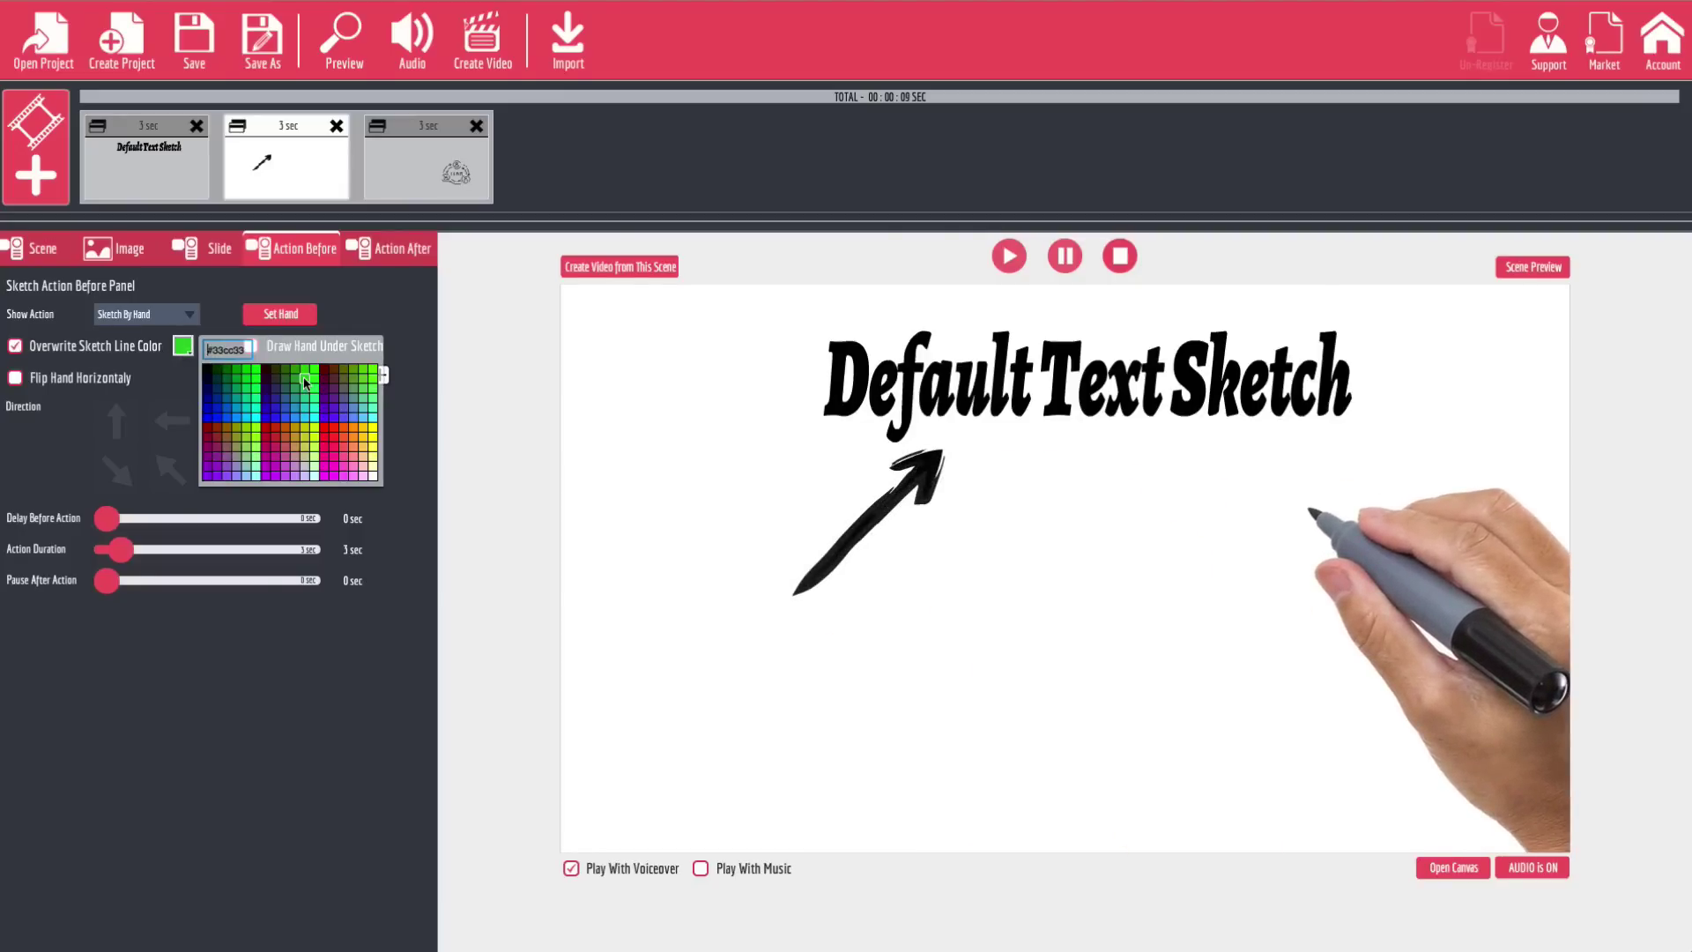
{"action": "left_click", "coordinate": [305, 379]}
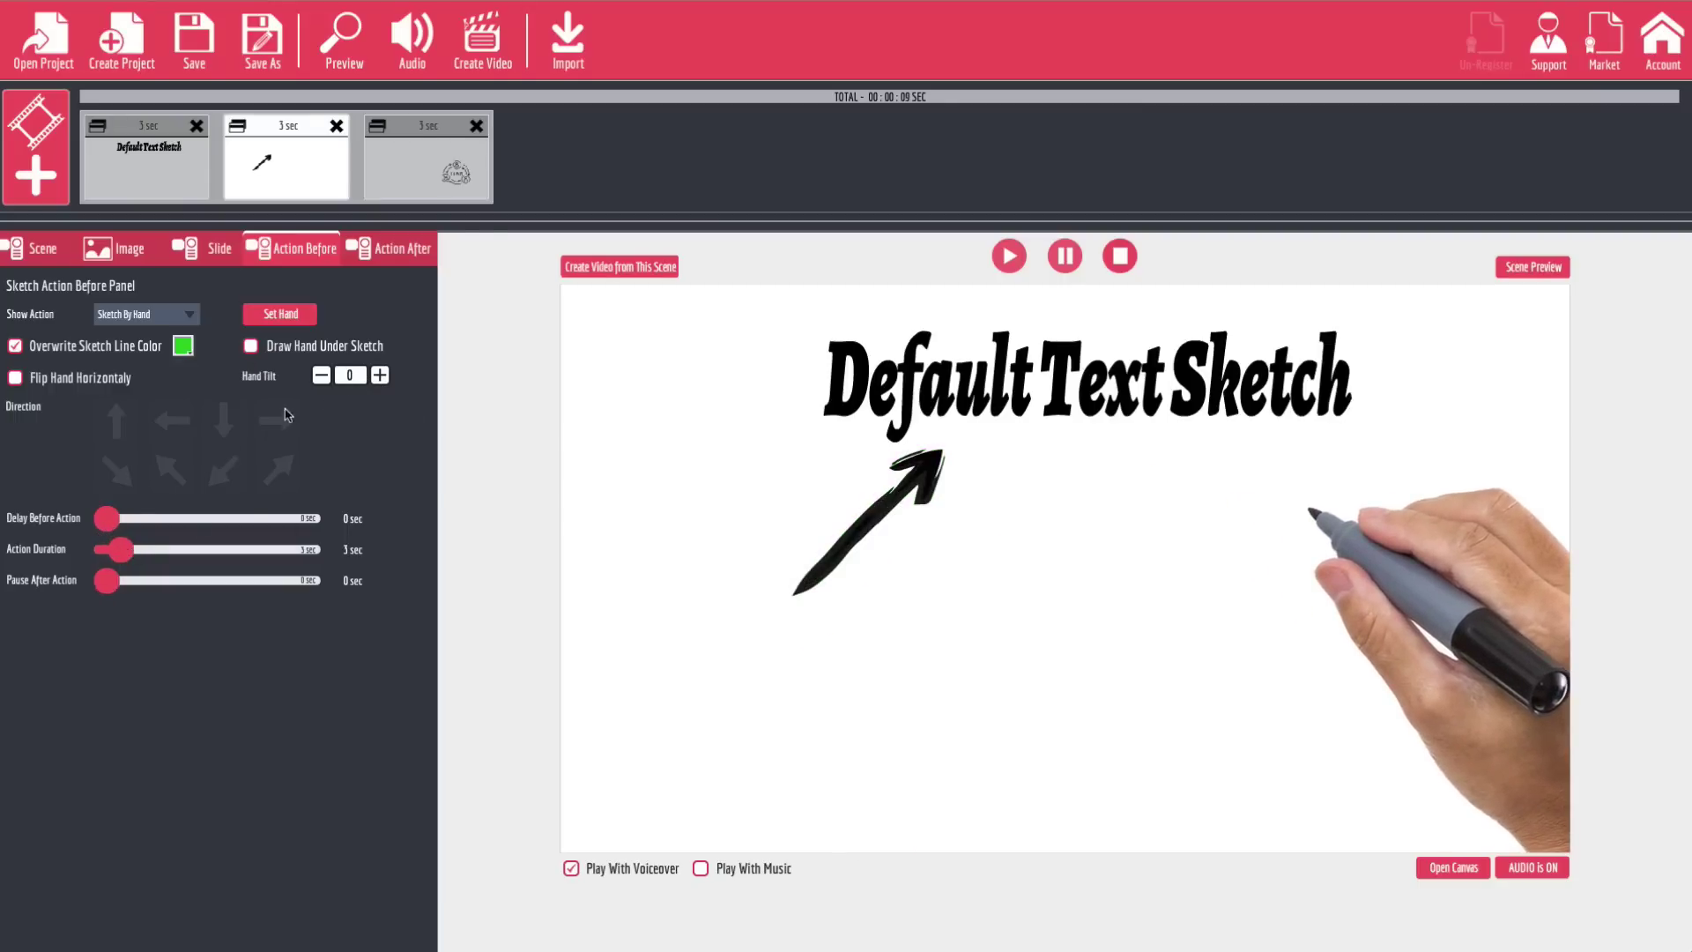
Step: Try the Sketch, Fade In and Fly In show actions on the arrow slide
{"action": "left_click", "coordinate": [191, 315]}
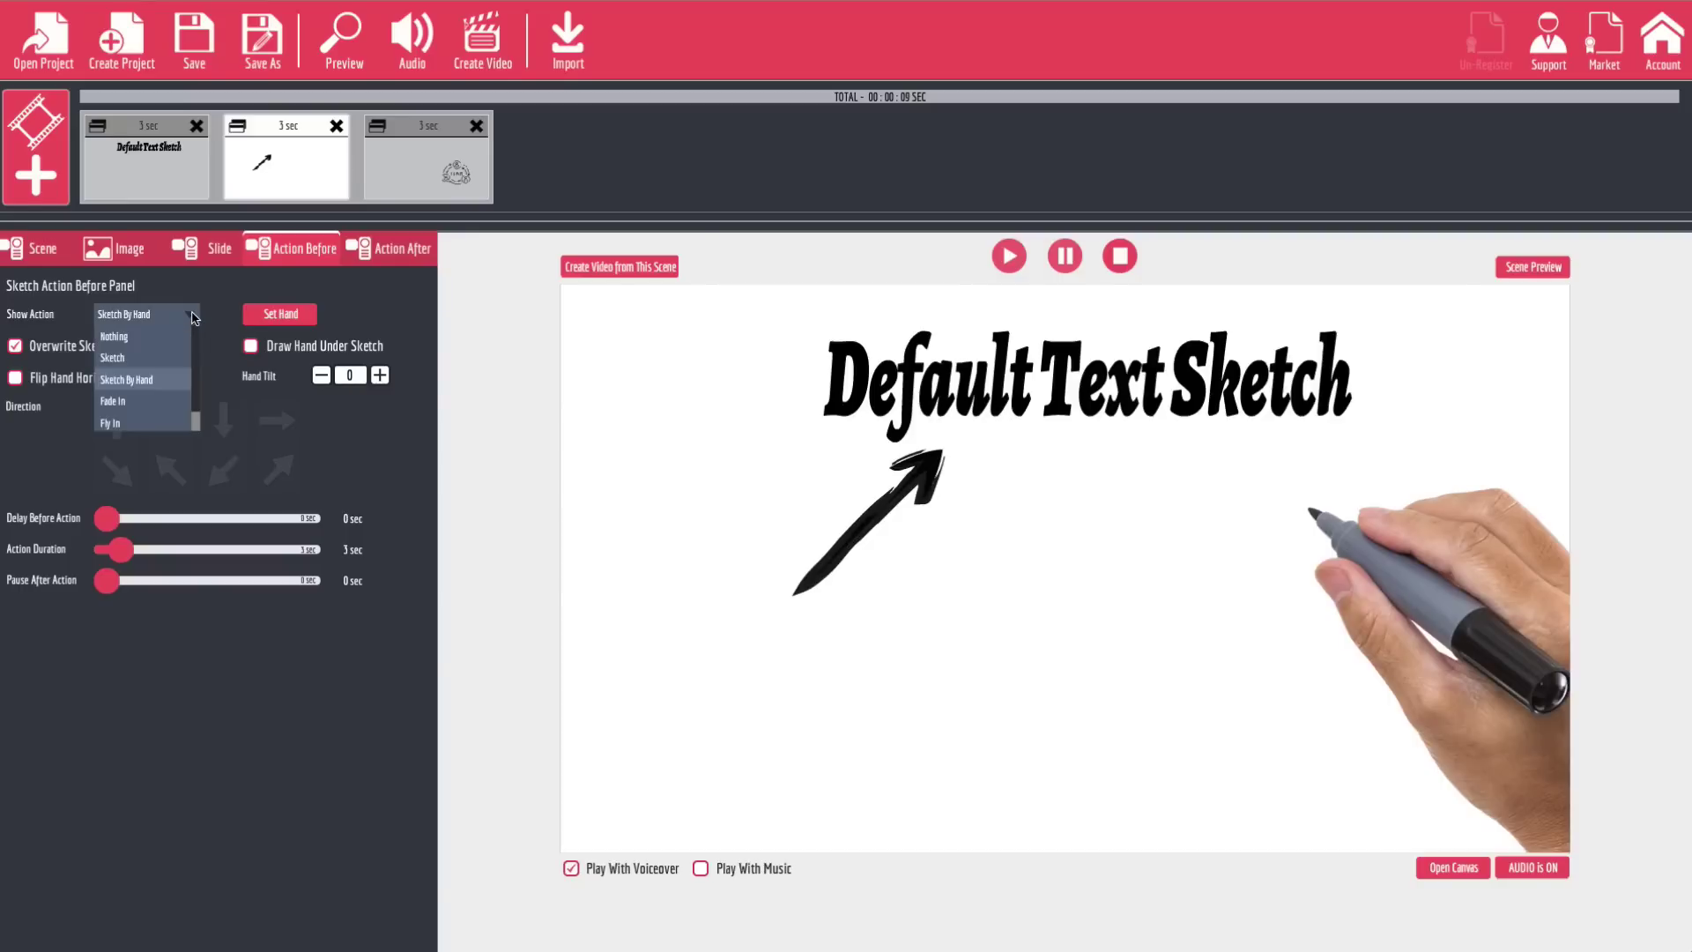
{"action": "left_click", "coordinate": [131, 360]}
{"action": "left_click", "coordinate": [148, 315]}
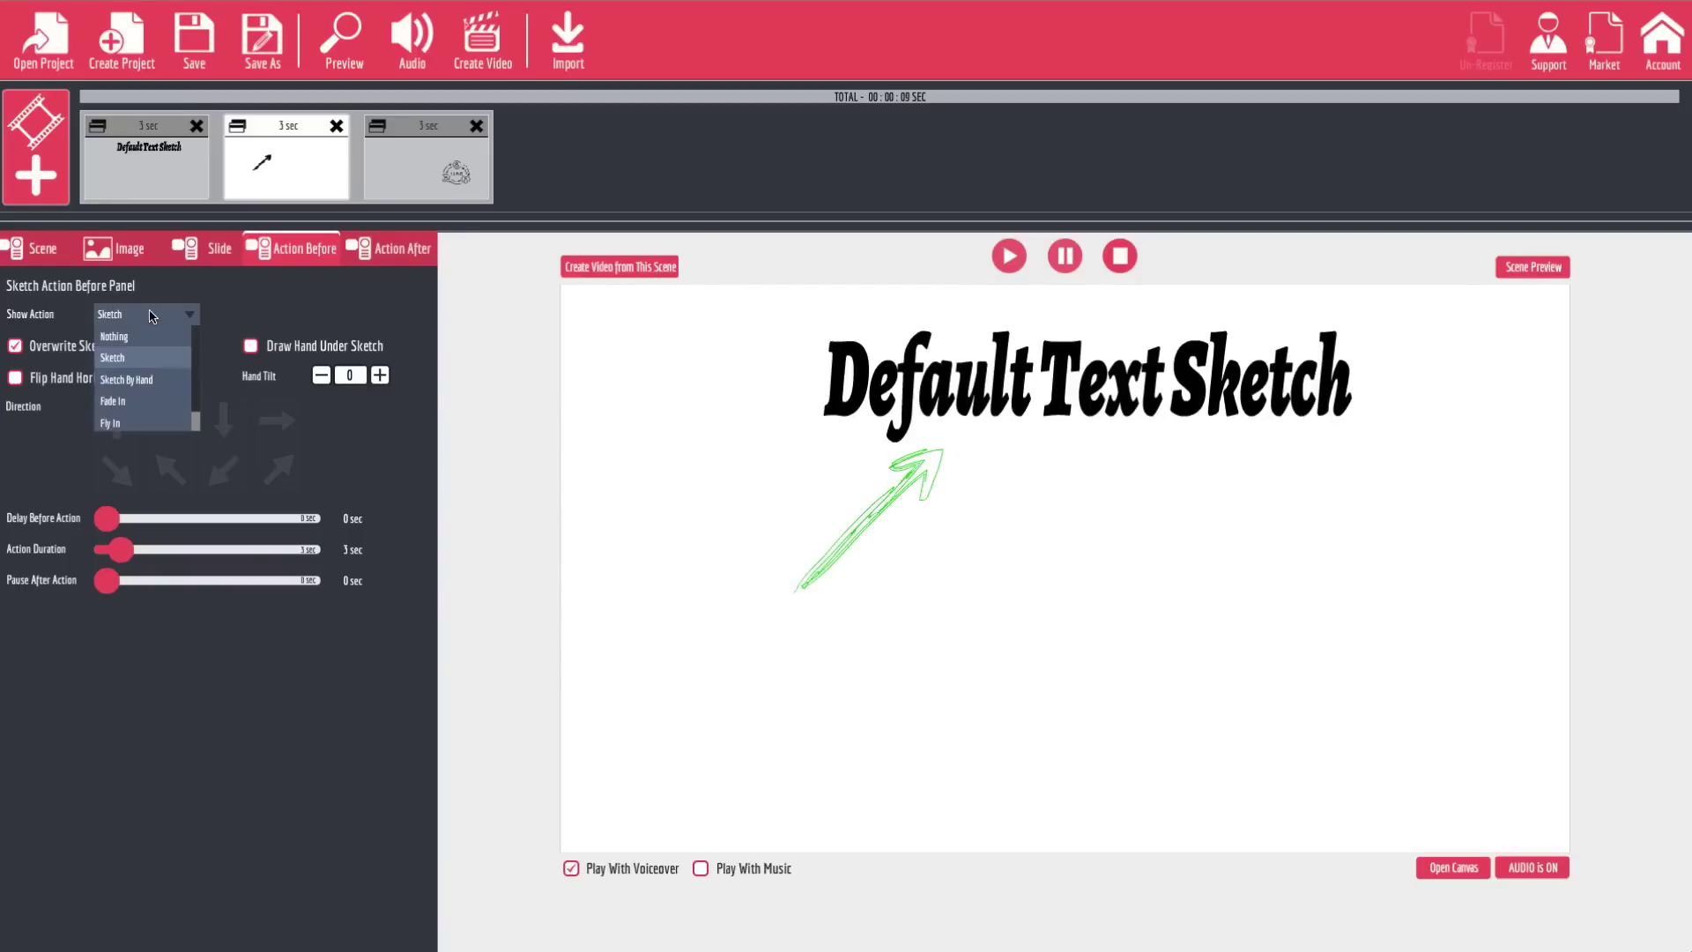
{"action": "left_click", "coordinate": [135, 403]}
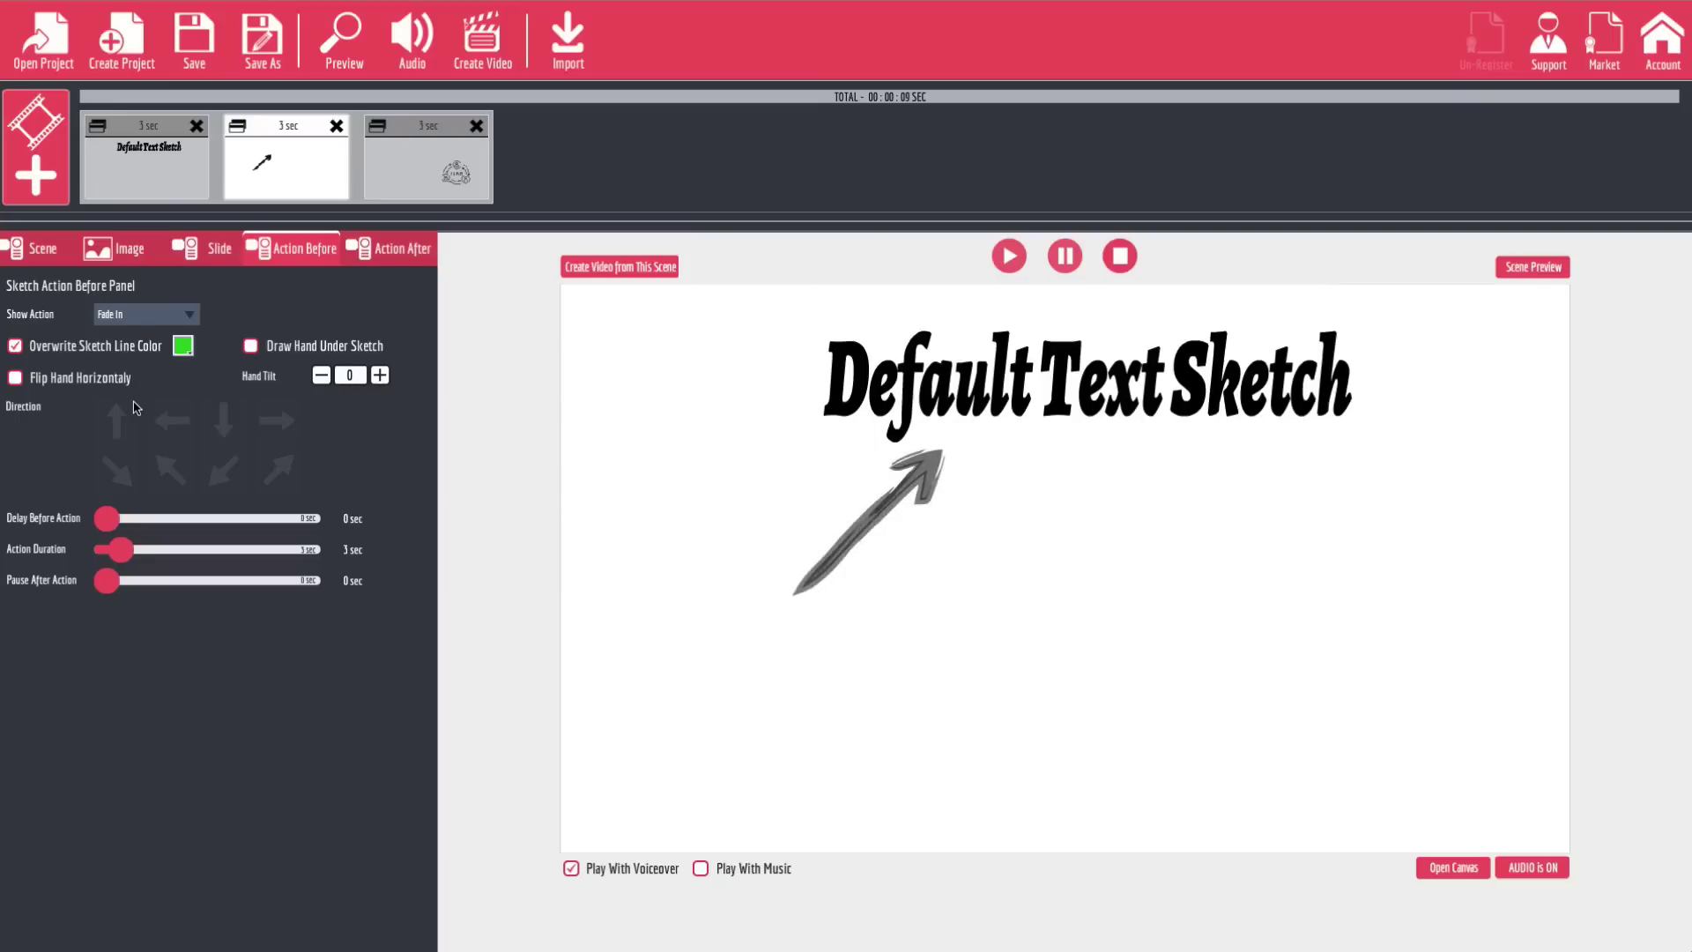
{"action": "left_click", "coordinate": [149, 317]}
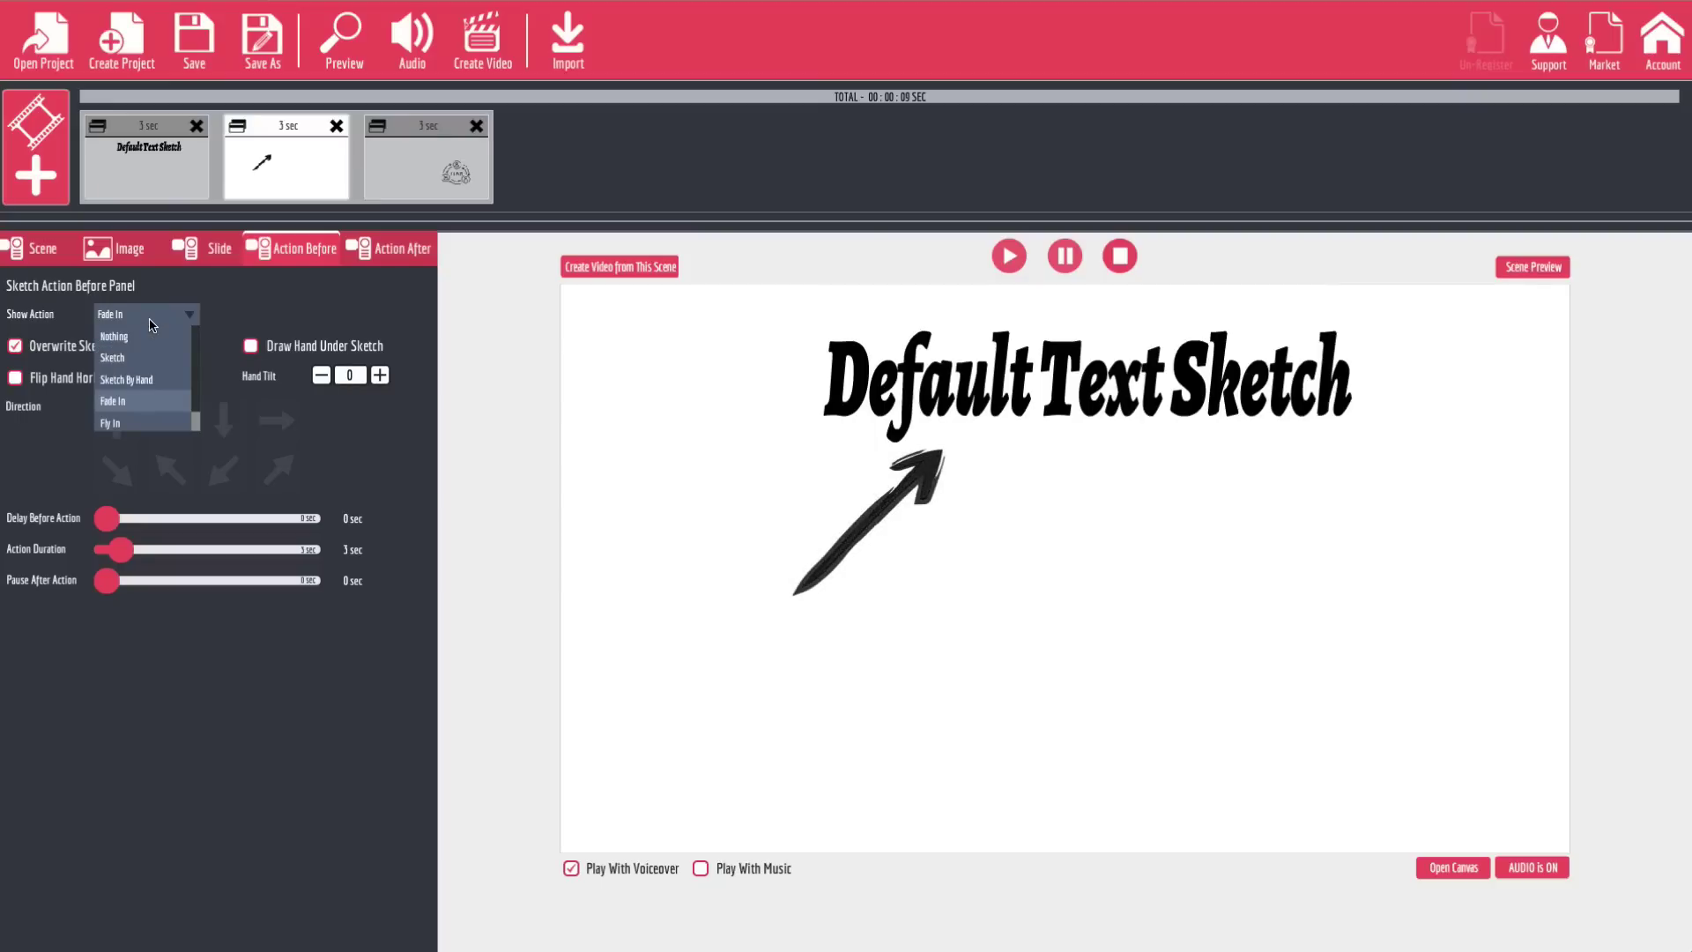
{"action": "left_click", "coordinate": [138, 423]}
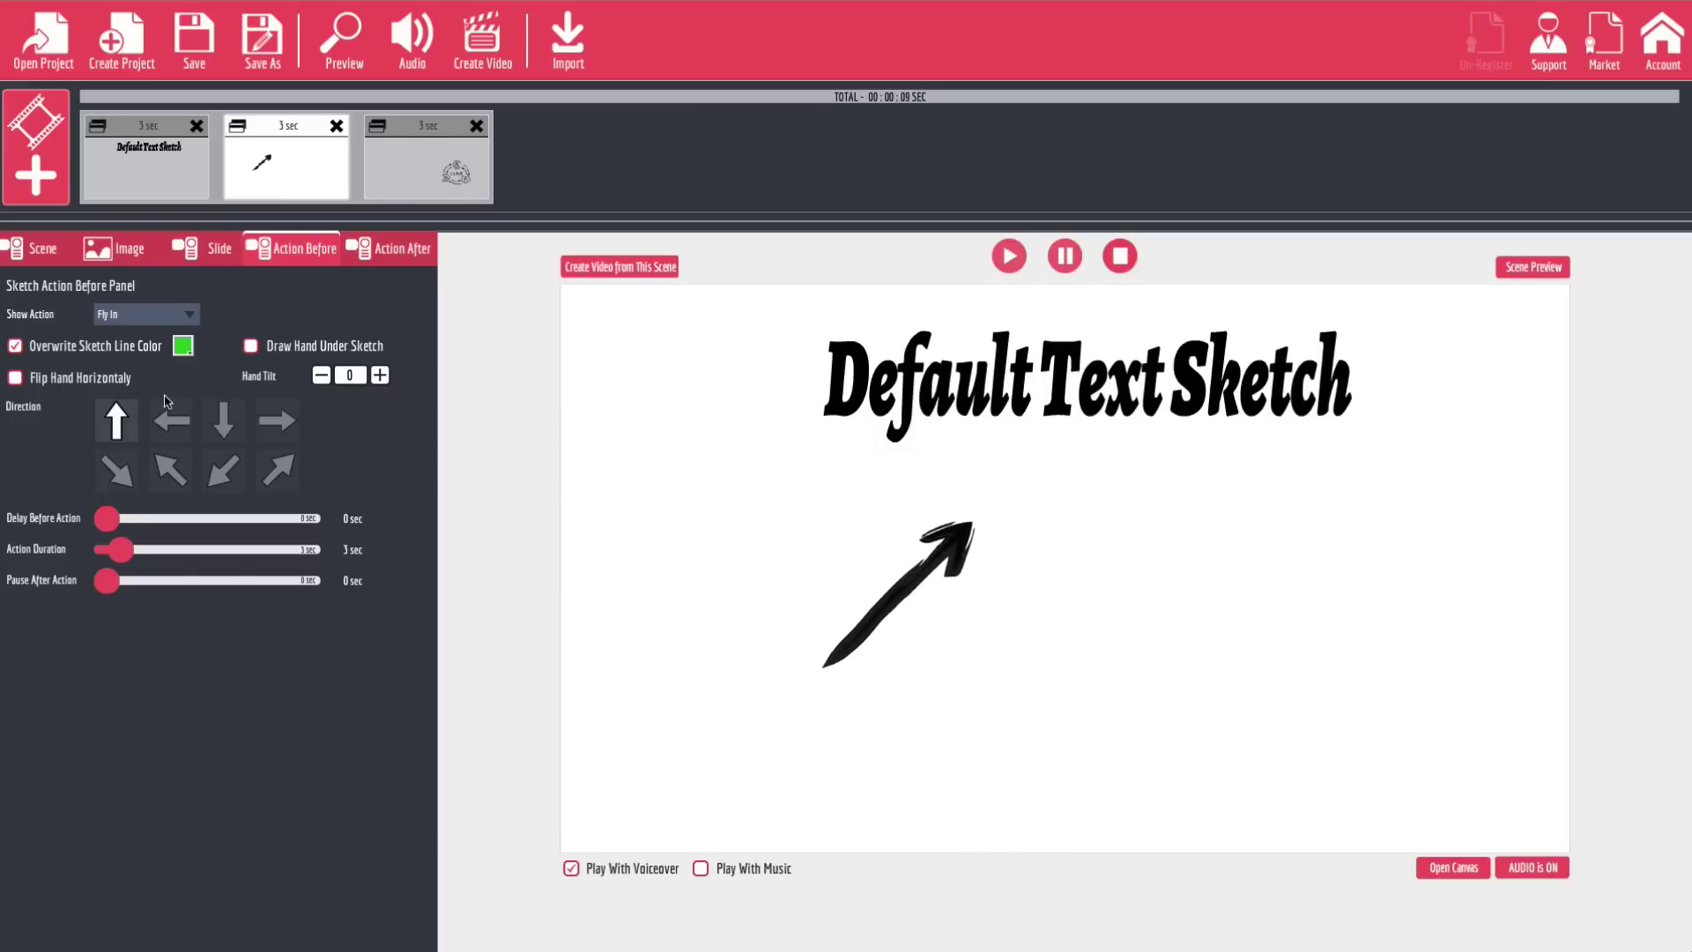
Step: Try the Fly In By Hand show action on the arrow with a dark pointing hand from the drag hands gallery, and replay the slide
{"action": "left_click", "coordinate": [189, 315]}
{"action": "scroll", "coordinate": [166, 374], "scroll_direction": "down", "scroll_amount": 1}
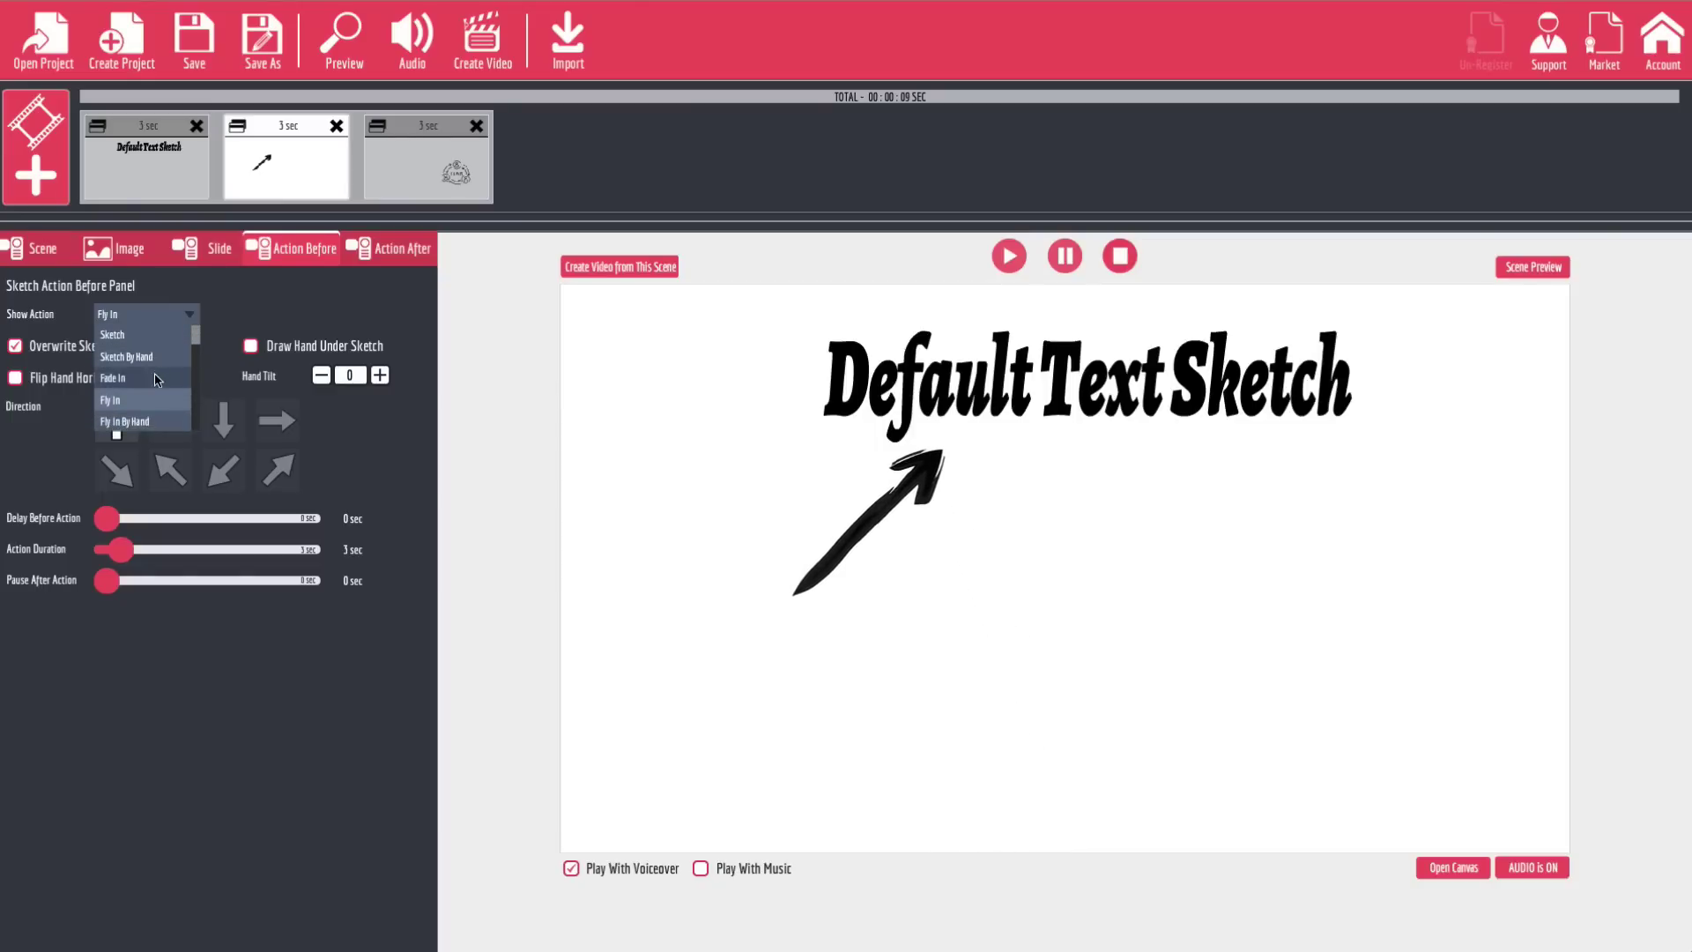
{"action": "left_click", "coordinate": [148, 423]}
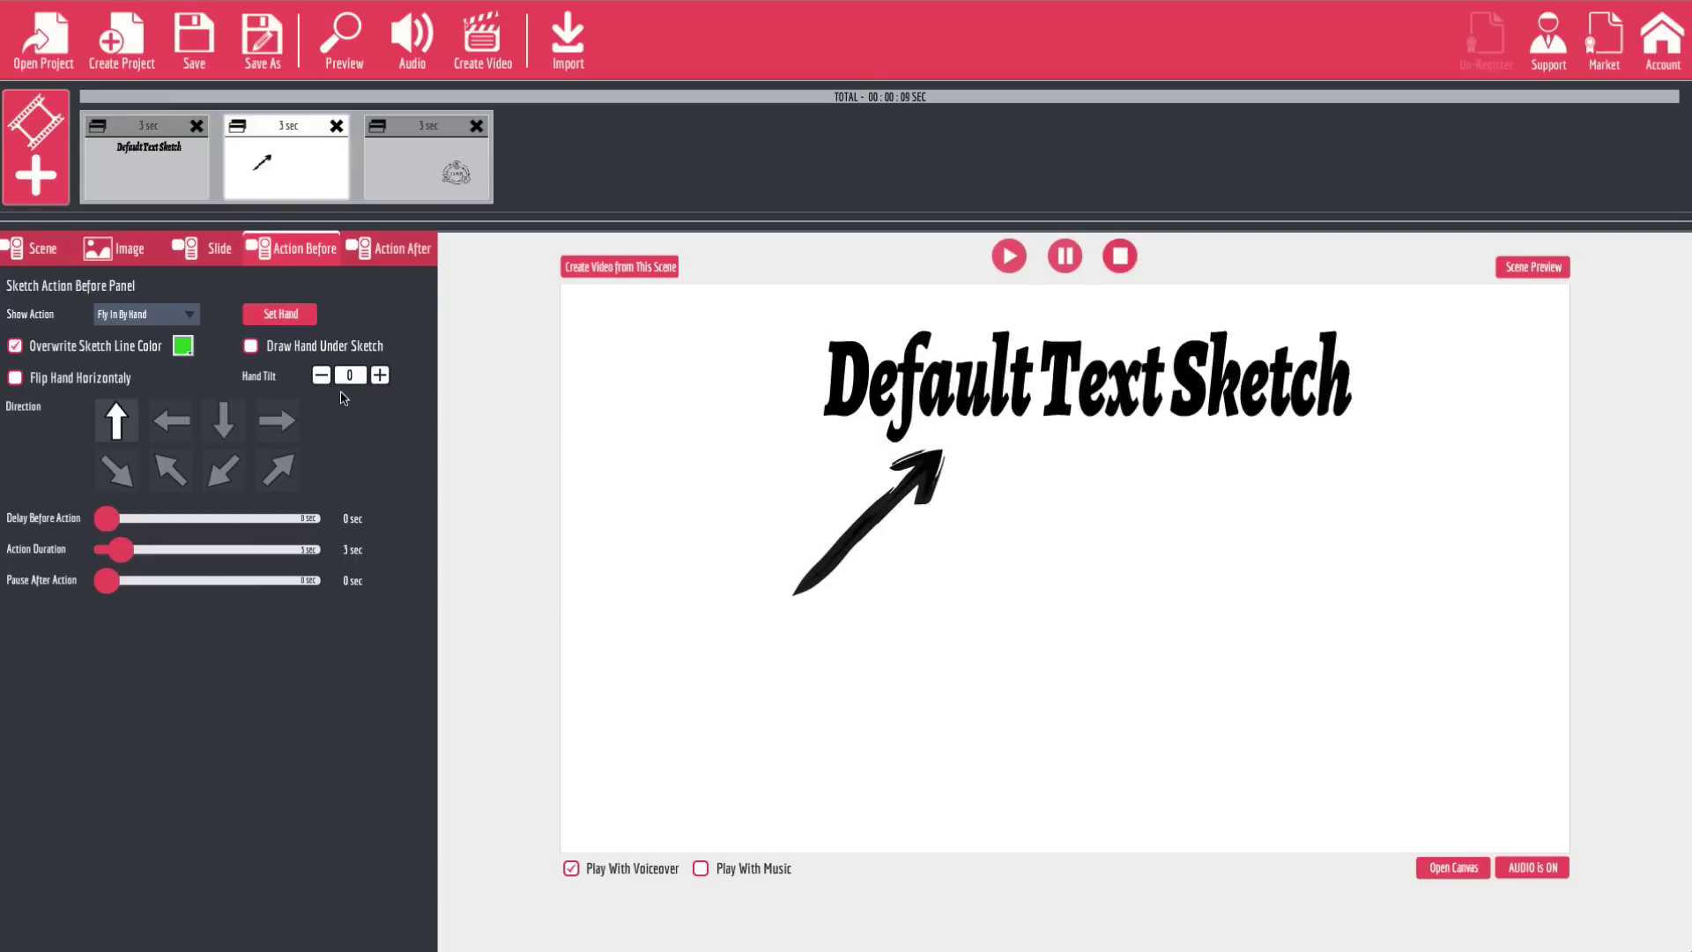
{"action": "left_click", "coordinate": [298, 321]}
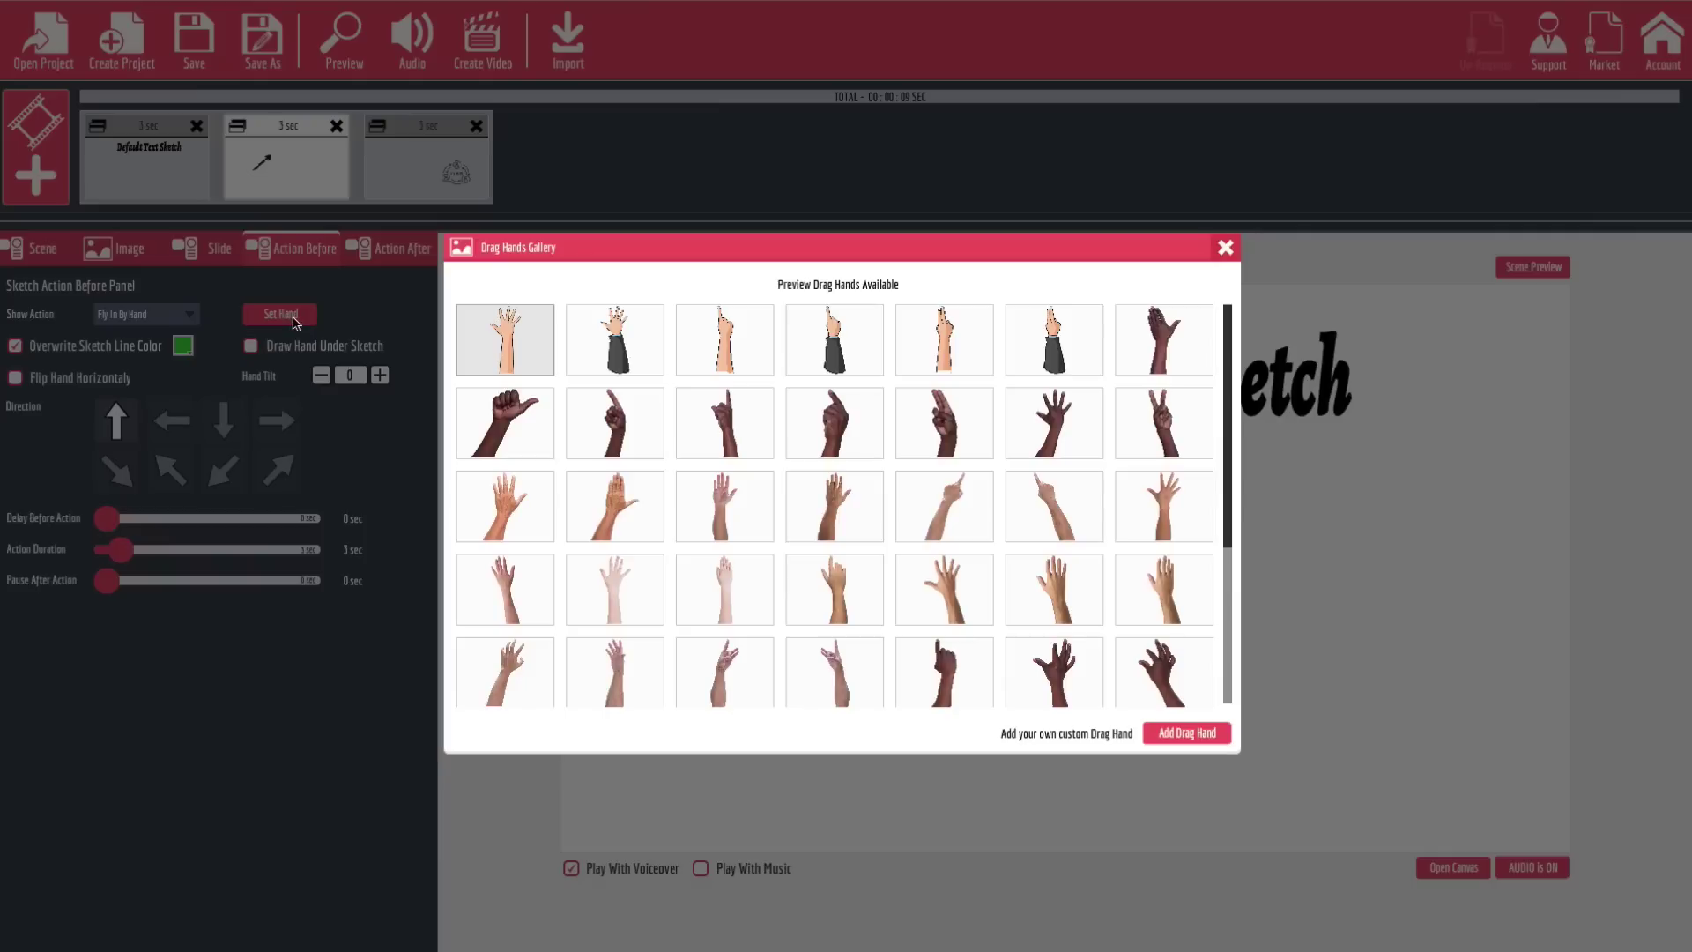
{"action": "scroll", "coordinate": [951, 469], "scroll_direction": "down", "scroll_amount": 3}
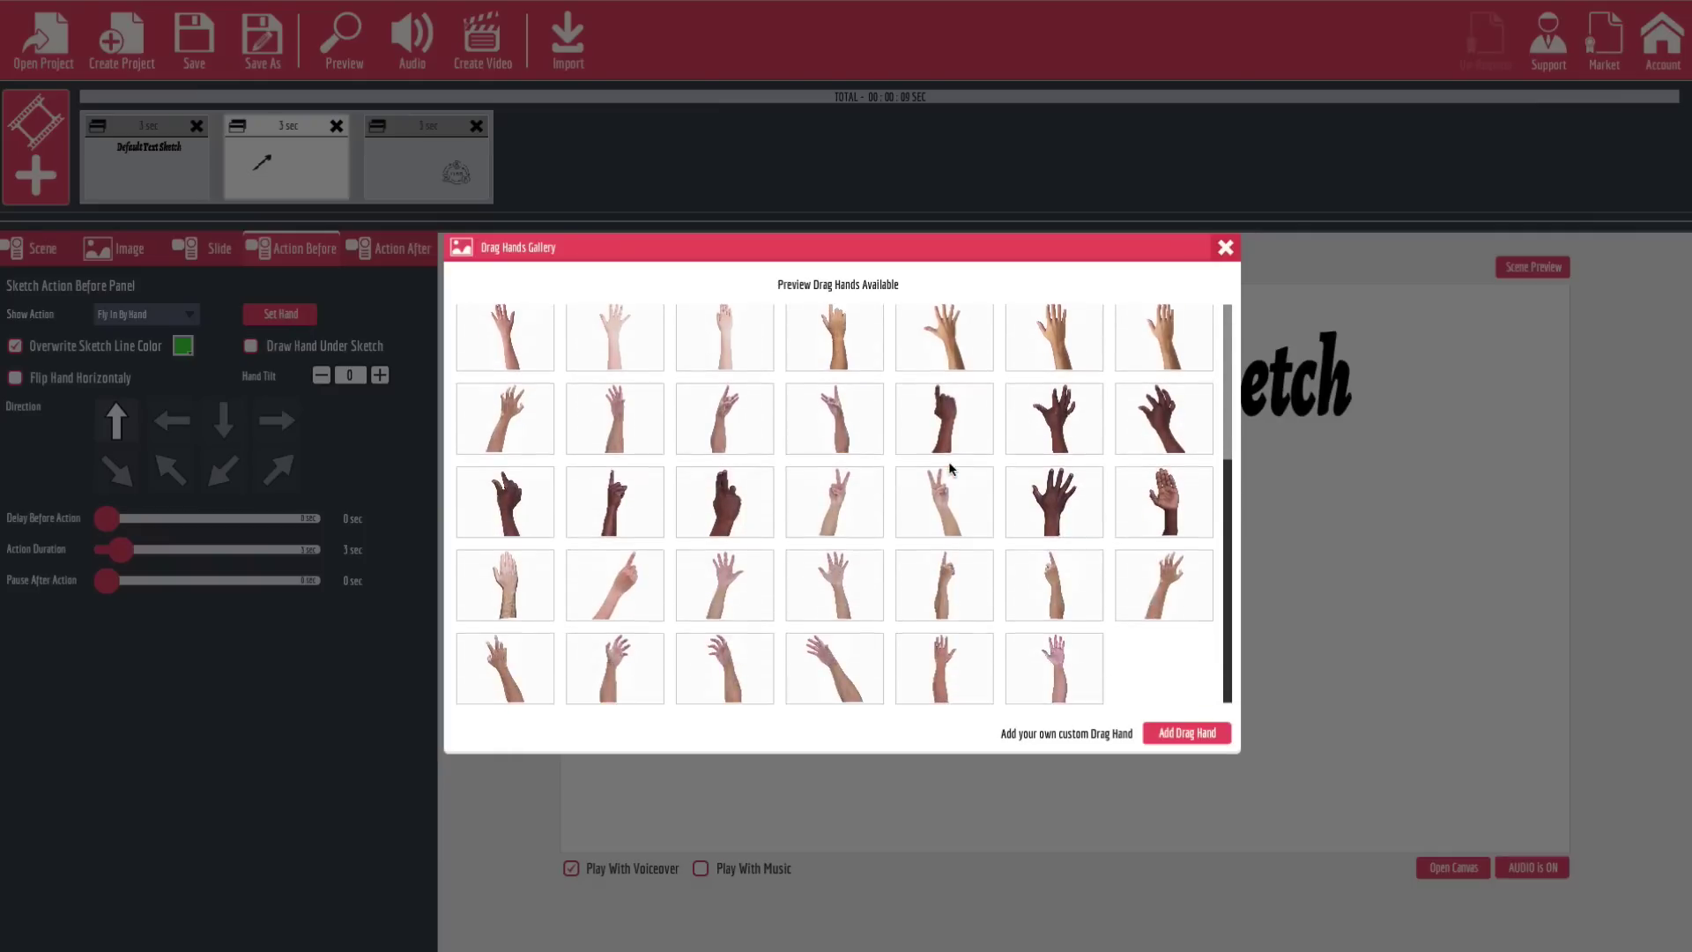
{"action": "scroll", "coordinate": [943, 563], "scroll_direction": "up", "scroll_amount": 5}
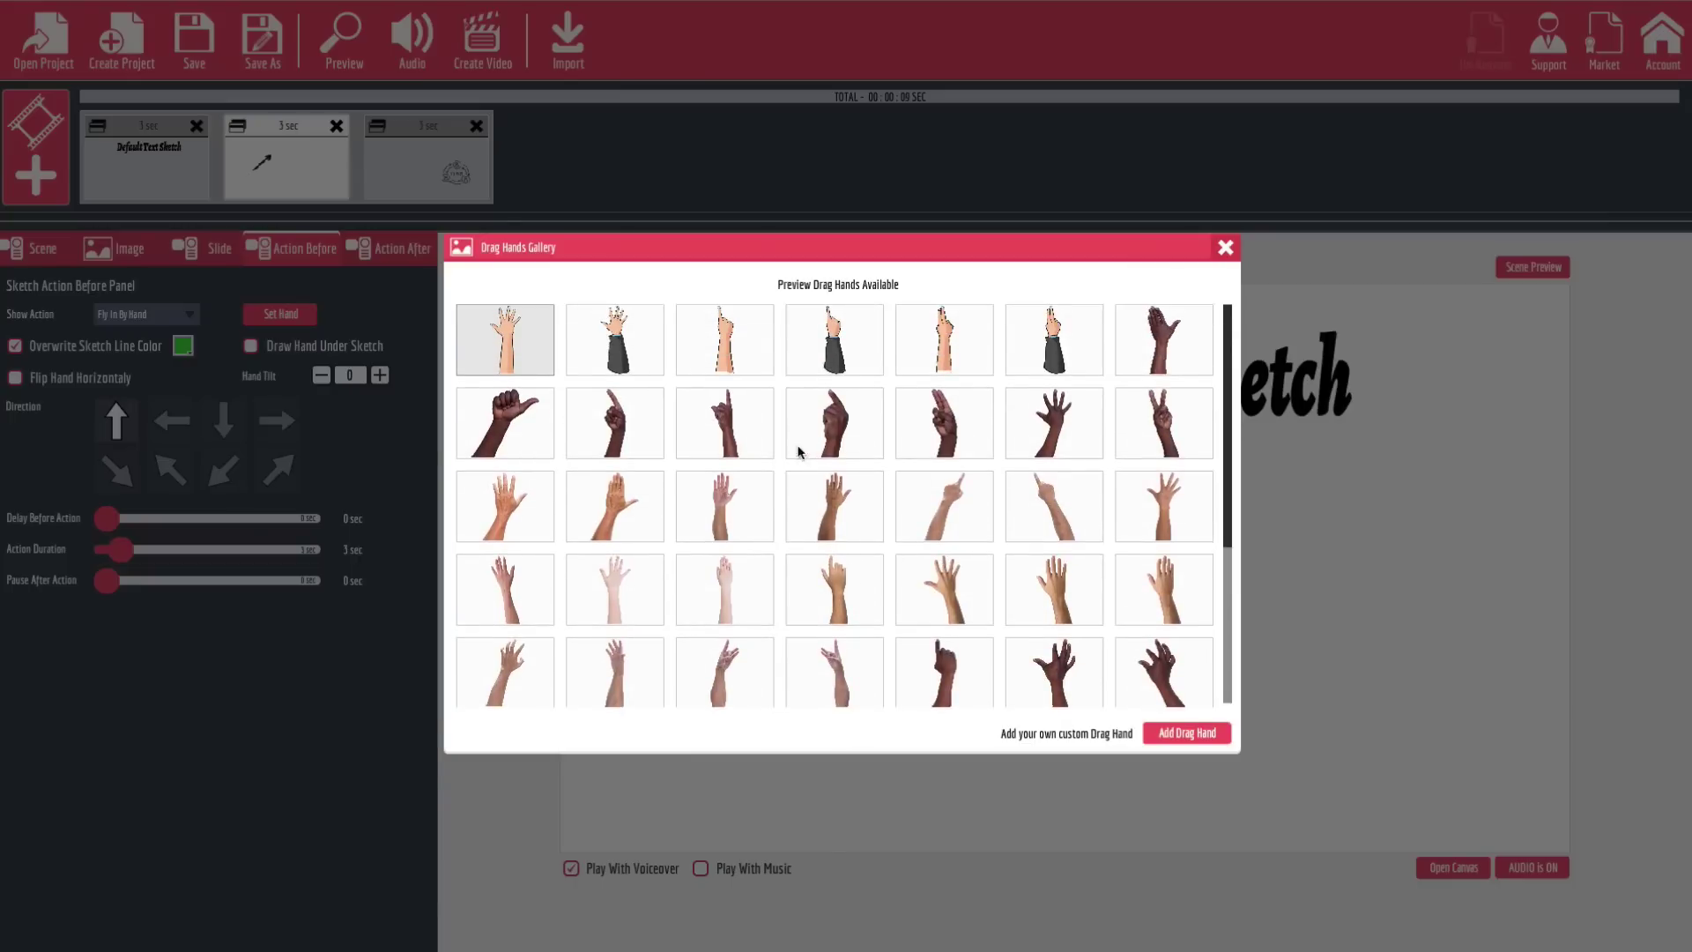
{"action": "left_click", "coordinate": [835, 429]}
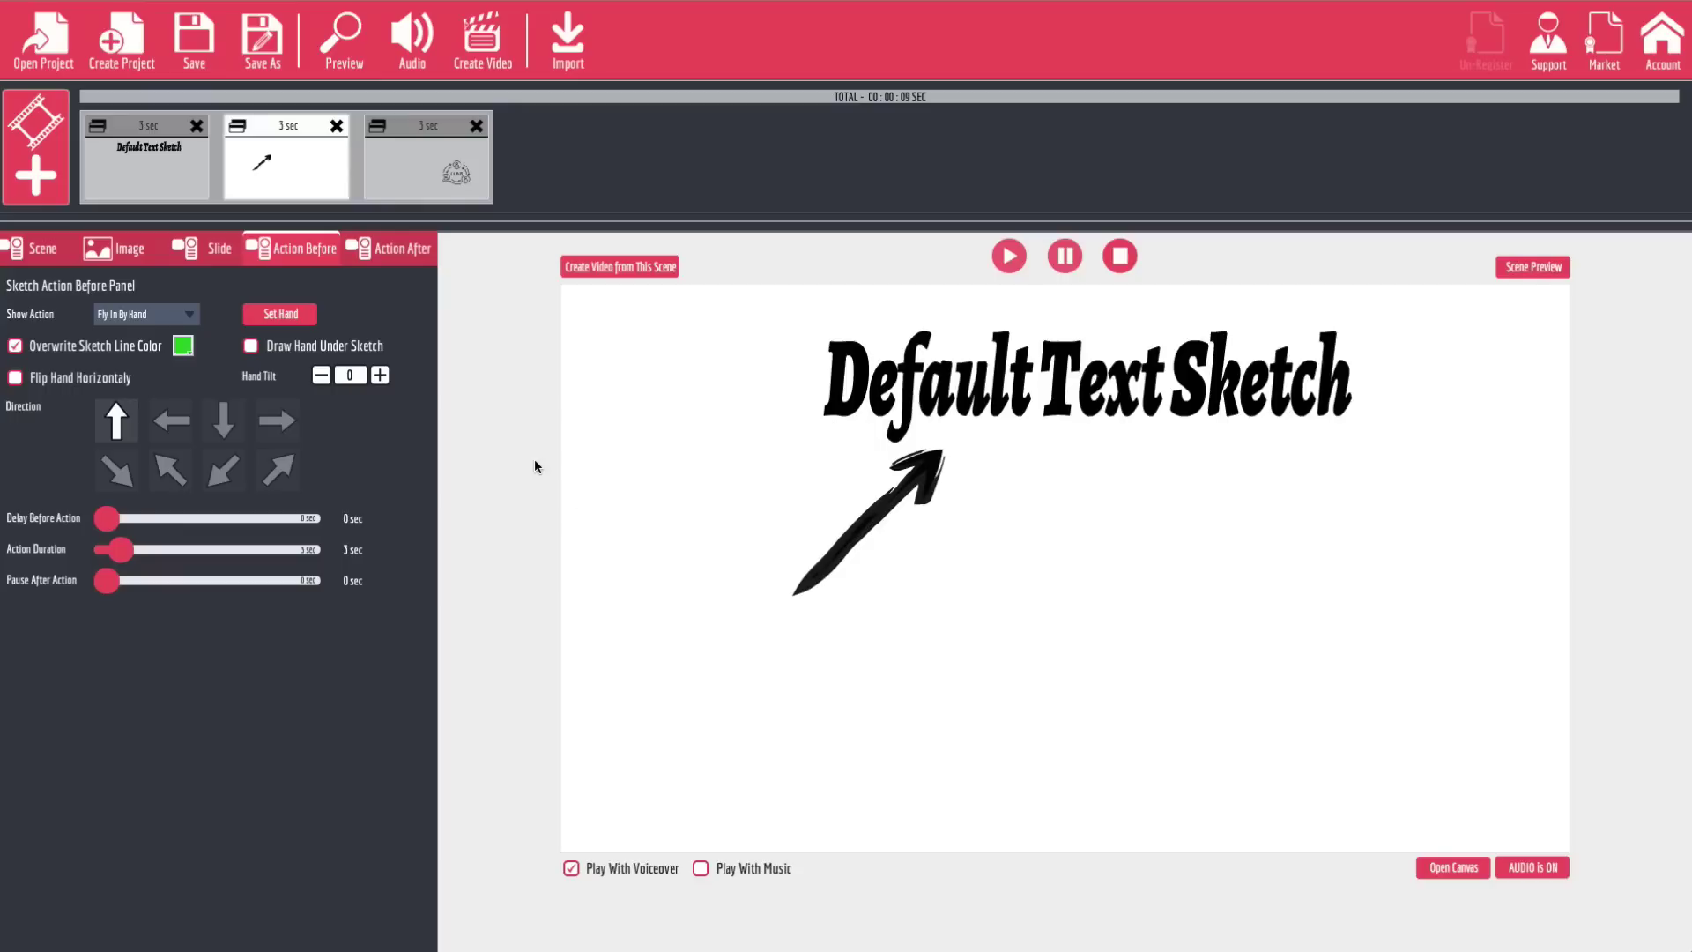
{"action": "left_click", "coordinate": [274, 191]}
Step: Set the arrow's show action to Sketch By Hand with a front-facing hand holding a black marker, drawn under the sketch
{"action": "left_click", "coordinate": [175, 315]}
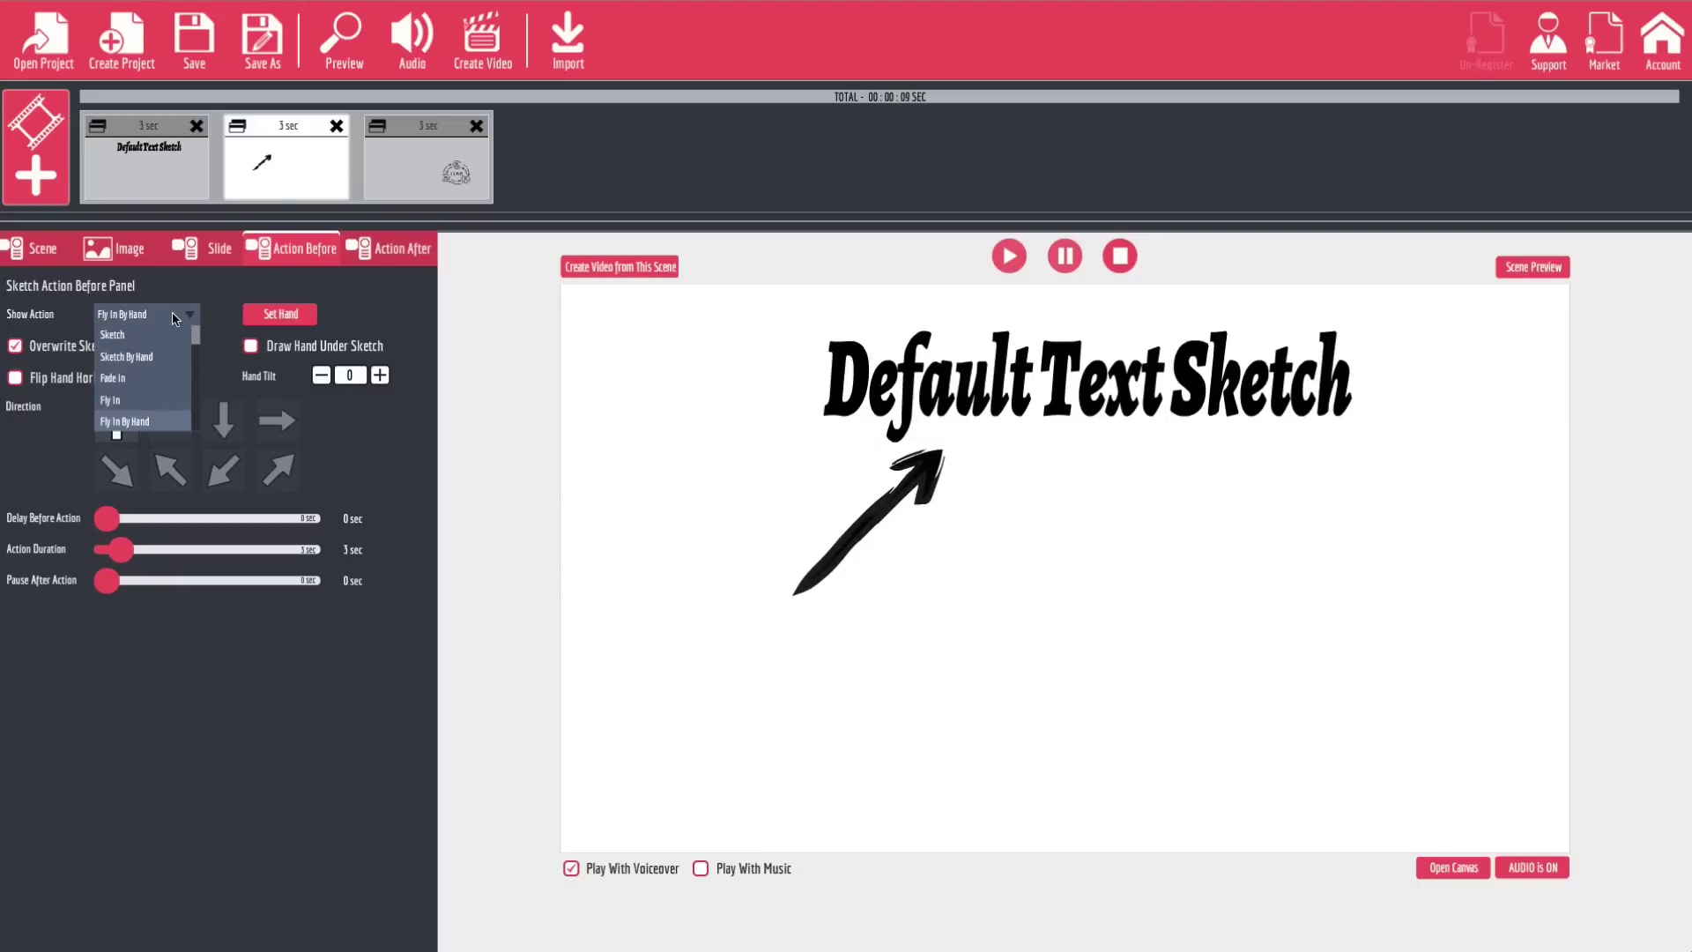
{"action": "left_click", "coordinate": [128, 356]}
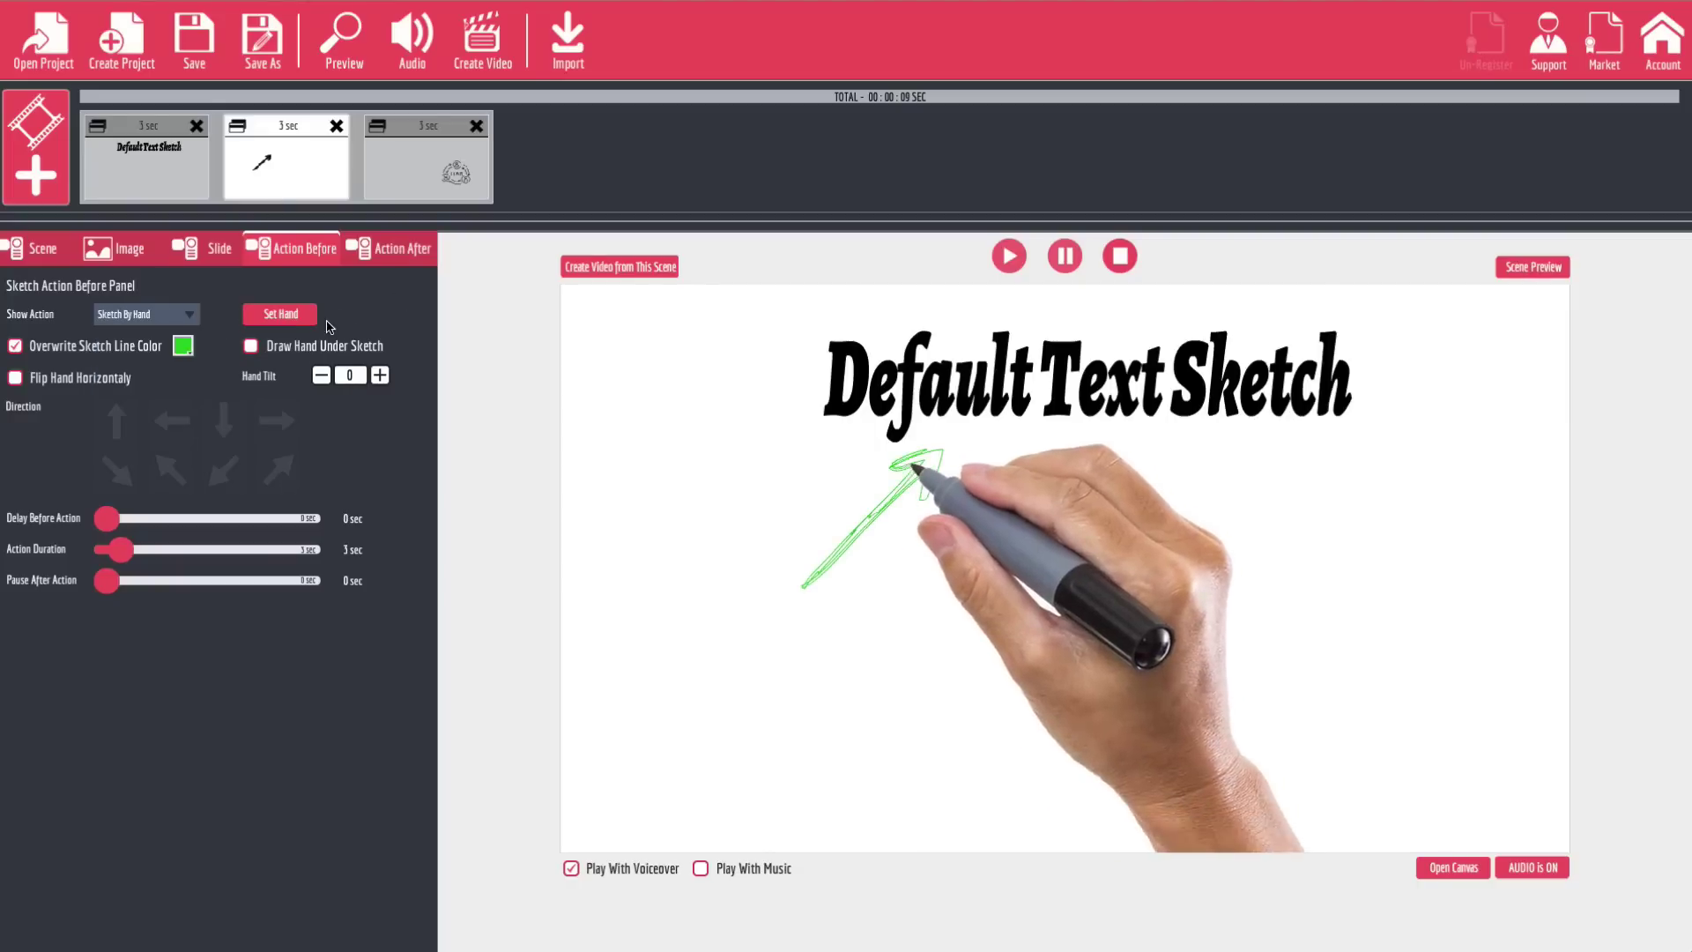
{"action": "left_click", "coordinate": [293, 321]}
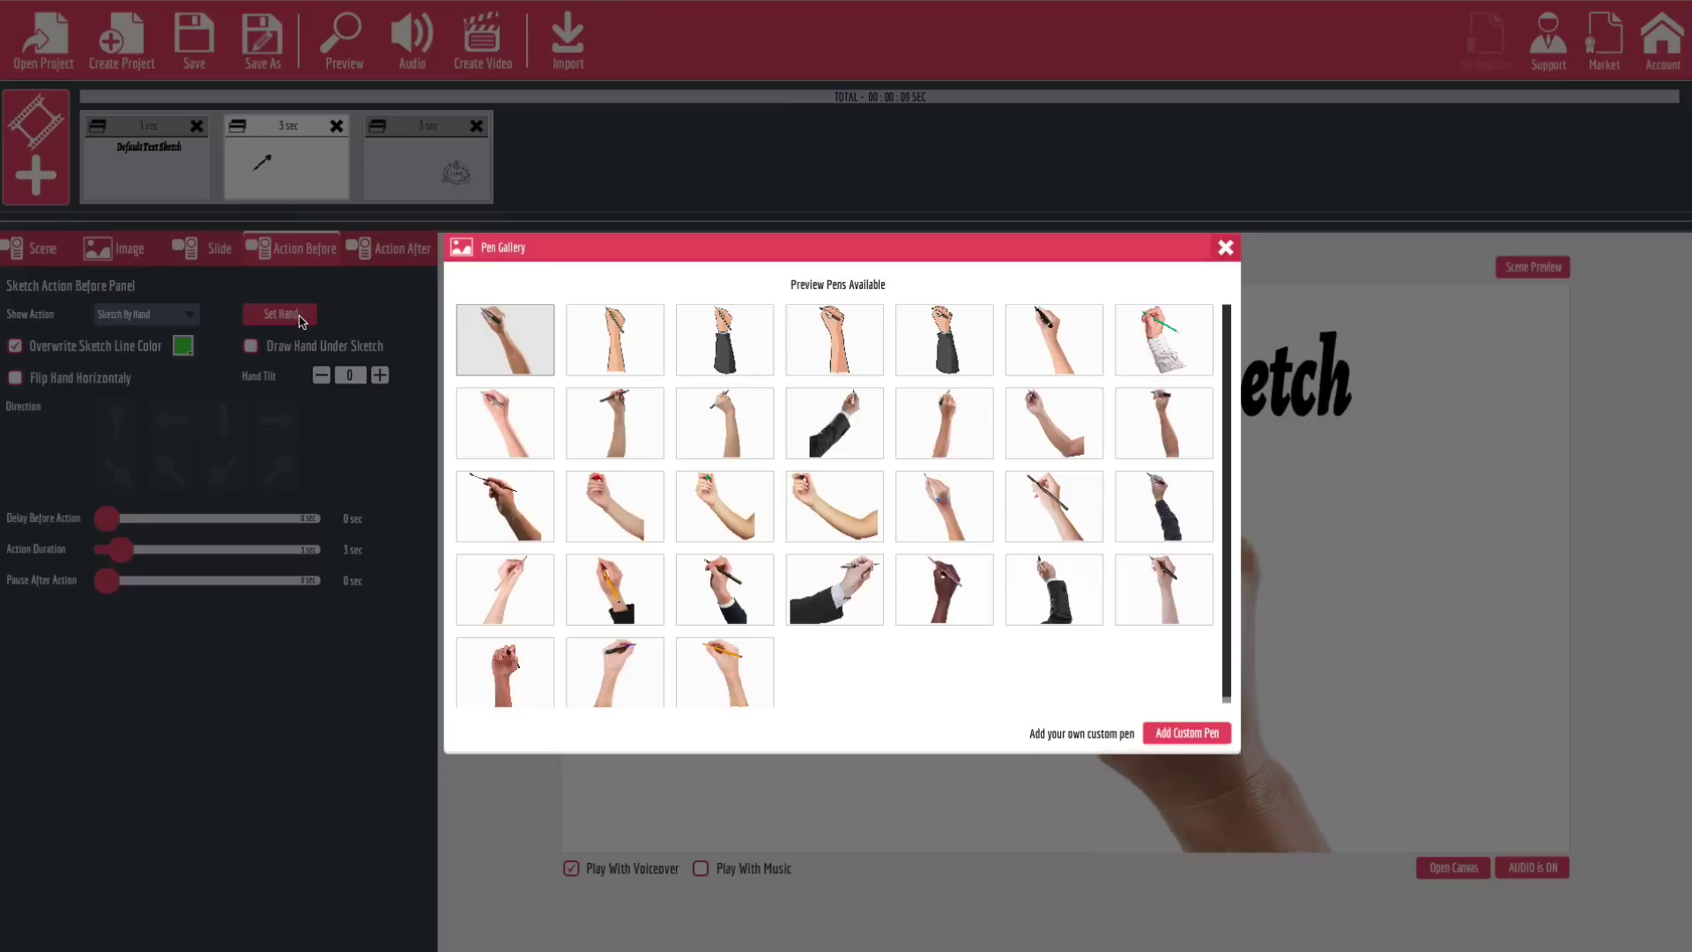
{"action": "left_click", "coordinate": [805, 497]}
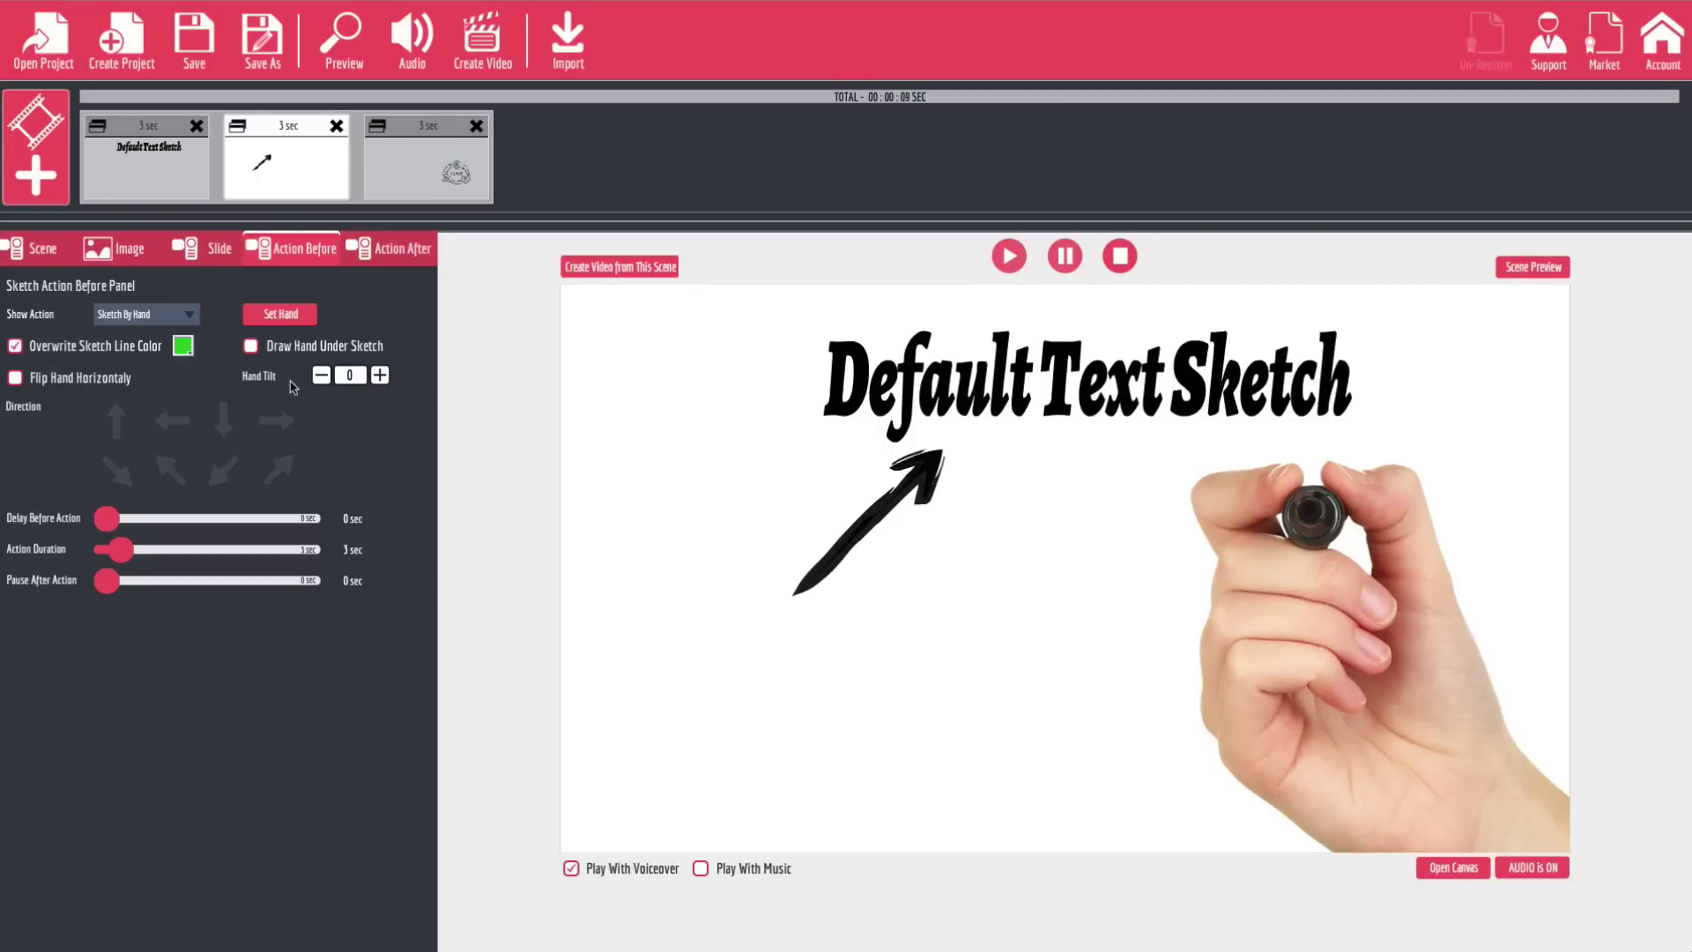
{"action": "left_click", "coordinate": [250, 346]}
Step: Set the TEAM slide's hide action to Fly Out By Hand with another drag hand, moving out to the right
{"action": "left_click", "coordinate": [421, 195]}
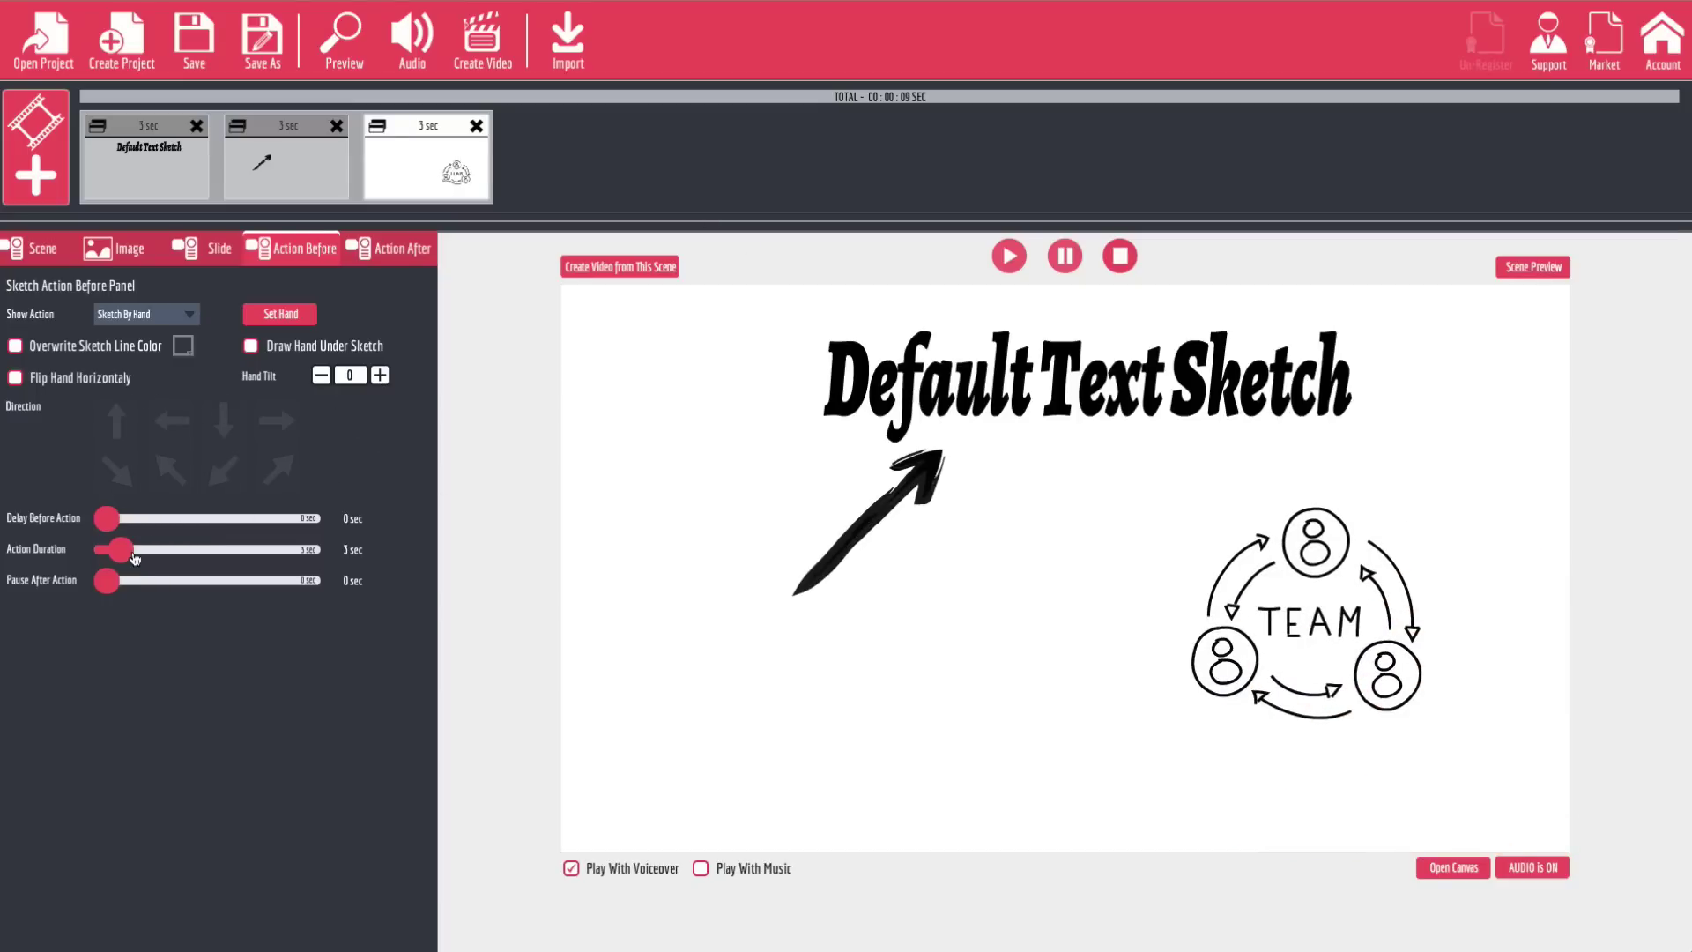
{"action": "left_click", "coordinate": [401, 256]}
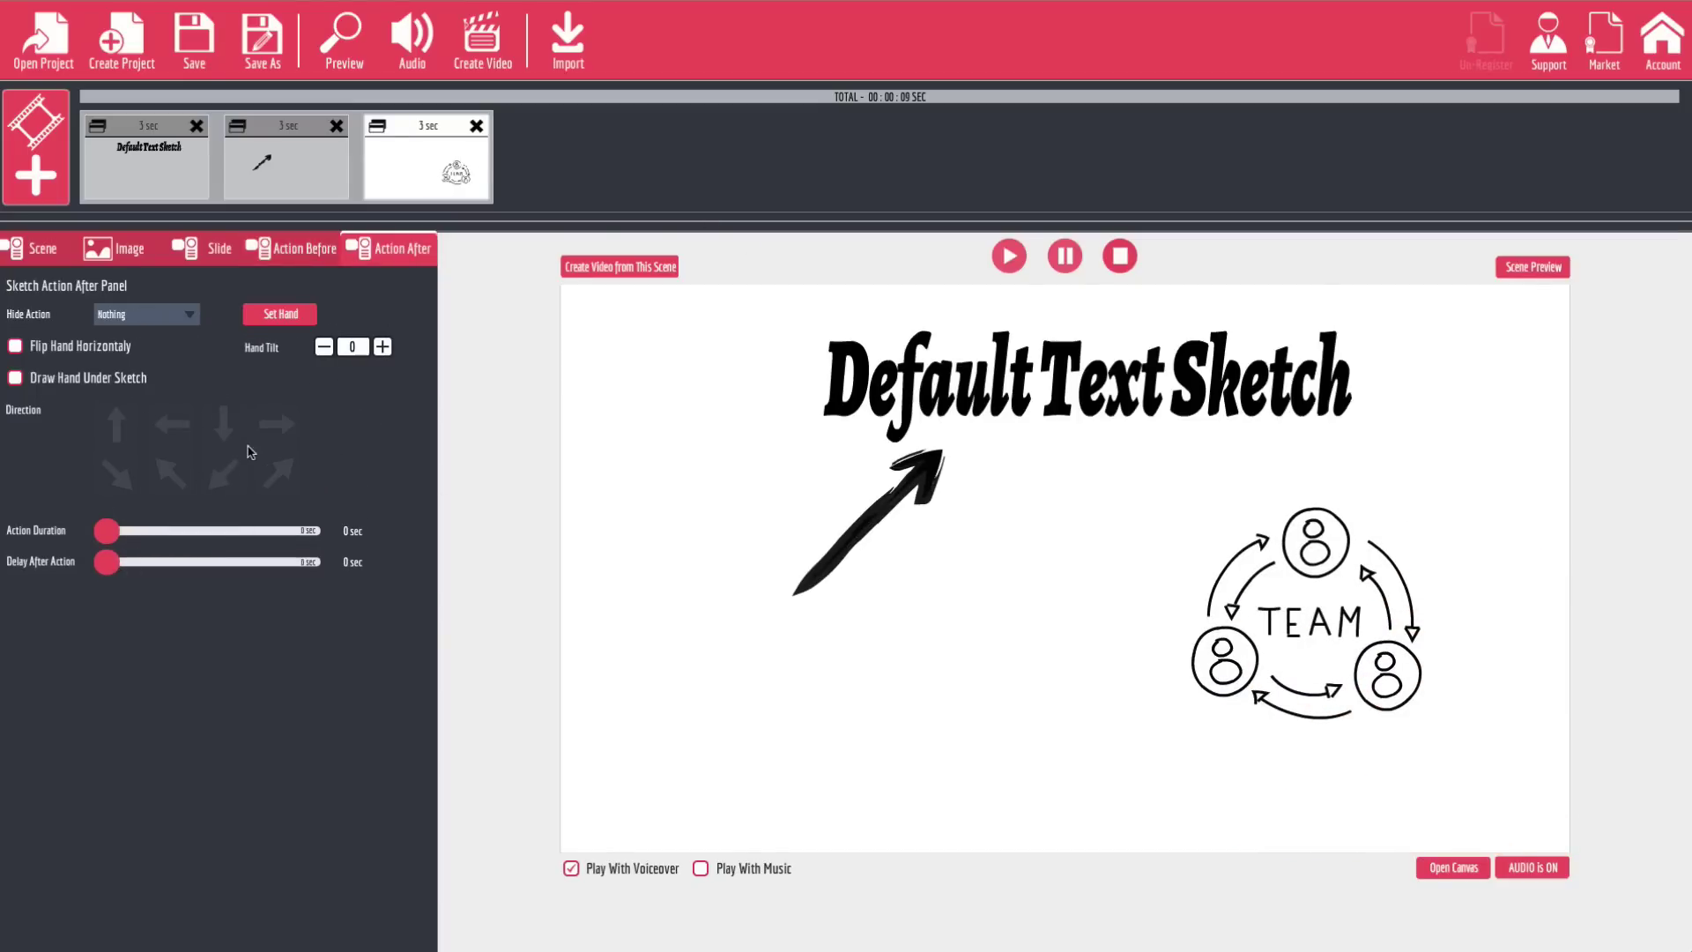
{"action": "left_click", "coordinate": [194, 314]}
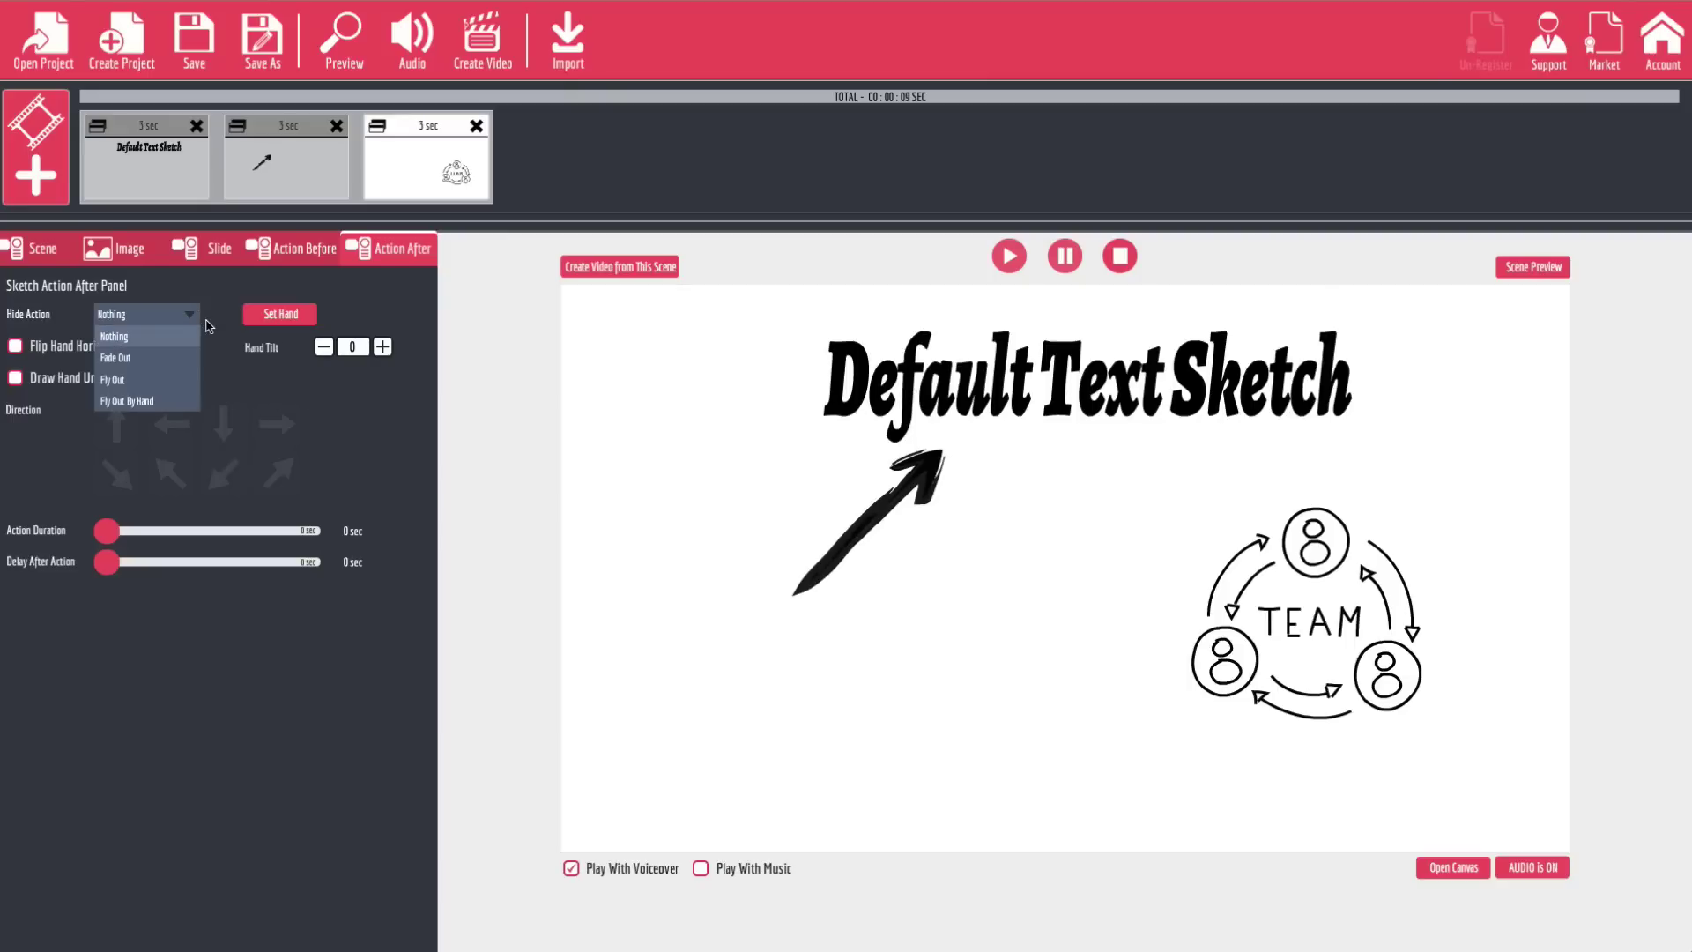
{"action": "left_click", "coordinate": [146, 402]}
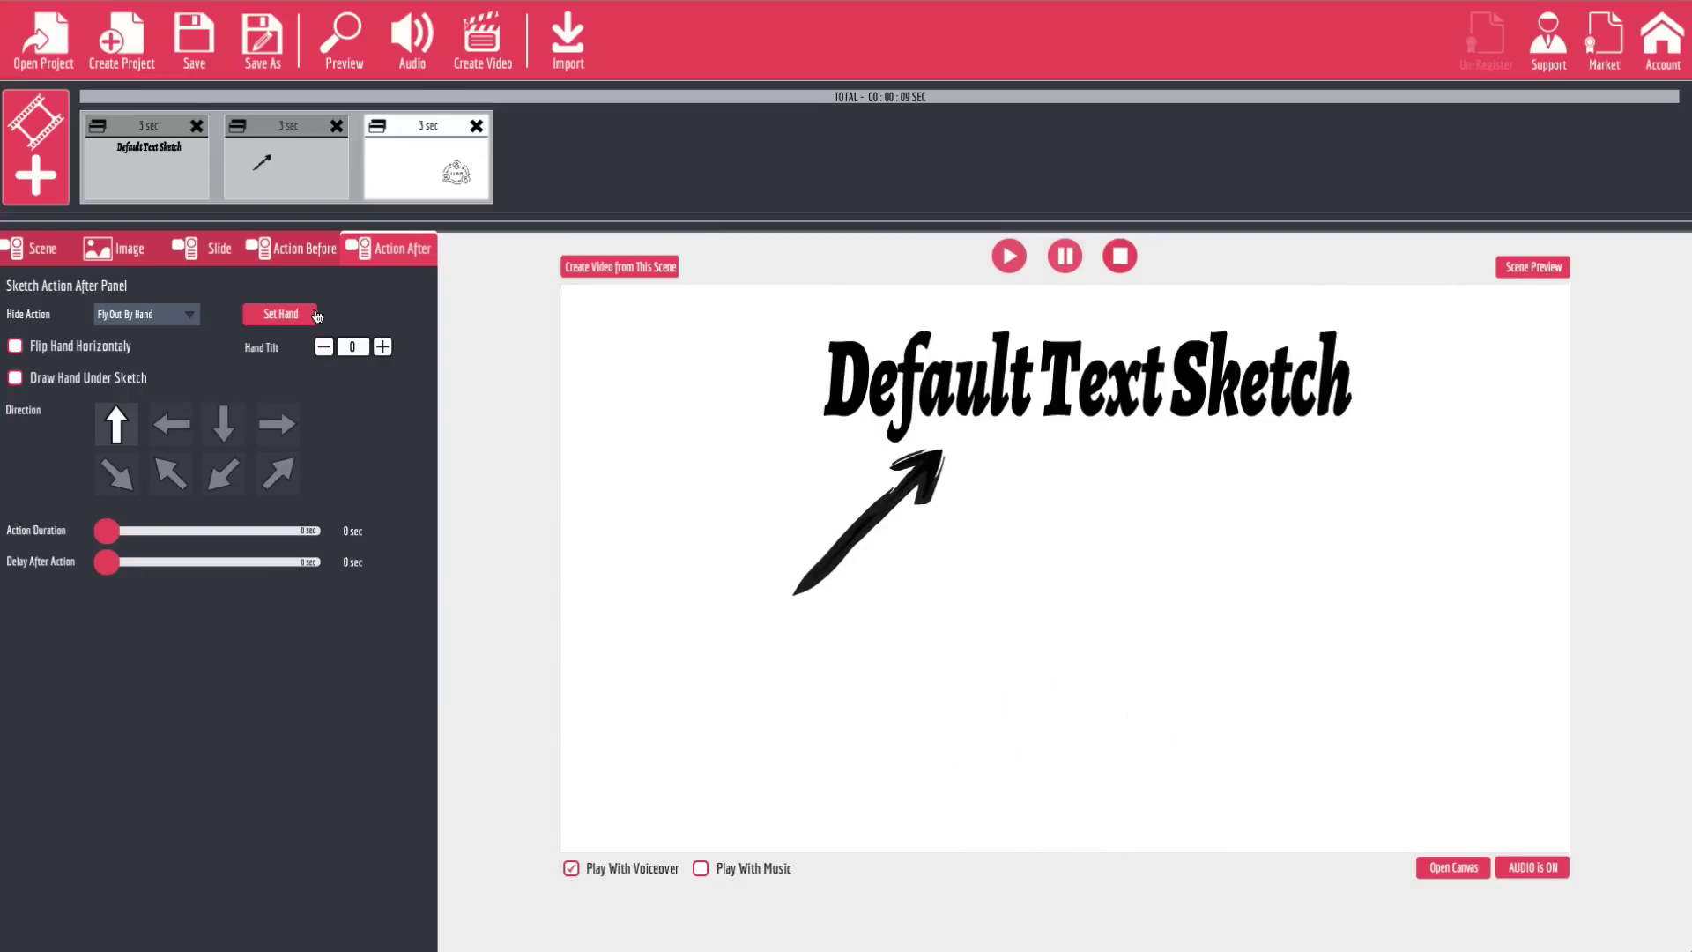
{"action": "left_click", "coordinate": [284, 314]}
{"action": "left_click", "coordinate": [1074, 427]}
{"action": "left_click", "coordinate": [276, 424]}
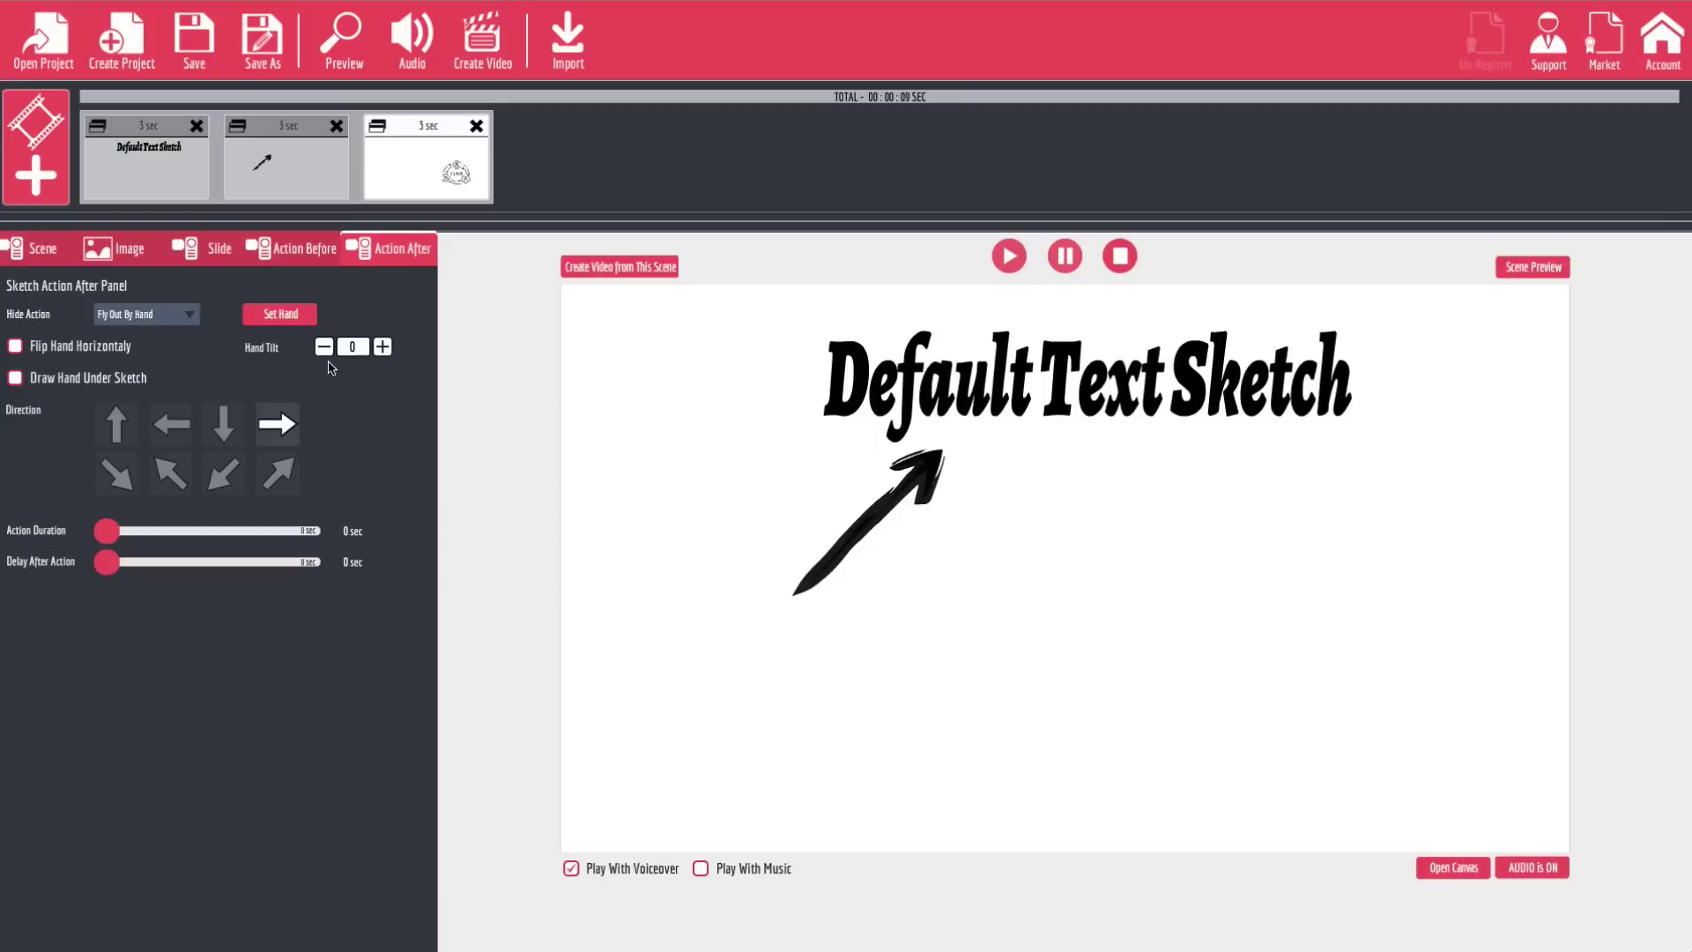